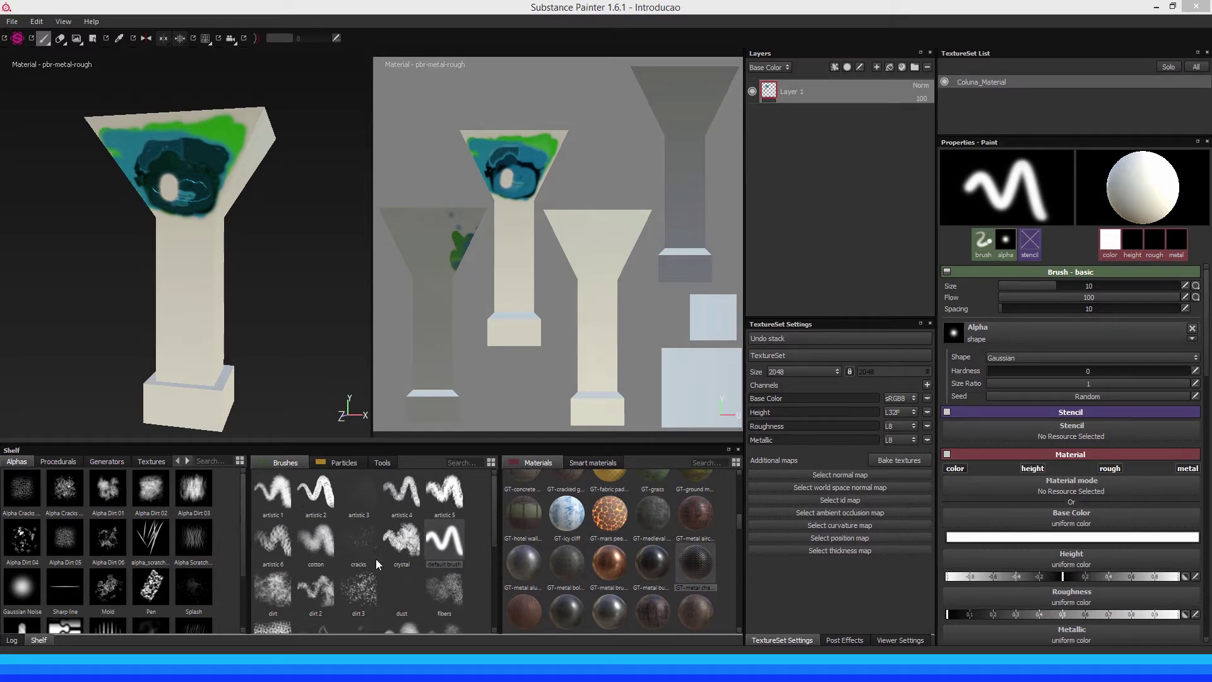
Browse the particle, brush and smart material presets, then orbit close onto the painted funnel top
click(338, 463)
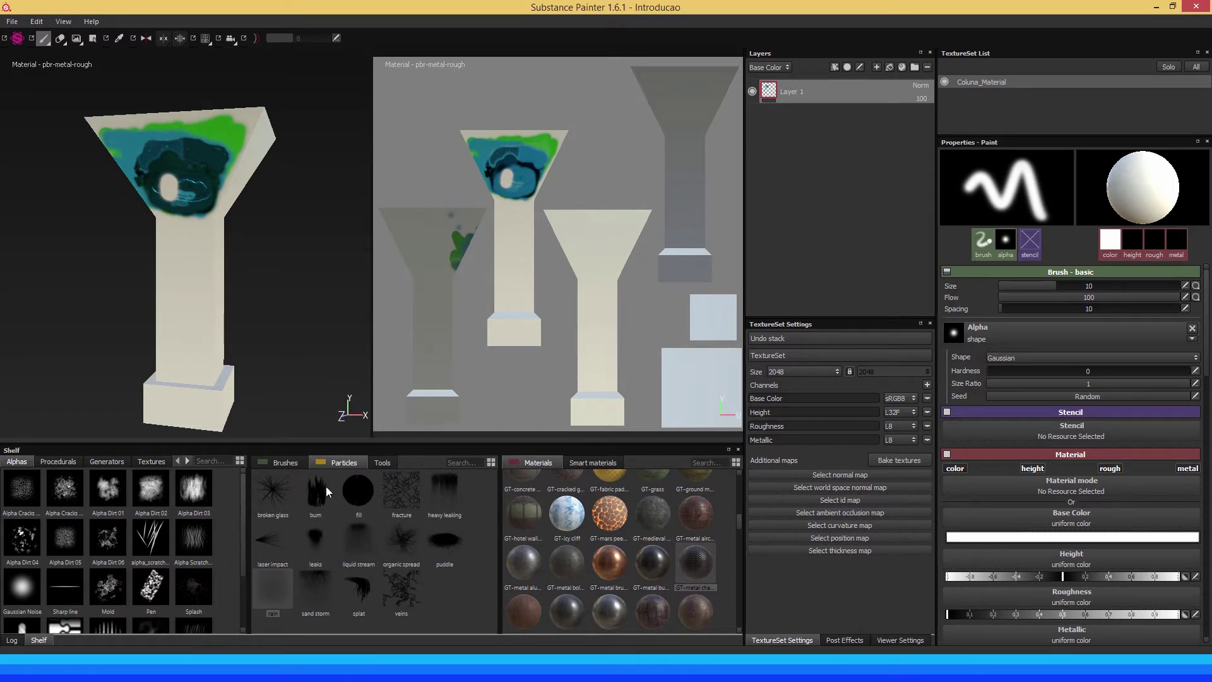
click(279, 463)
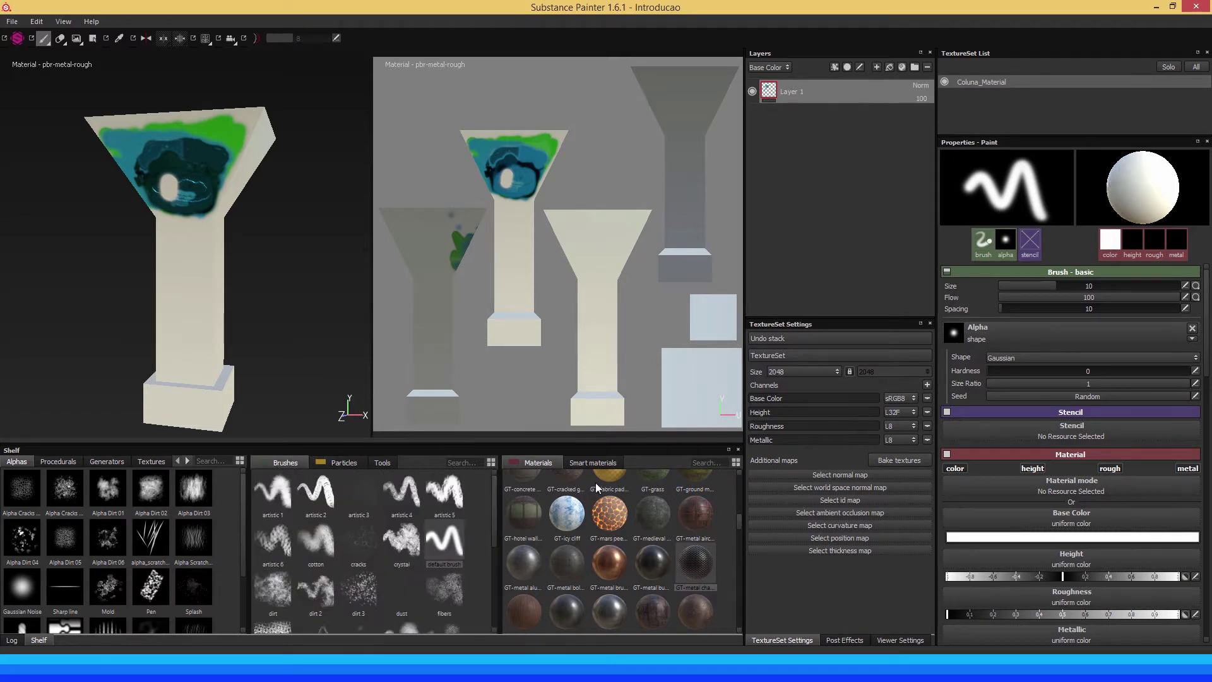
drag(739, 523, 737, 481)
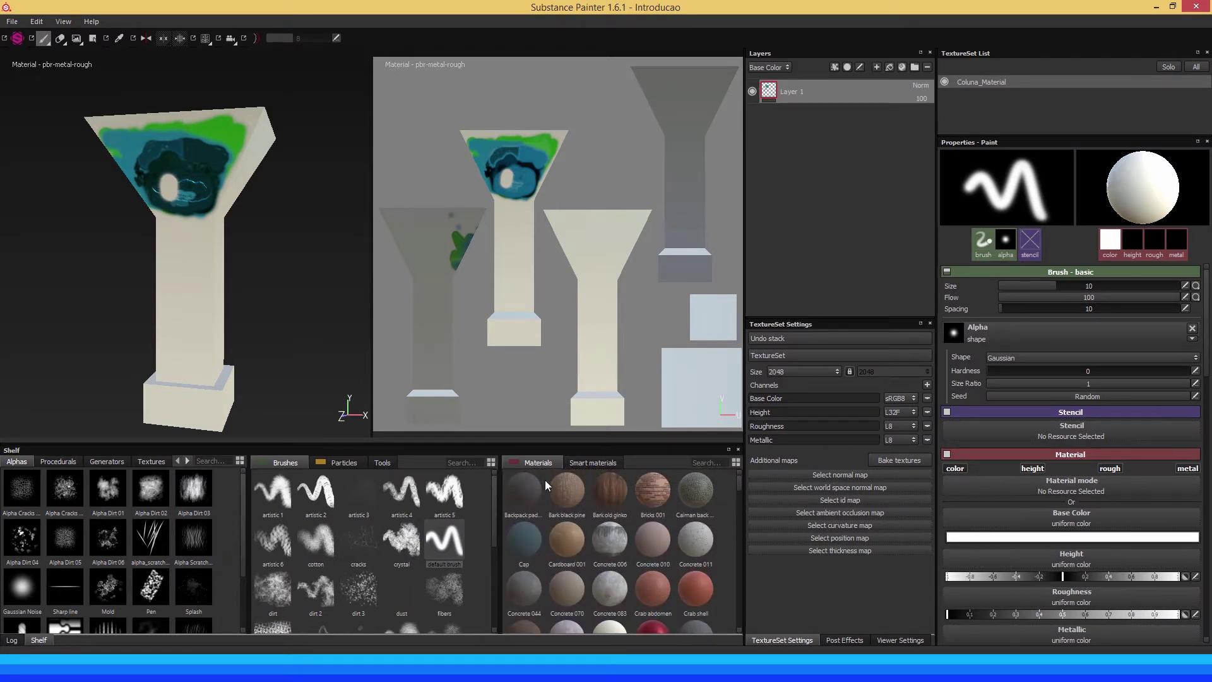
click(578, 463)
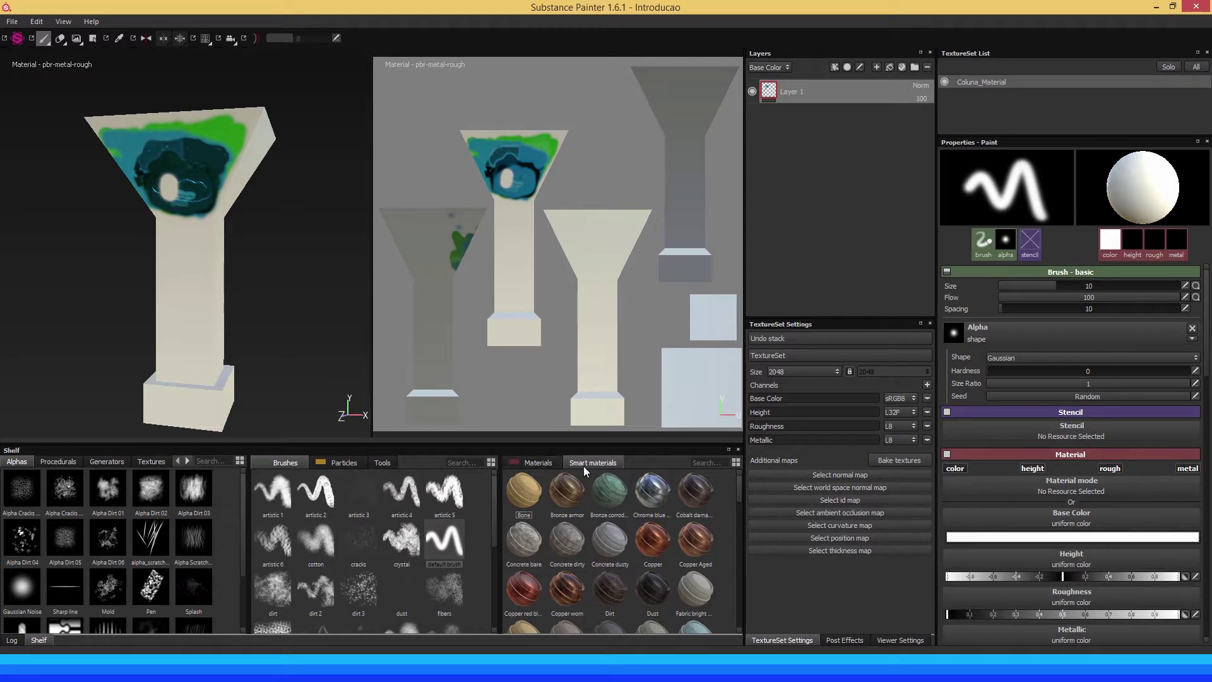
click(538, 463)
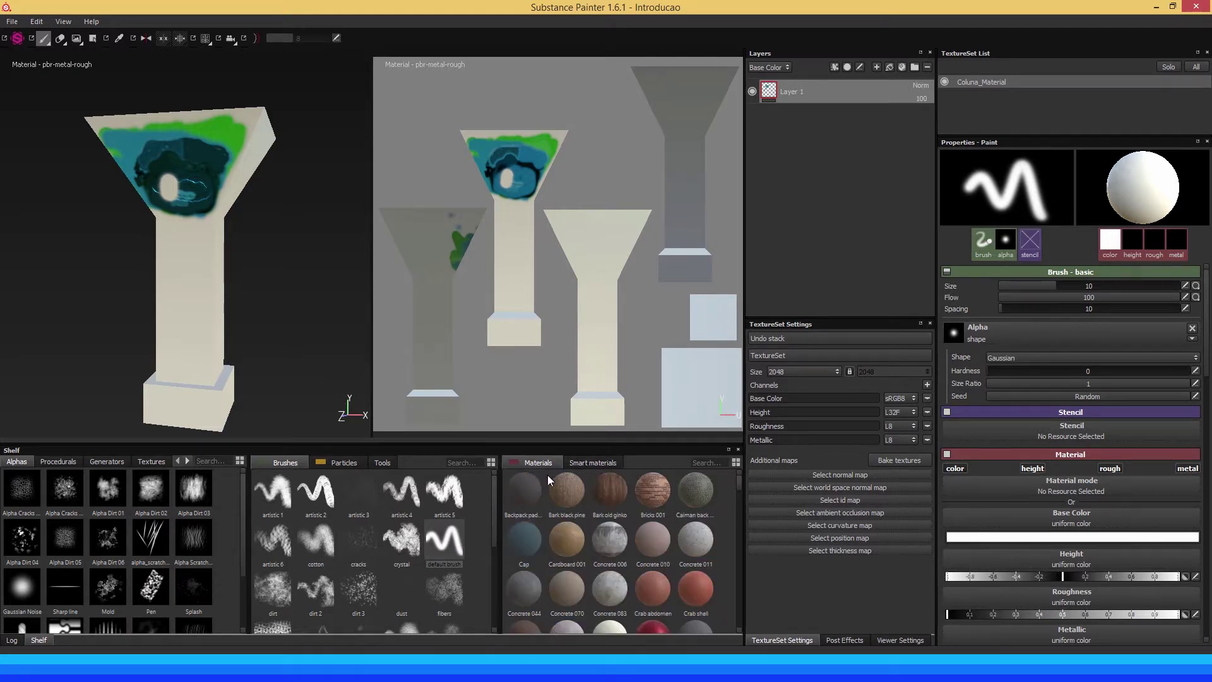
click(581, 465)
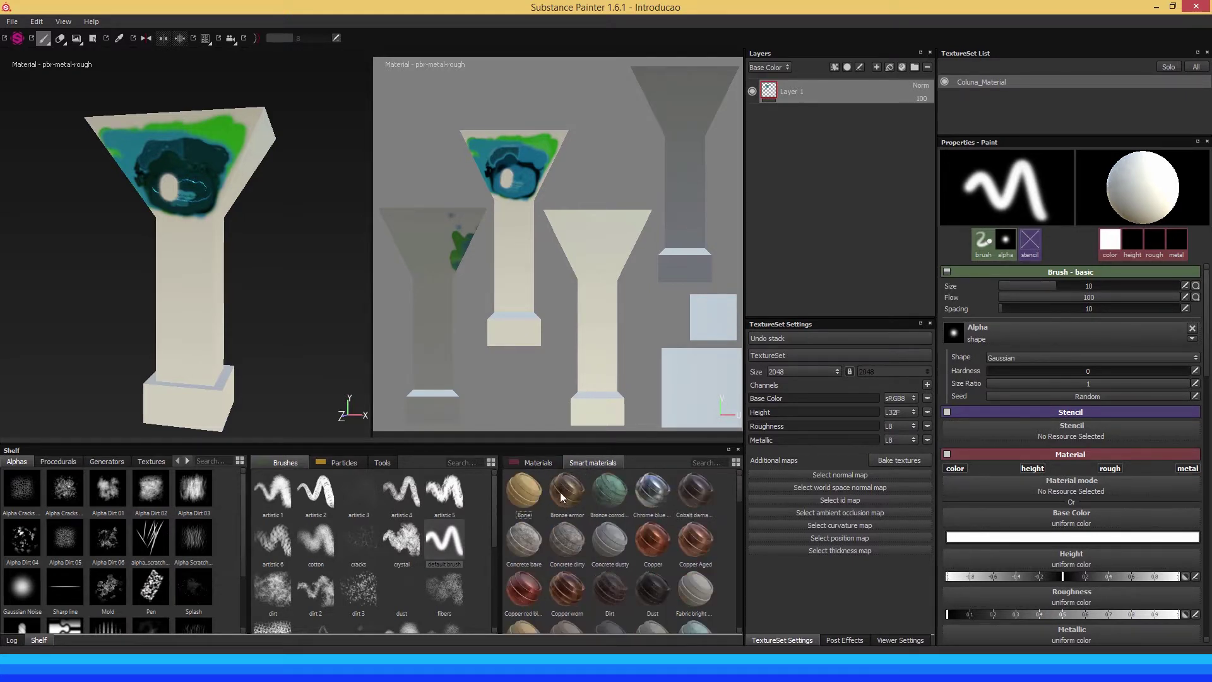
click(535, 464)
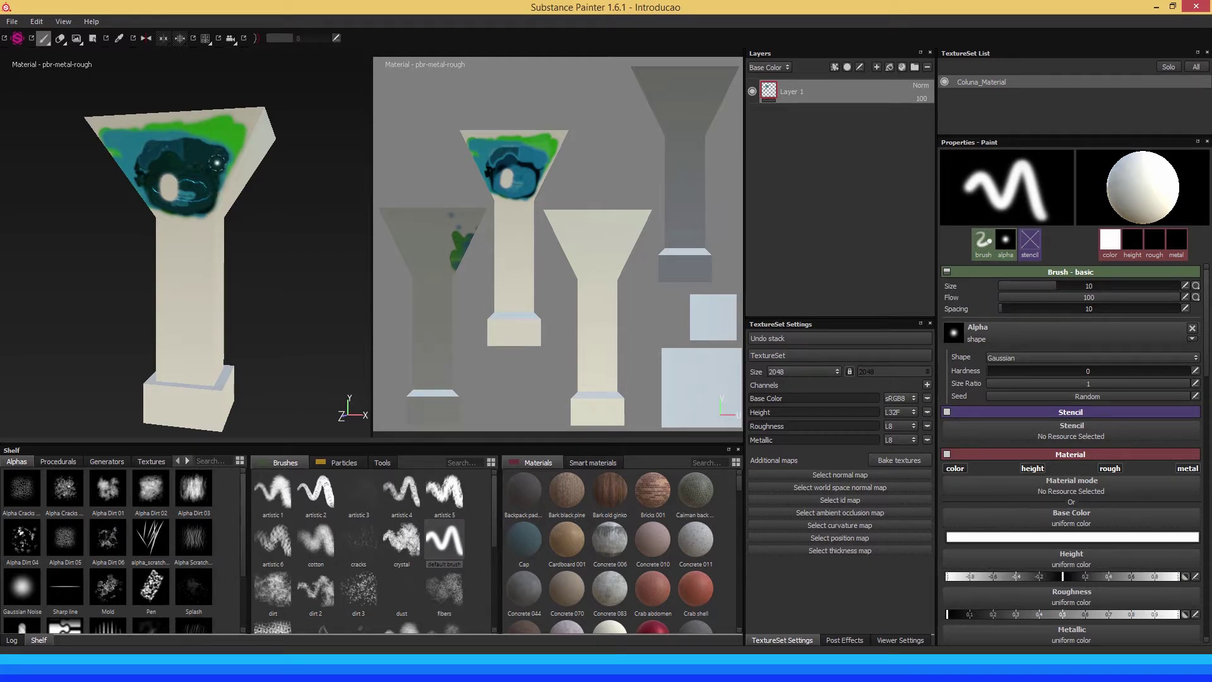
mouse_move(216, 177)
alt+mouse_down()
mouse_move(210, 209)
mouse_move(242, 192)
mouse_move(231, 201)
alt+mouse_up()
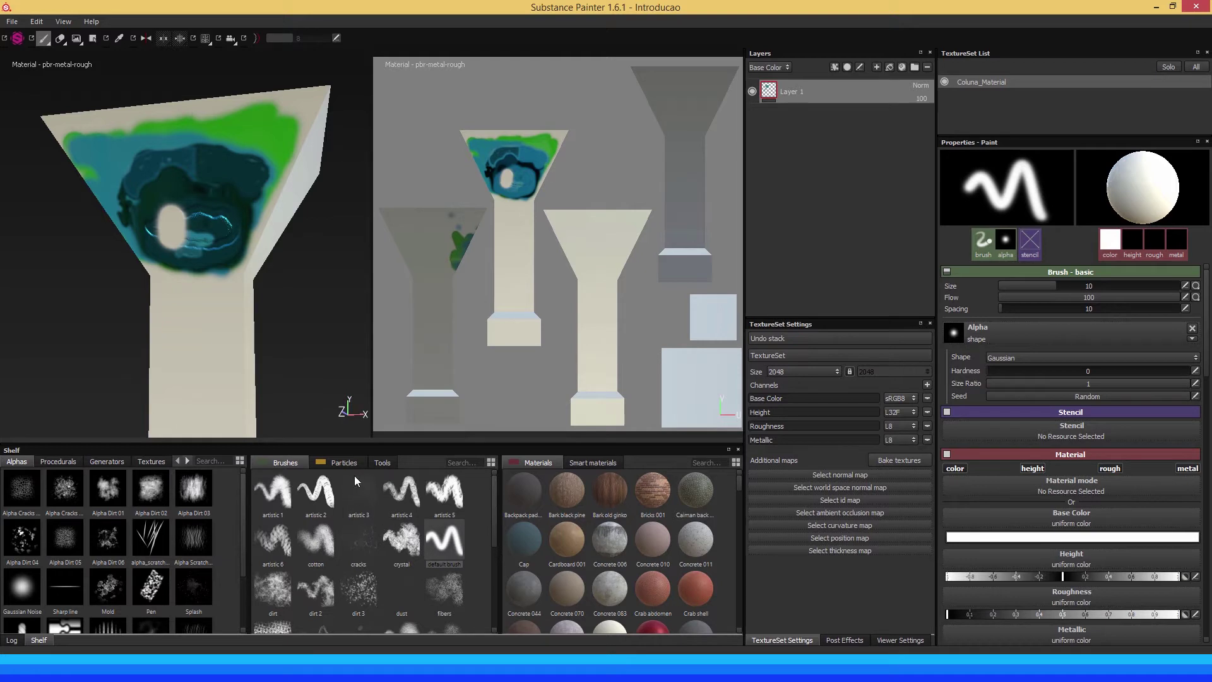
alt+drag(196, 221, 226, 243)
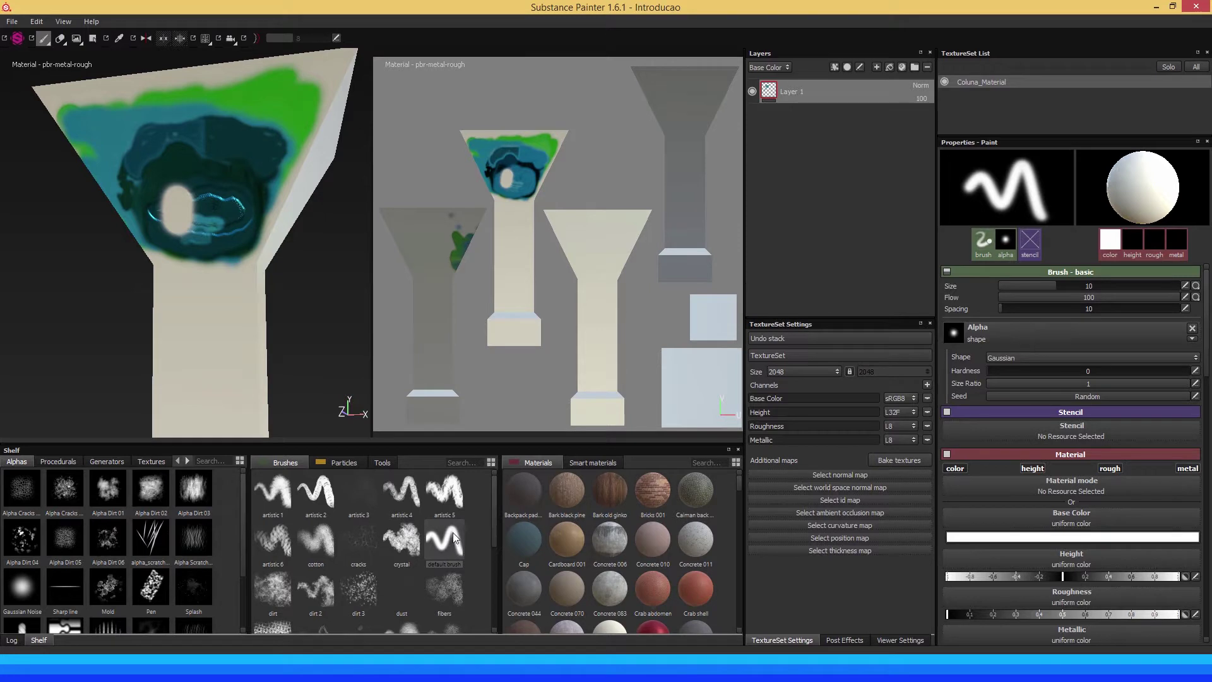
Show brush presets as large thumbnails and widen the shelf to three columns
click(491, 462)
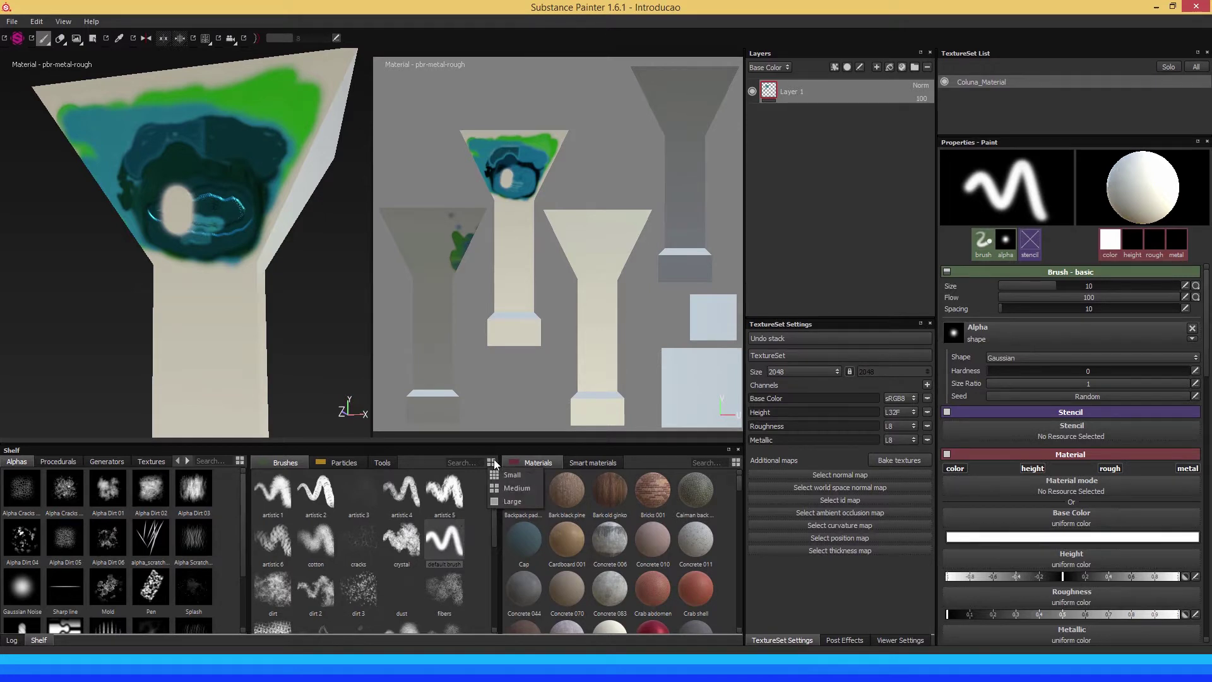
click(498, 502)
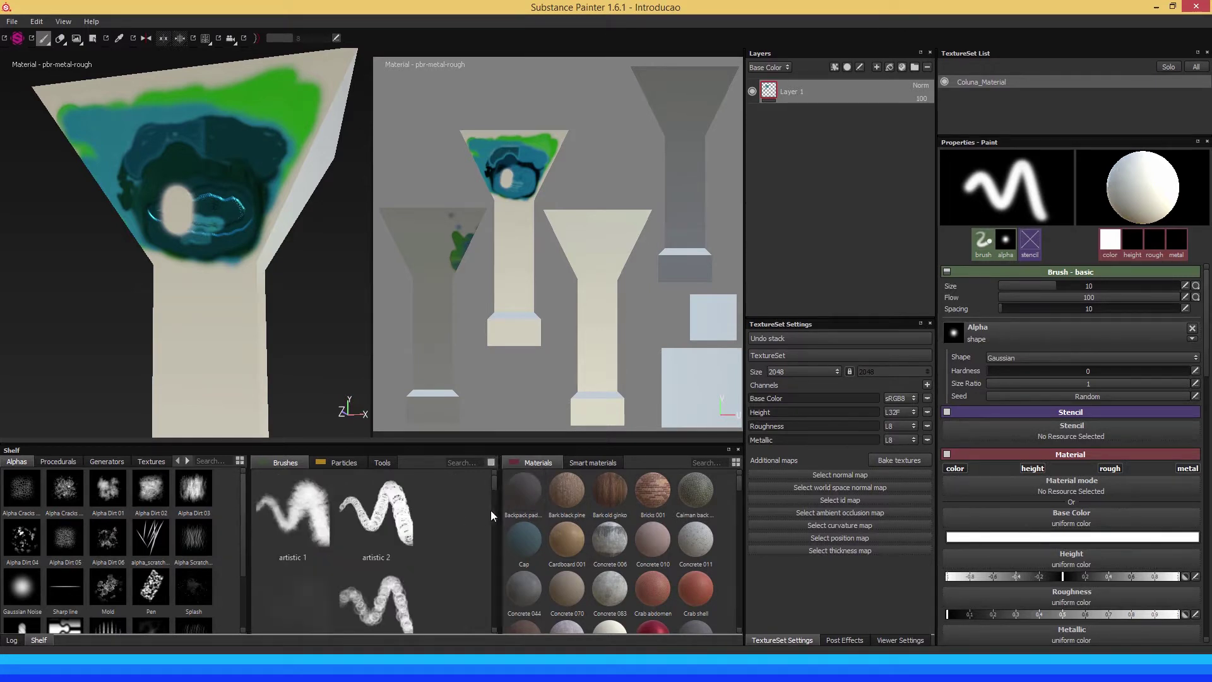
mouse_move(498, 510)
mouse_down()
mouse_move(514, 499)
mouse_move(506, 533)
mouse_up()
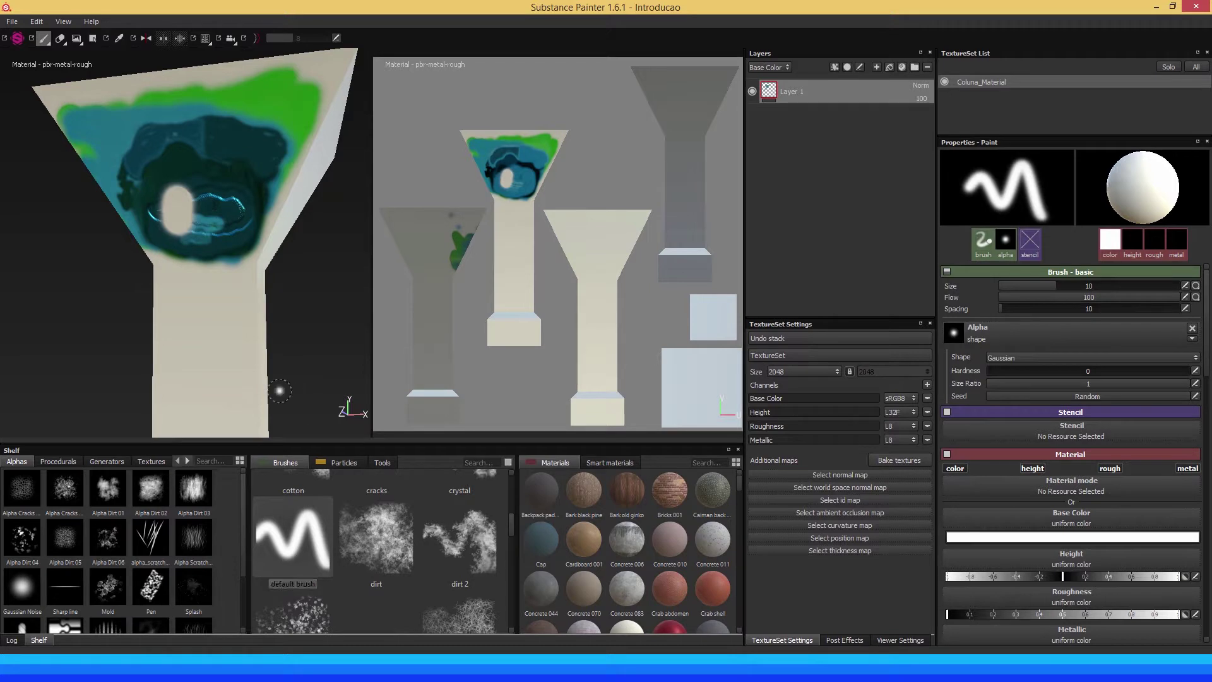
Set the brush size to 34.6 and hardness to 0.99
ctrl+right_drag(218, 306, 220, 311)
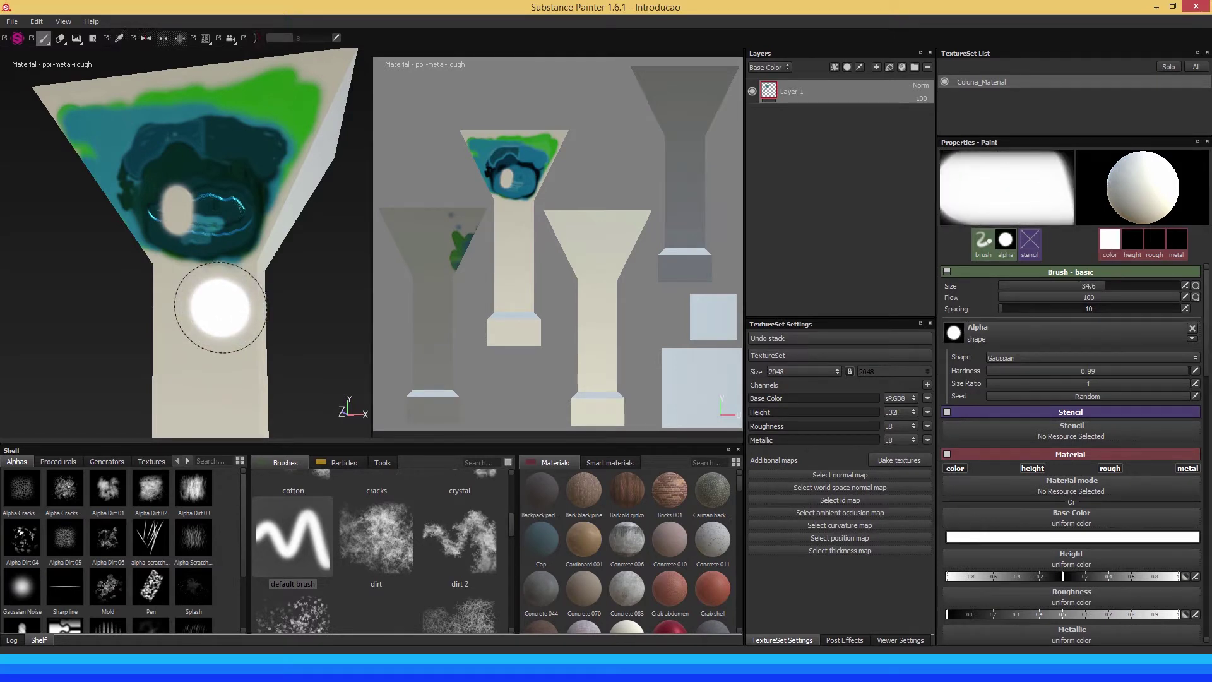
mouse_move(511, 528)
mouse_down()
mouse_move(512, 622)
mouse_move(513, 482)
mouse_up()
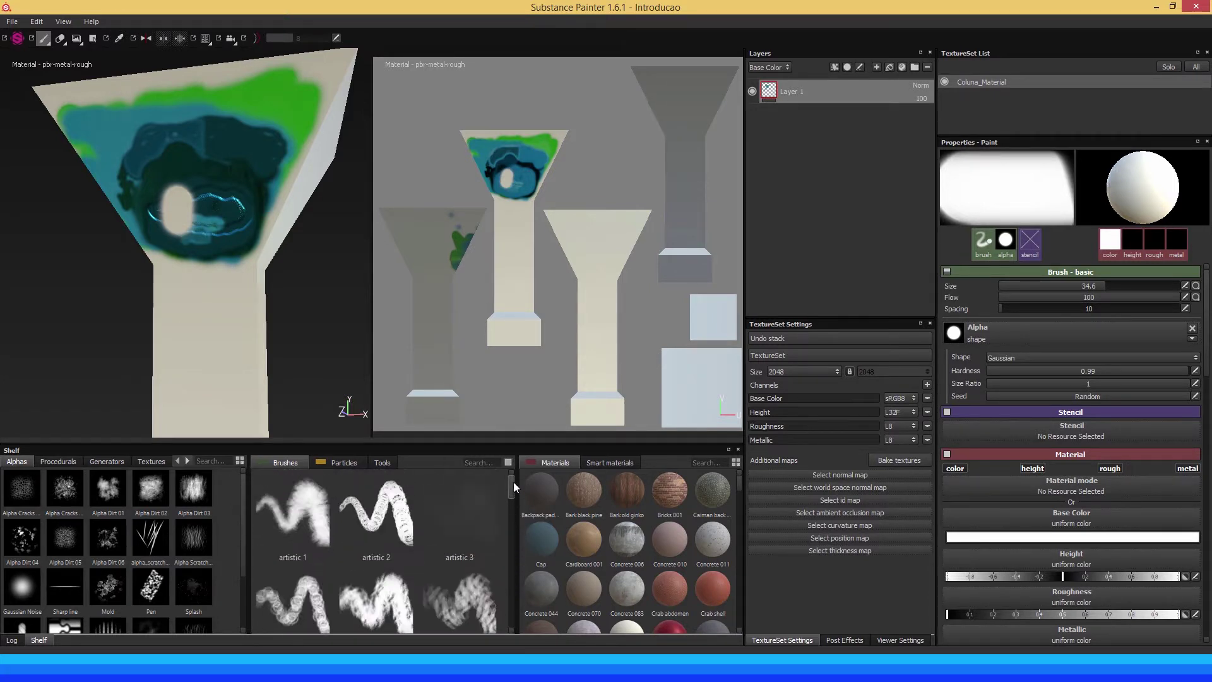
mouse_move(225, 323)
alt+mouse_down()
mouse_move(149, 328)
mouse_move(331, 335)
mouse_move(184, 330)
alt+mouse_up()
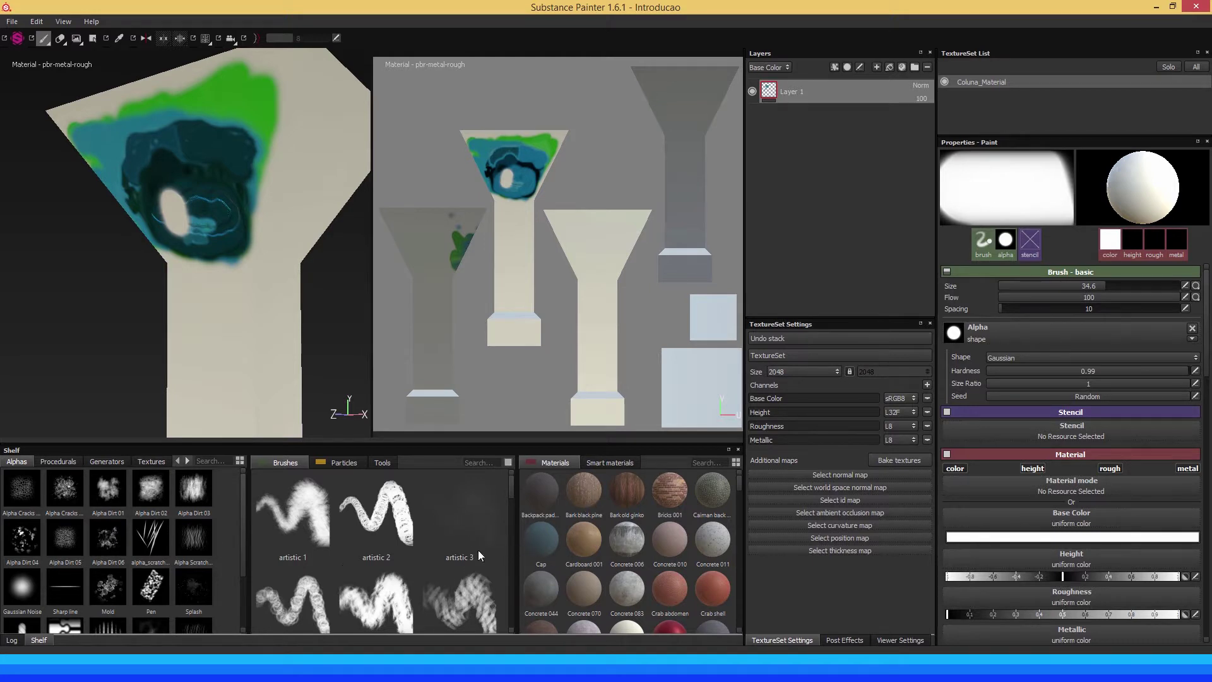
drag(512, 490, 503, 528)
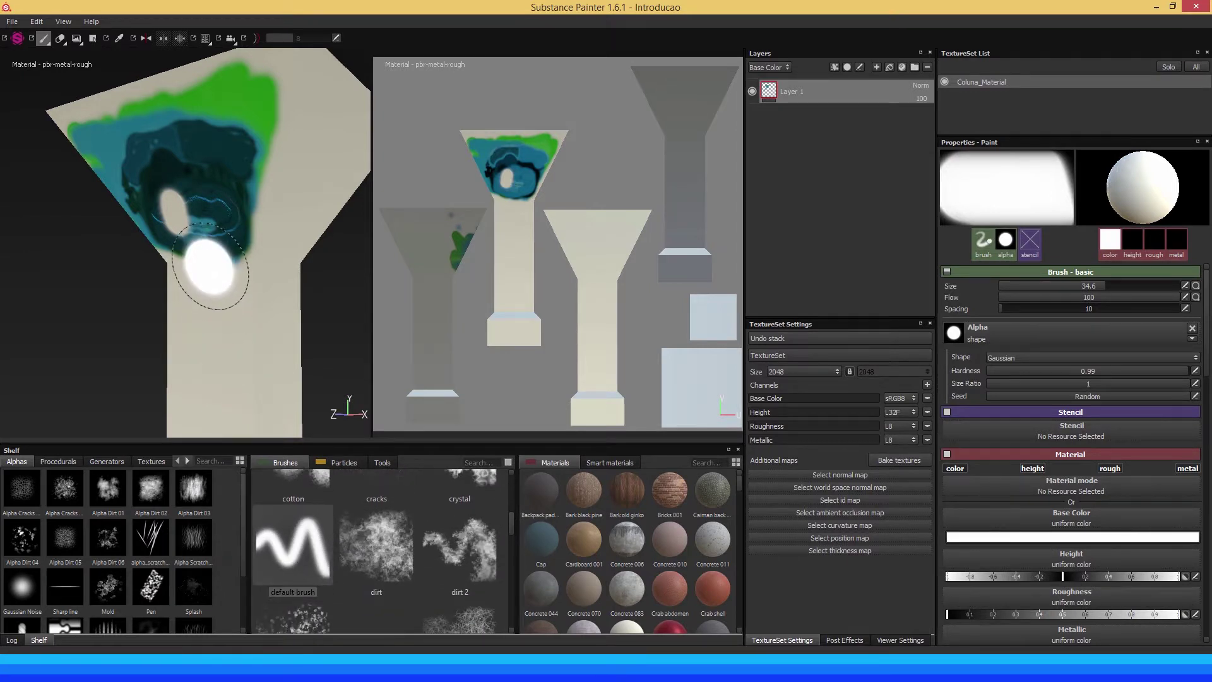
scroll(203, 263, up, 3)
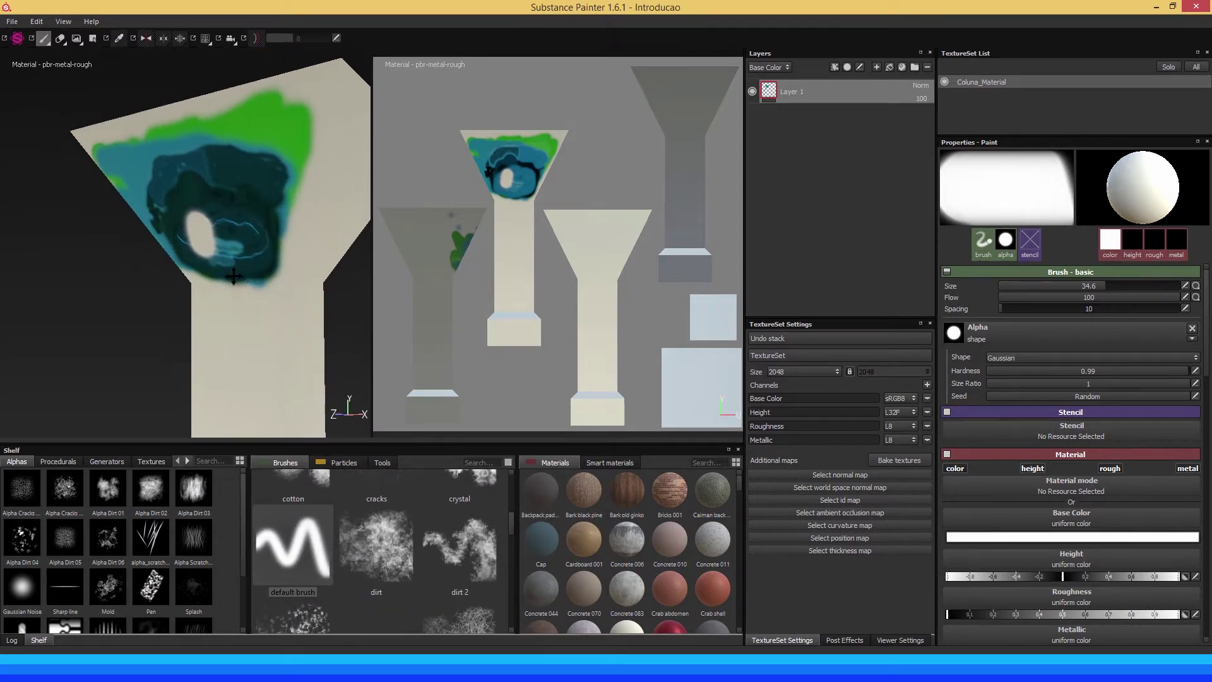
Choose a deep orange paint base colour in the colour picker
click(986, 537)
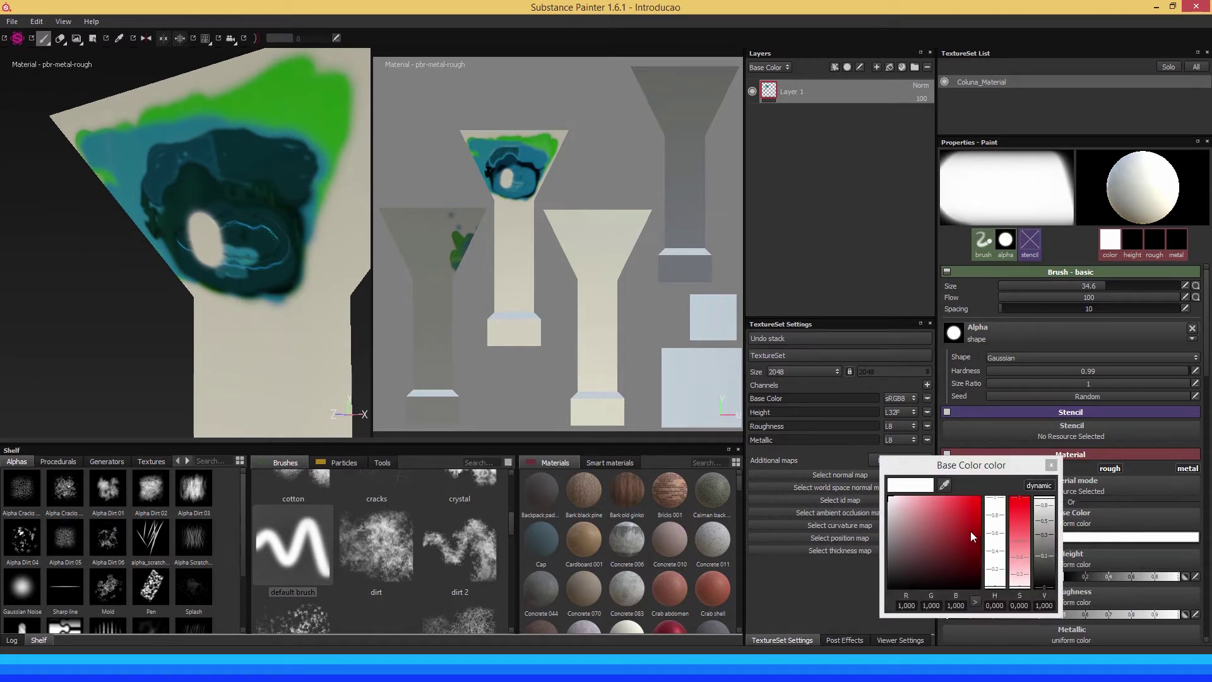
drag(996, 533, 996, 582)
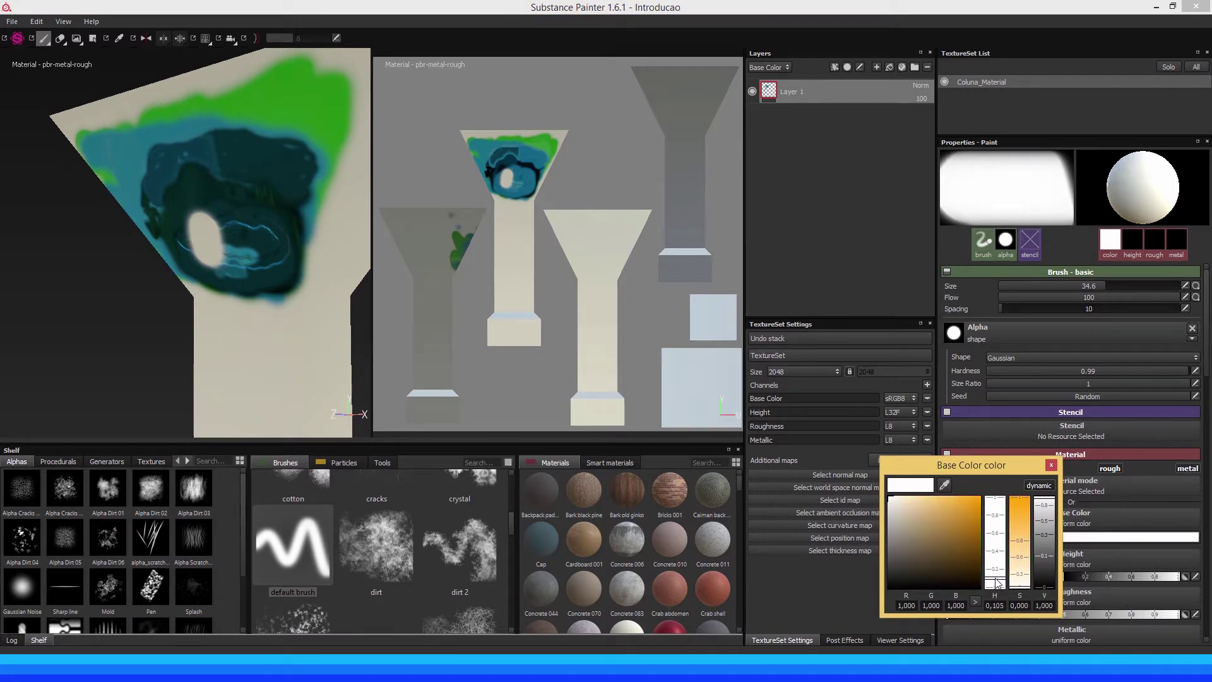
drag(971, 529, 975, 508)
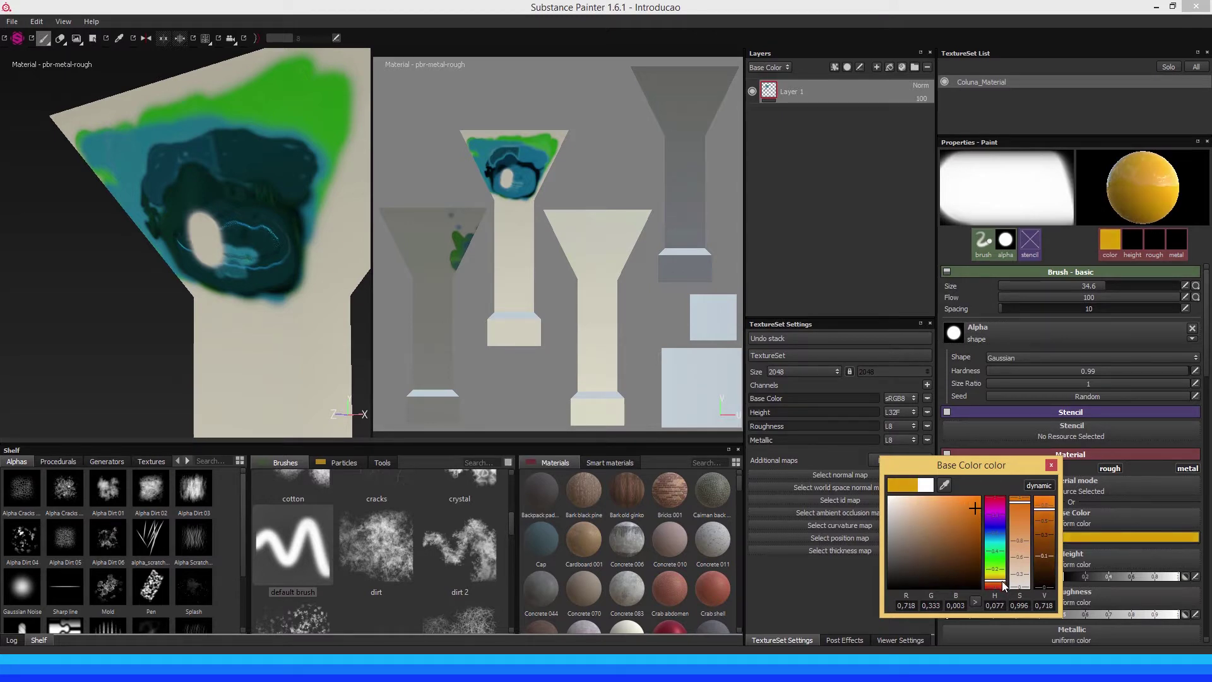
drag(1001, 581, 1001, 582)
click(1052, 466)
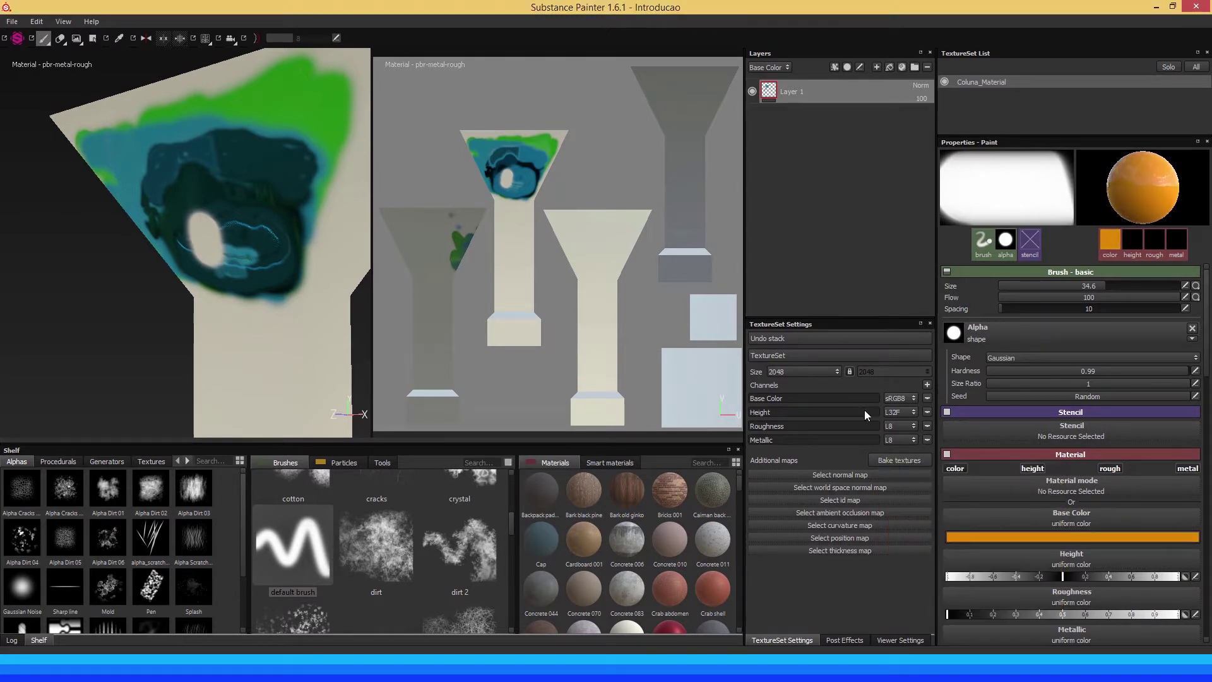
alt+drag(233, 224, 252, 190)
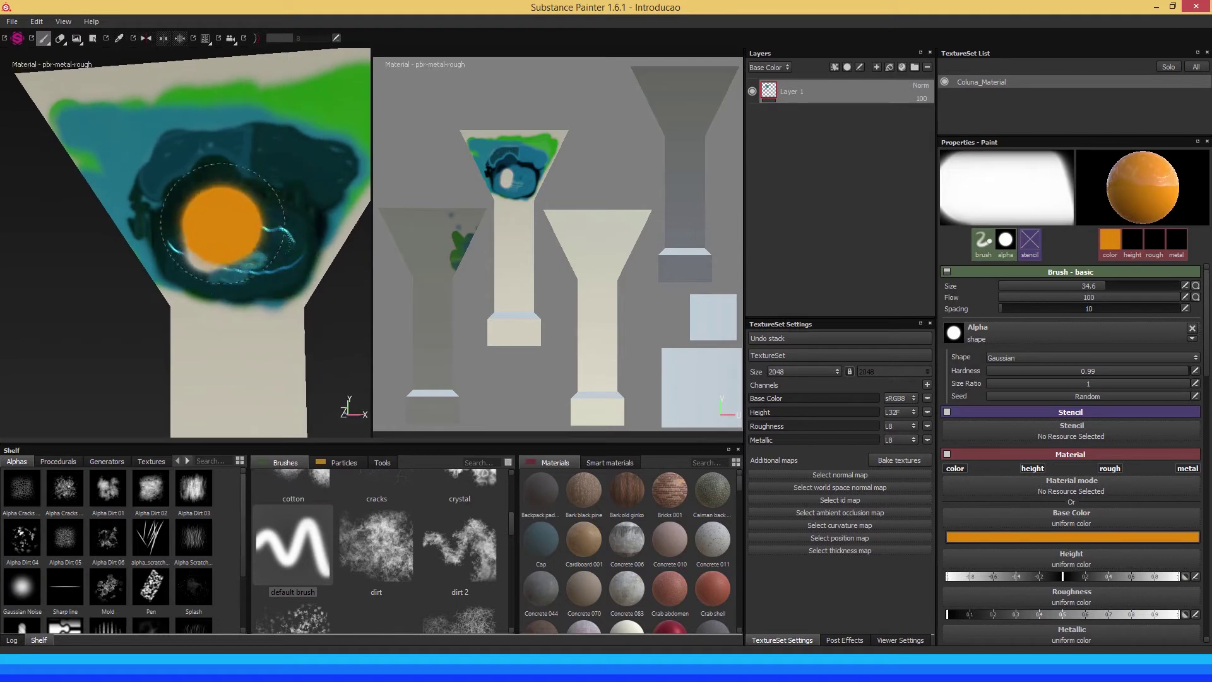
Paint orange strokes over the dark patch at brush size 18, undoing one stray dot
ctrl+right_drag(240, 192, 253, 187)
drag(253, 187, 251, 198)
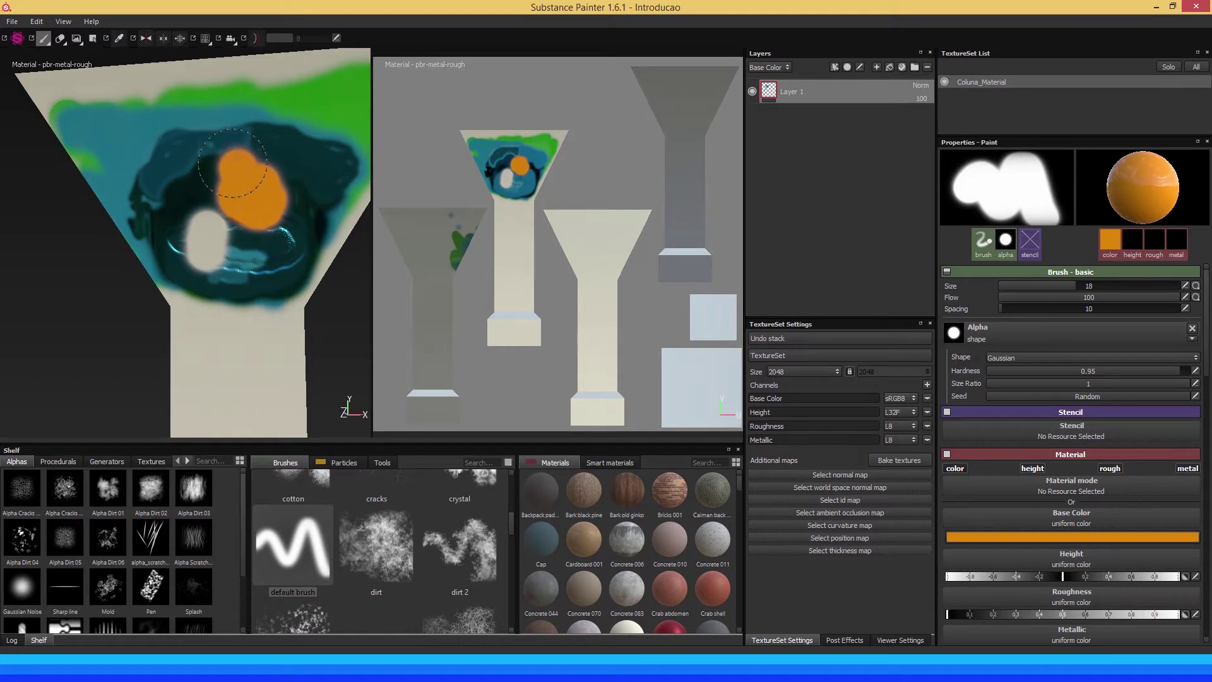
drag(223, 153, 205, 166)
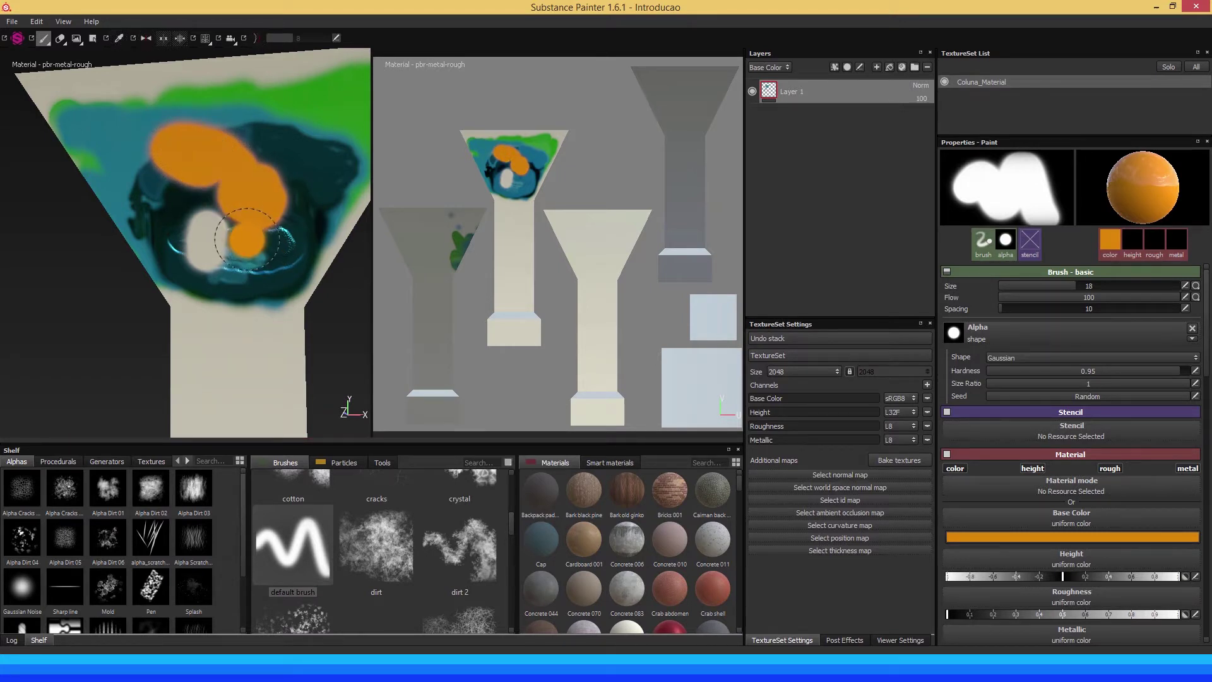
click(276, 378)
key(ctrl+z)
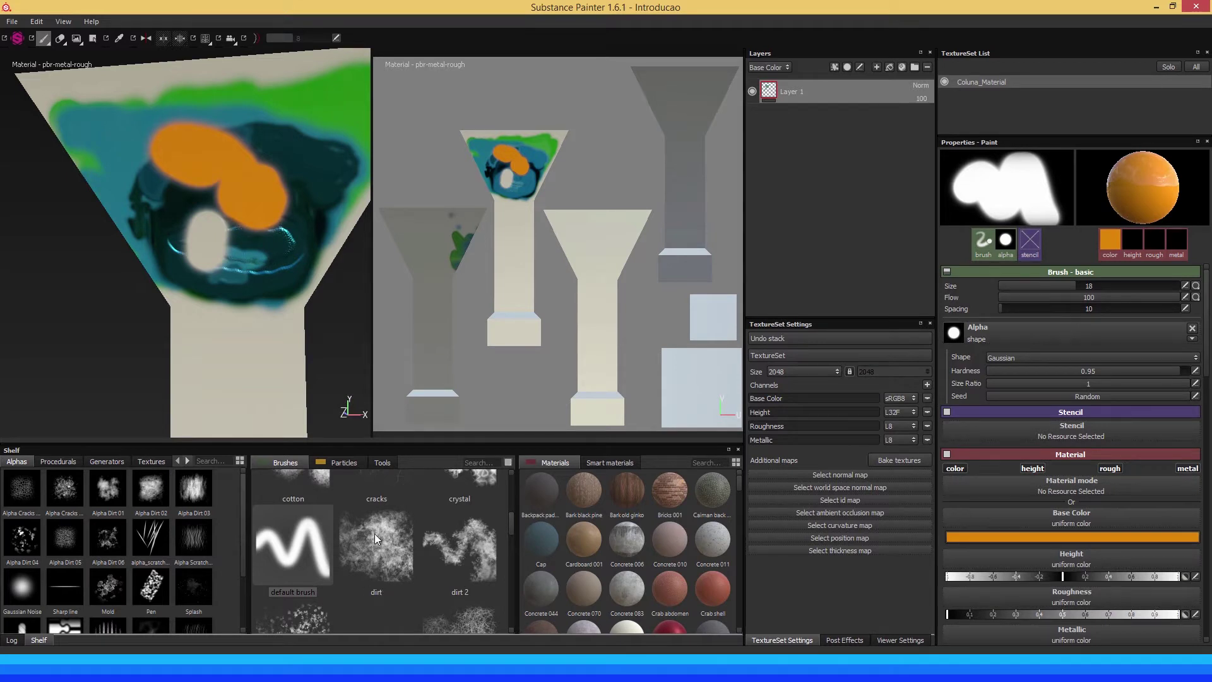
Return to the default brush (size 10, hardness 0, Gaussian) after trying dirt, and browse alpha shapes
click(380, 547)
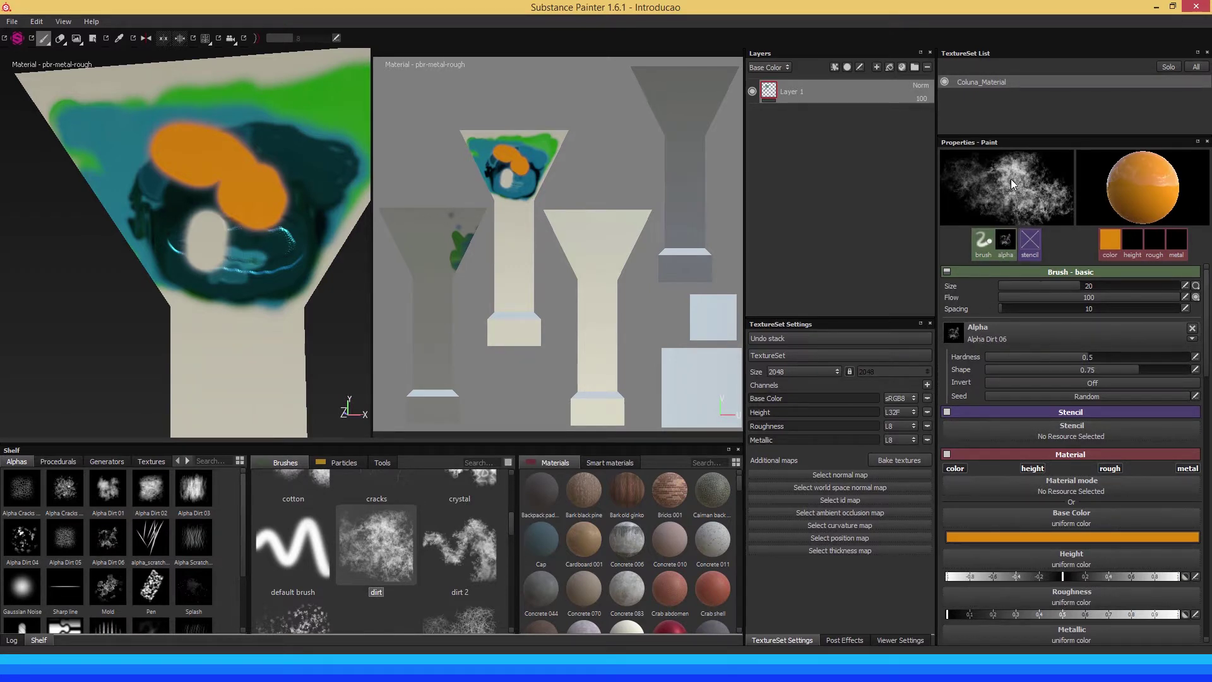
click(298, 558)
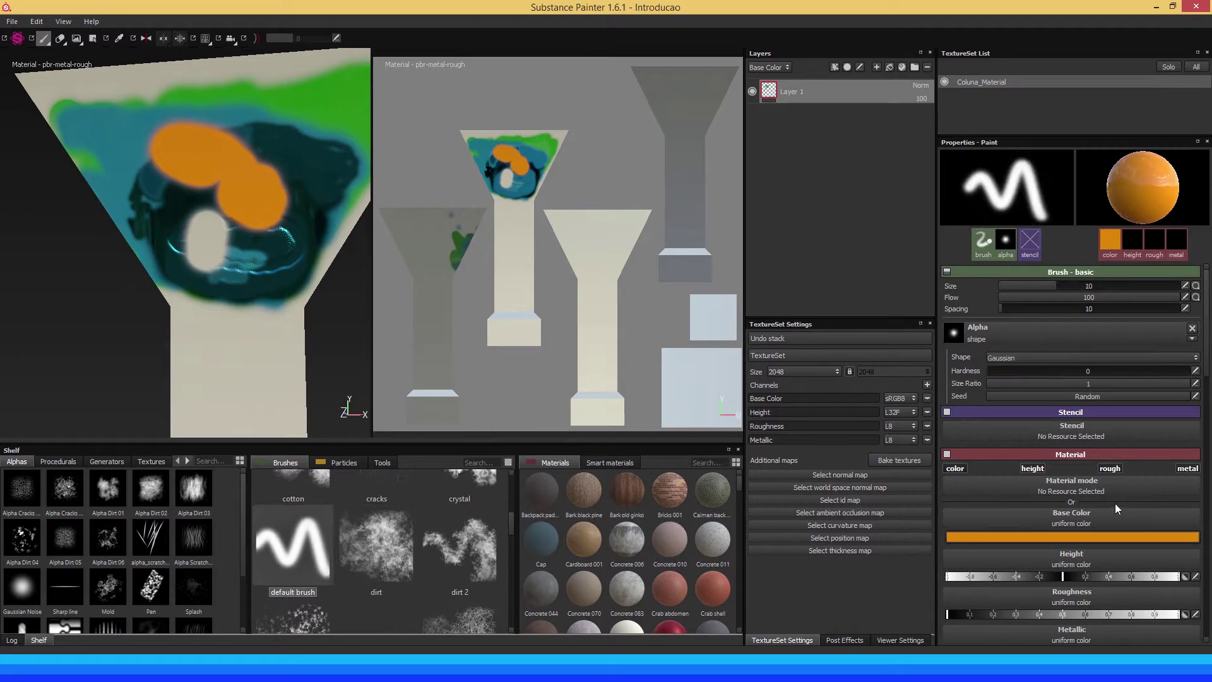
click(1192, 340)
click(987, 330)
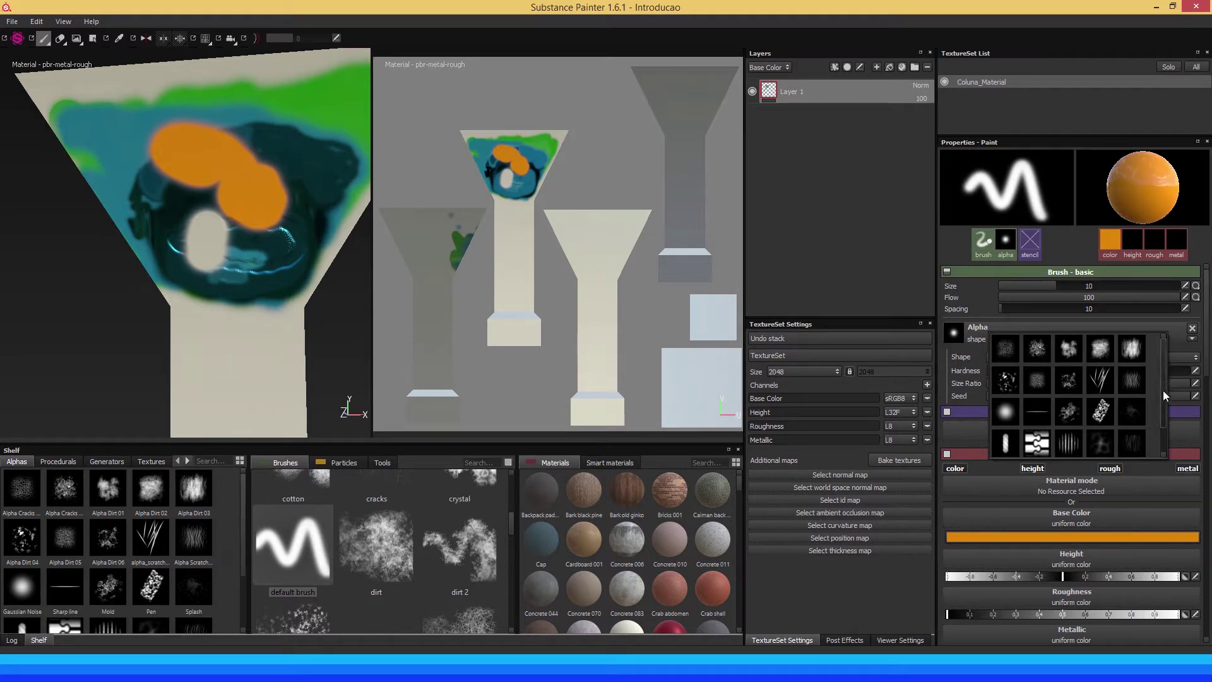
drag(1164, 381, 1152, 366)
drag(242, 532, 237, 583)
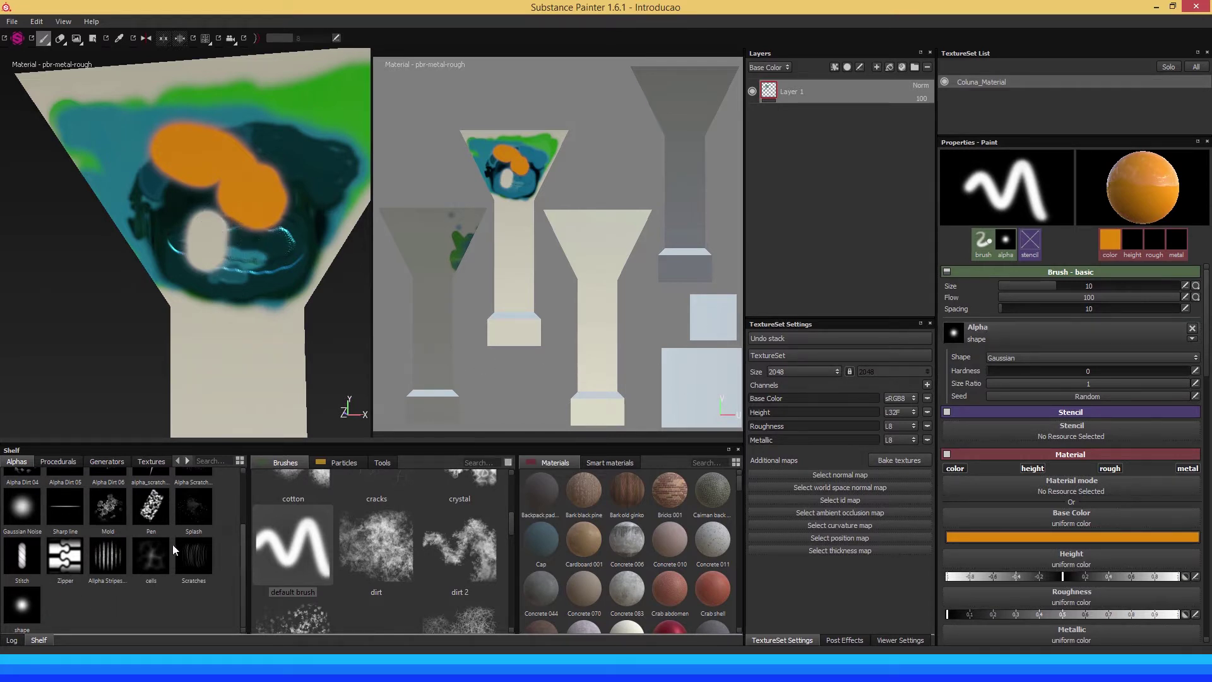
Browse the brush alpha shapes and close the picker without changing it
drag(244, 563, 236, 509)
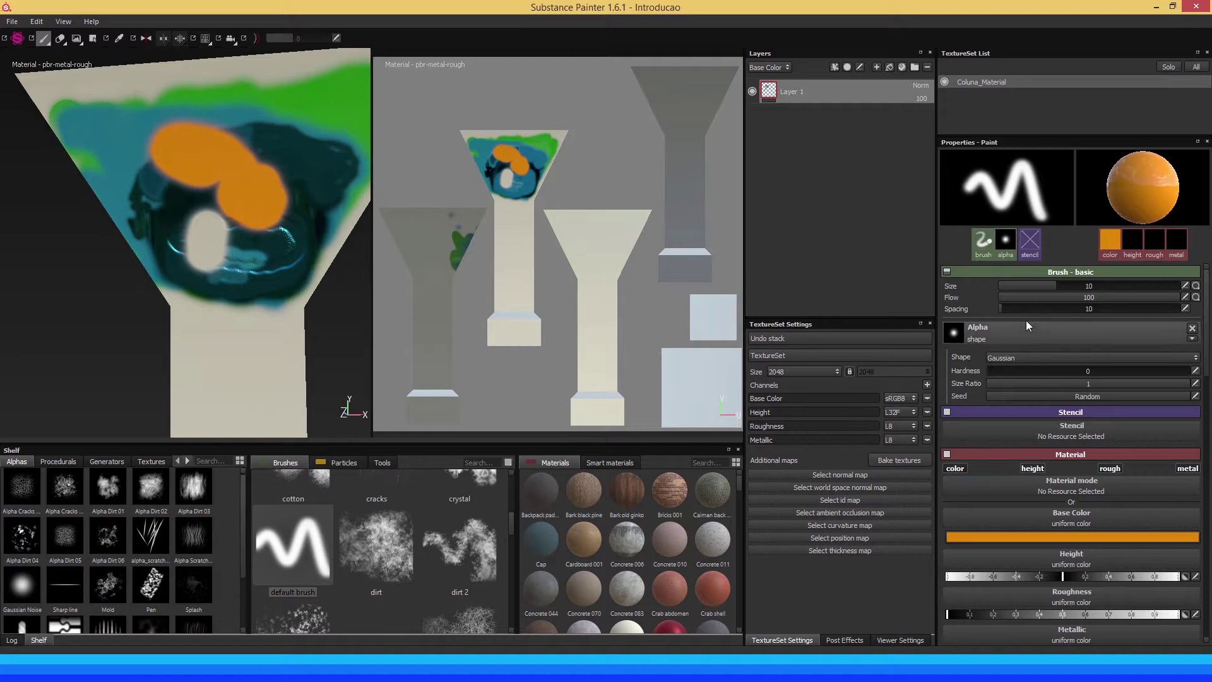
click(1002, 323)
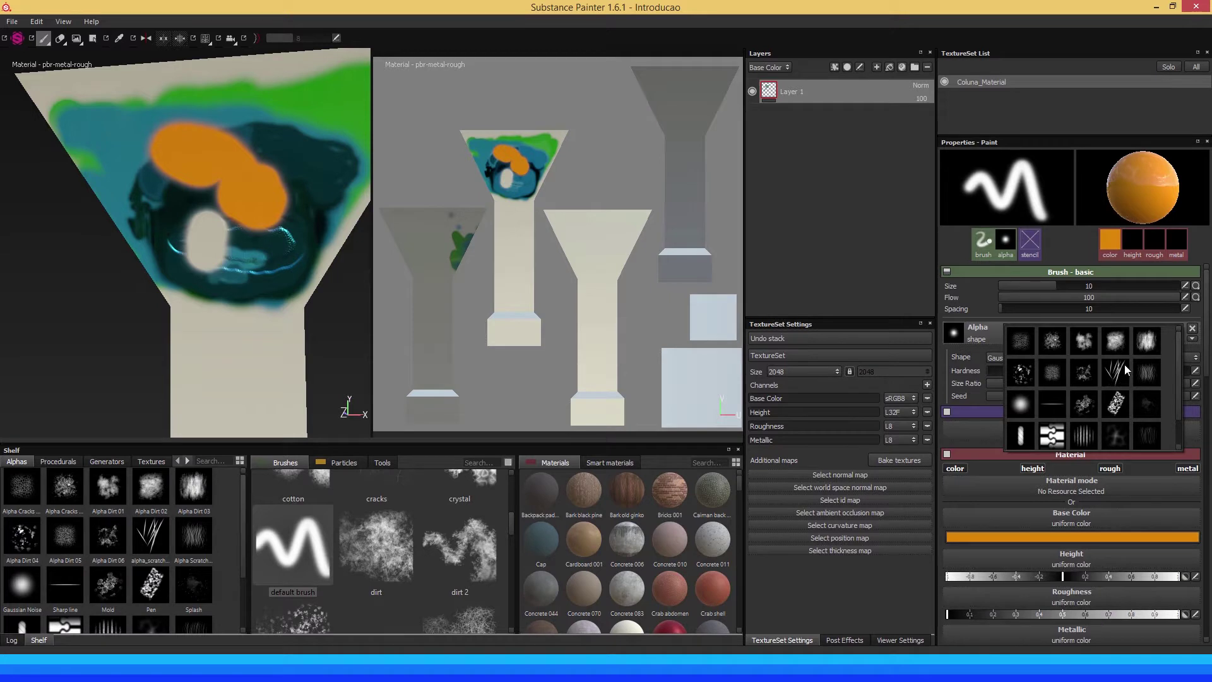
click(946, 351)
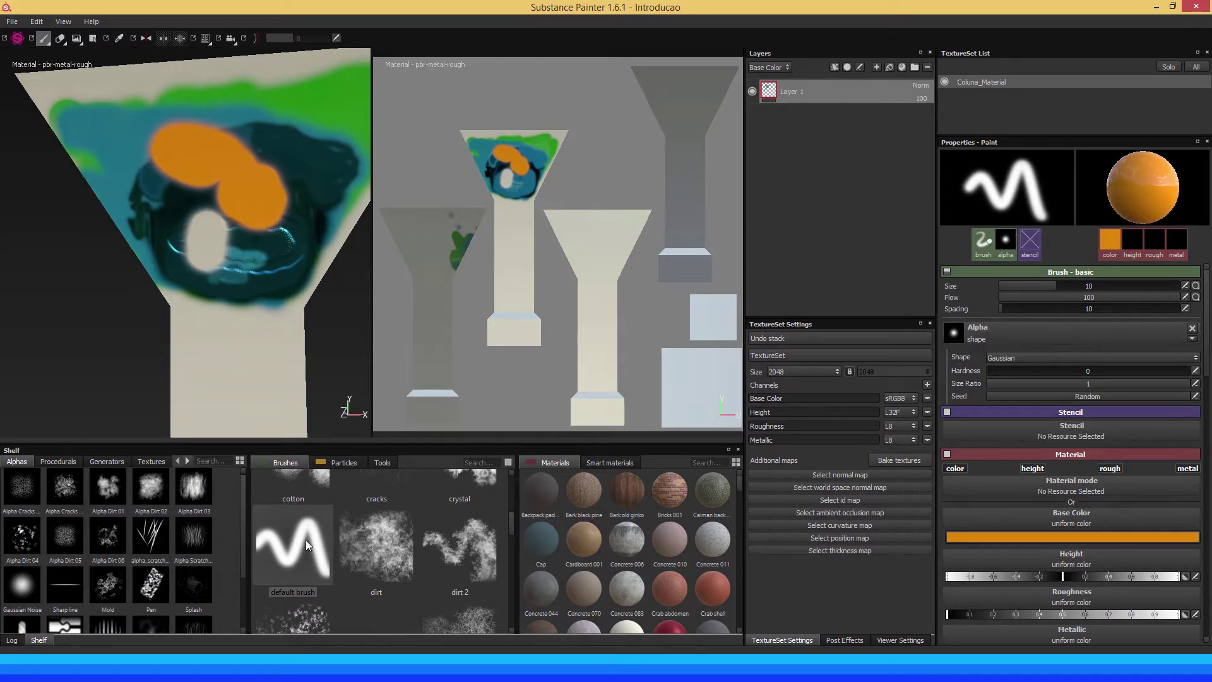
Switch to the dirt preset, keeping Alpha Dirt 06 at size 20, hardness 0.5
click(379, 551)
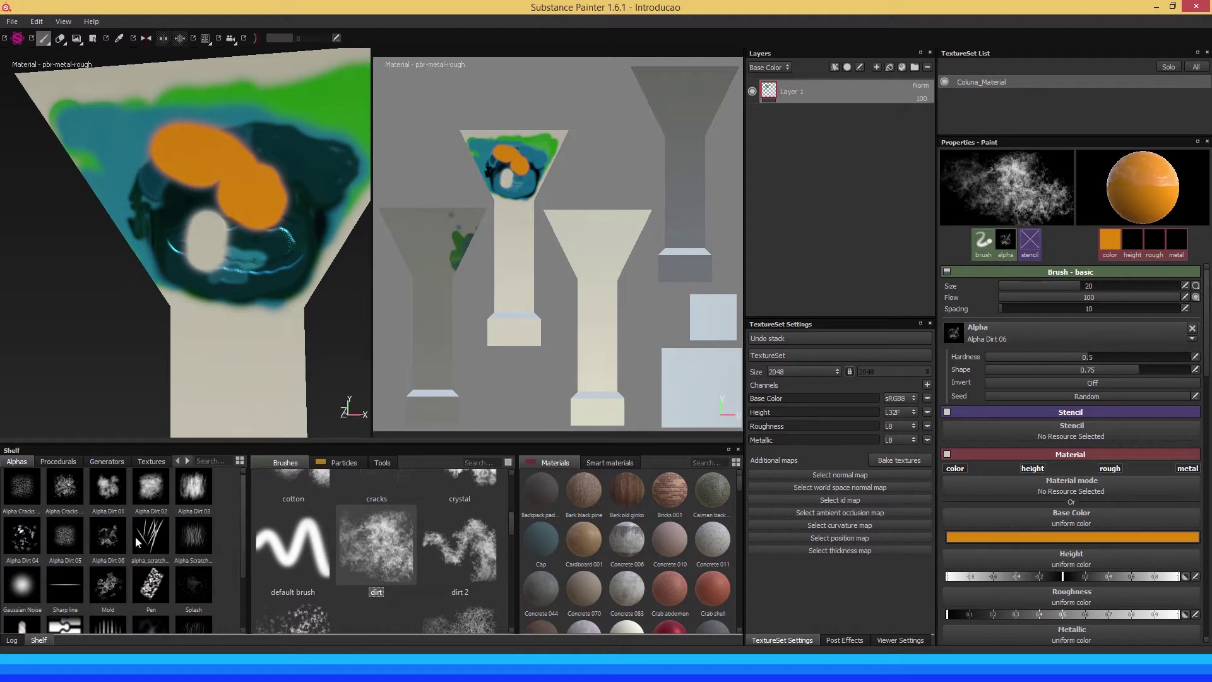
scroll(241, 520, down, 1)
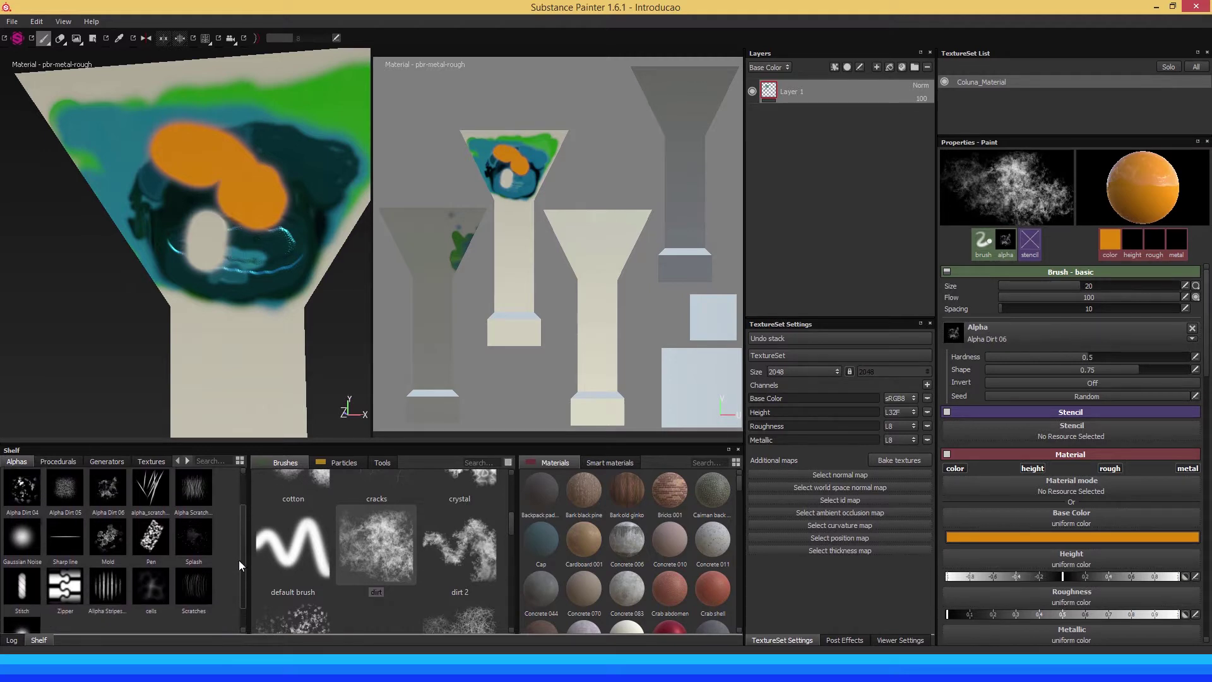
drag(239, 547, 240, 505)
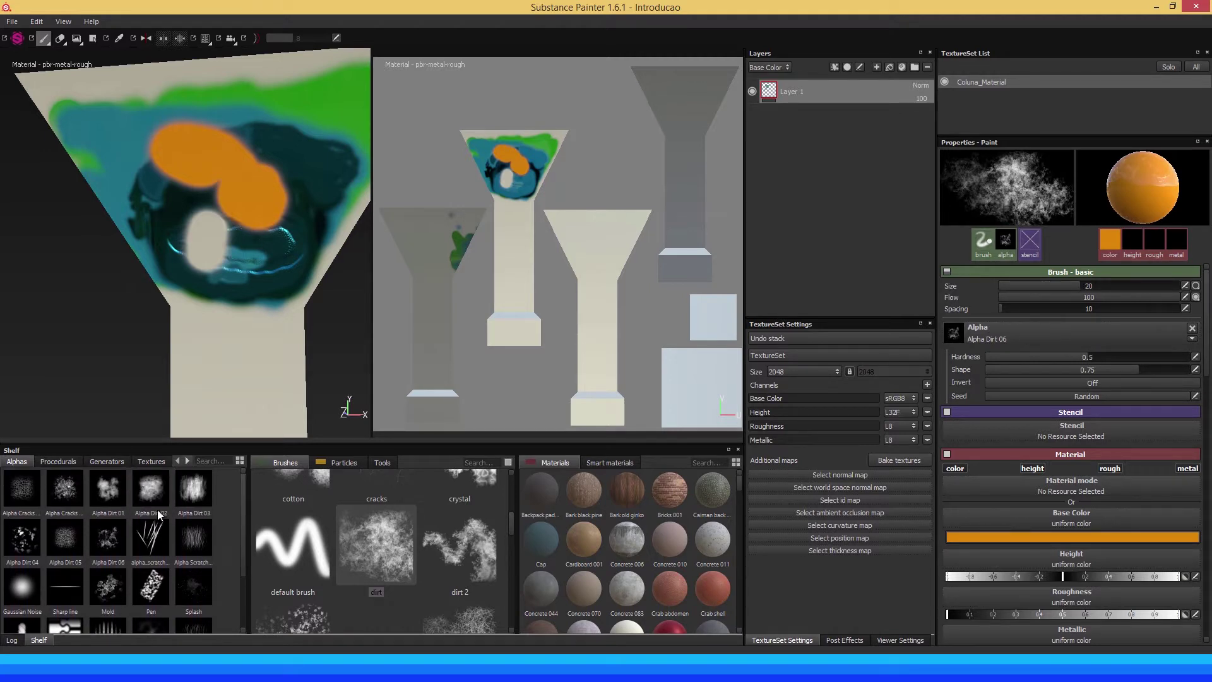
click(1086, 332)
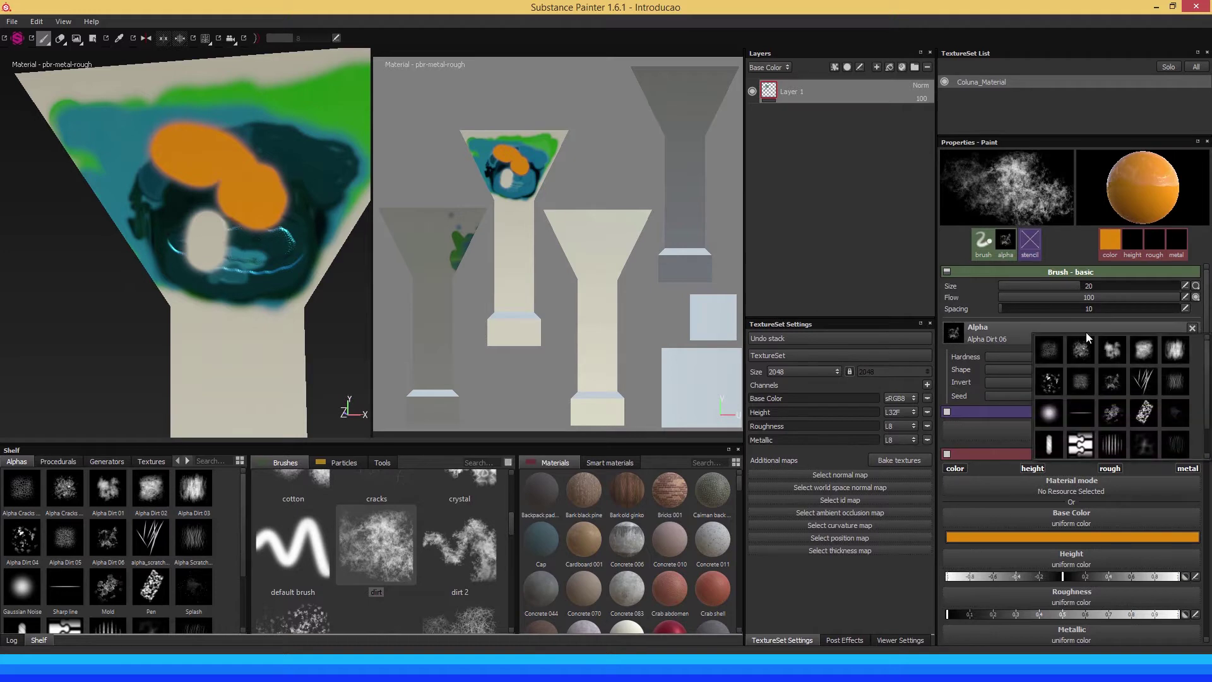
drag(1209, 381, 1205, 377)
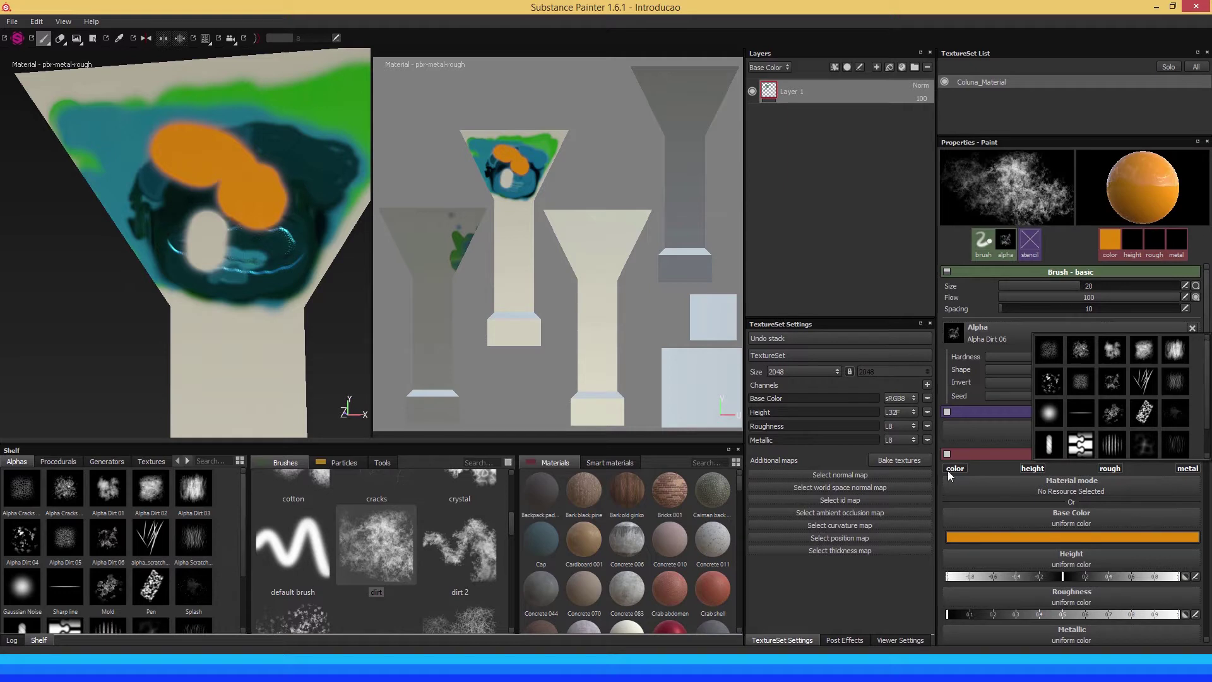
click(942, 368)
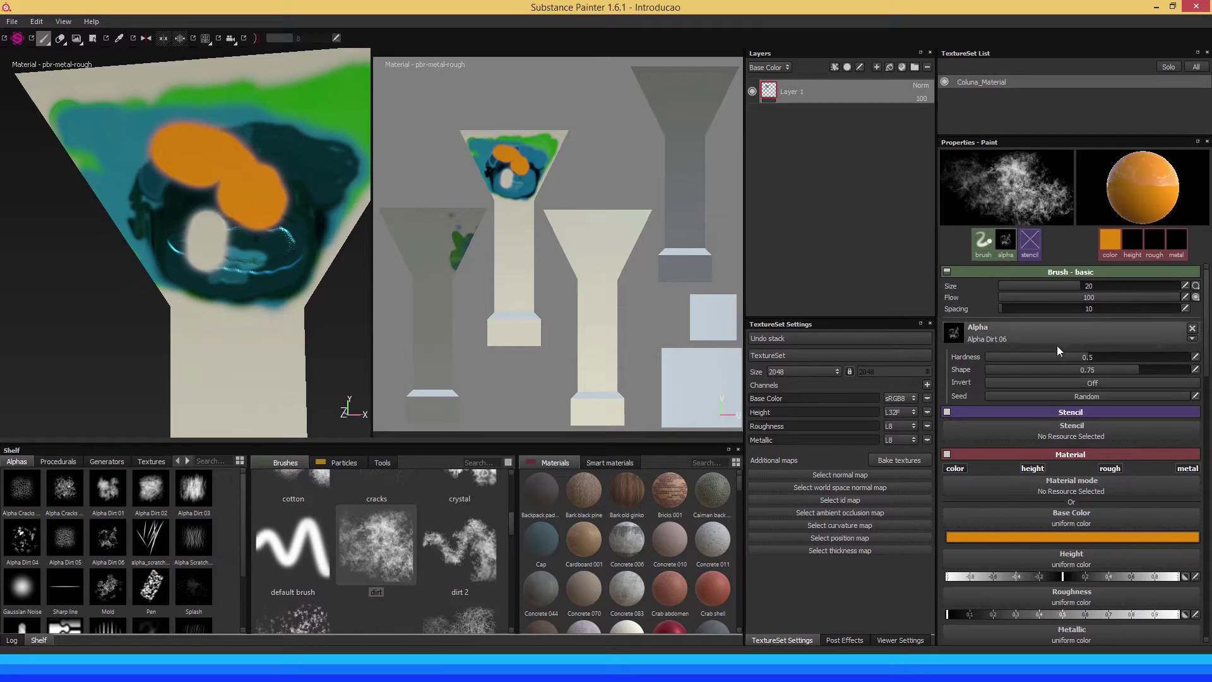
Paint orange dirt strokes around the blob, then select the dirt 2 preset (Alpha Dirt 02, size 30)
scroll(196, 219, up, 2)
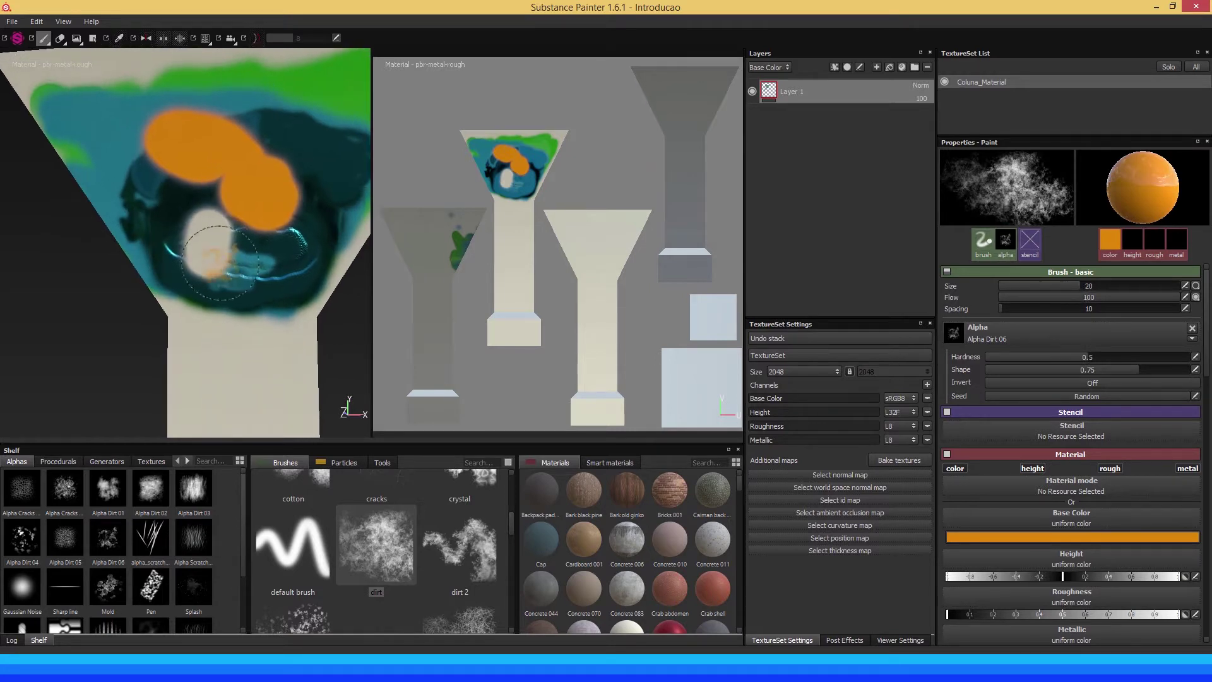
mouse_move(239, 262)
mouse_down()
mouse_move(262, 278)
mouse_move(303, 271)
mouse_move(334, 234)
mouse_move(334, 183)
mouse_move(310, 137)
mouse_move(218, 94)
mouse_move(149, 97)
mouse_move(135, 154)
mouse_move(154, 189)
mouse_move(209, 246)
mouse_move(300, 290)
mouse_move(292, 303)
mouse_move(185, 308)
mouse_move(194, 273)
mouse_move(108, 183)
mouse_move(162, 270)
mouse_move(202, 271)
mouse_up()
click(189, 310)
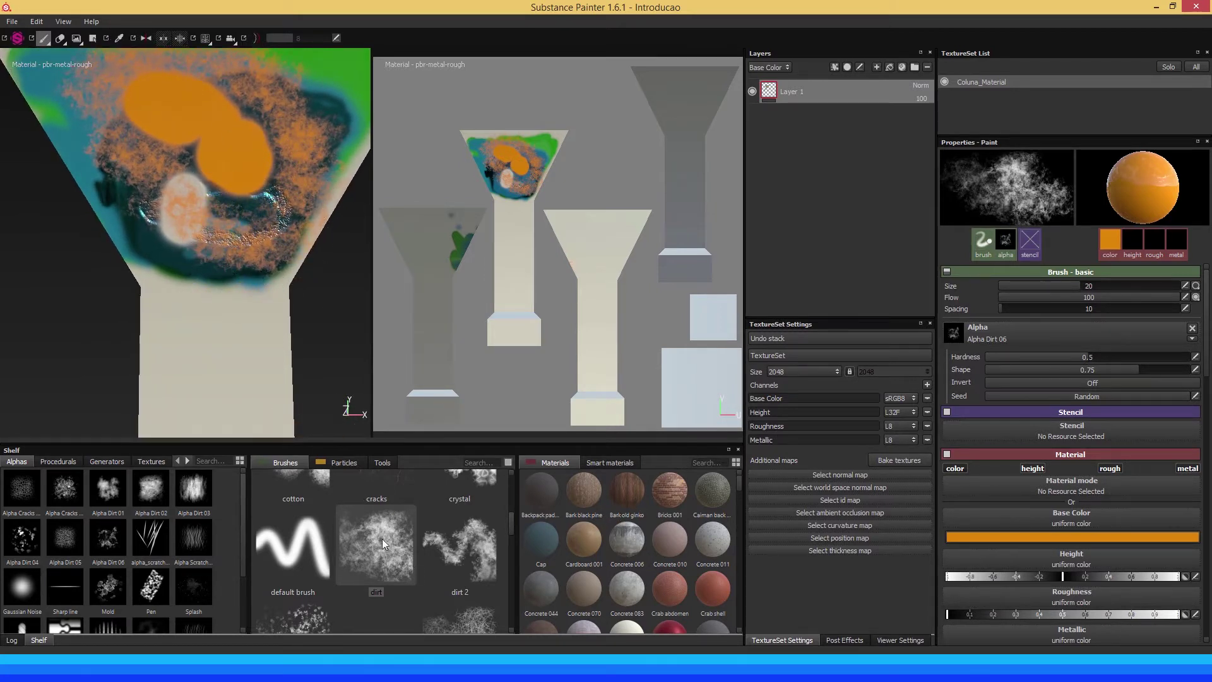
click(460, 556)
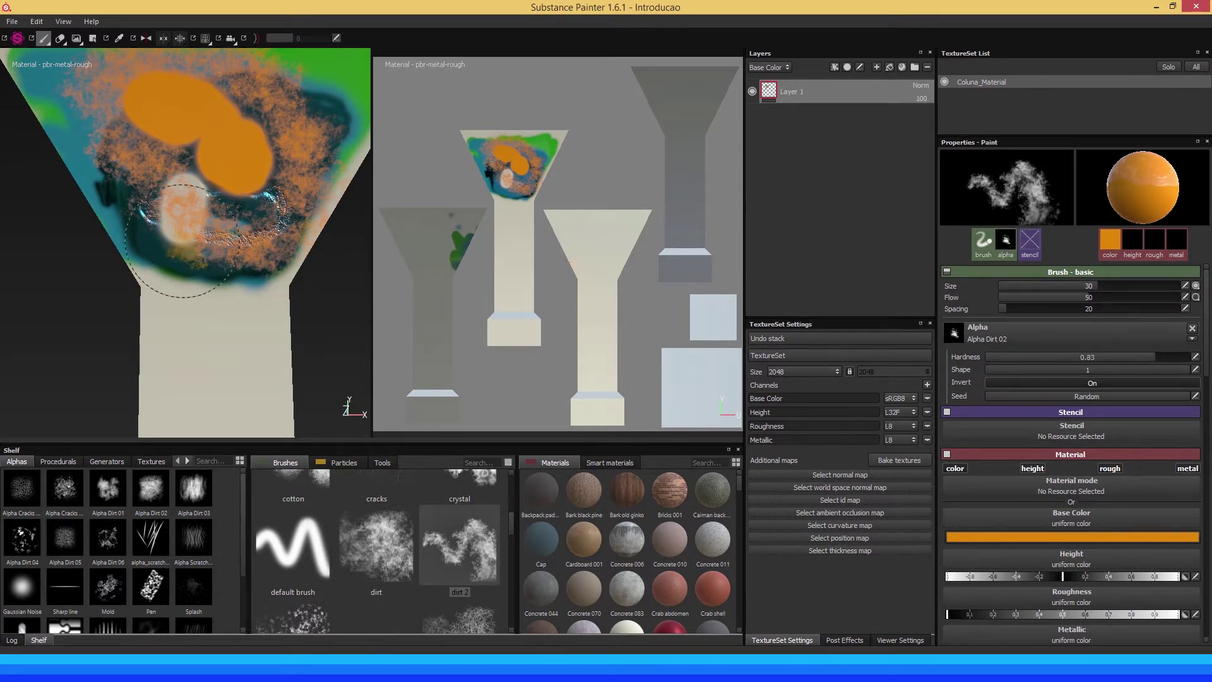
Paint more dirt 2 strokes across the cone top and scroll the shelf to the scratches presets
drag(182, 240, 63, 113)
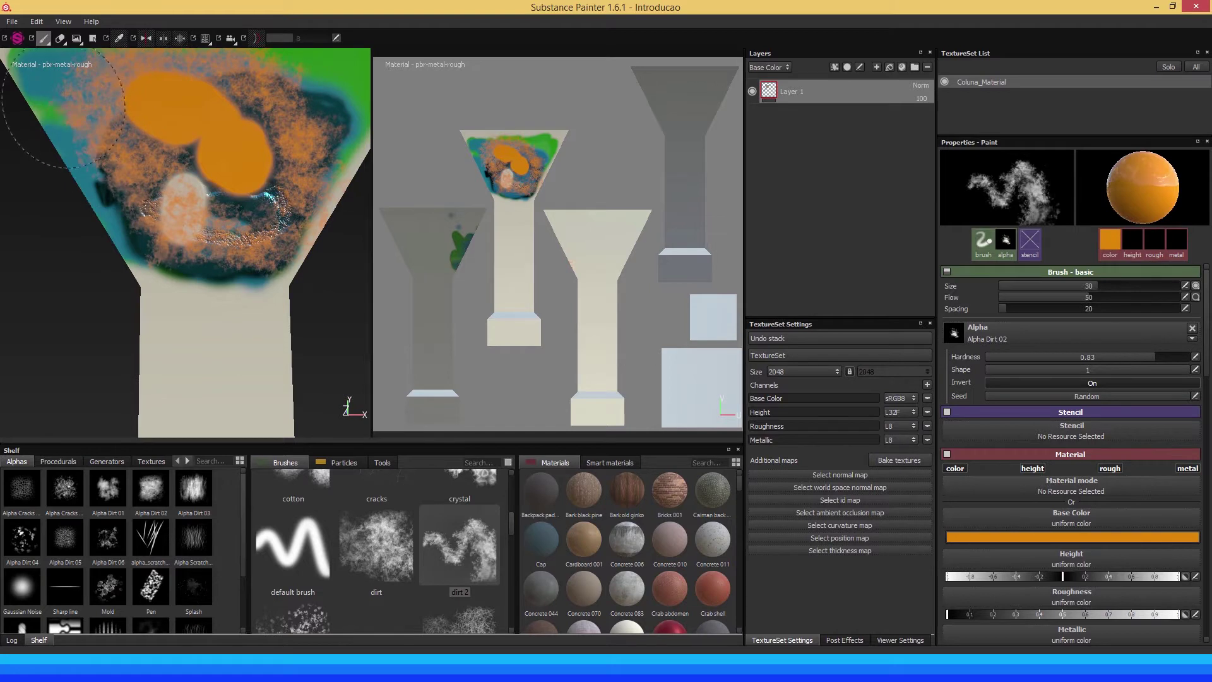
mouse_move(107, 162)
alt+mouse_down()
mouse_move(175, 195)
mouse_move(215, 186)
alt+mouse_up()
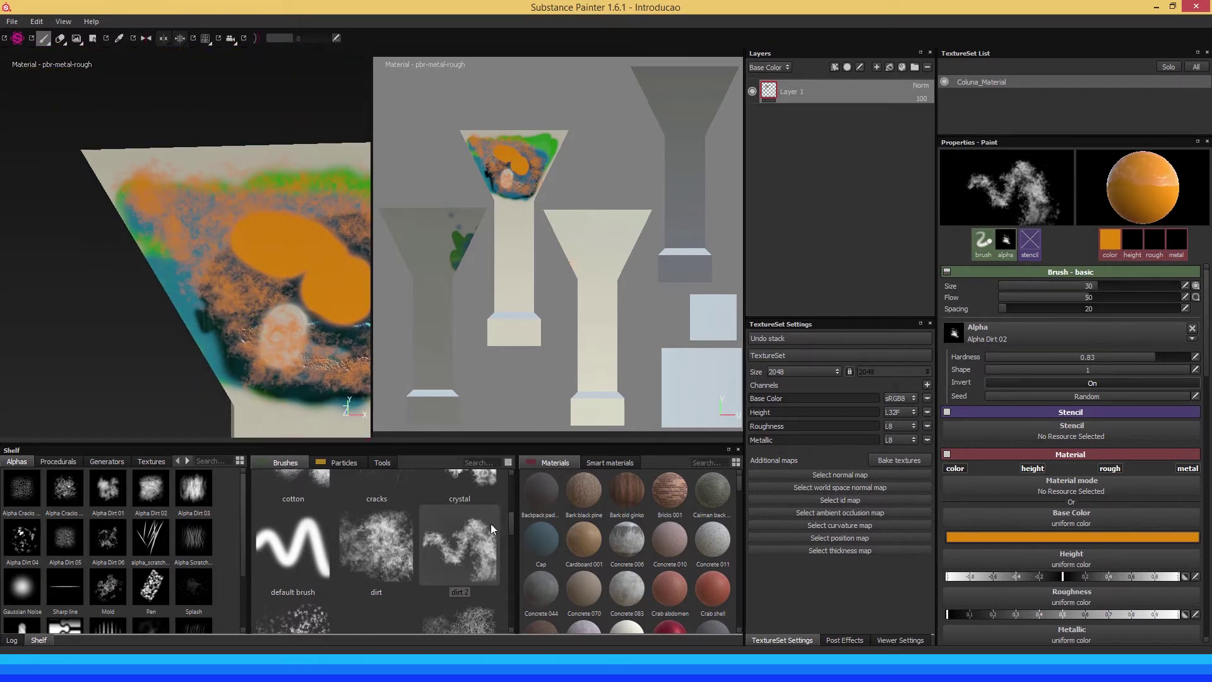
drag(513, 525, 509, 547)
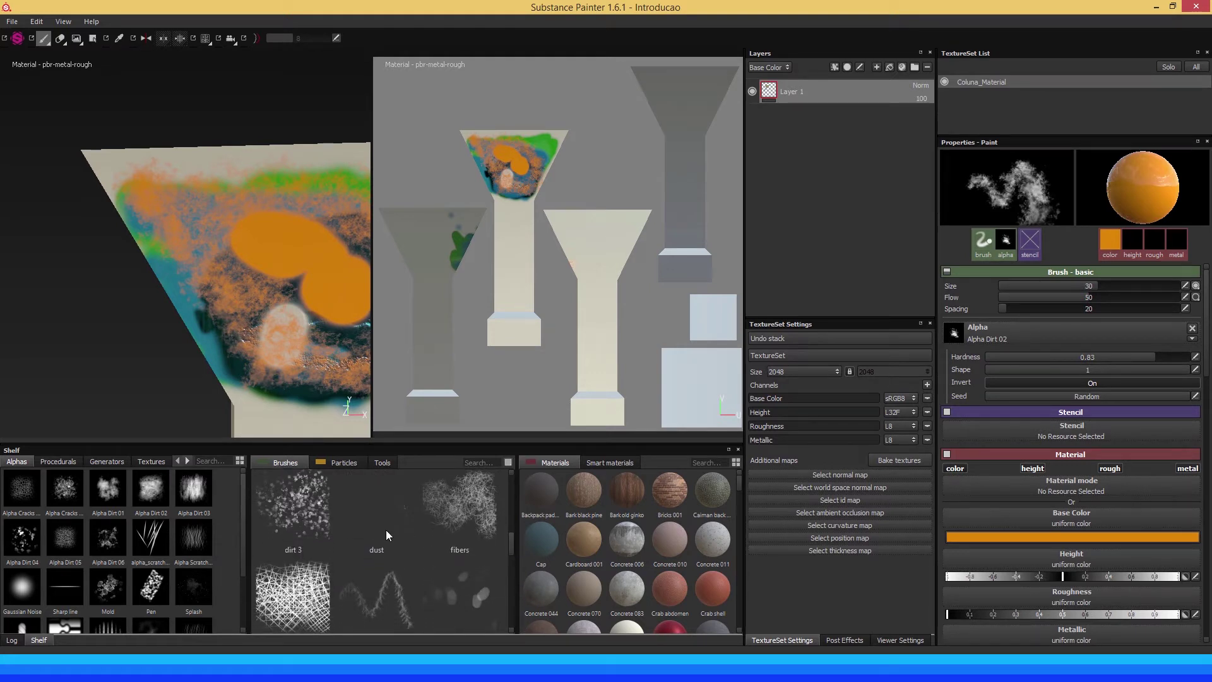
drag(512, 547, 509, 583)
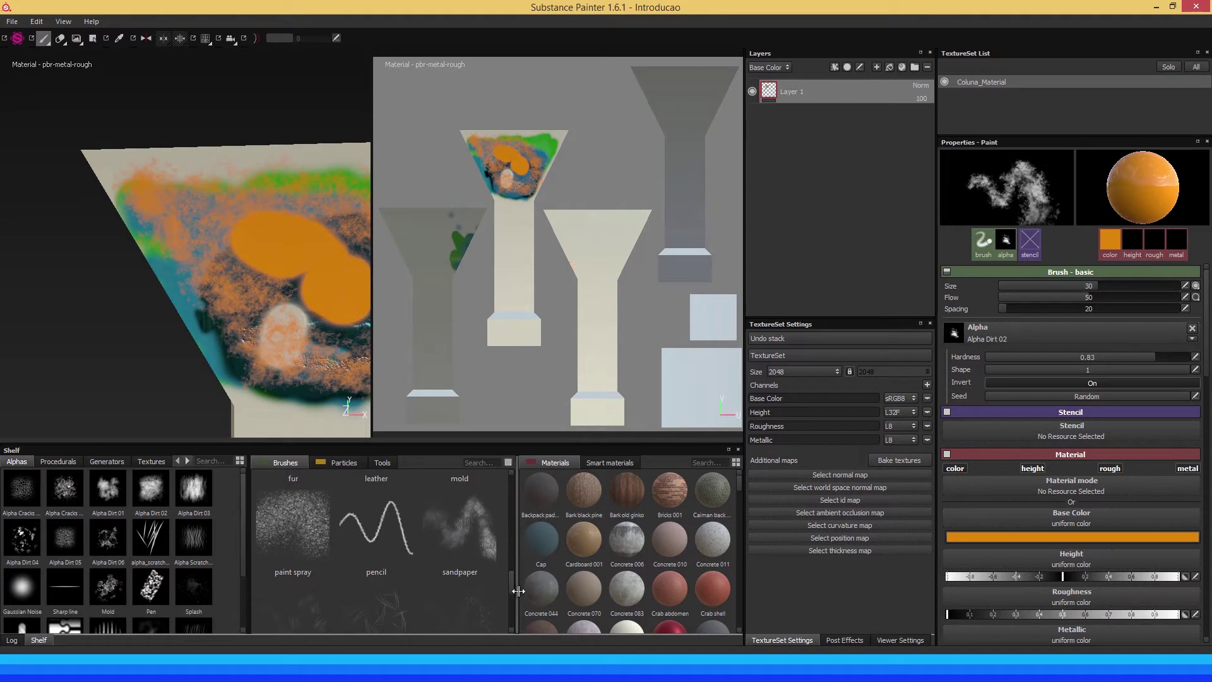
drag(515, 589, 512, 596)
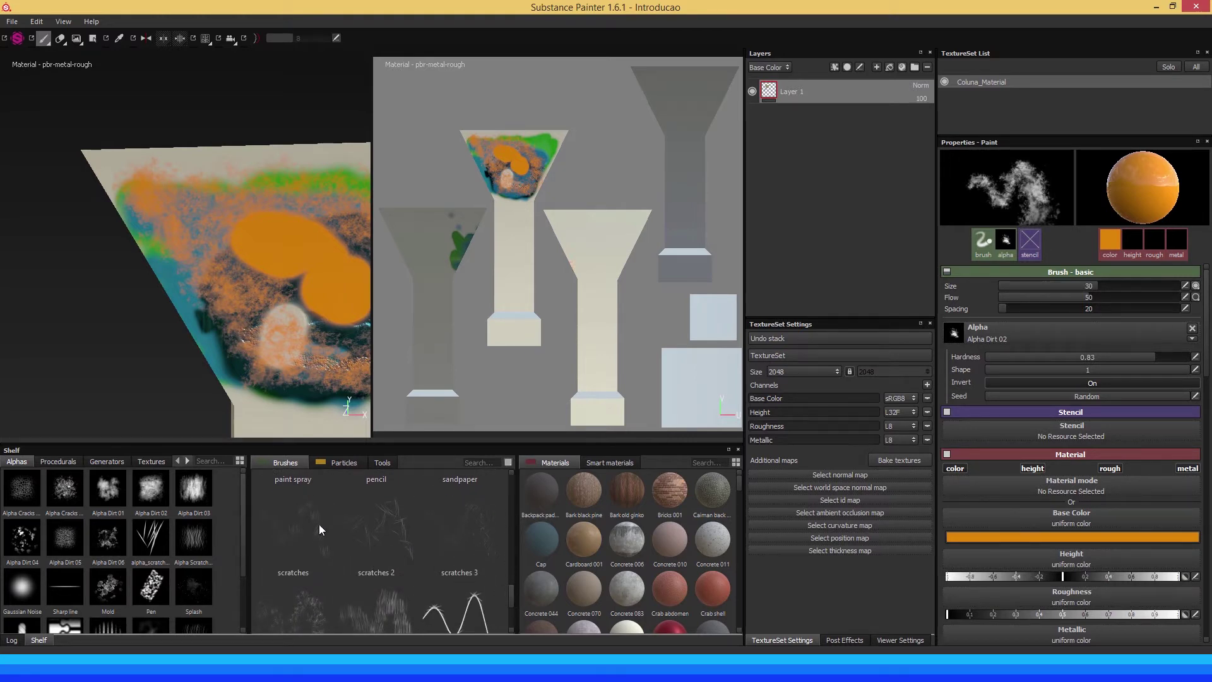
Select the scratches 2 preset and set the base colour to dark brown
click(391, 537)
scroll(217, 292, up, 2)
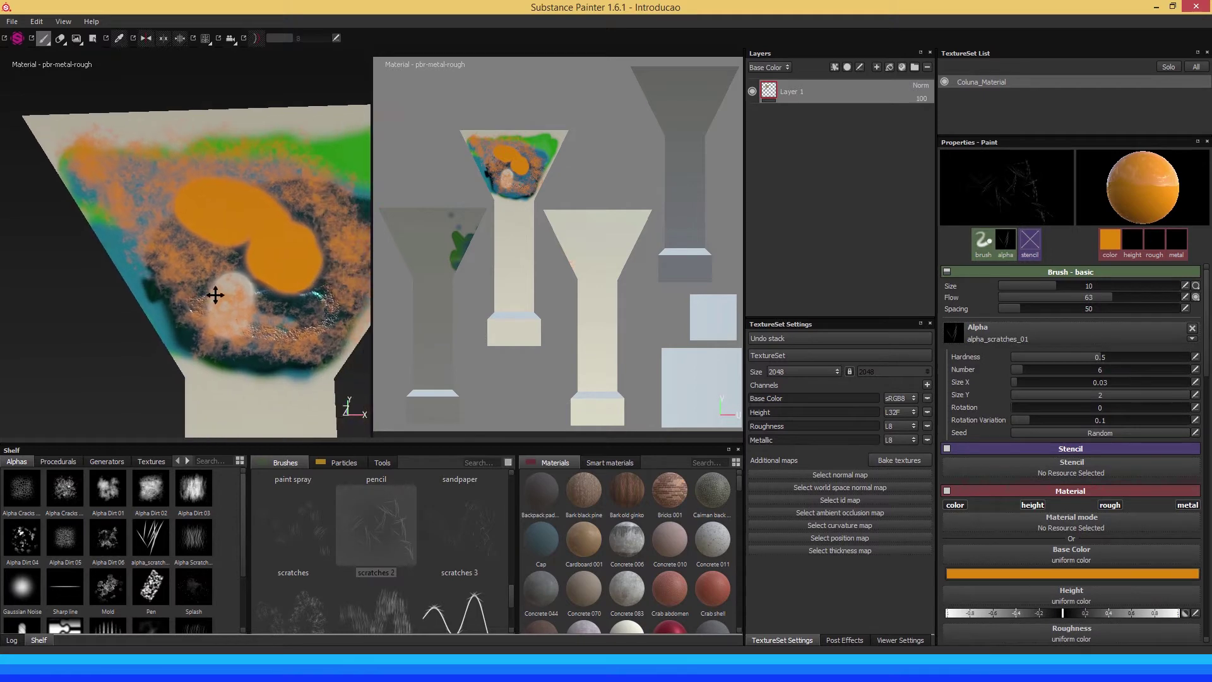
scroll(217, 293, up, 1)
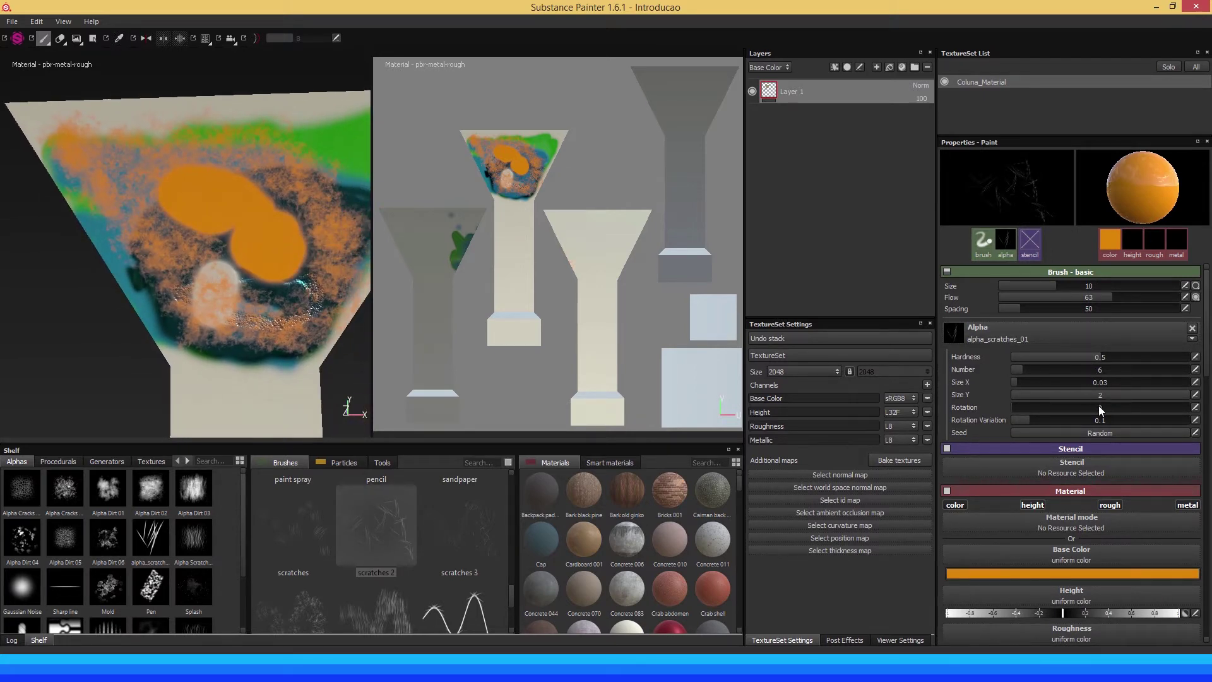
middle_drag(257, 265, 270, 189)
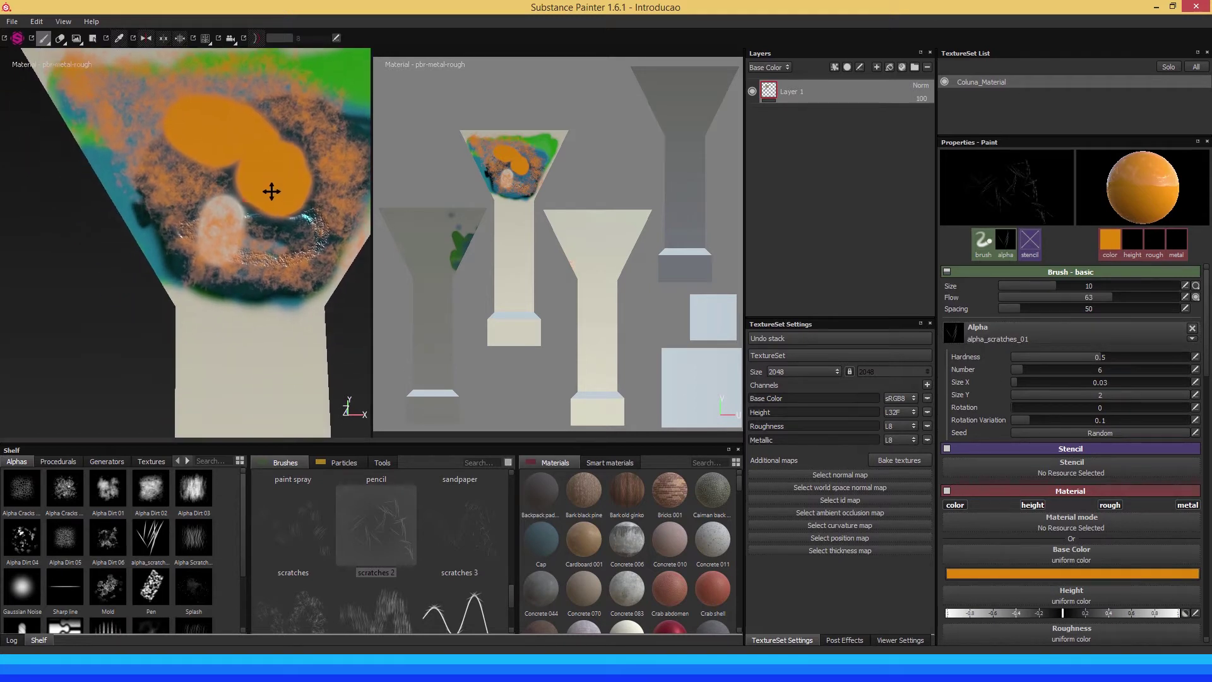
click(975, 574)
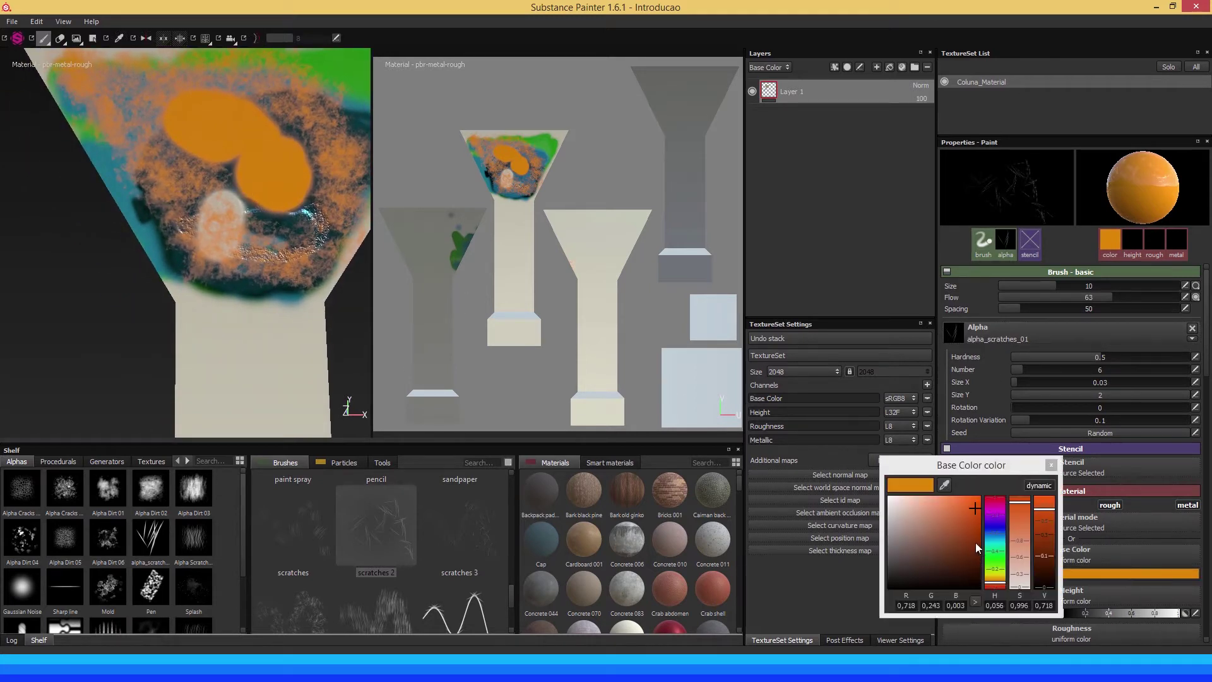
click(975, 559)
click(1051, 464)
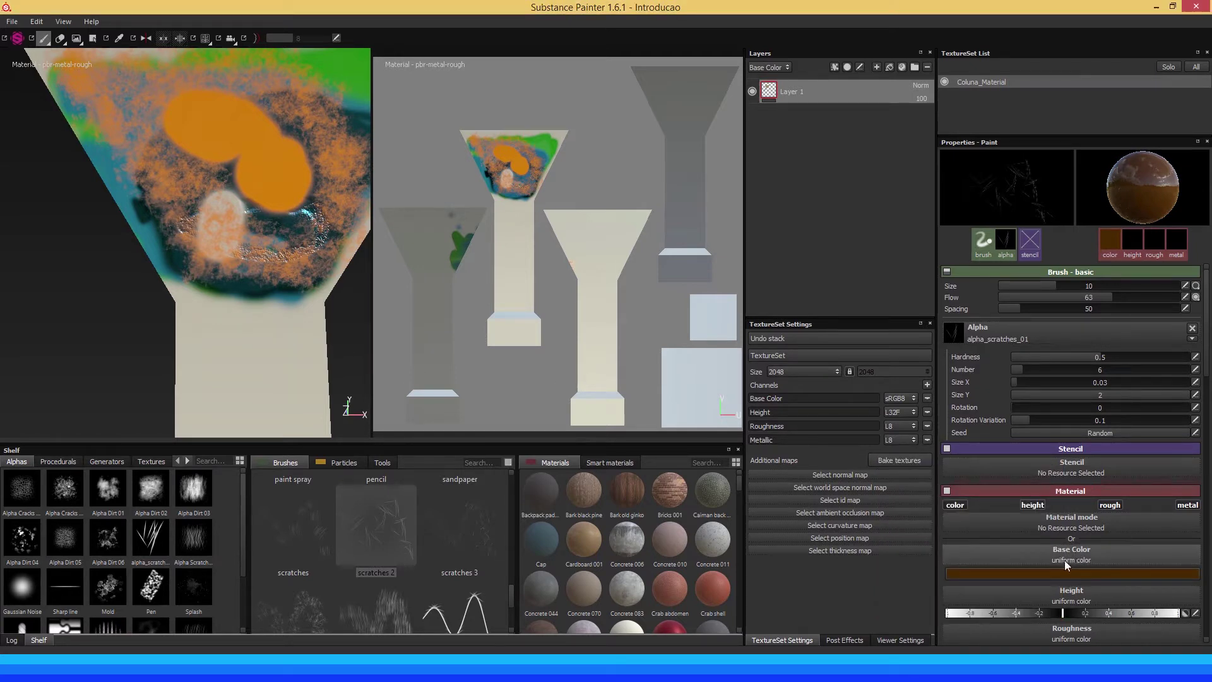
Paint thin dark brown scratch strokes down the column shaft and orbit to check them
middle_drag(238, 355, 228, 291)
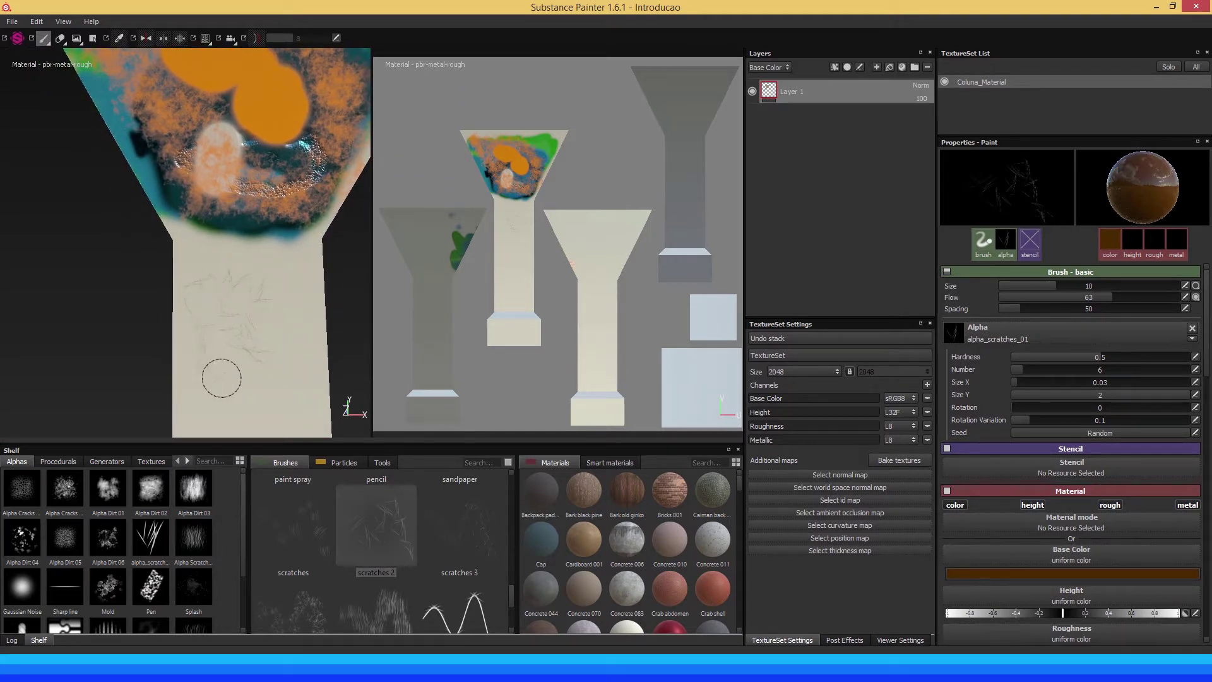
drag(221, 378, 307, 369)
drag(283, 288, 284, 360)
mouse_move(207, 284)
alt+mouse_down()
mouse_move(123, 290)
mouse_move(235, 303)
alt+mouse_up()
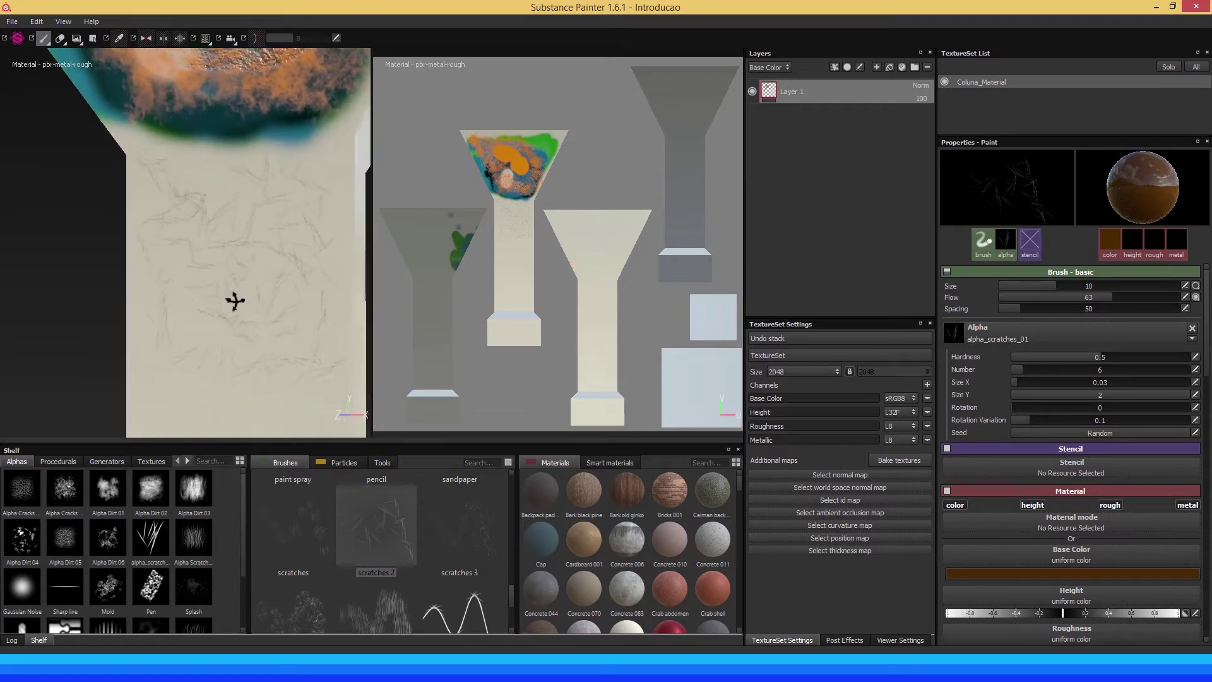
mouse_move(236, 303)
alt+right_down()
mouse_move(315, 281)
mouse_move(287, 274)
alt+right_up()
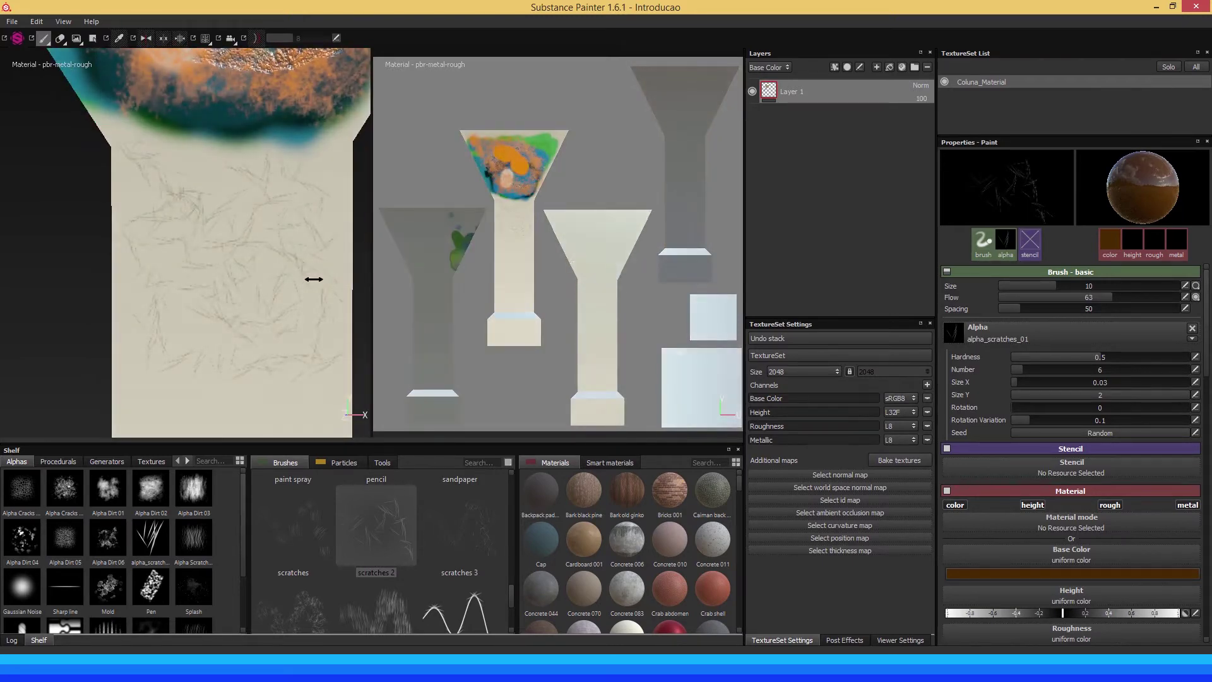
mouse_move(287, 275)
alt+middle_down()
mouse_move(238, 292)
mouse_move(284, 270)
mouse_move(276, 243)
mouse_move(198, 265)
alt+middle_up()
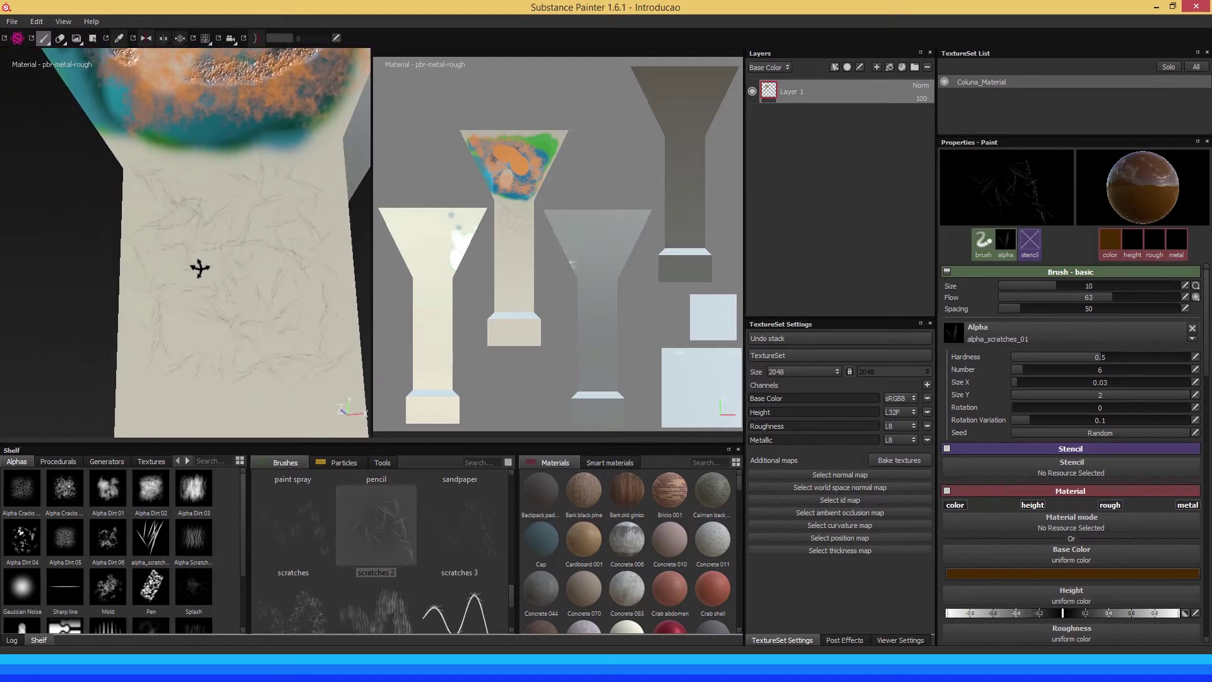
scroll(1085, 514, down, 1)
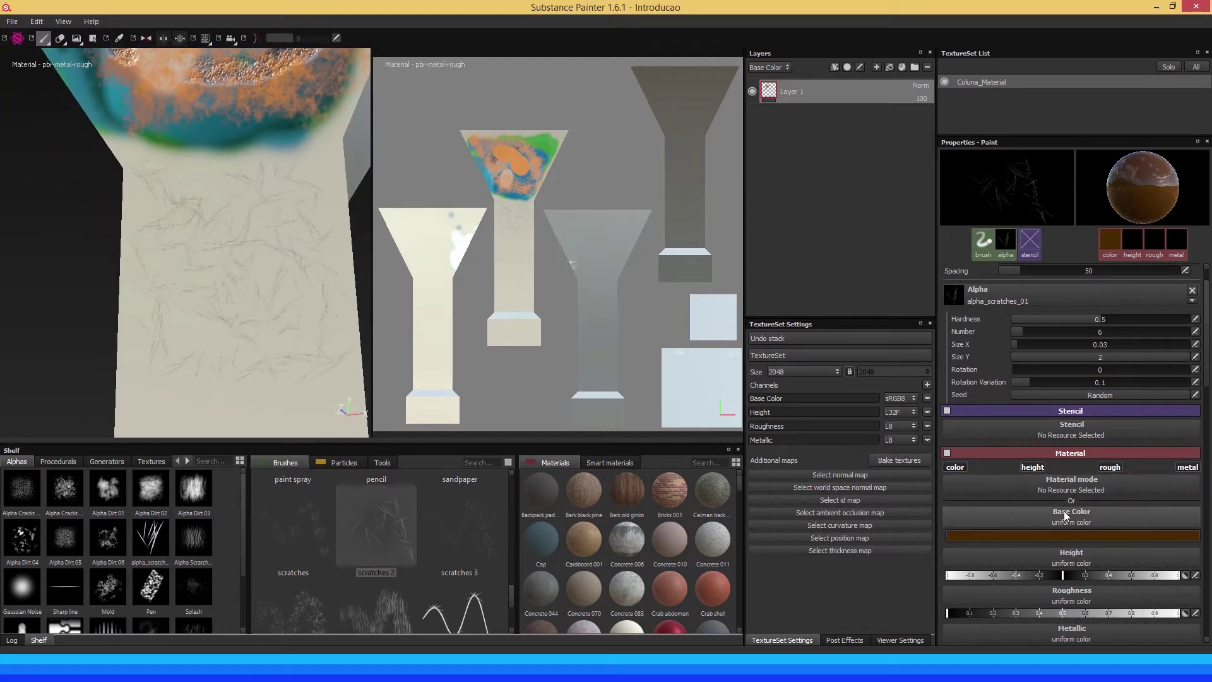
scroll(1068, 511, down, 1)
scroll(1066, 510, down, 1)
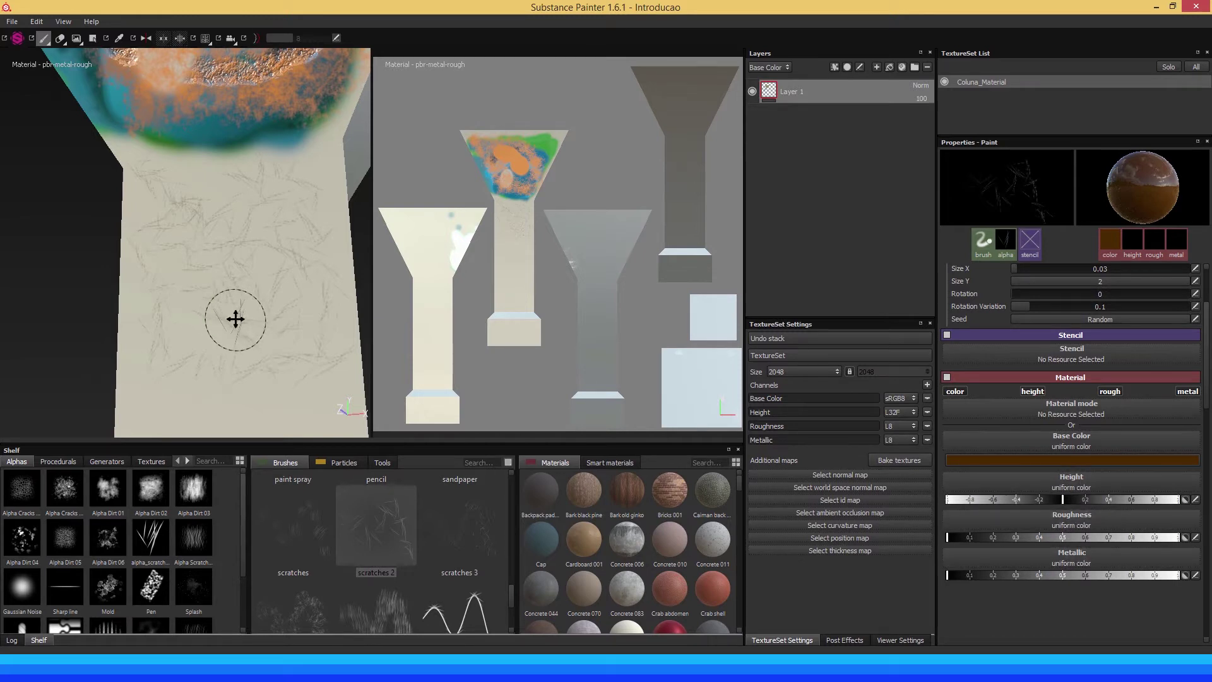
Lower the height value slightly below zero and paint scratch strokes across the column
alt+middle_drag(235, 318, 230, 235)
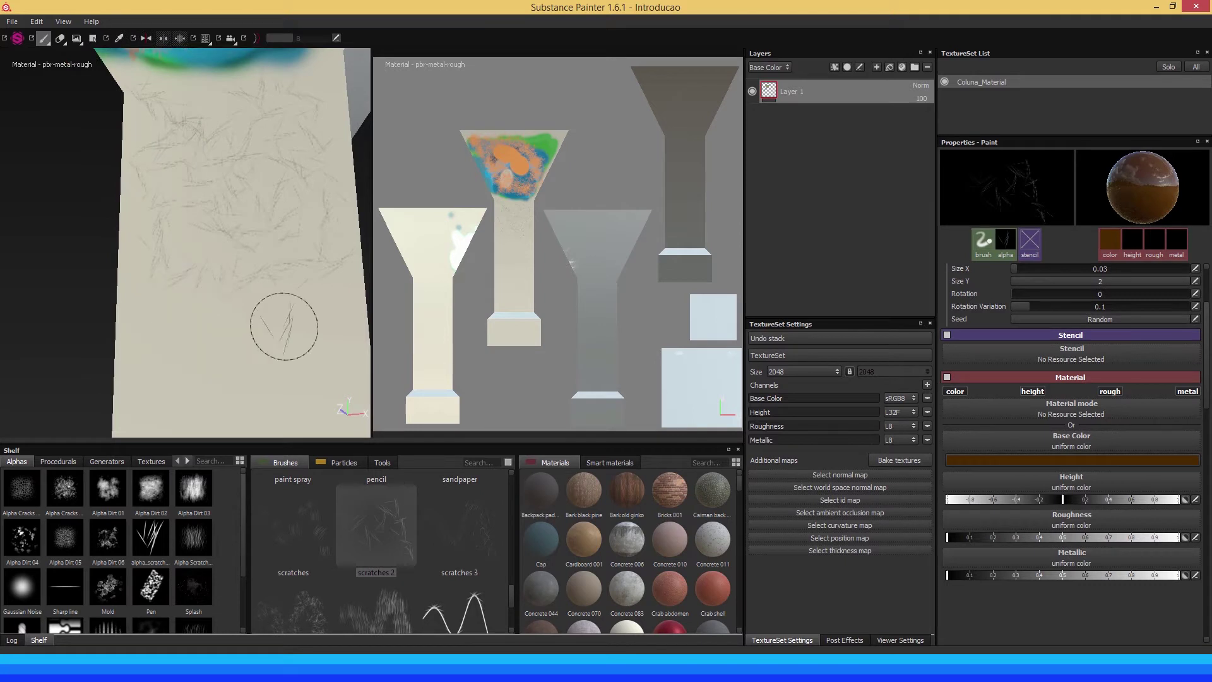
drag(1061, 499, 1058, 502)
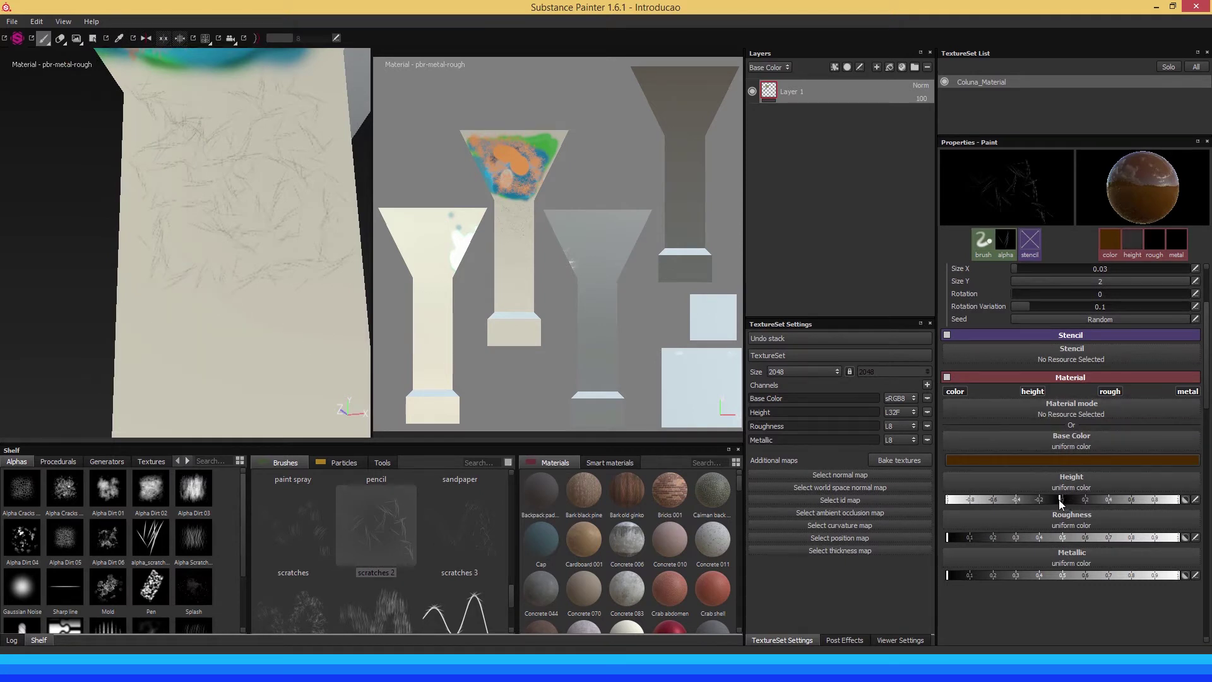
mouse_move(142, 309)
mouse_down()
mouse_move(303, 355)
mouse_move(195, 373)
mouse_move(221, 397)
mouse_move(325, 344)
mouse_move(238, 249)
mouse_move(238, 270)
mouse_move(235, 168)
mouse_up()
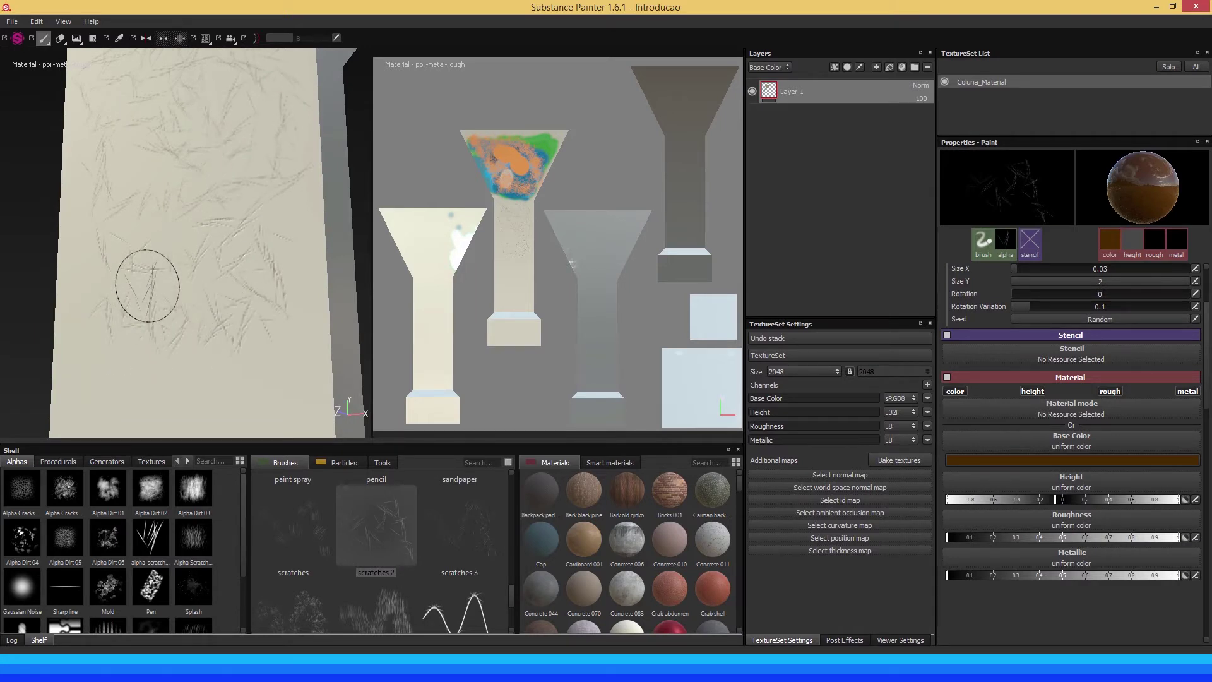
mouse_move(182, 344)
alt+mouse_down()
mouse_move(203, 324)
mouse_move(190, 324)
alt+mouse_up()
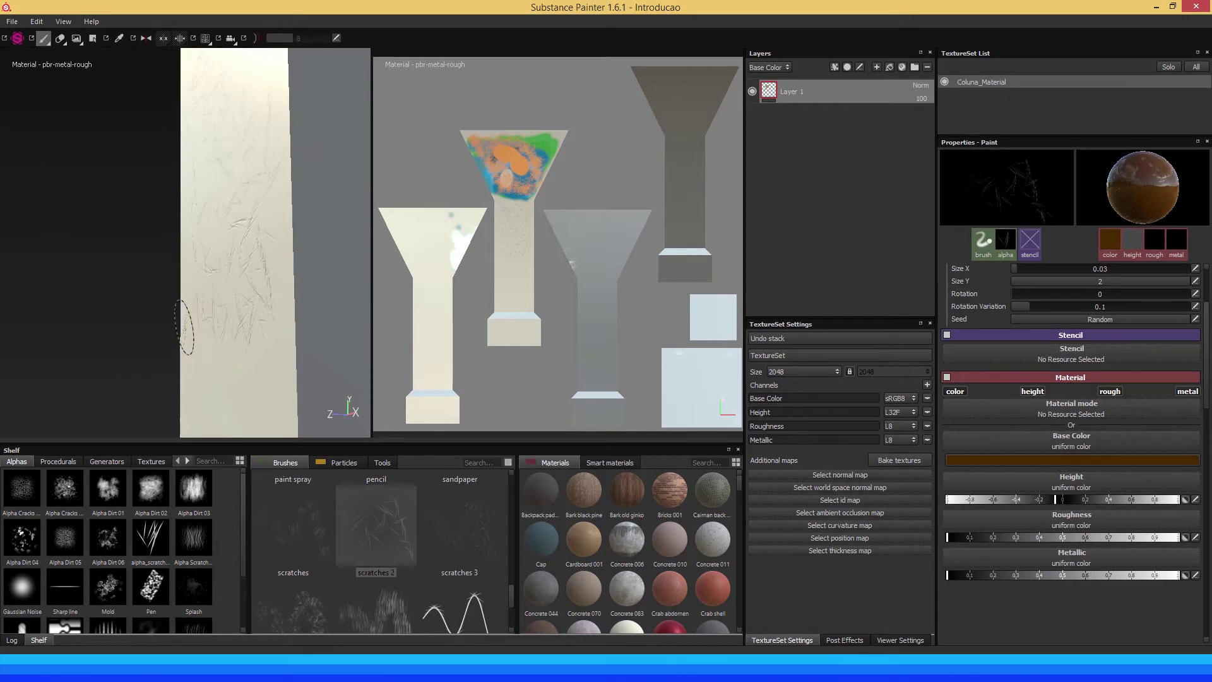
mouse_move(245, 223)
mouse_down()
mouse_move(202, 262)
mouse_move(264, 248)
mouse_move(236, 295)
mouse_up()
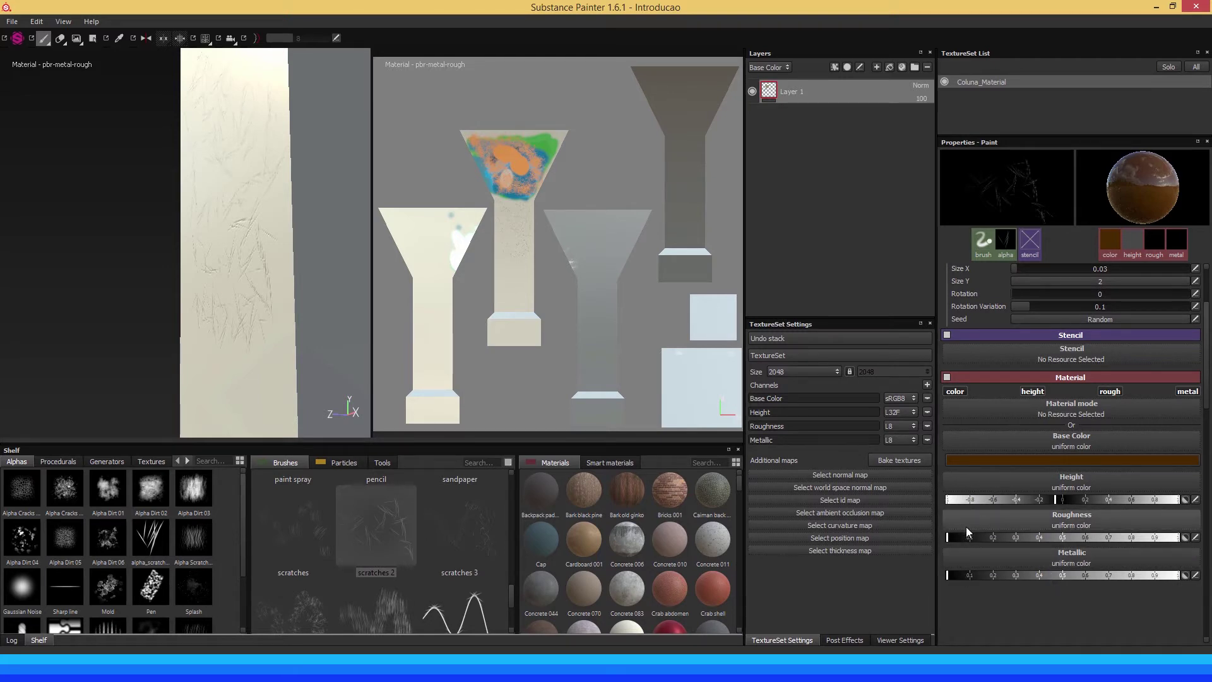
Toggle the brush height channel, scratch the lower column, and scroll the shelf to the stitch row
click(1132, 244)
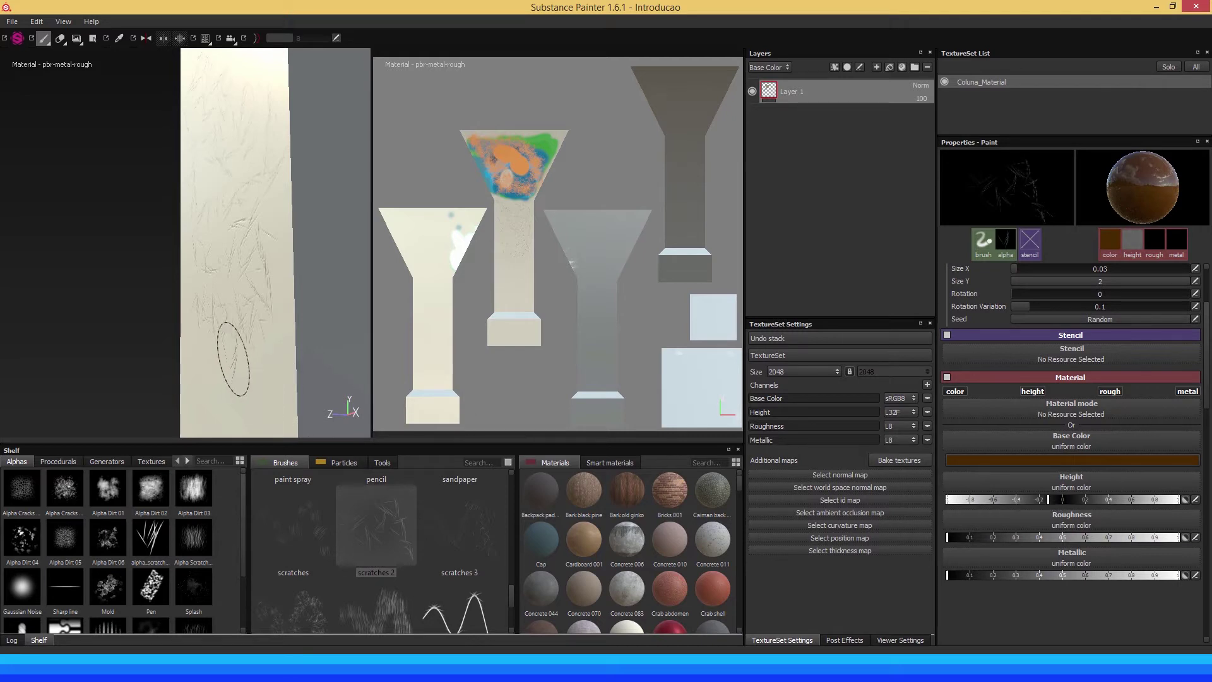
mouse_move(230, 352)
mouse_down()
mouse_move(244, 324)
mouse_move(203, 351)
mouse_move(252, 352)
mouse_move(230, 284)
mouse_move(262, 378)
mouse_move(237, 398)
mouse_move(210, 384)
mouse_move(243, 352)
mouse_move(221, 384)
mouse_up()
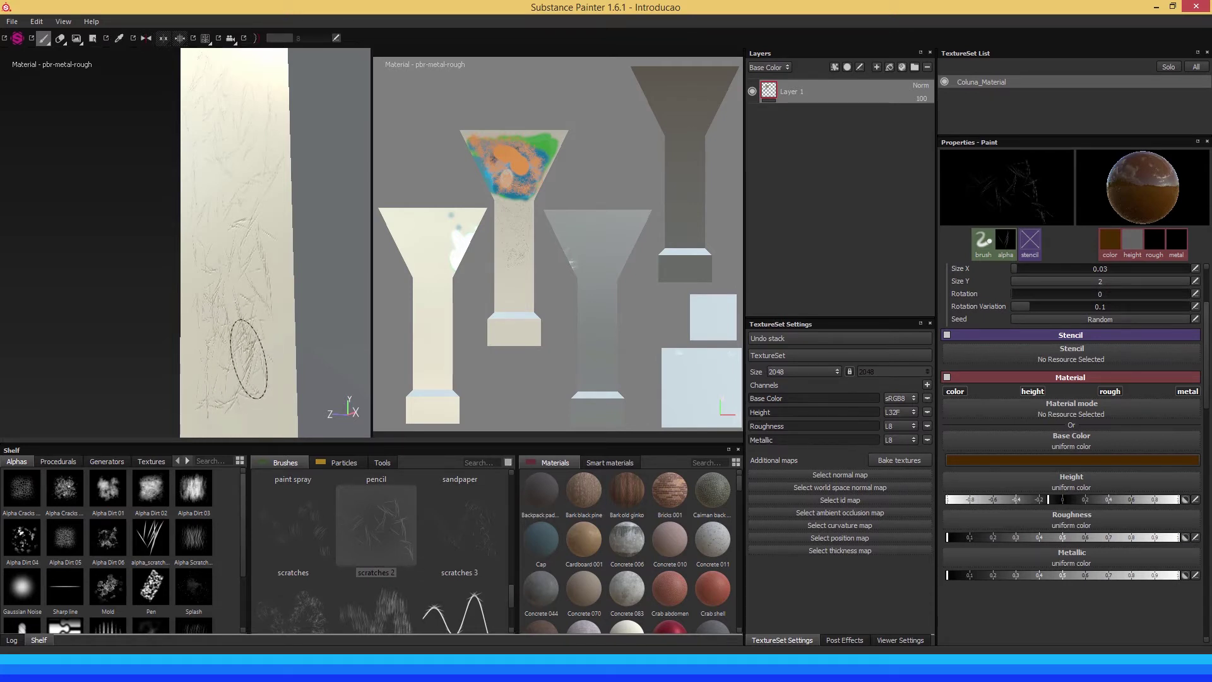
scroll(233, 171, up, 2)
scroll(265, 170, up, 2)
scroll(266, 170, up, 1)
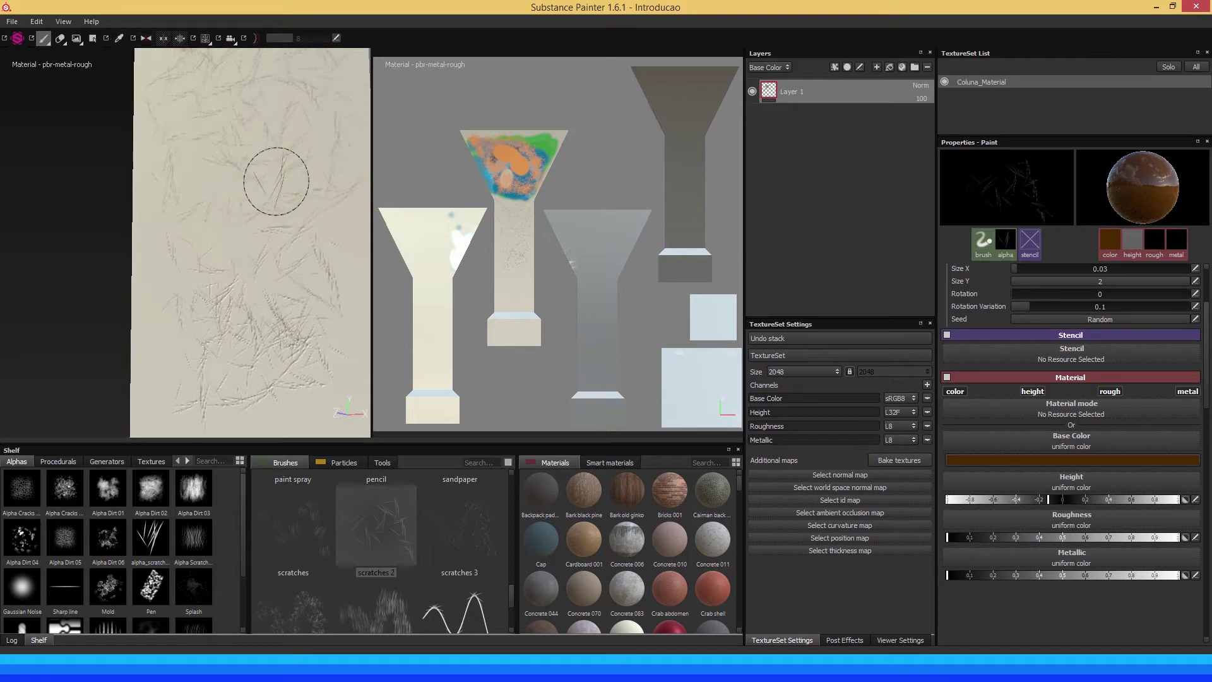
drag(511, 594, 506, 621)
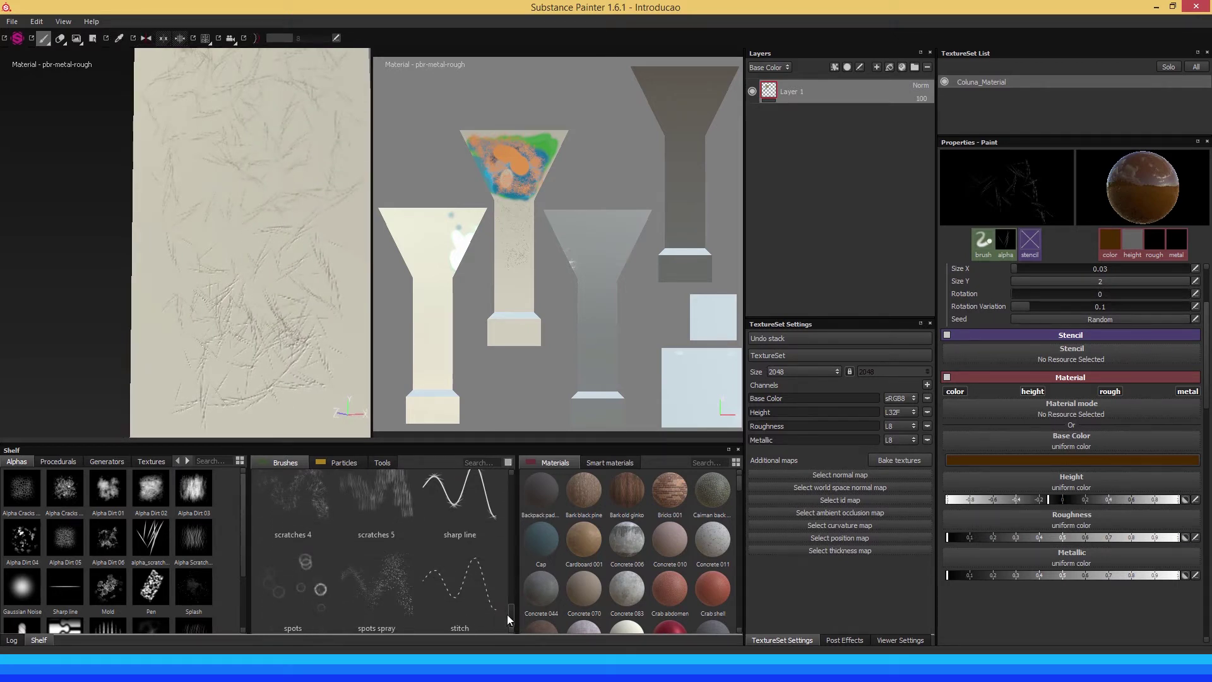
Paint a dashed stitch line across the column face with the stitch brush
click(471, 584)
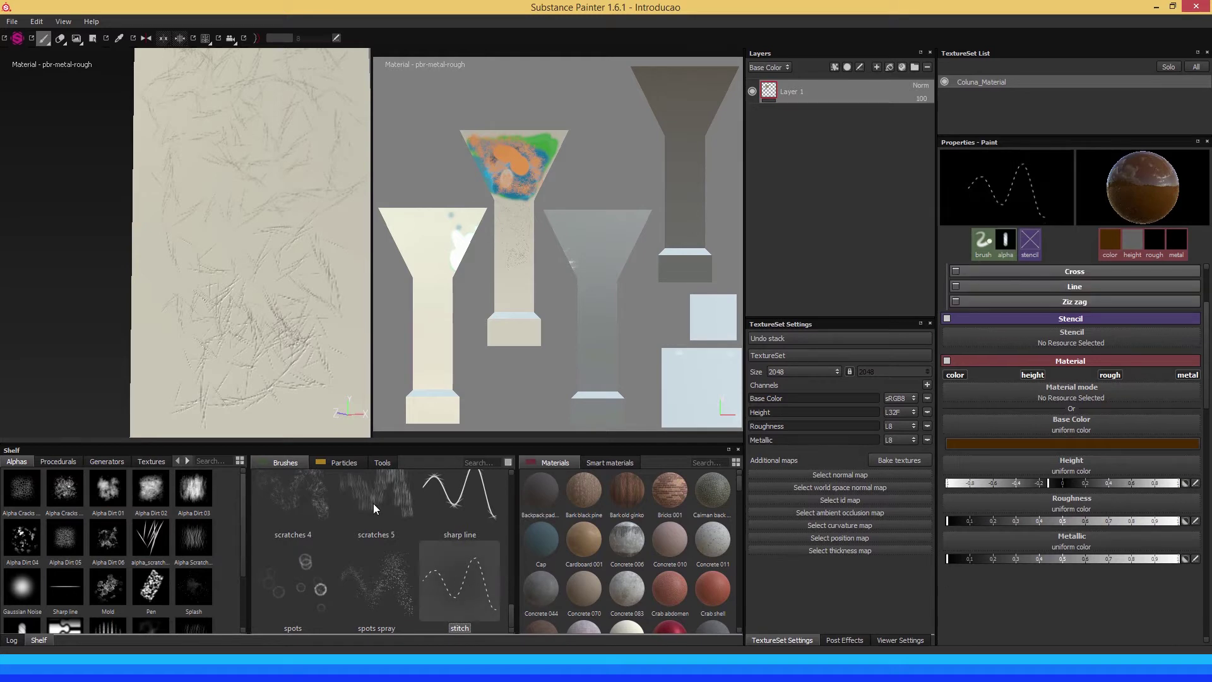
middle_drag(216, 323, 178, 268)
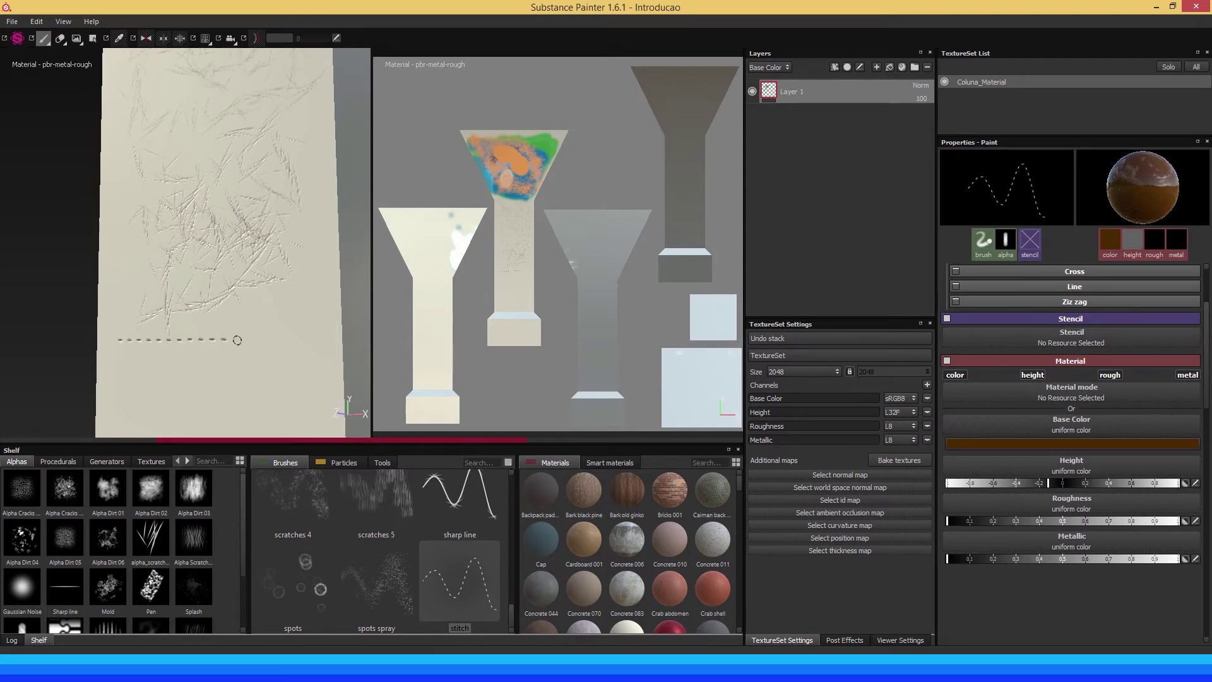
mouse_move(227, 338)
alt+mouse_down()
mouse_move(178, 298)
mouse_move(150, 331)
alt+mouse_up()
alt+right_drag(145, 338, 249, 343)
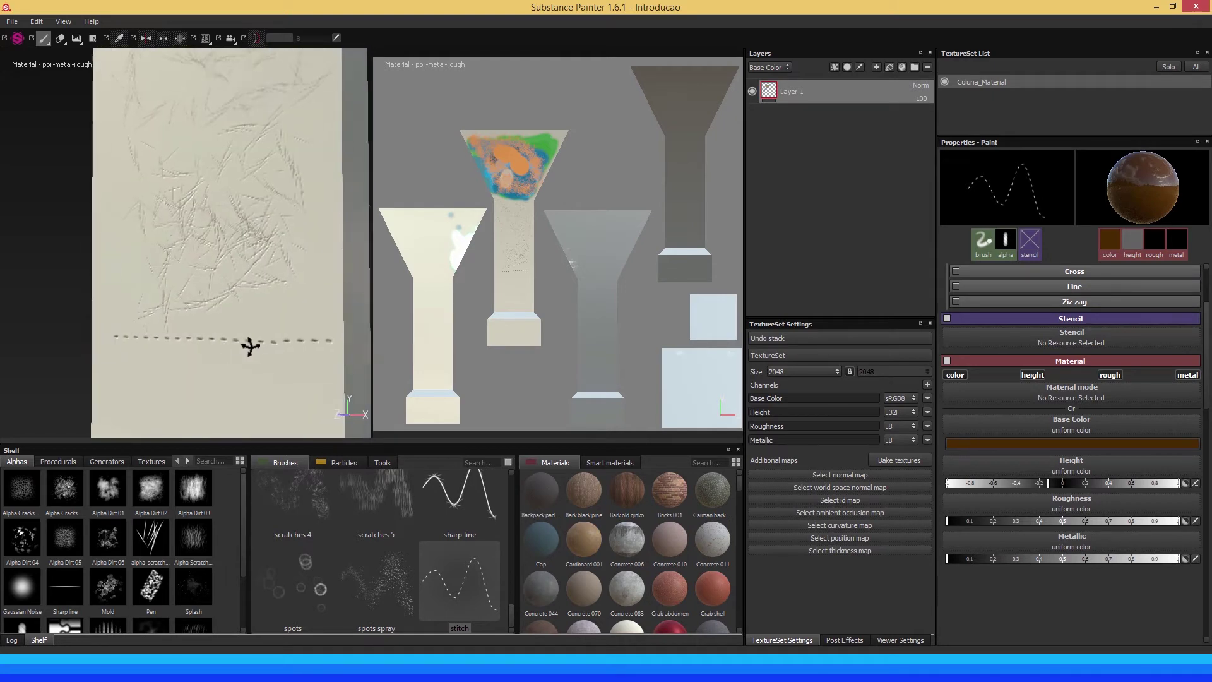
mouse_move(248, 342)
alt+mouse_down()
mouse_move(151, 355)
mouse_move(88, 312)
alt+mouse_up()
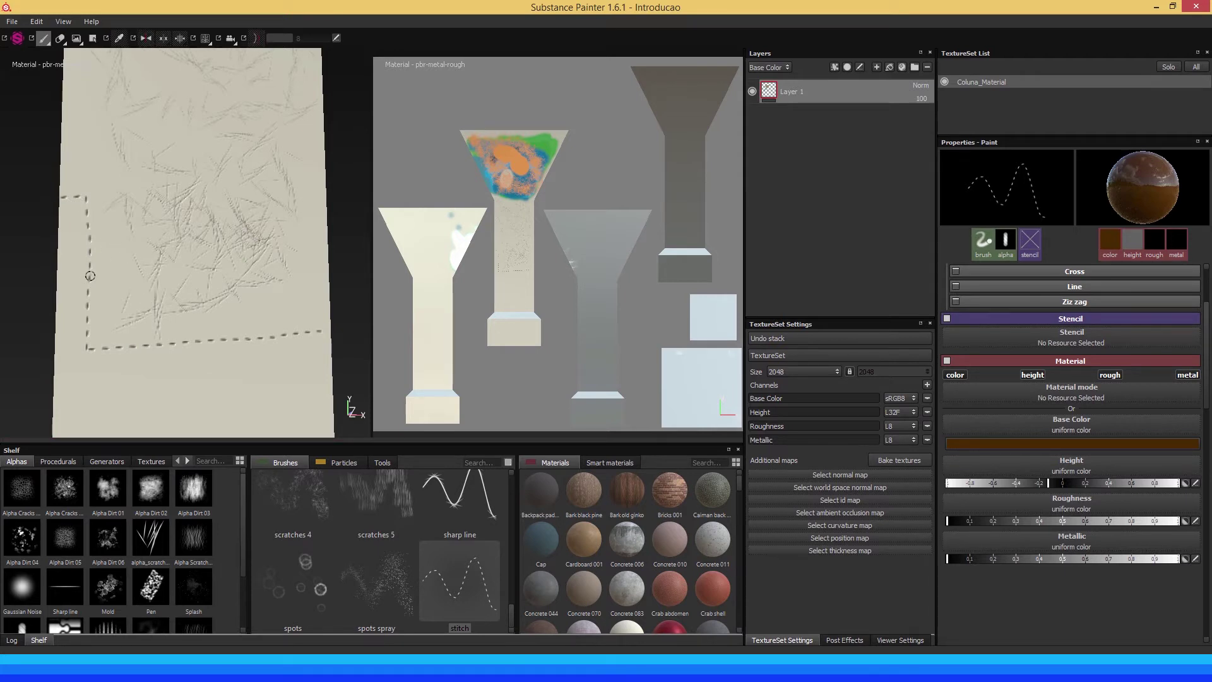
Extend the stitch line rightward and downward to outline a rectangle on the face
drag(114, 274, 166, 272)
drag(172, 314, 173, 347)
mouse_move(266, 364)
alt+mouse_down()
mouse_move(144, 362)
mouse_move(286, 359)
mouse_move(221, 360)
mouse_move(201, 331)
mouse_move(203, 289)
mouse_move(211, 338)
alt+mouse_up()
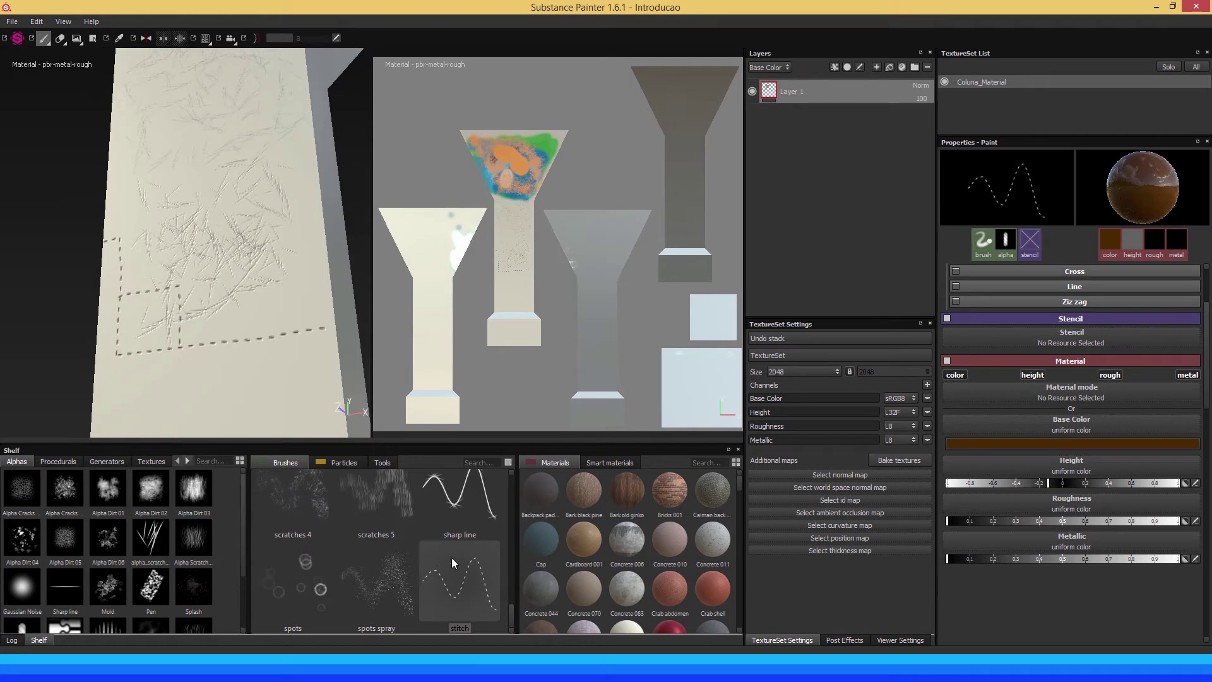
scroll(452, 558, up, 2)
Paint a row of brown rings across the column with the artistic 4 brush at height about 0
scroll(450, 559, up, 5)
scroll(450, 559, up, 5)
scroll(450, 560, up, 5)
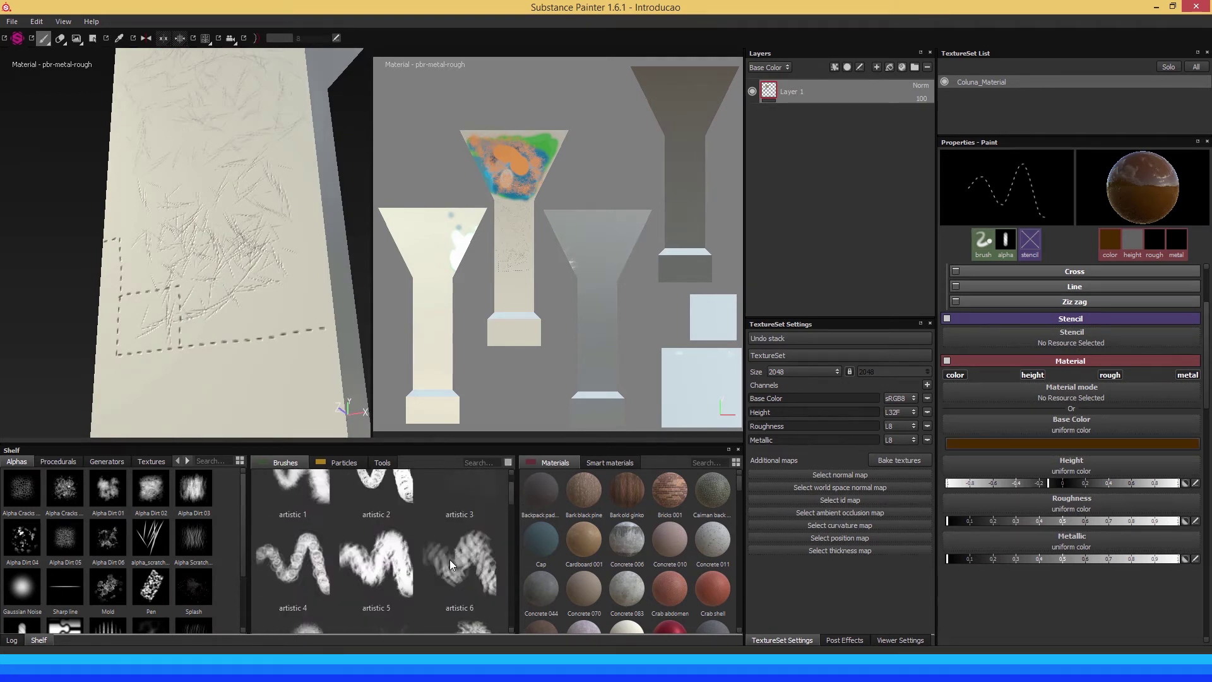
click(294, 561)
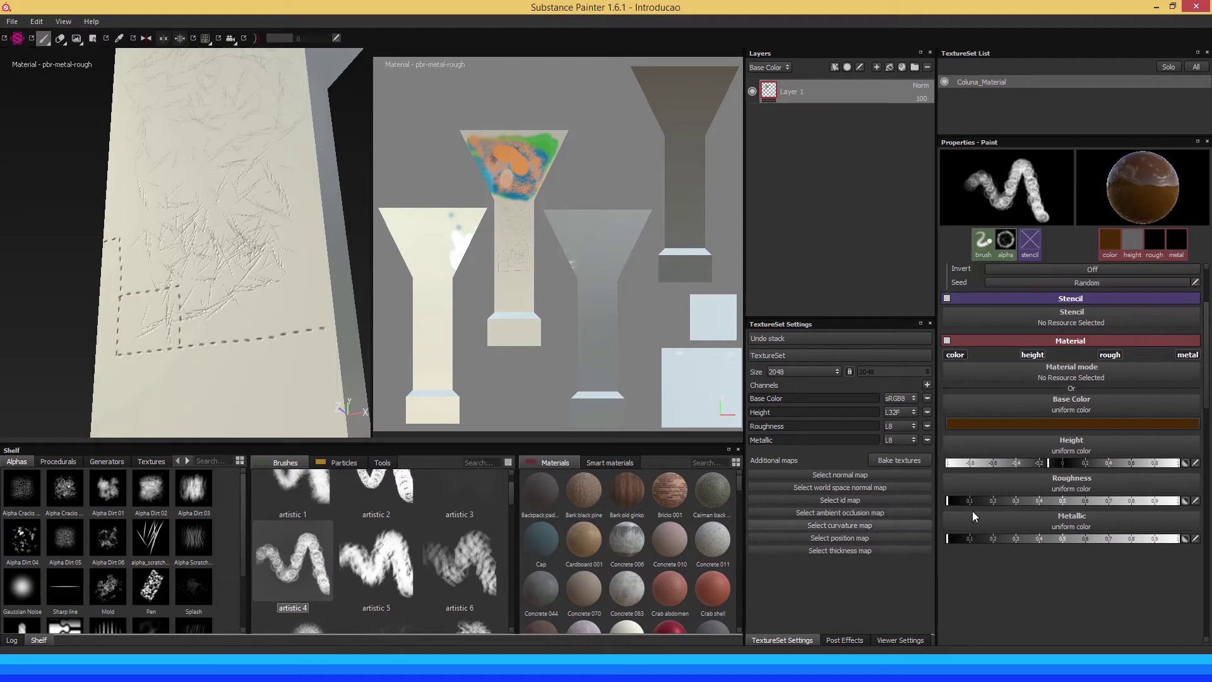
click(1061, 465)
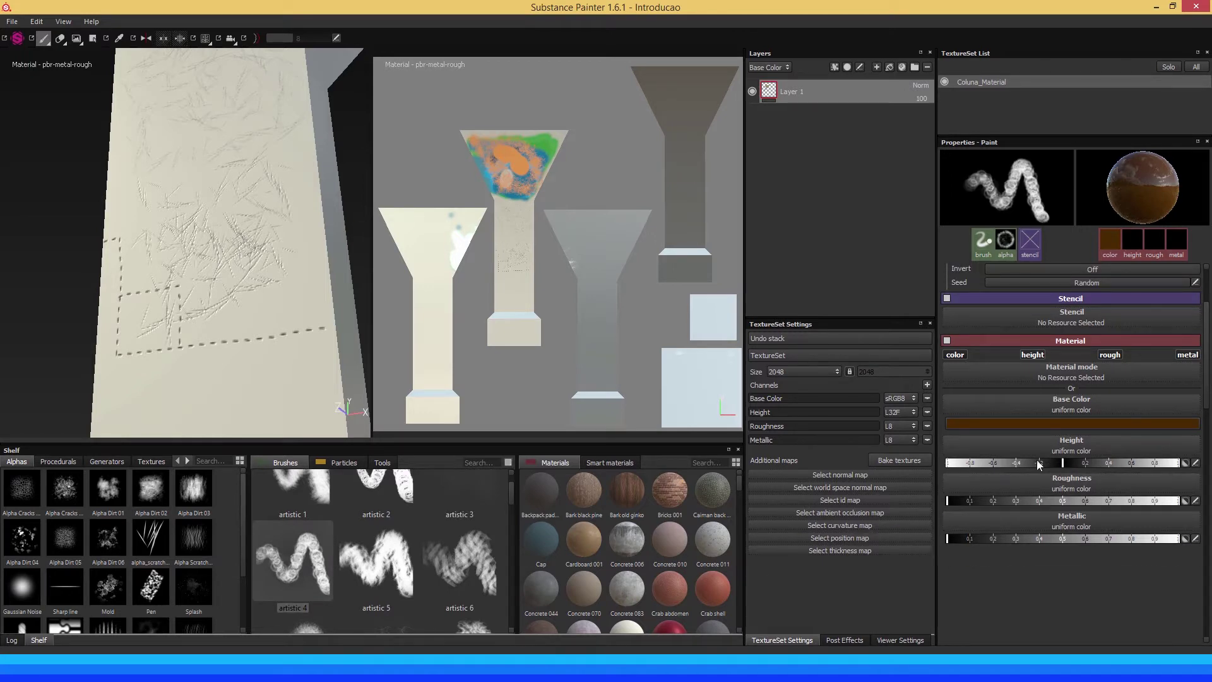
alt+middle_drag(154, 316, 185, 333)
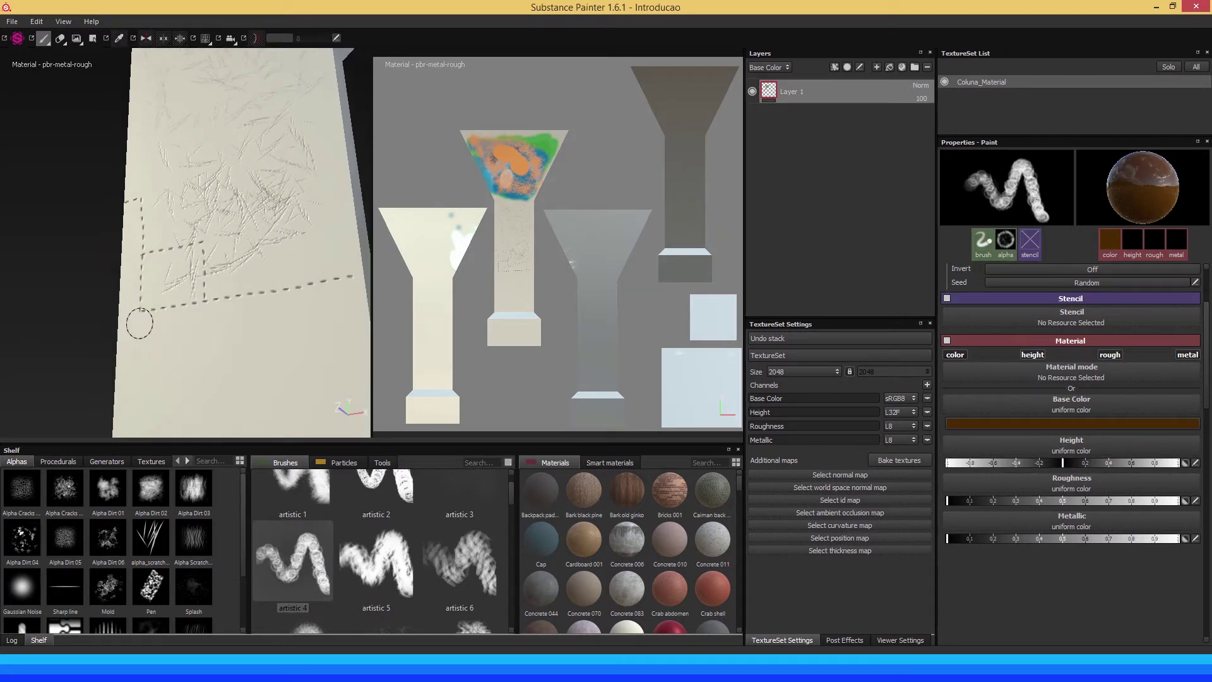
mouse_move(139, 323)
mouse_down()
mouse_move(350, 300)
mouse_move(312, 260)
mouse_up()
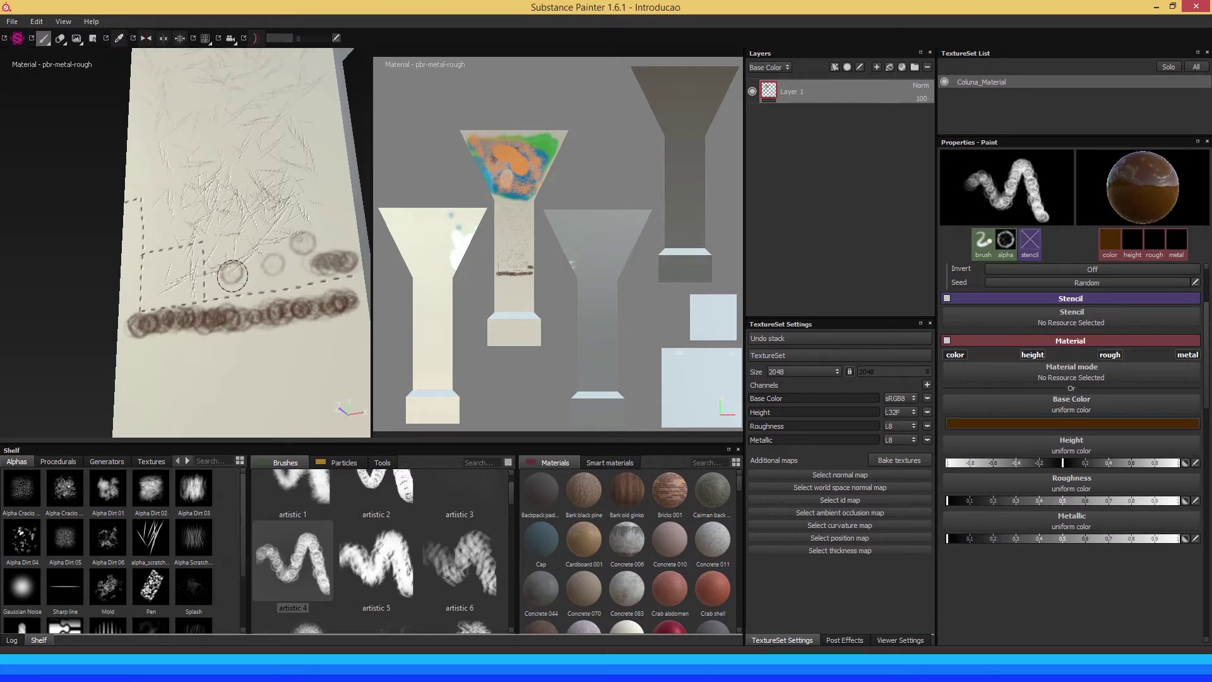
Fill the stitched rectangle with a brown patch
alt+drag(188, 350, 218, 368)
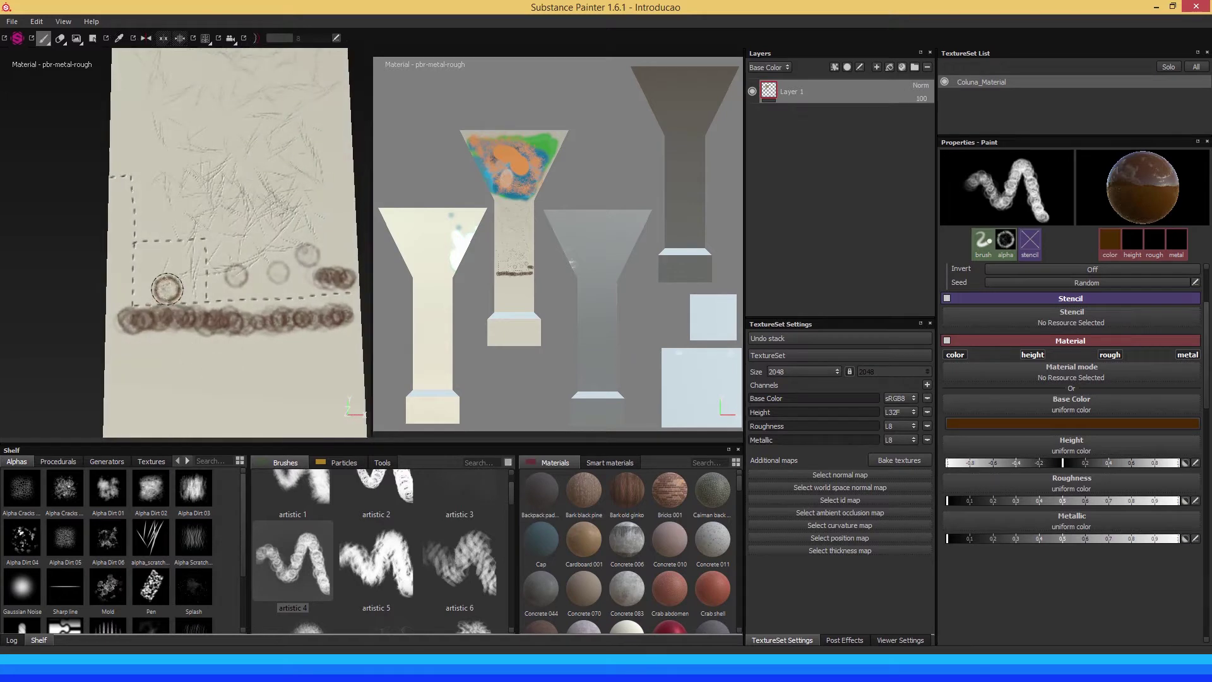
mouse_move(195, 281)
mouse_down()
mouse_move(186, 260)
mouse_move(158, 262)
mouse_move(154, 283)
mouse_move(188, 291)
mouse_move(166, 258)
mouse_move(174, 278)
mouse_up()
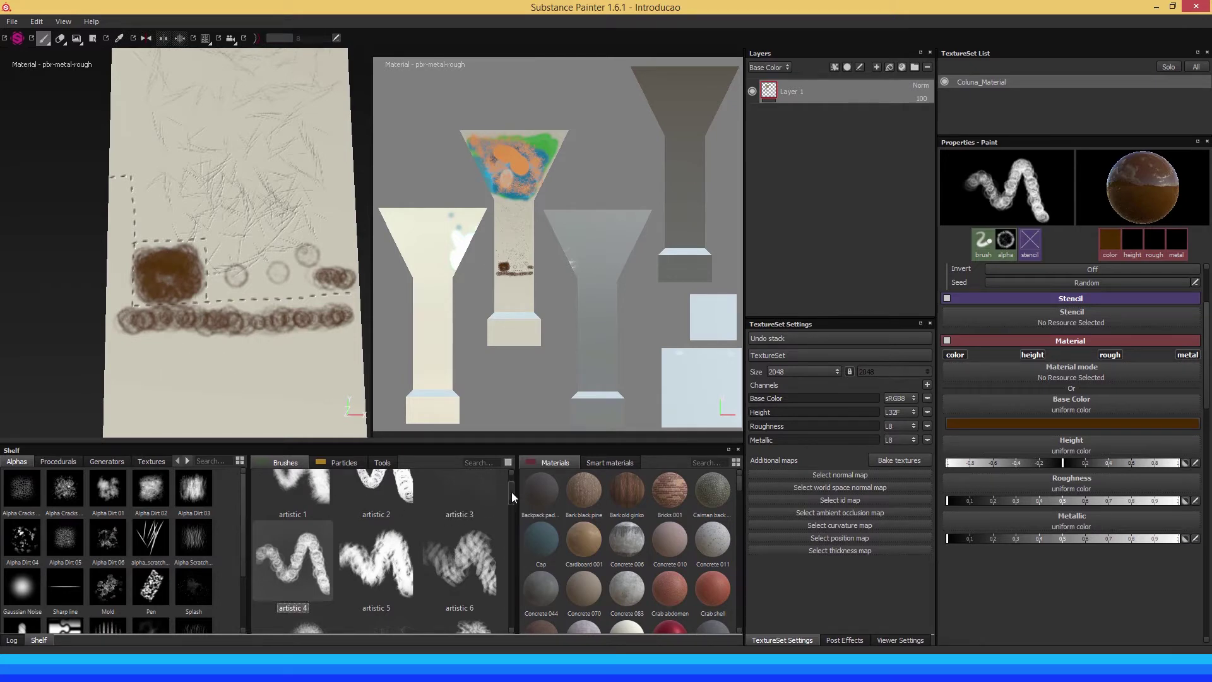
scroll(504, 499, up, 1)
drag(513, 488, 516, 517)
Paint fine crack lines over the lower column face with the cracks brush
click(372, 518)
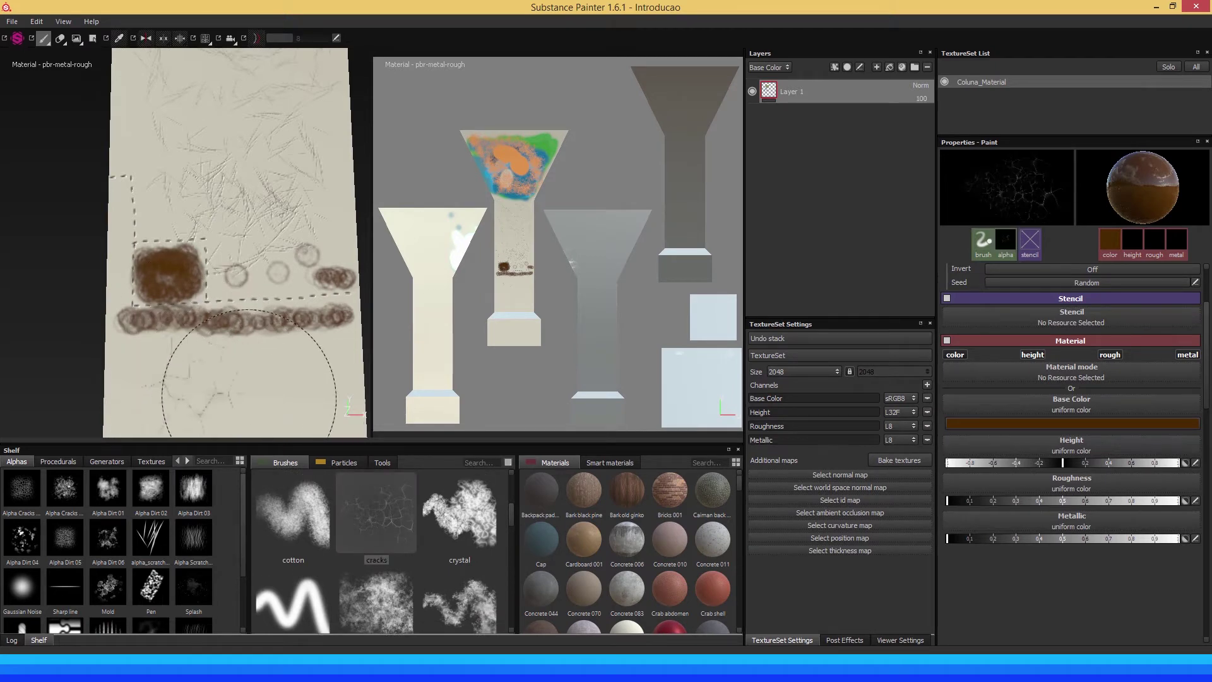
drag(197, 395, 212, 278)
middle_drag(212, 278, 199, 165)
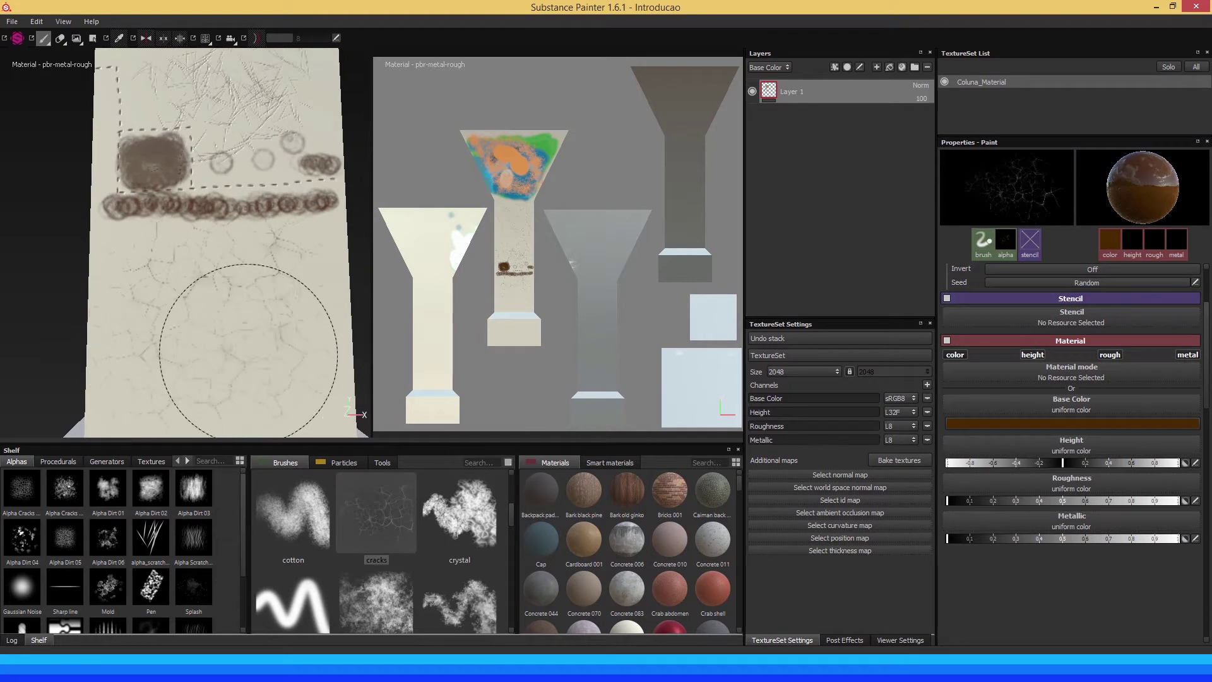
middle_drag(198, 232, 152, 236)
alt+drag(152, 237, 189, 225)
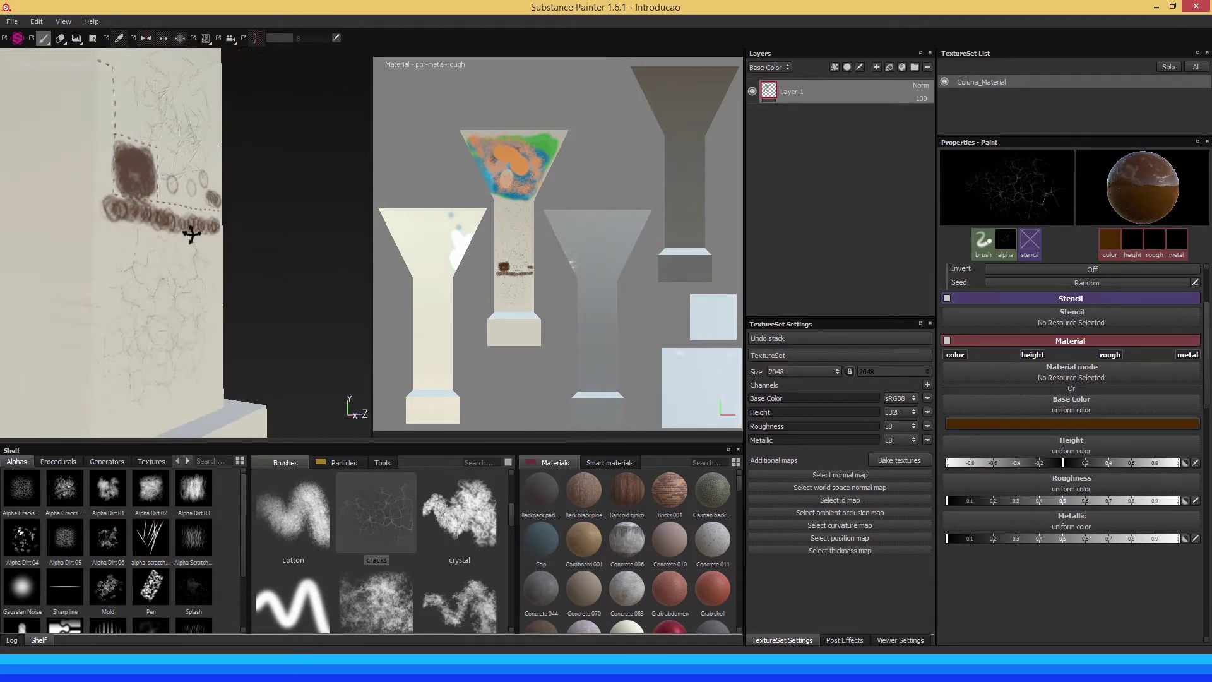
mouse_move(110, 303)
alt+mouse_down()
mouse_move(190, 303)
mouse_move(81, 257)
mouse_move(103, 325)
alt+mouse_up()
alt+drag(208, 252, 70, 249)
key(ctrl)
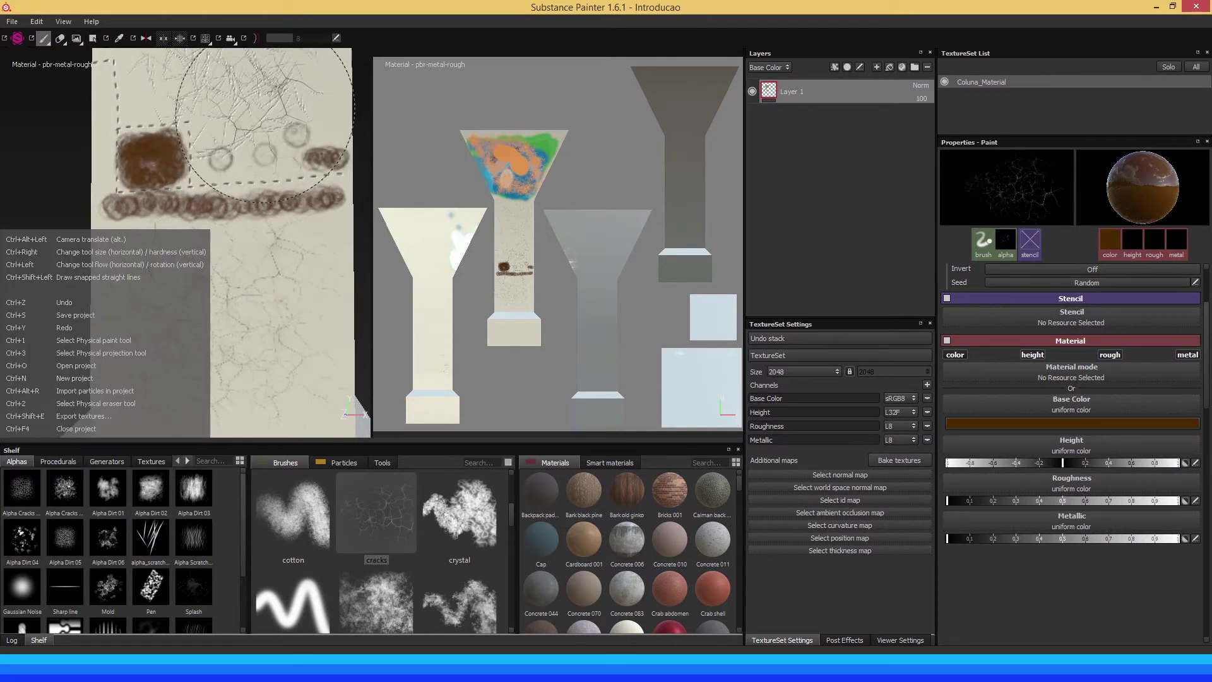
alt+drag(230, 244, 189, 246)
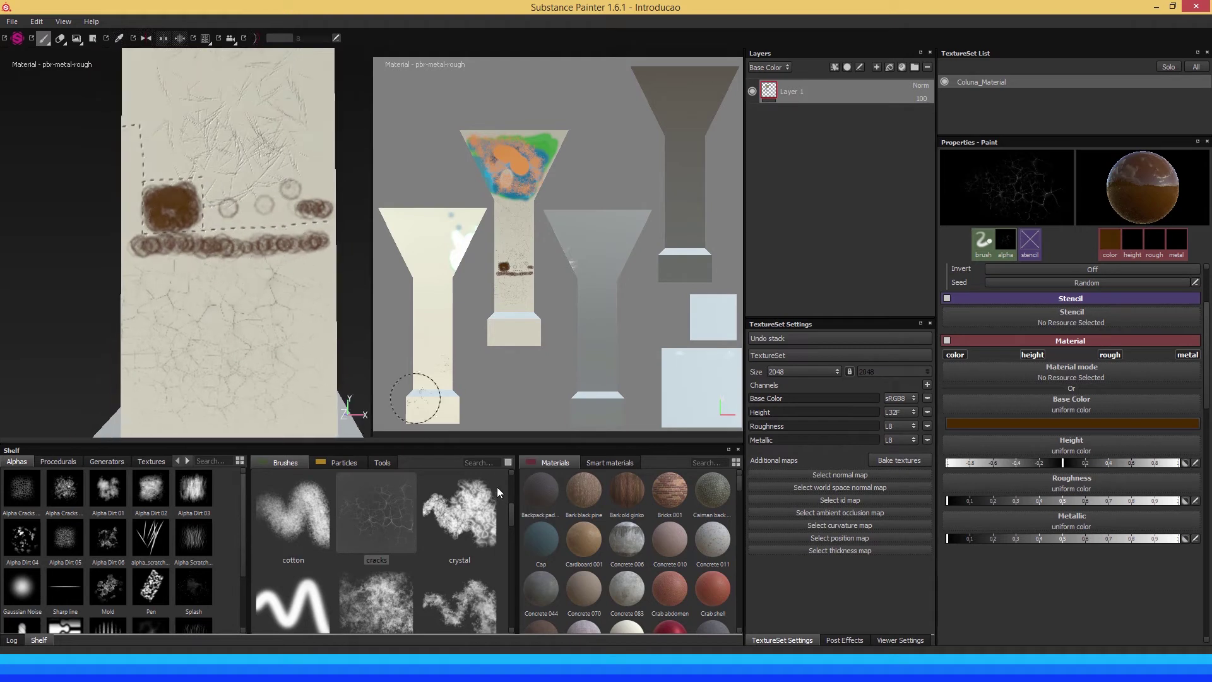
mouse_move(510, 516)
mouse_down()
mouse_move(508, 568)
mouse_move(511, 517)
mouse_move(512, 530)
mouse_up()
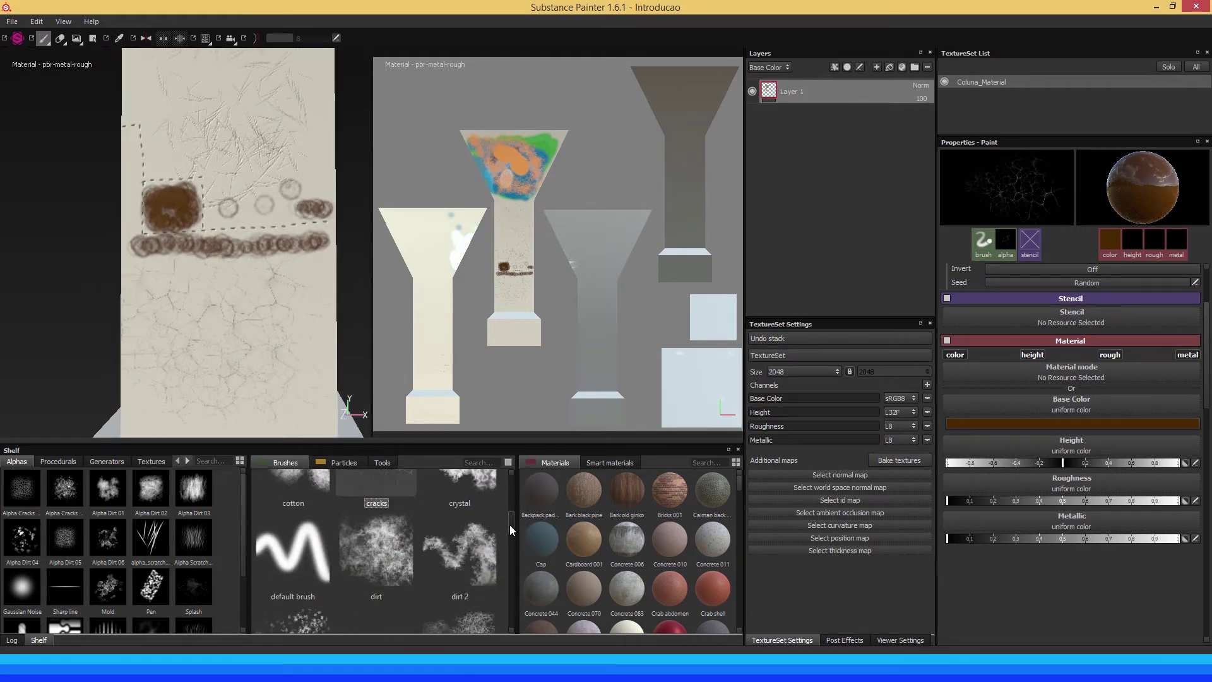
Switch to the default brush and set its base colour to white
click(296, 569)
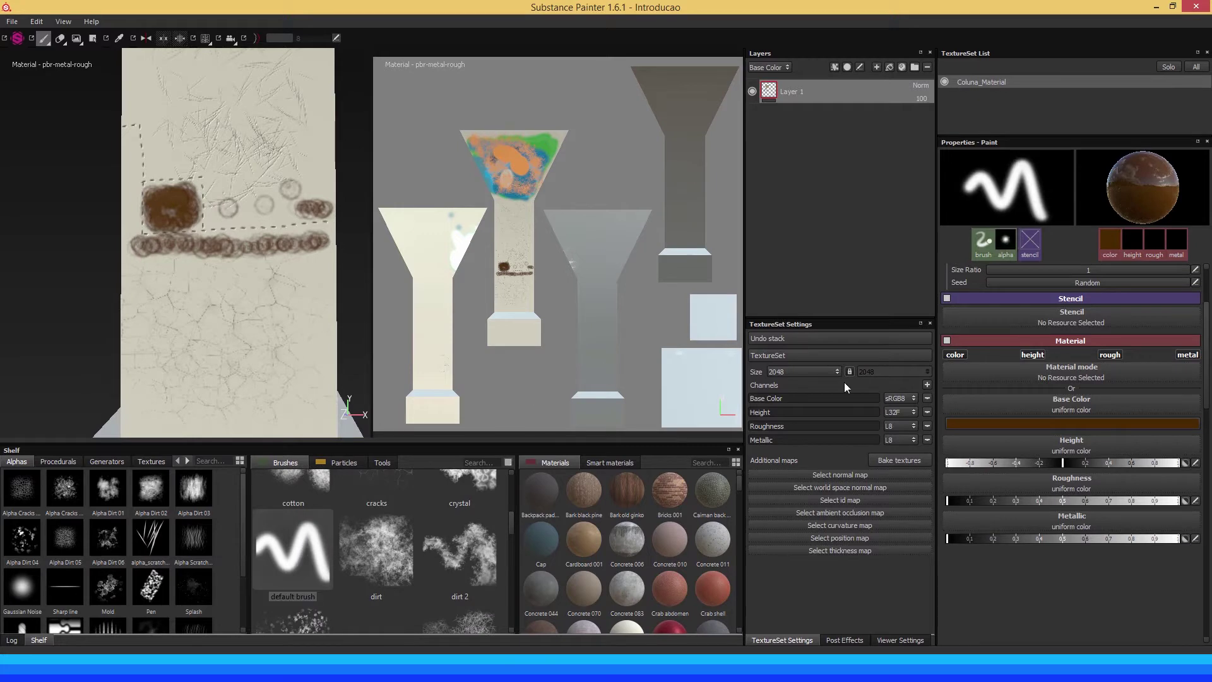
click(1195, 463)
click(1195, 464)
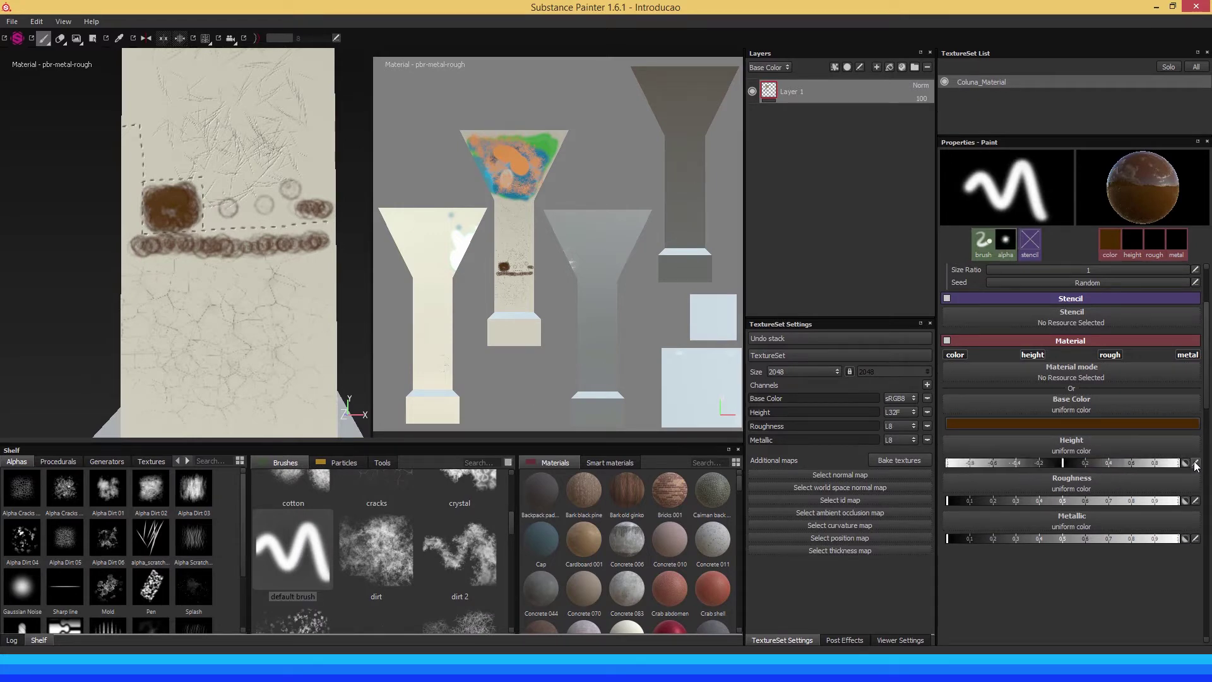
click(1083, 423)
drag(931, 512, 841, 464)
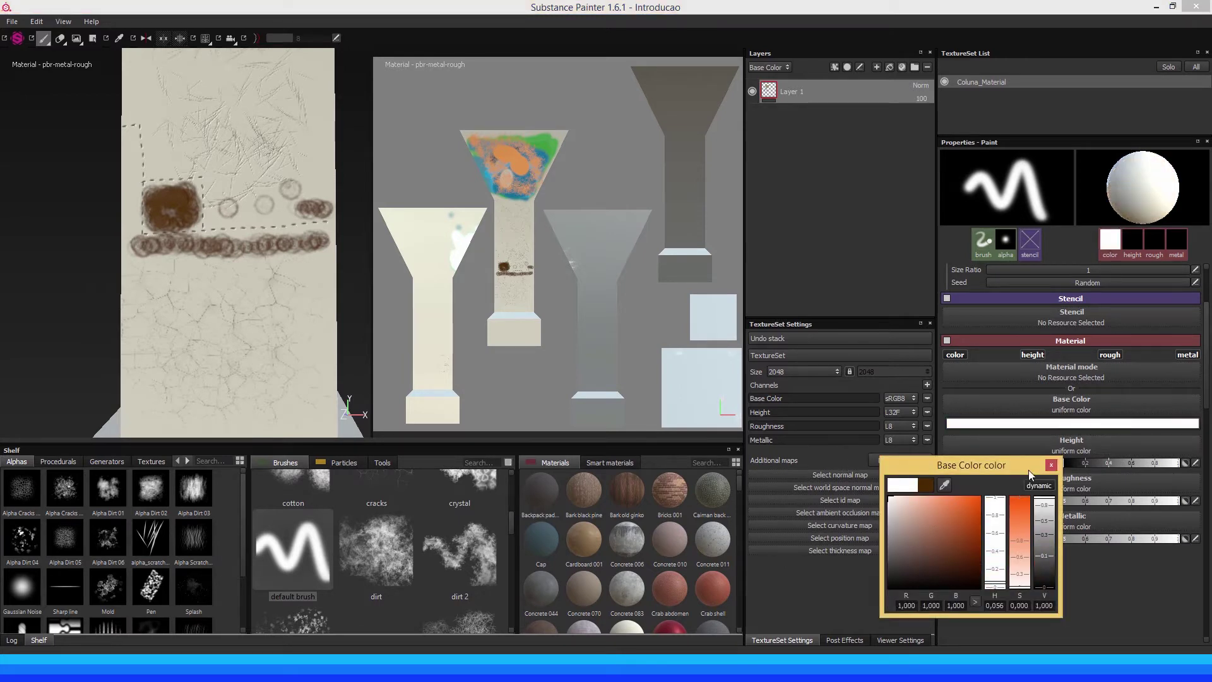
click(1051, 466)
Zoom out and turn the view to show the whole column with its colourful top
scroll(1035, 448, up, 1)
scroll(1031, 441, up, 2)
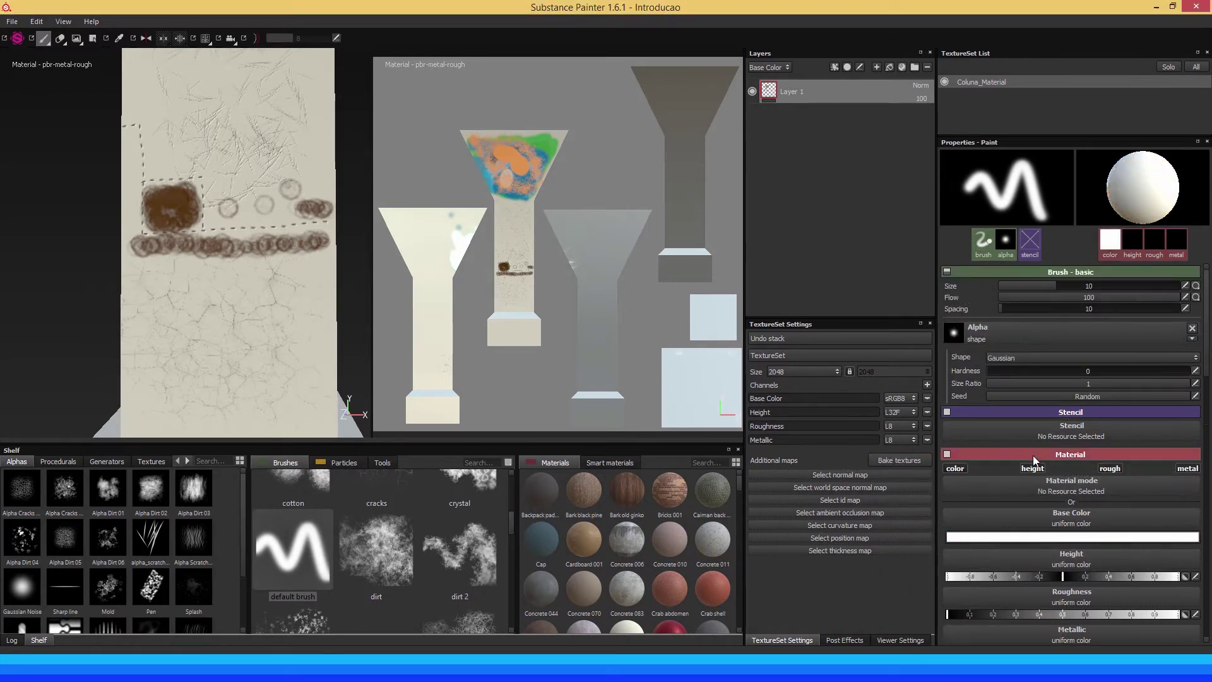
scroll(149, 162, down, 3)
scroll(95, 130, down, 2)
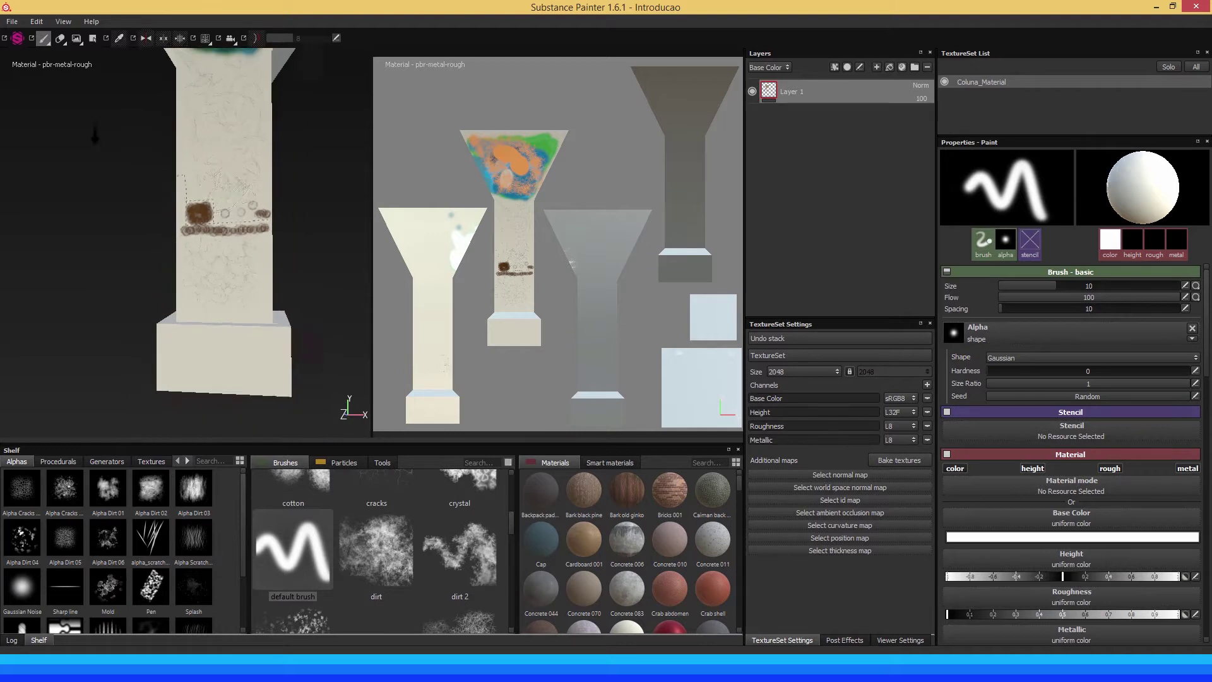
scroll(118, 258, down, 2)
mouse_move(118, 258)
alt+mouse_down()
mouse_move(171, 292)
mouse_move(127, 297)
mouse_move(152, 275)
mouse_move(119, 242)
mouse_move(149, 248)
alt+mouse_up()
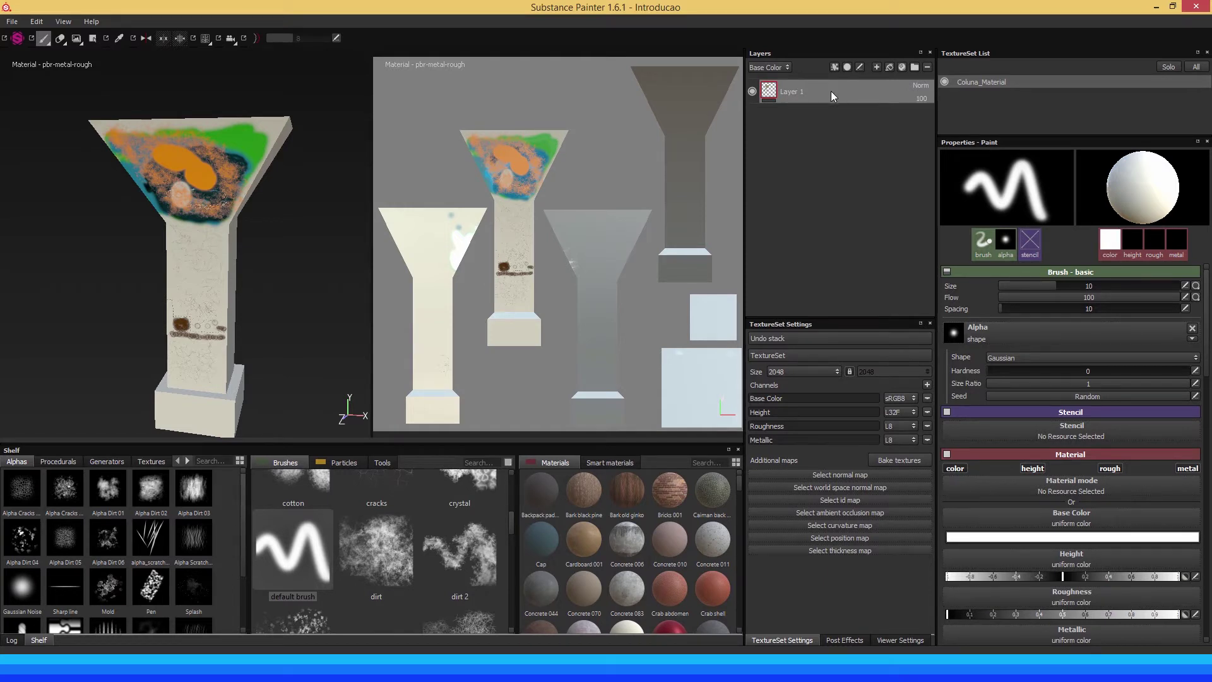
Add a new Layer 2, then delete Layer 1 and all its paint
click(875, 67)
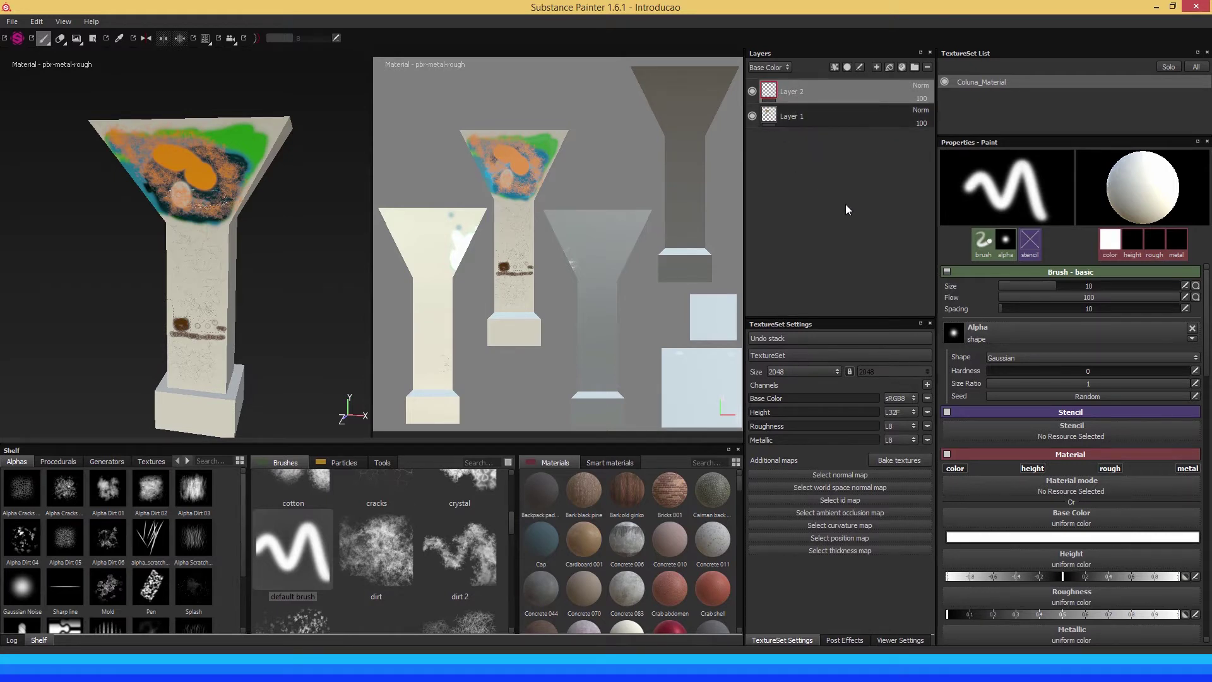
click(796, 119)
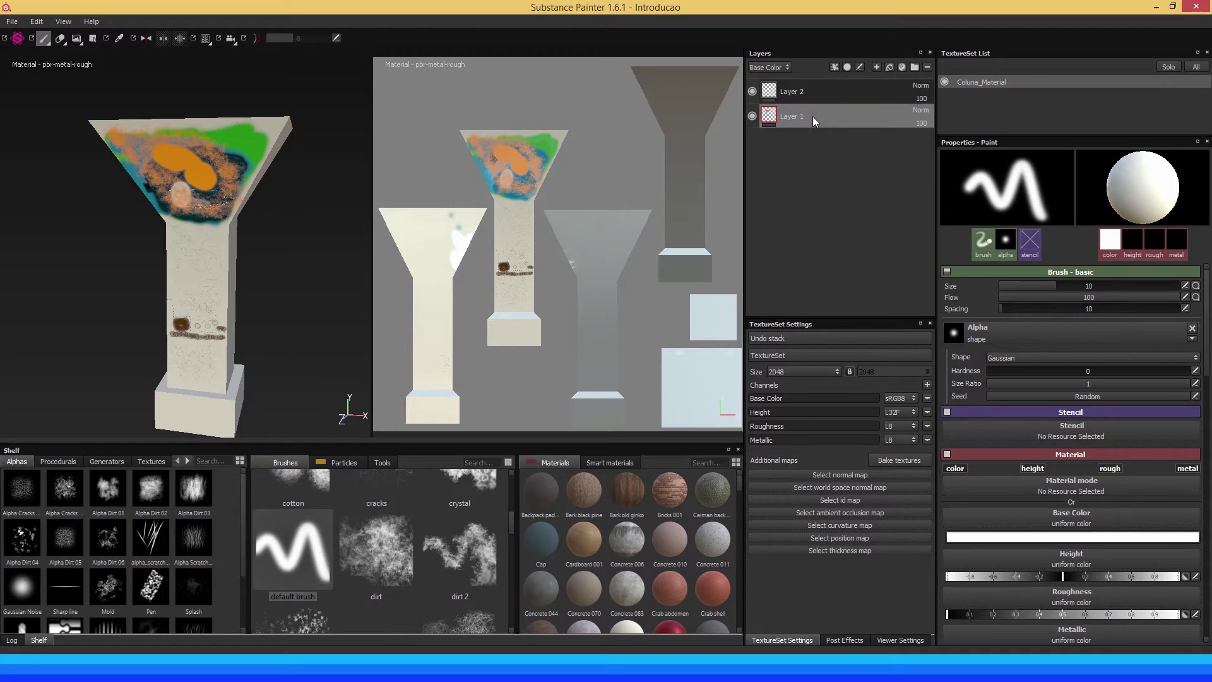
key(Delete)
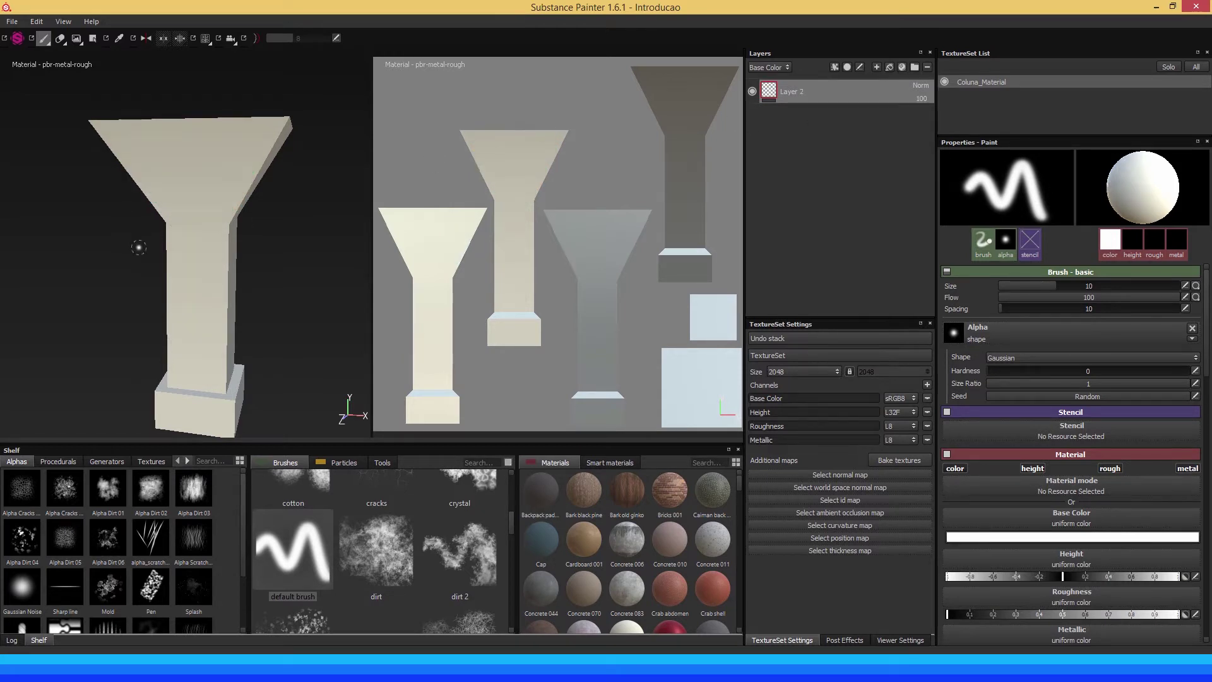
Shorten the shelf and narrow the layer panels so the 3D and UV viewports fill more space
mouse_move(138, 246)
alt+mouse_down()
mouse_move(227, 256)
mouse_move(160, 246)
mouse_move(173, 211)
mouse_move(203, 237)
alt+mouse_up()
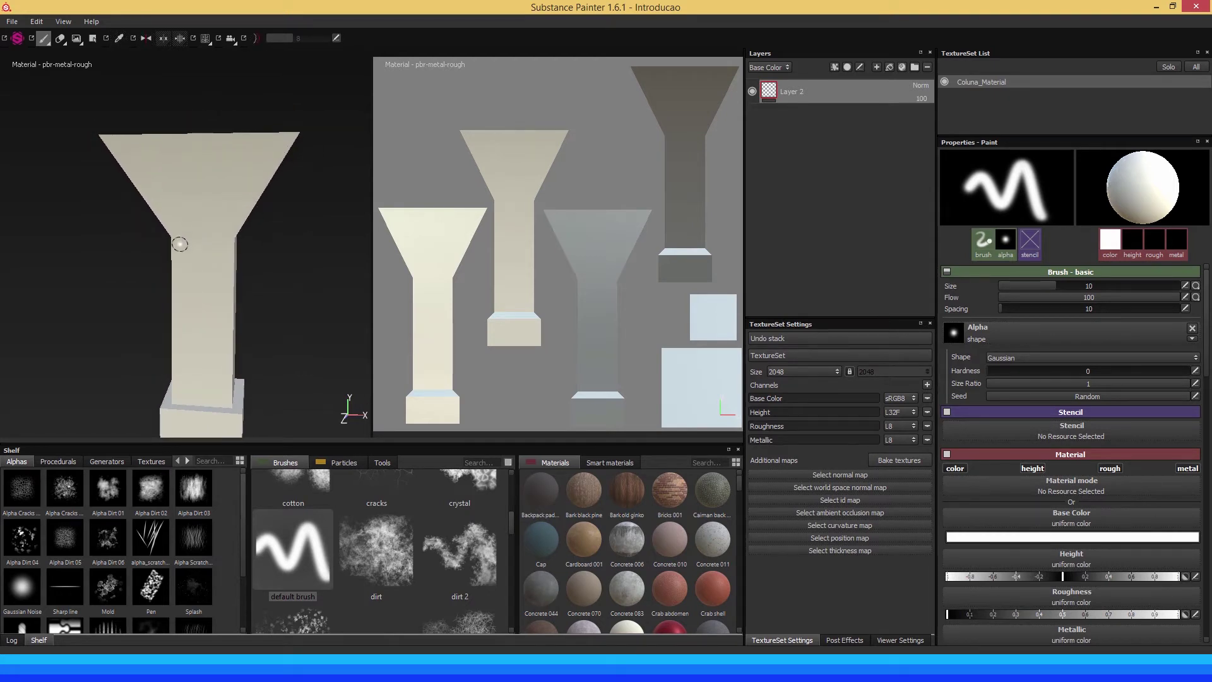
alt+middle_drag(184, 227, 193, 191)
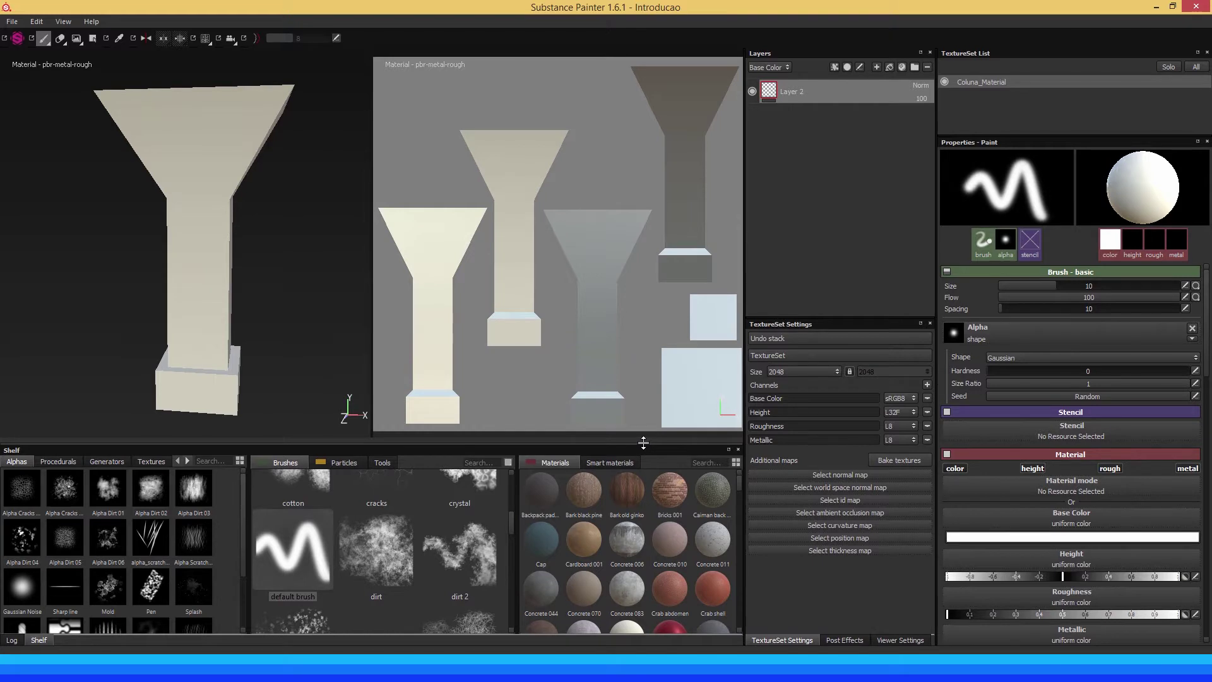
drag(643, 443, 650, 418)
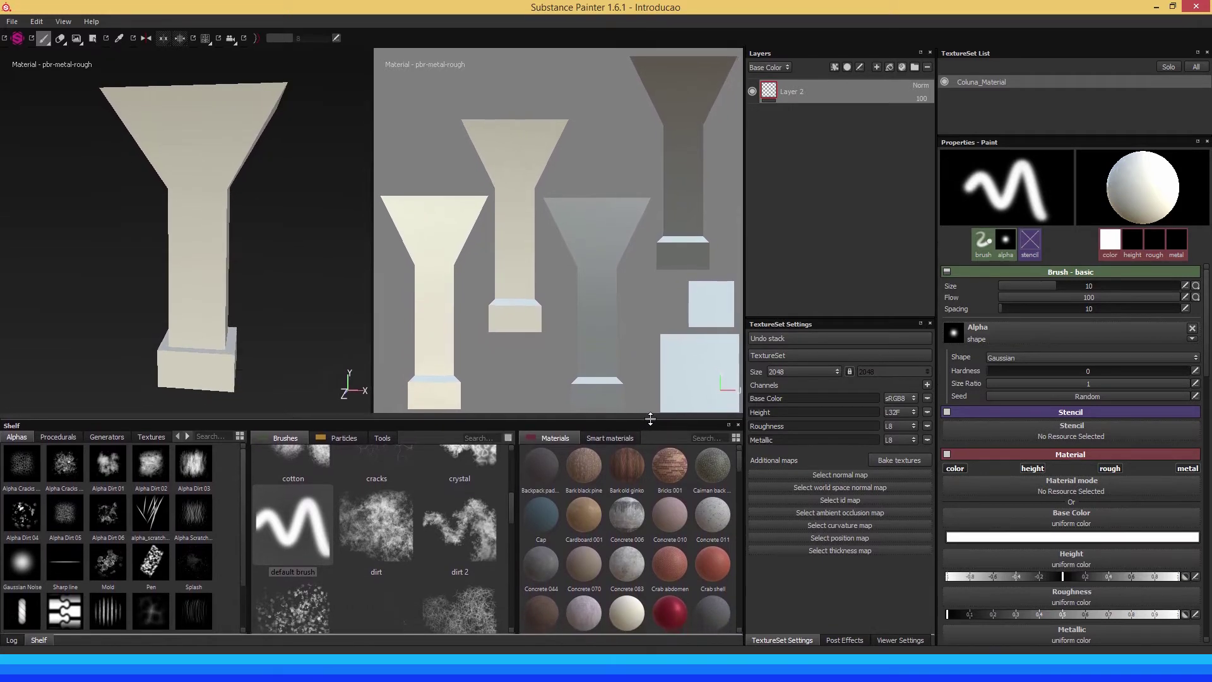
alt+middle_drag(289, 279, 246, 286)
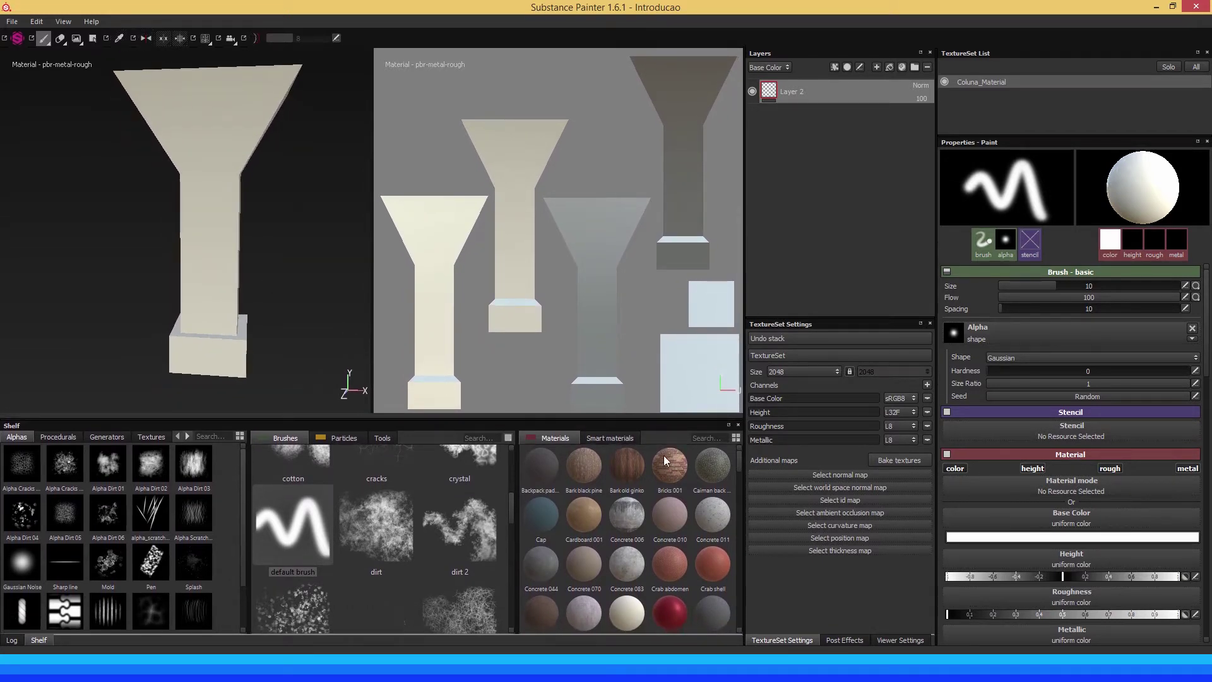
mouse_move(671, 419)
mouse_down()
mouse_move(667, 491)
mouse_move(653, 383)
mouse_move(656, 450)
mouse_up()
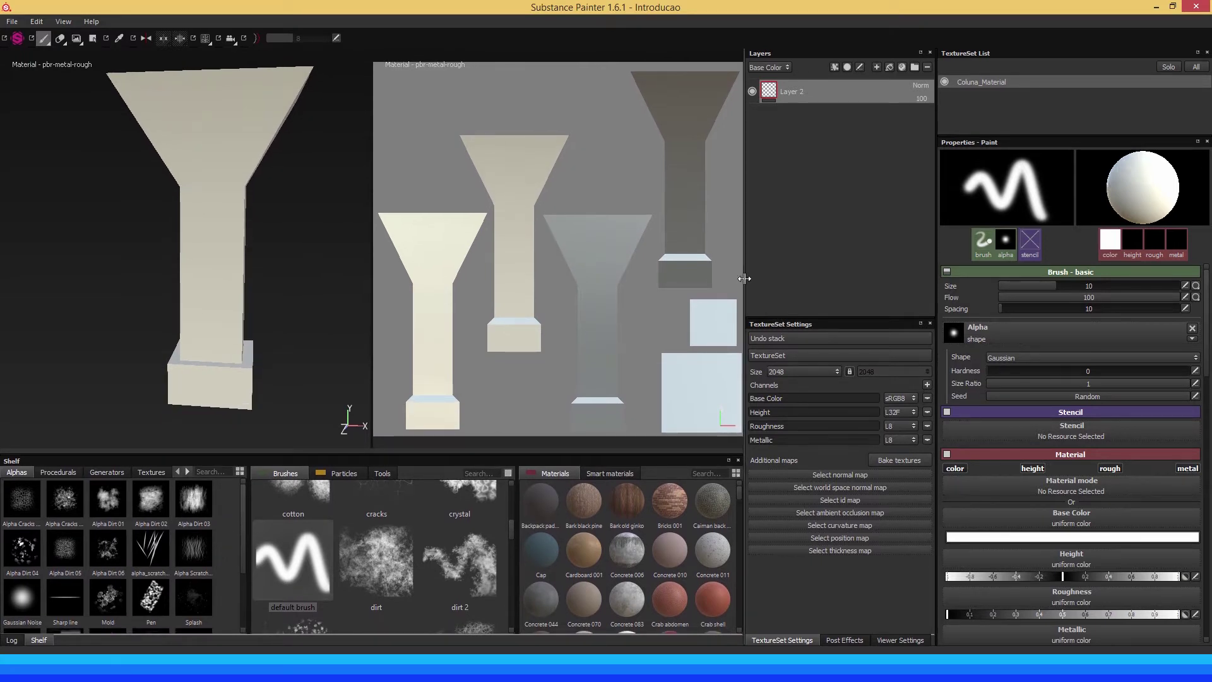
mouse_move(744, 279)
mouse_down()
mouse_move(805, 281)
mouse_move(785, 283)
mouse_up()
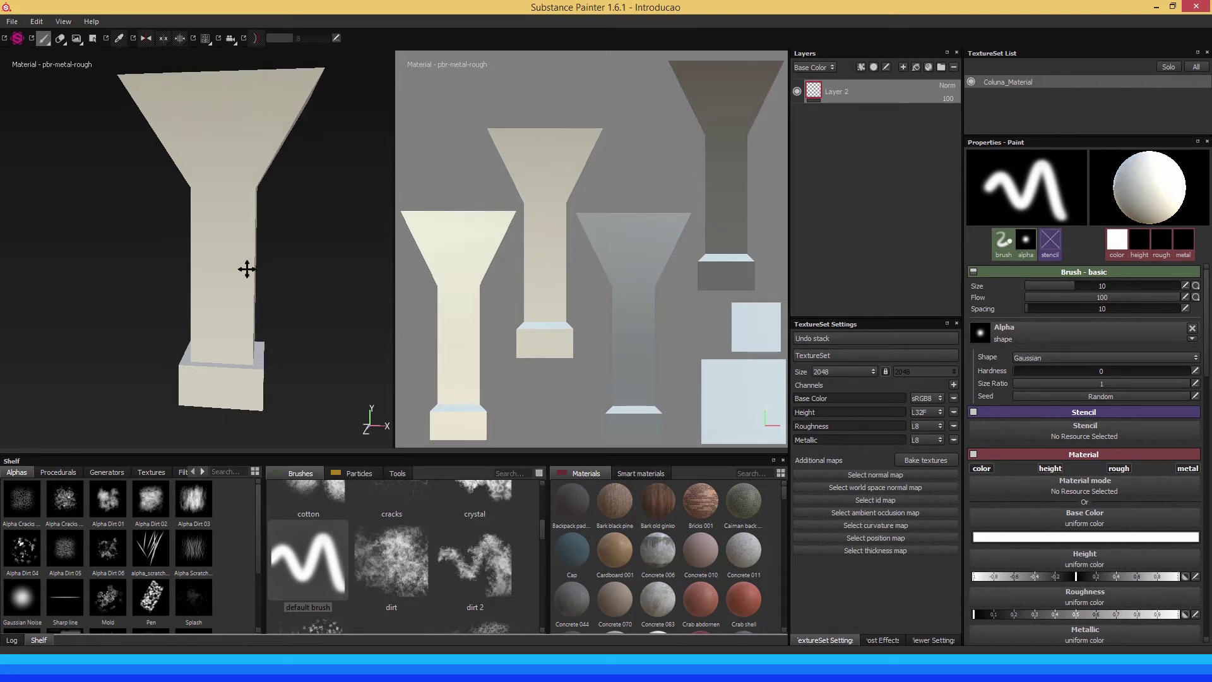
mouse_move(246, 268)
alt+mouse_down()
mouse_move(249, 286)
mouse_move(216, 281)
mouse_move(268, 273)
mouse_move(198, 292)
alt+mouse_up()
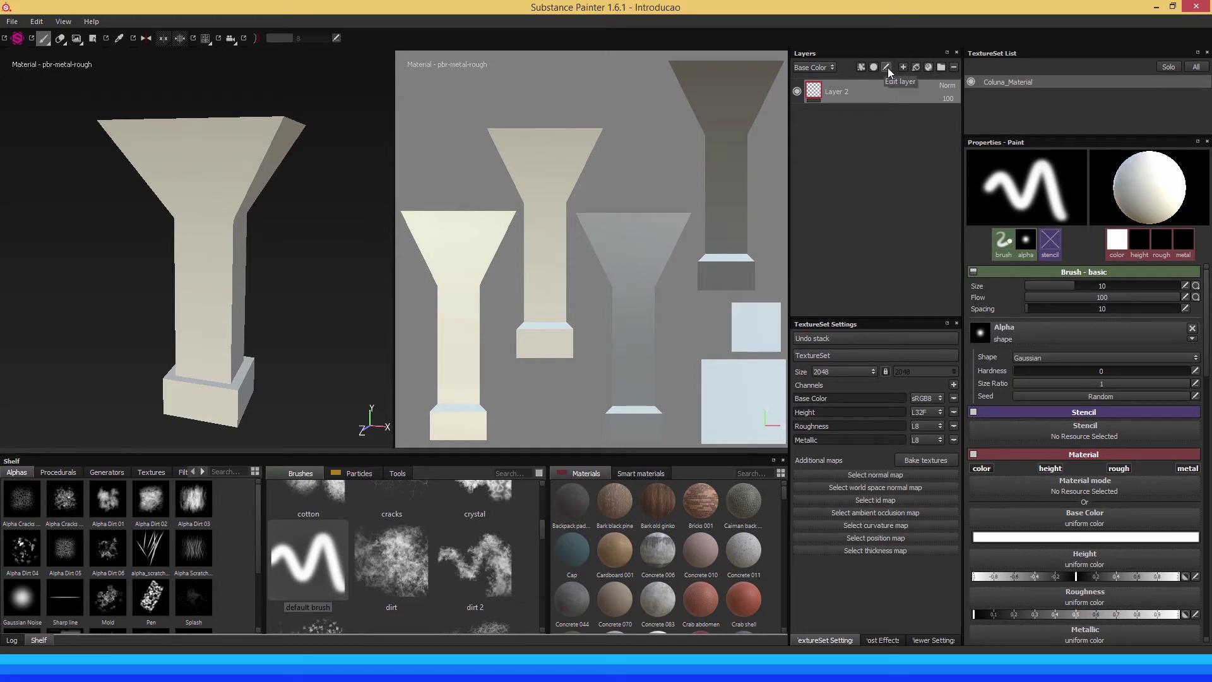
click(886, 67)
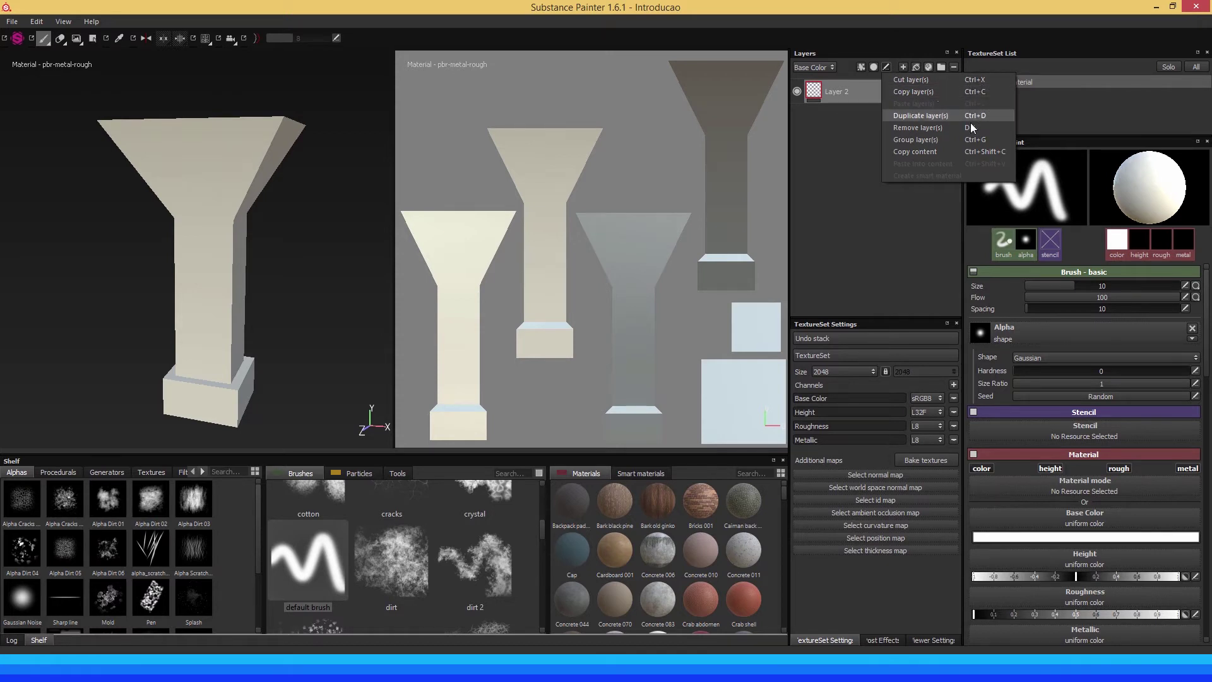
click(886, 67)
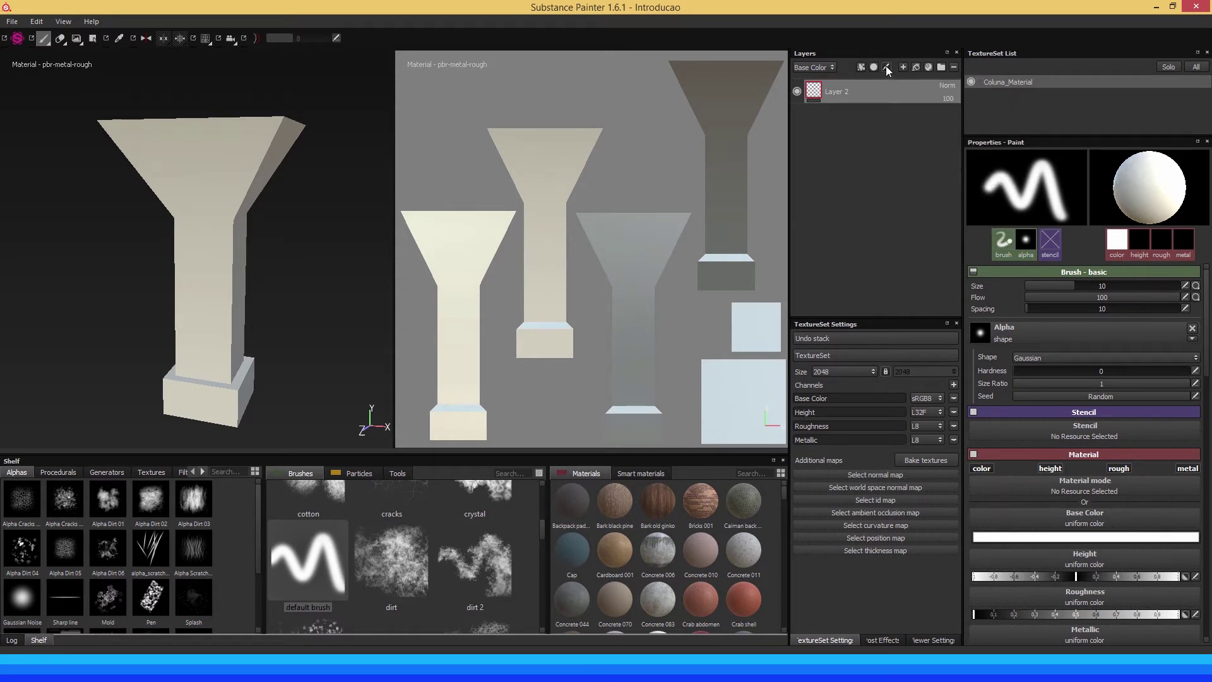
click(885, 66)
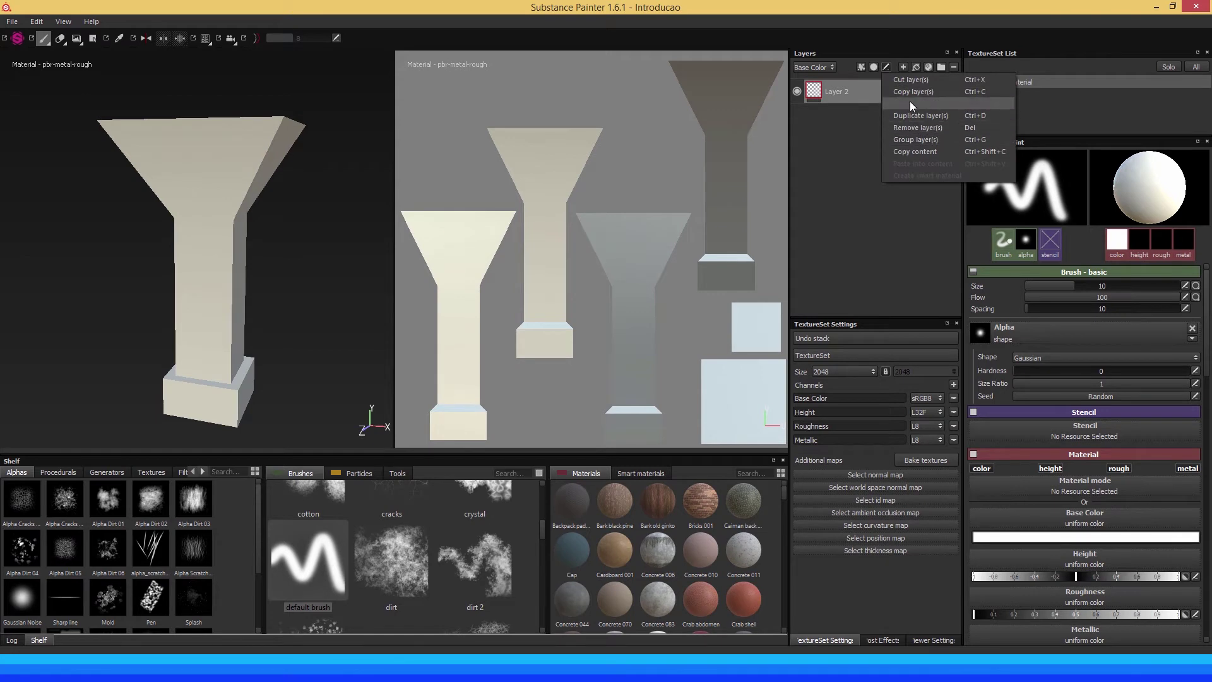
click(888, 66)
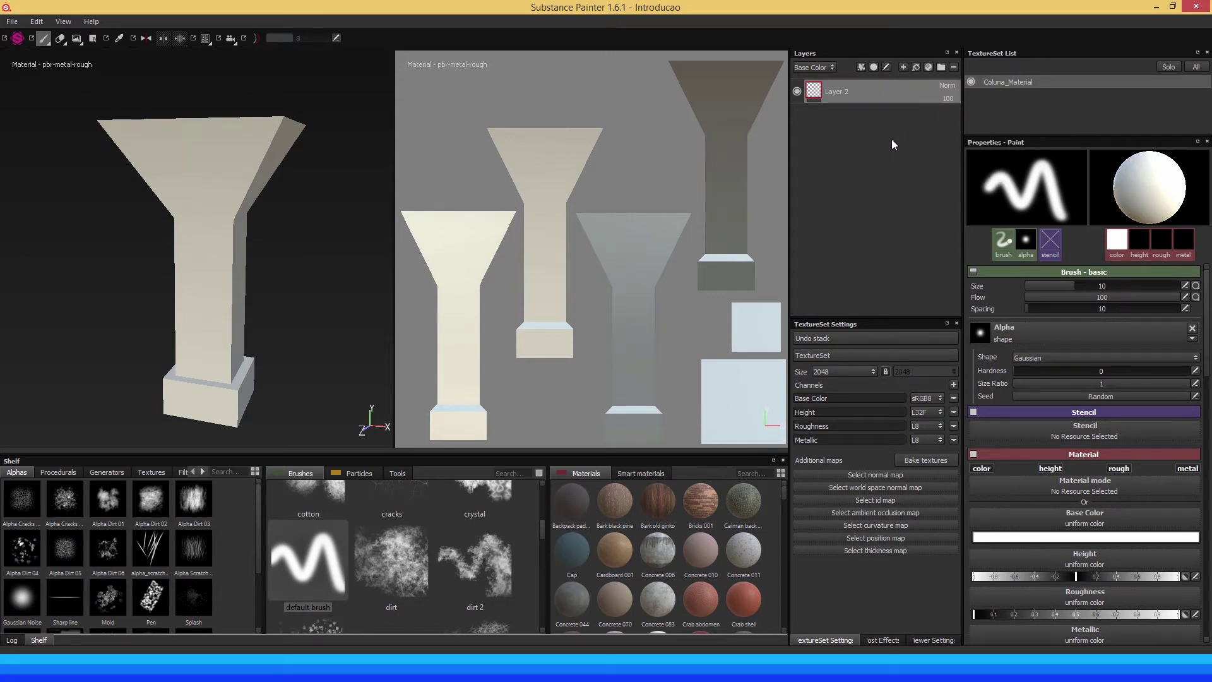
click(904, 67)
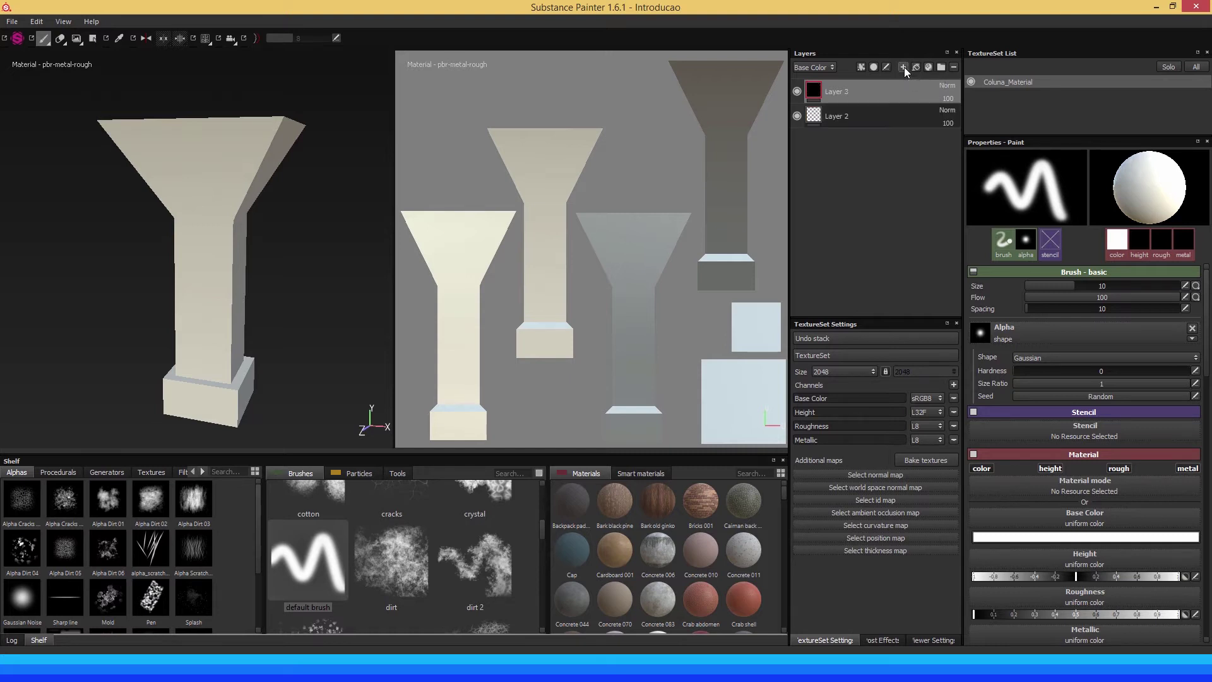
click(904, 67)
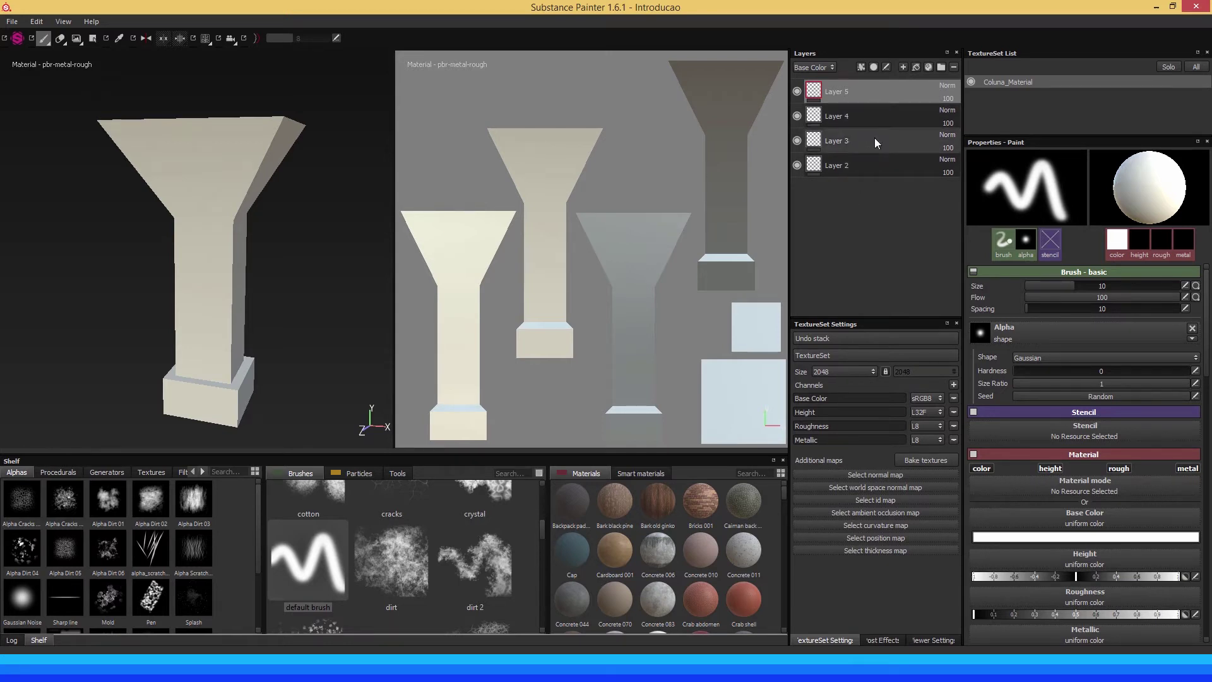
key(Delete)
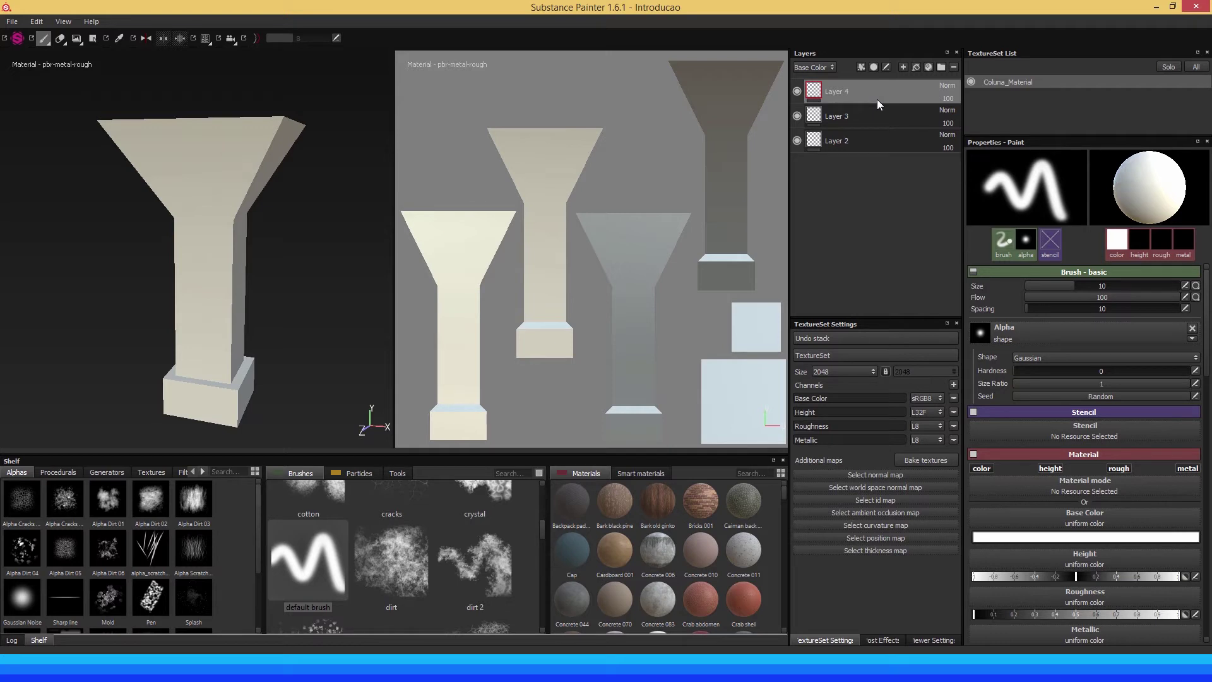
key(Delete)
key(Delete)
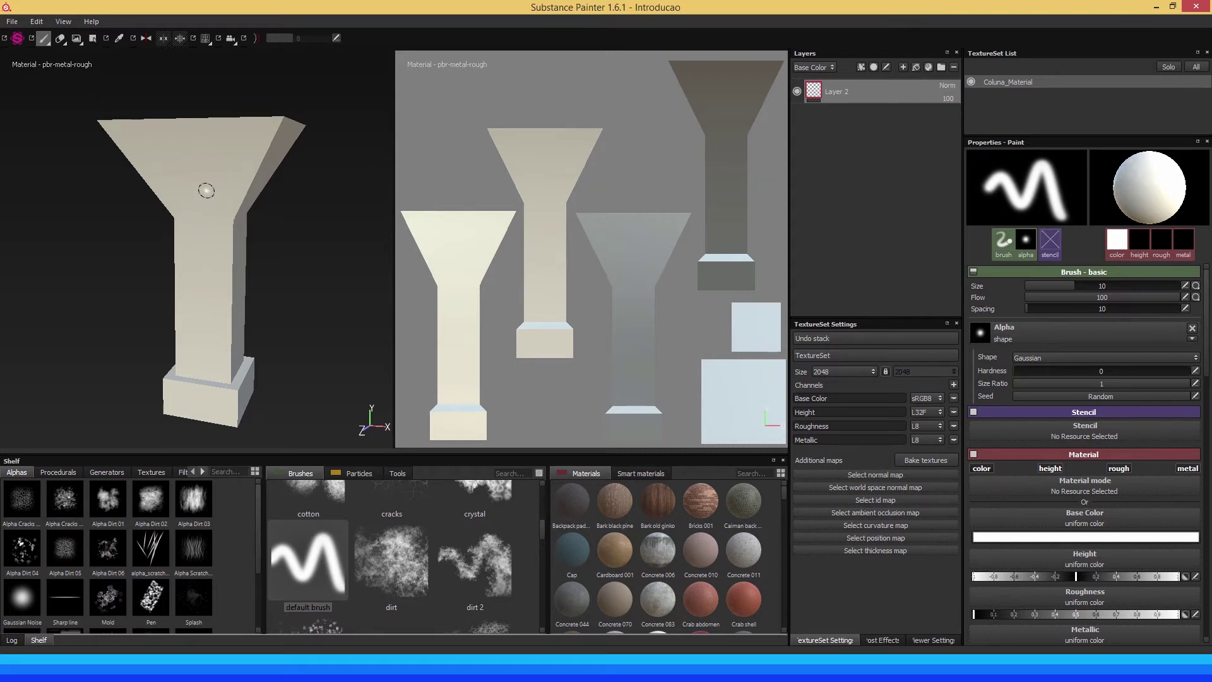
Add Fill layer 1 above Layer 2 with a pure white base colour (RGB 1,1,1)
click(915, 67)
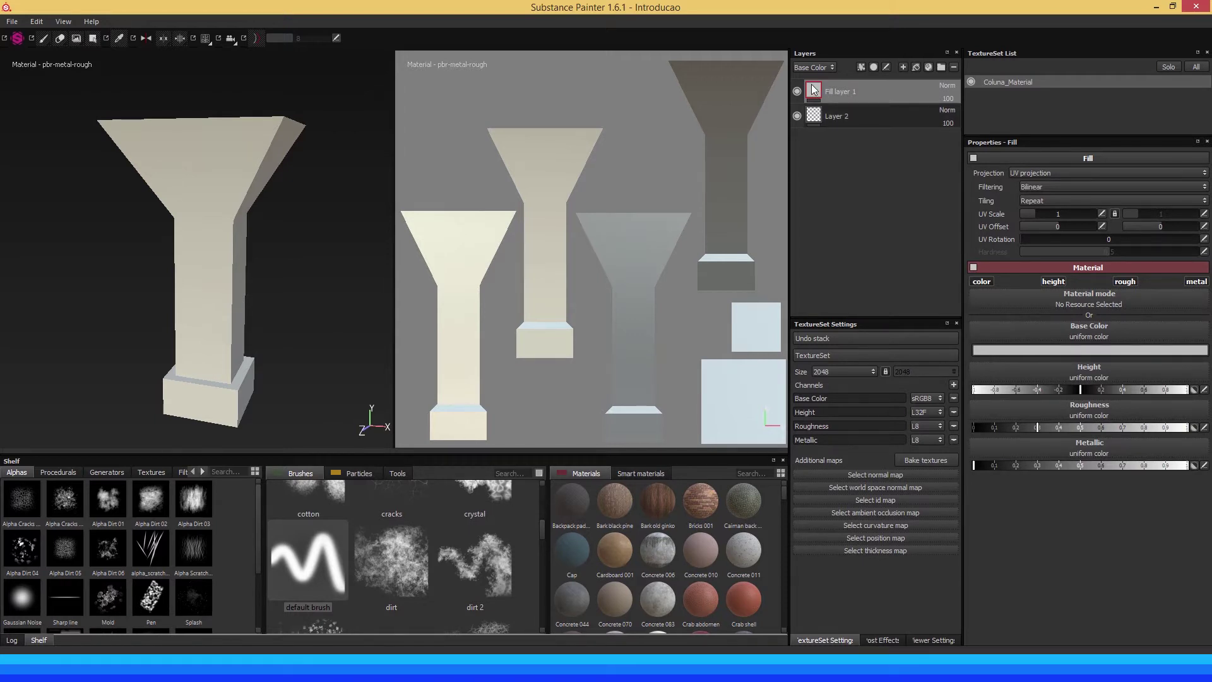
click(1073, 351)
click(1000, 326)
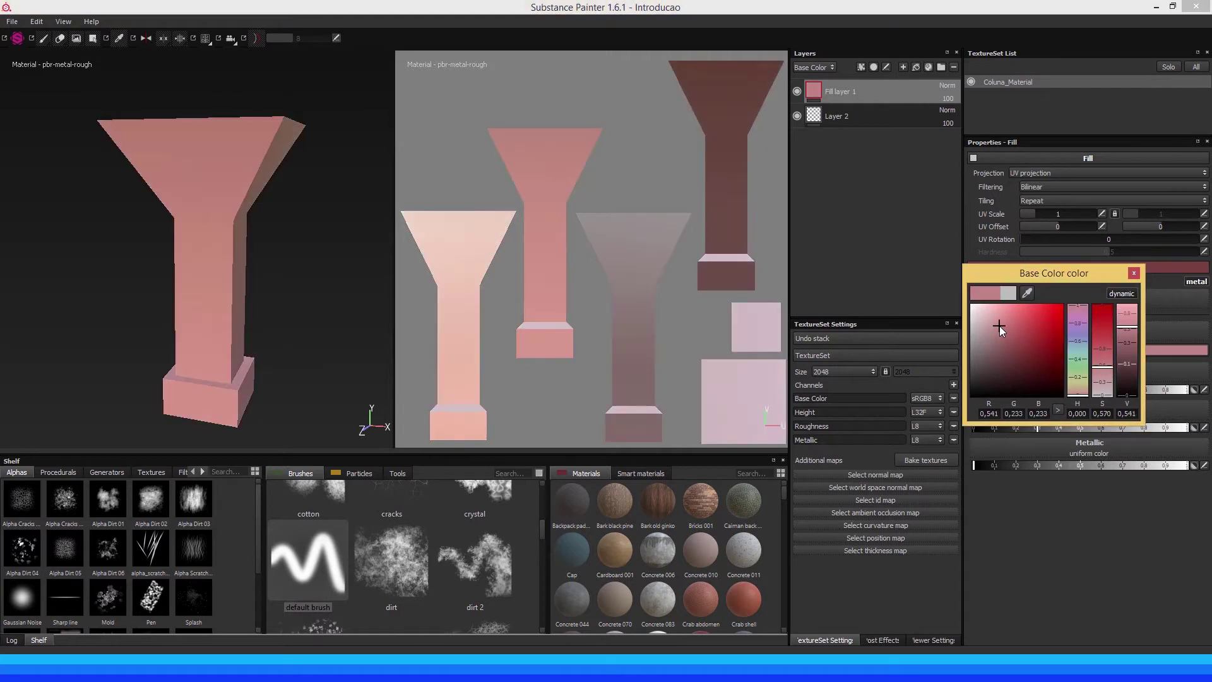
mouse_move(998, 326)
mouse_down()
mouse_move(1055, 312)
mouse_move(990, 369)
mouse_move(1001, 350)
mouse_move(1029, 355)
mouse_move(1024, 337)
mouse_move(1046, 339)
mouse_move(1025, 353)
mouse_move(963, 293)
mouse_up()
click(960, 293)
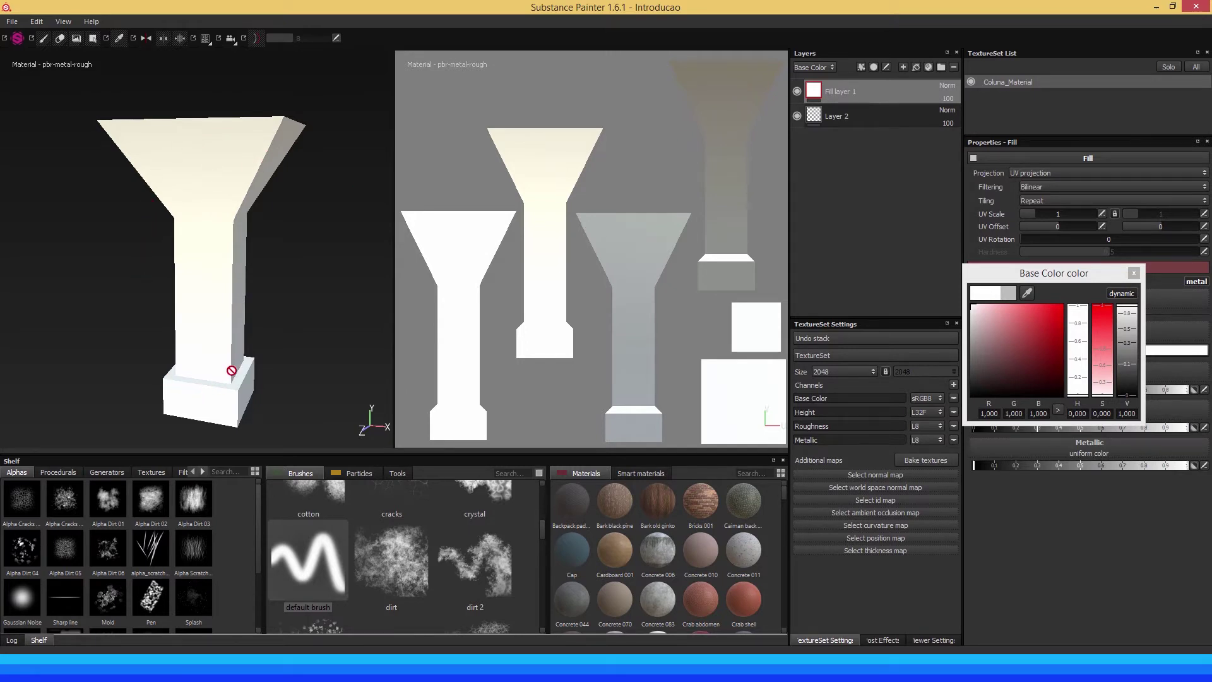
click(1134, 274)
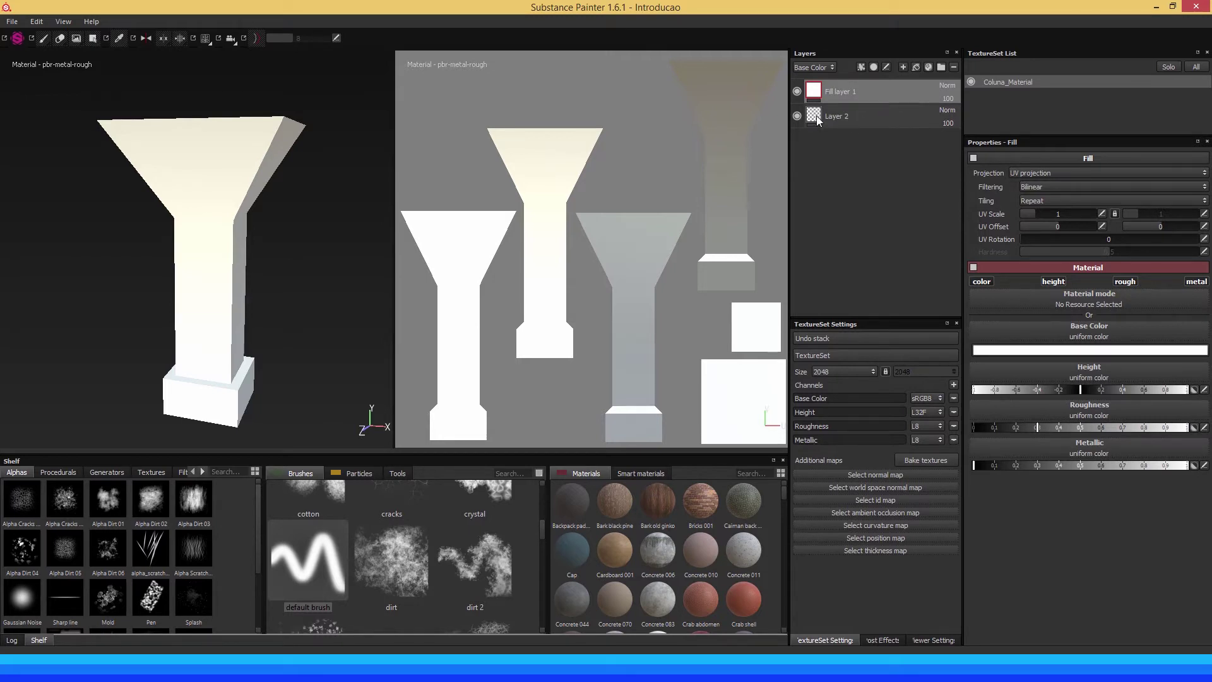
Hide Layer 2 after undoing its deletion, and reselect Fill layer 1
click(849, 117)
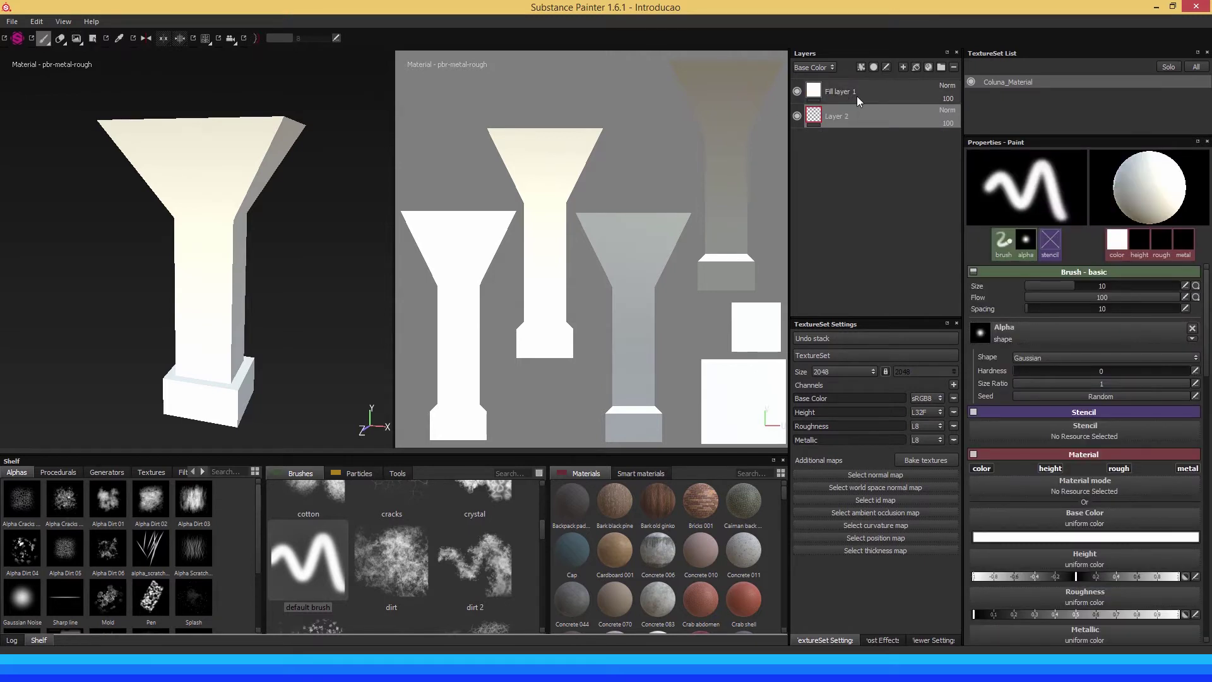
key(Delete)
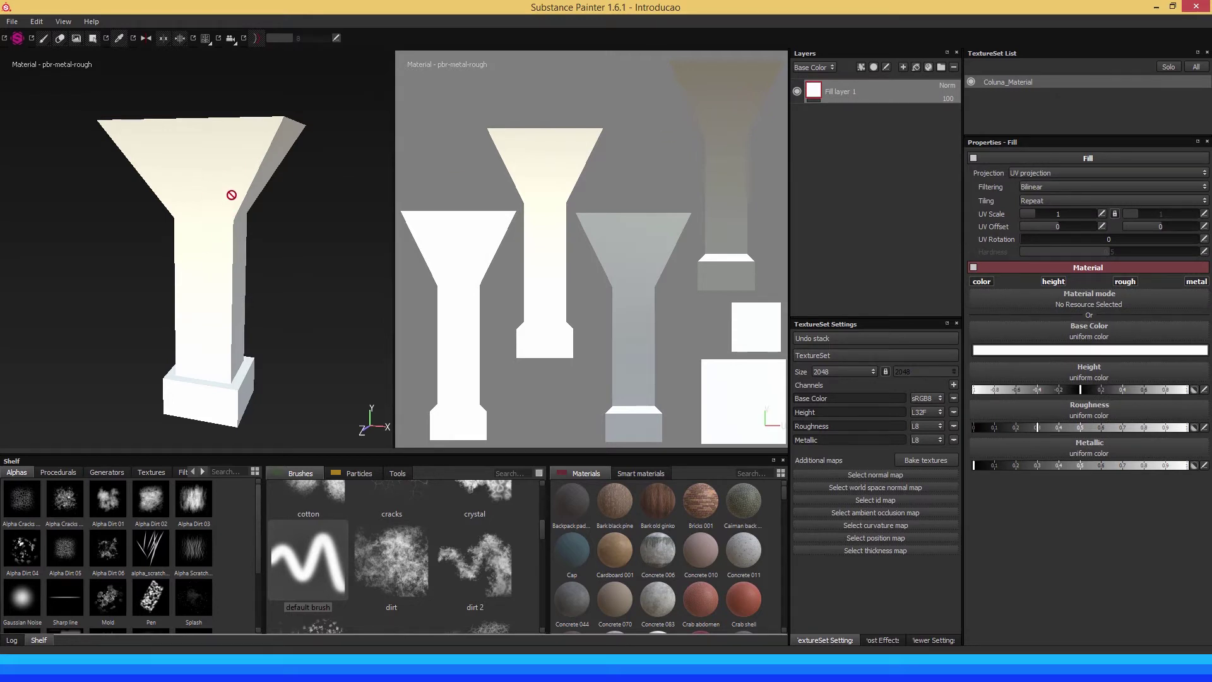
key(ctrl+z)
click(838, 119)
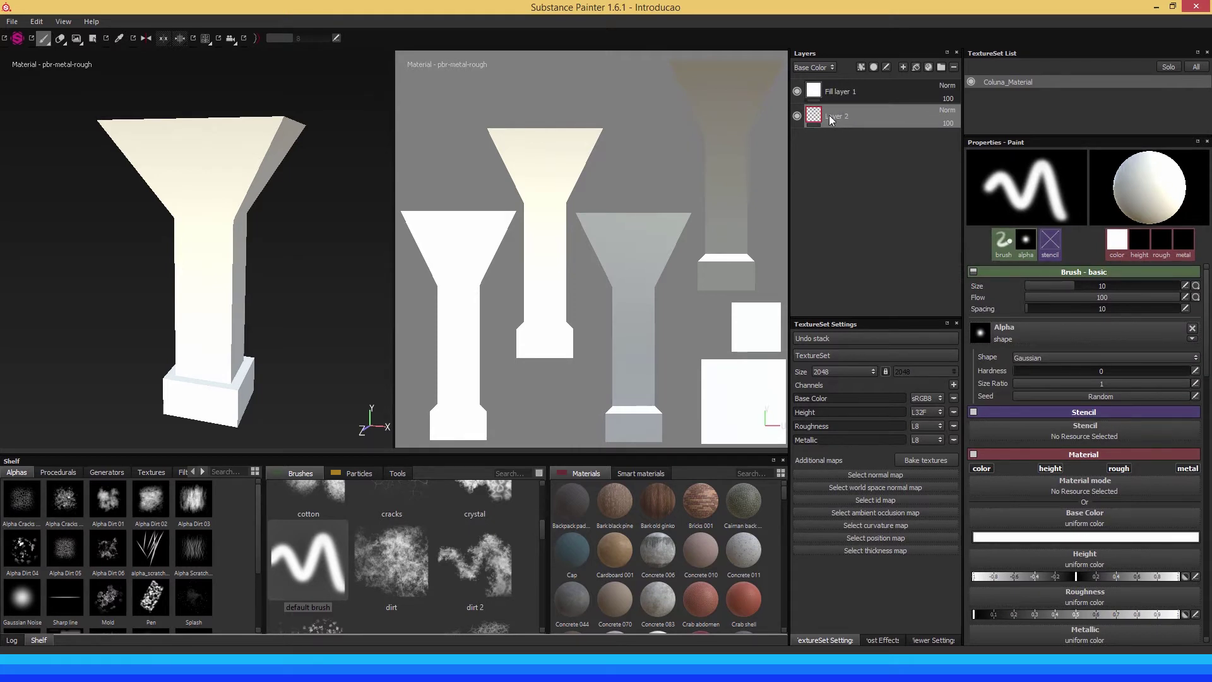
click(796, 117)
click(858, 96)
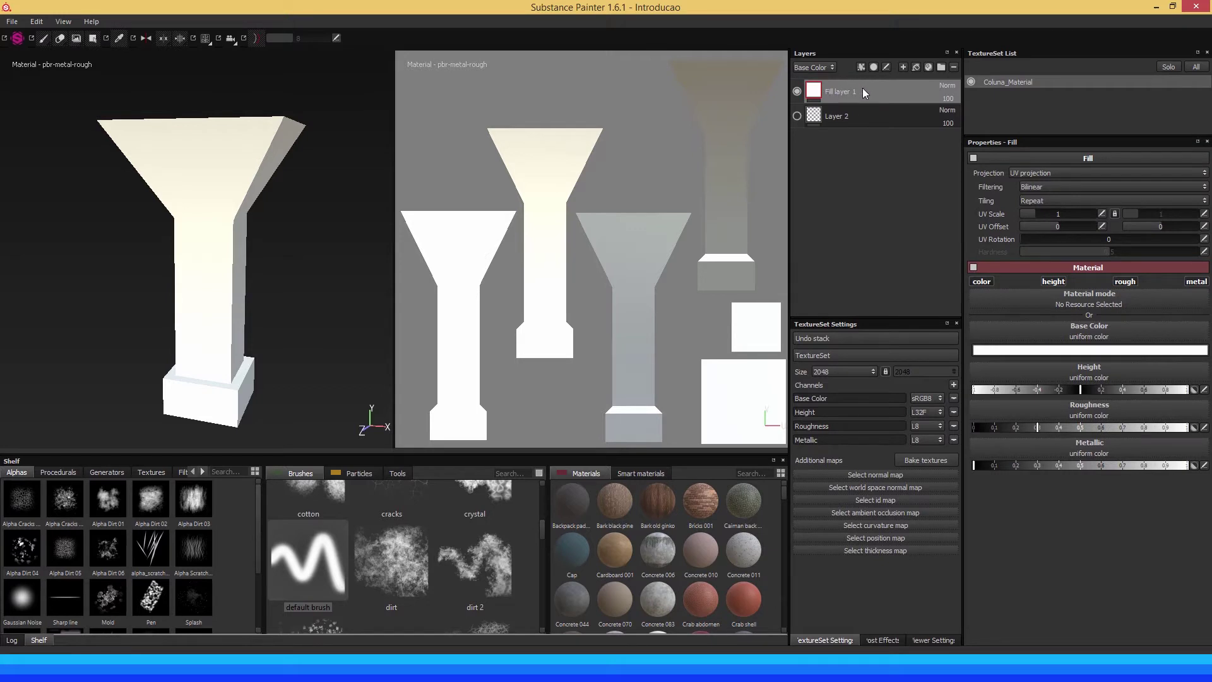
mouse_move(183, 267)
alt+mouse_down()
mouse_move(343, 268)
mouse_move(113, 271)
mouse_move(303, 267)
alt+mouse_up()
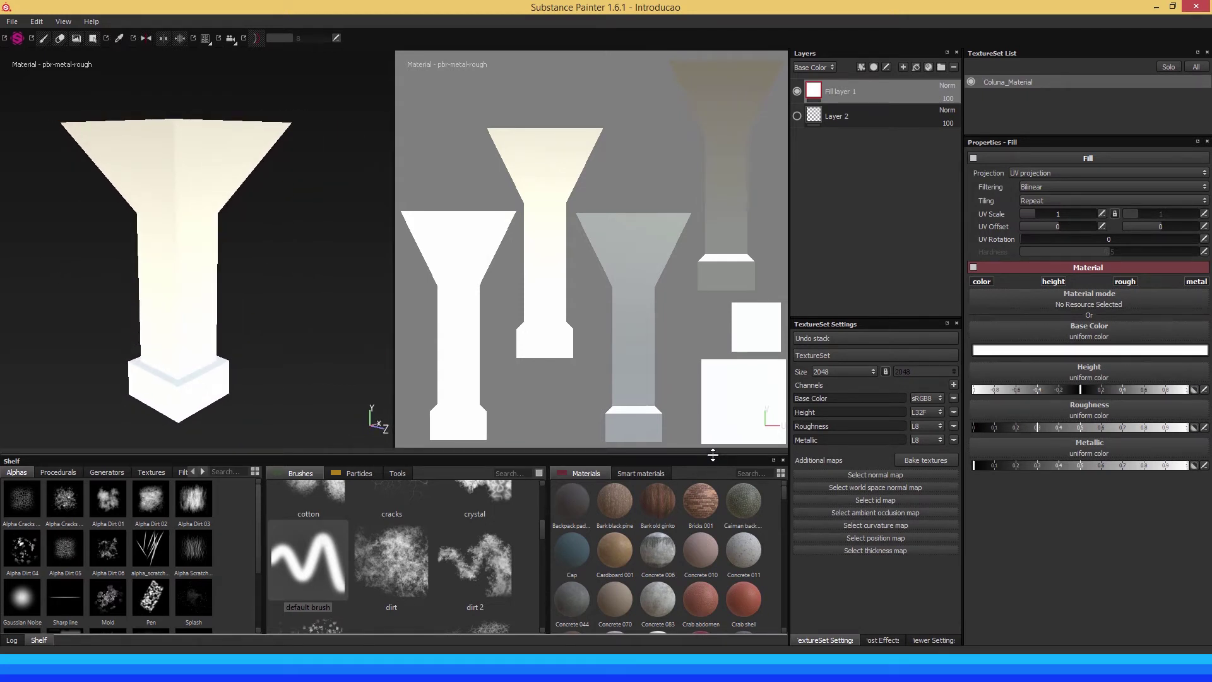
drag(713, 453, 713, 443)
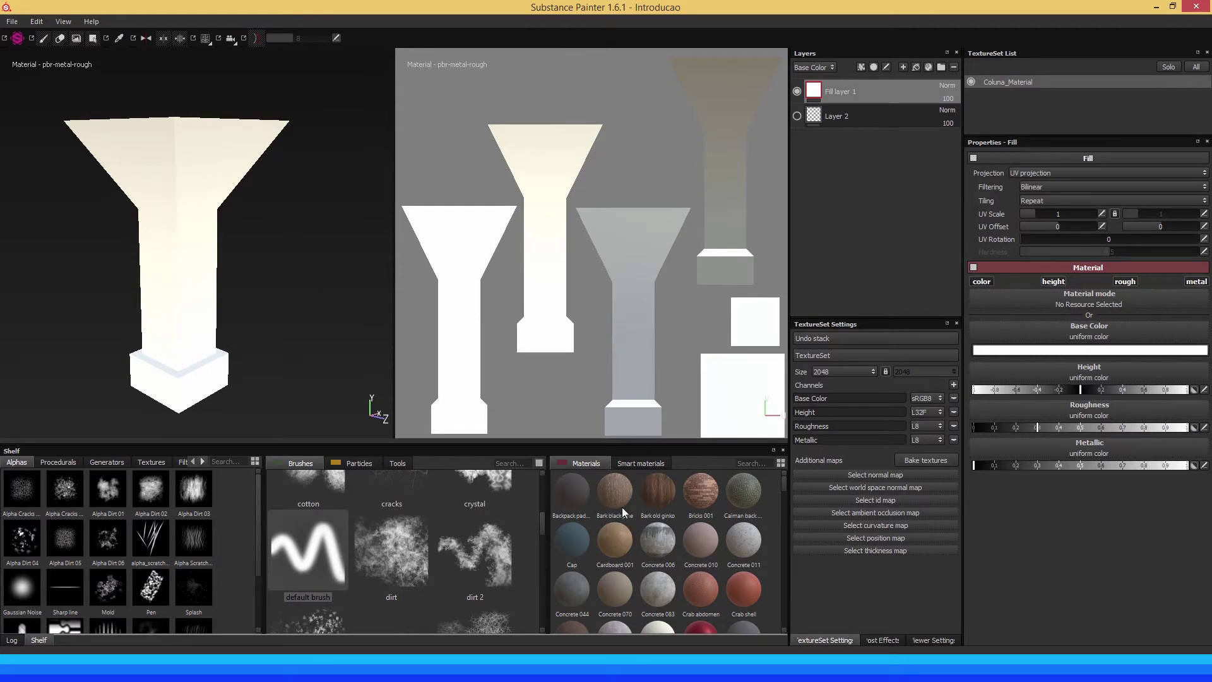
click(781, 463)
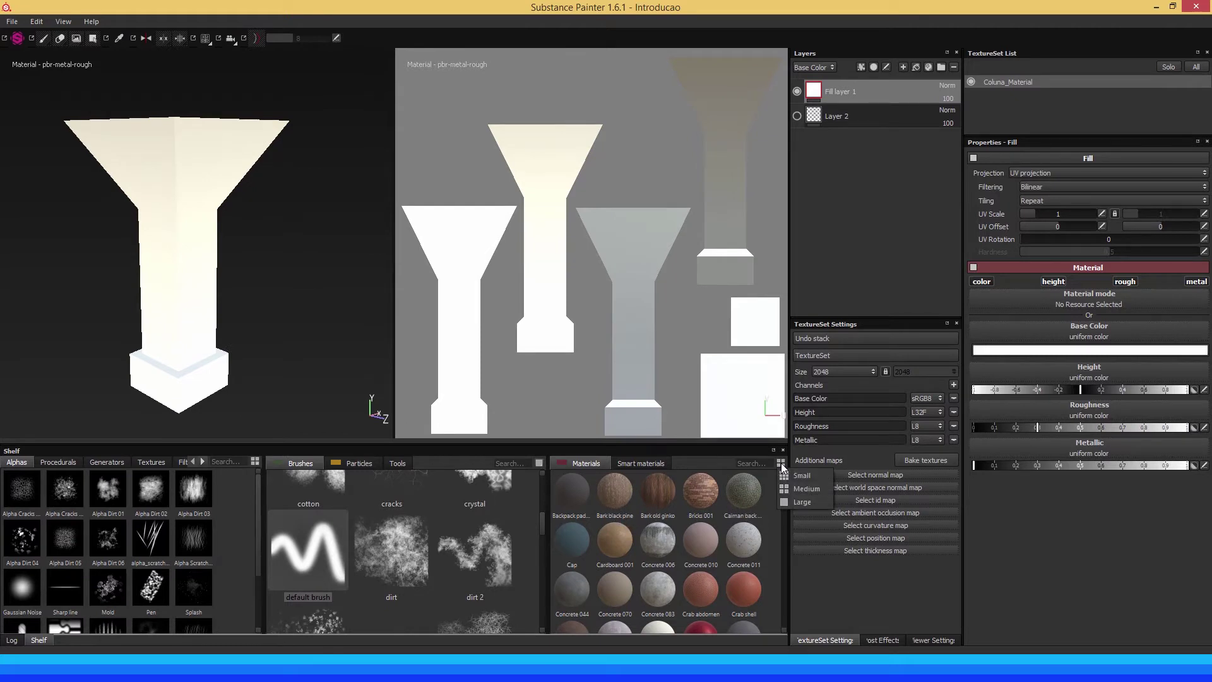
click(800, 491)
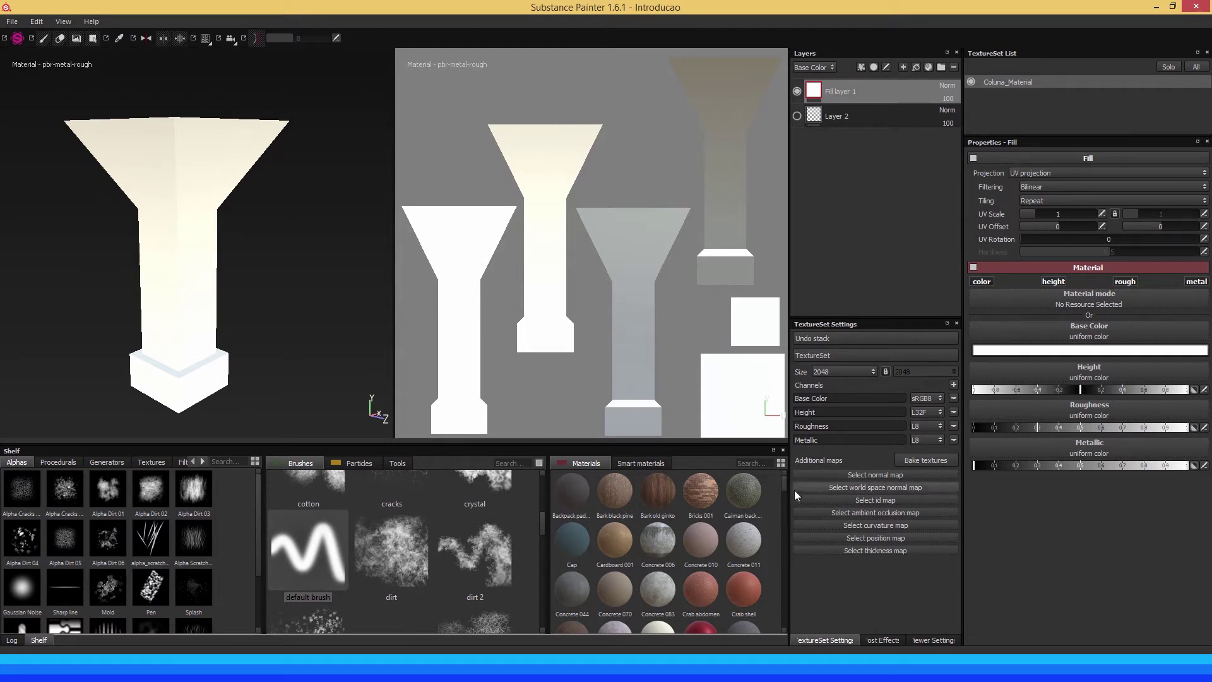
click(781, 463)
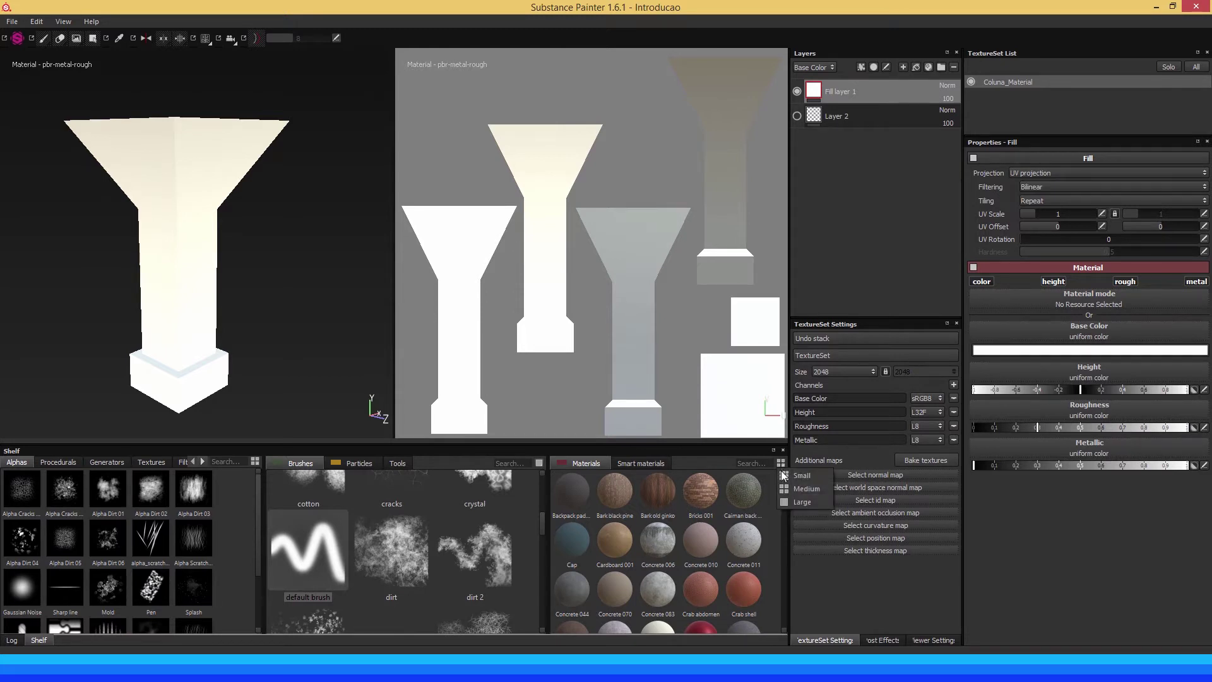
click(794, 503)
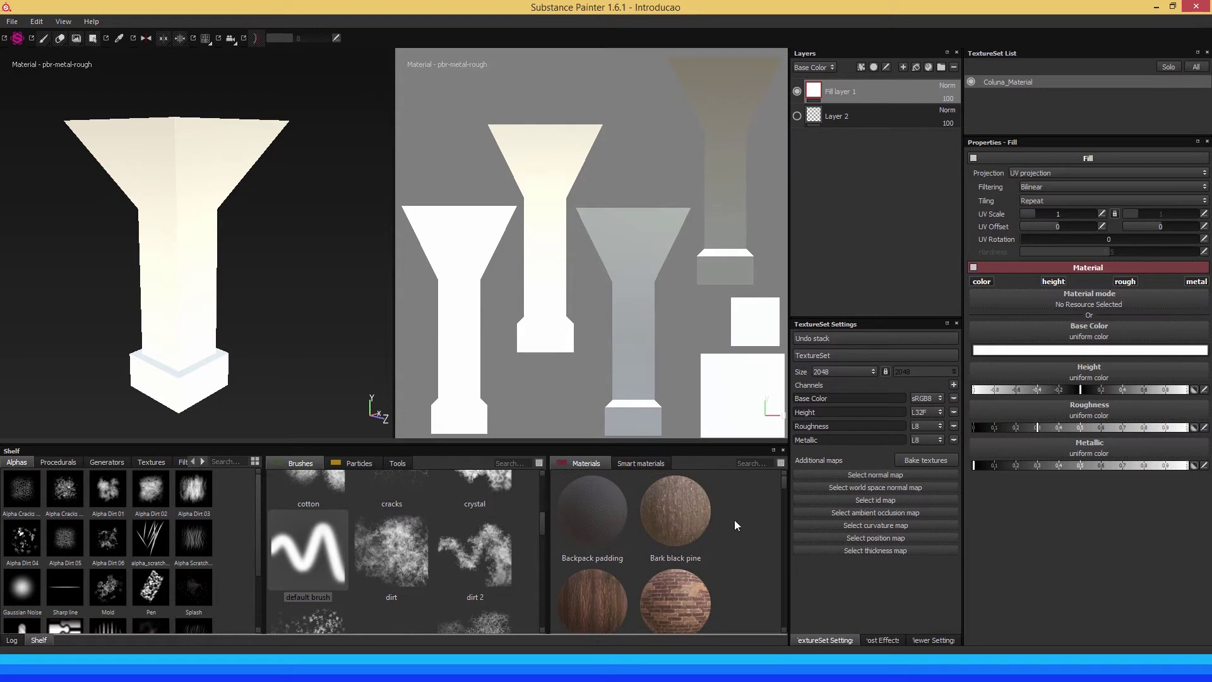
drag(549, 524, 526, 523)
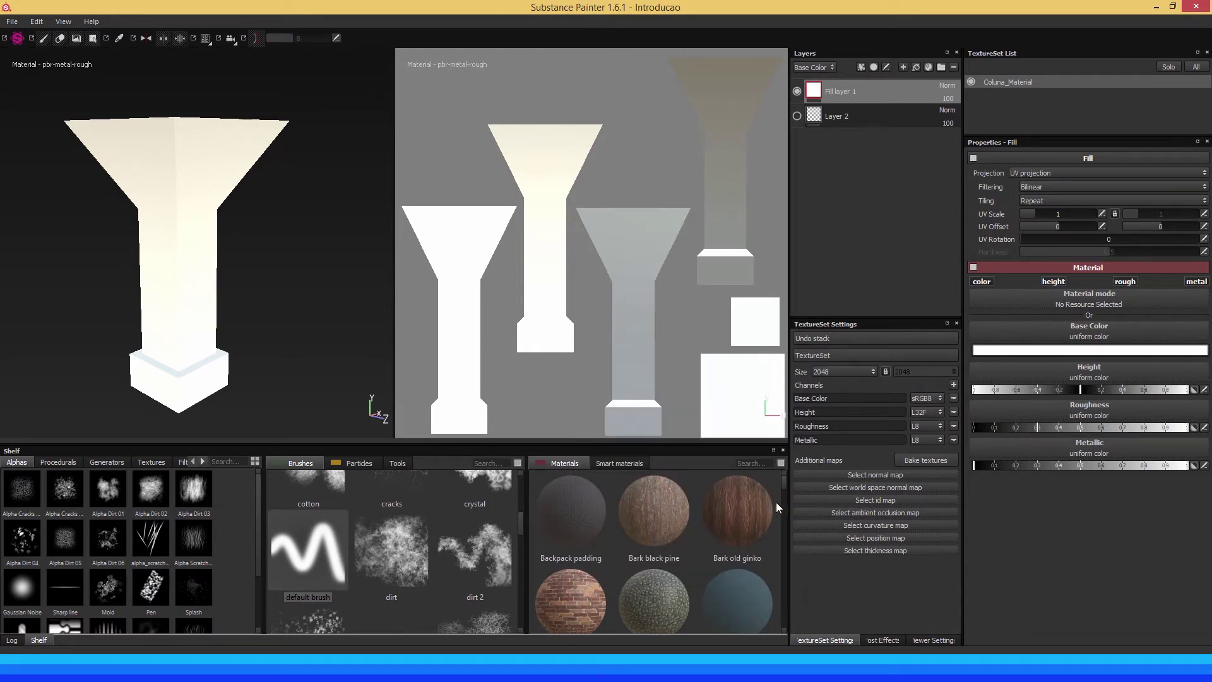
drag(783, 485, 775, 627)
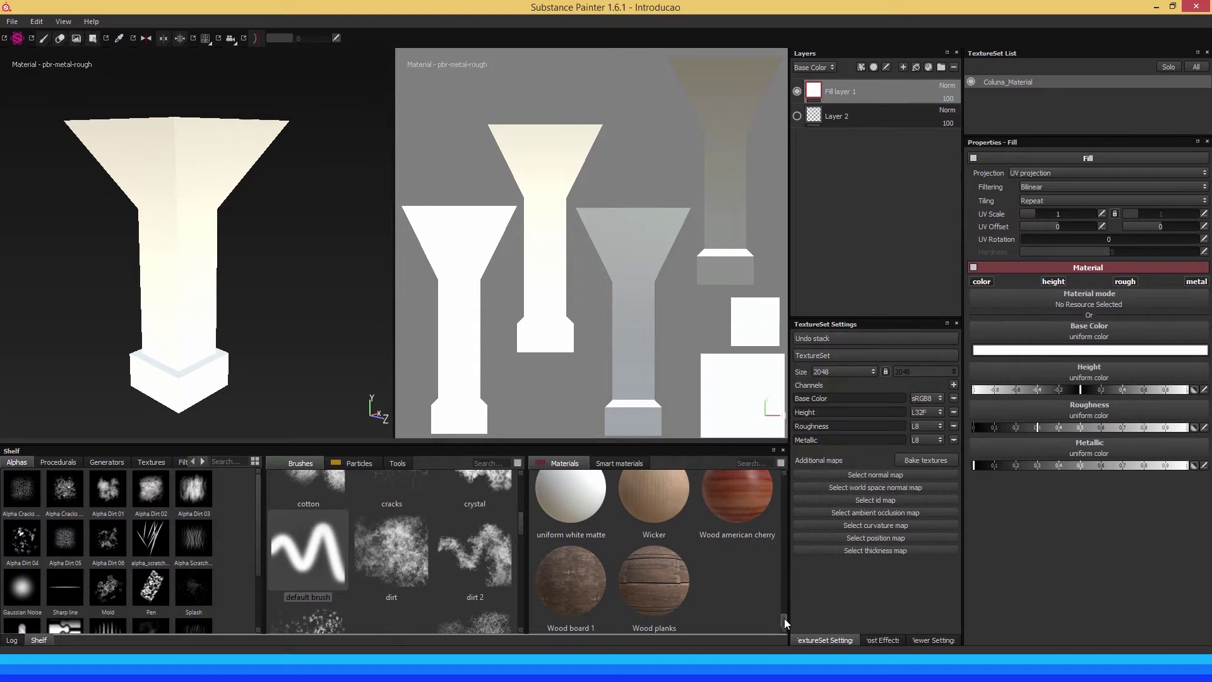
scroll(783, 616, up, 2)
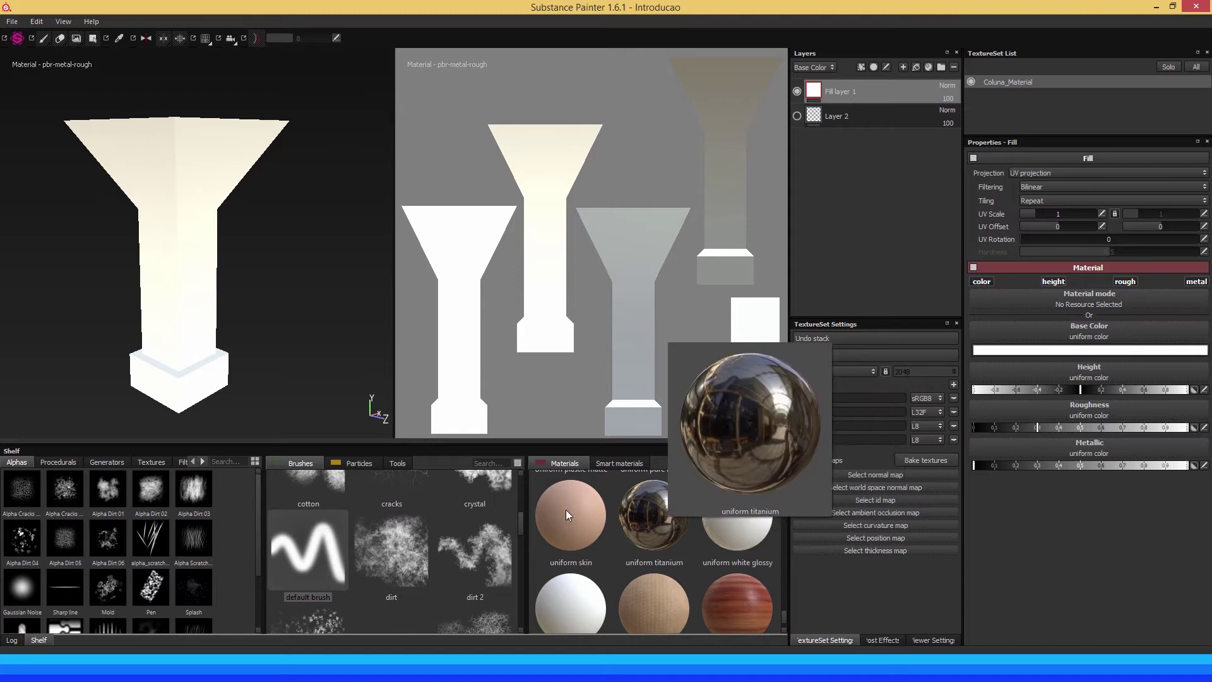
scroll(784, 612, up, 1)
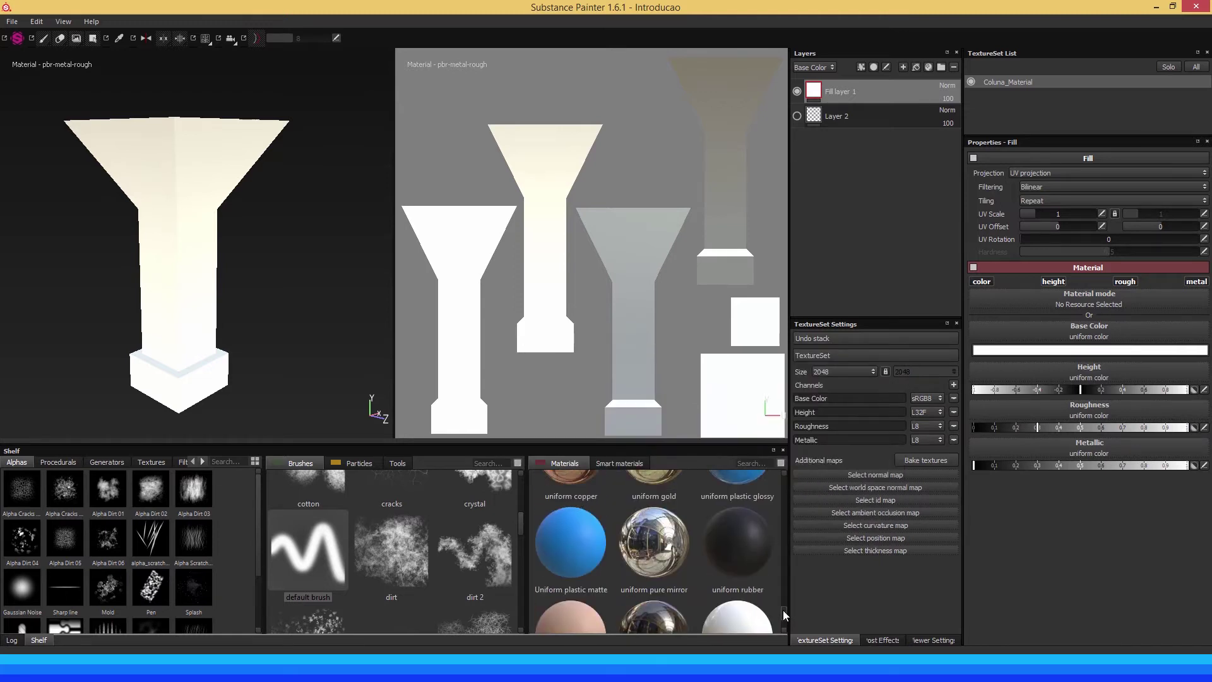
mouse_move(570, 541)
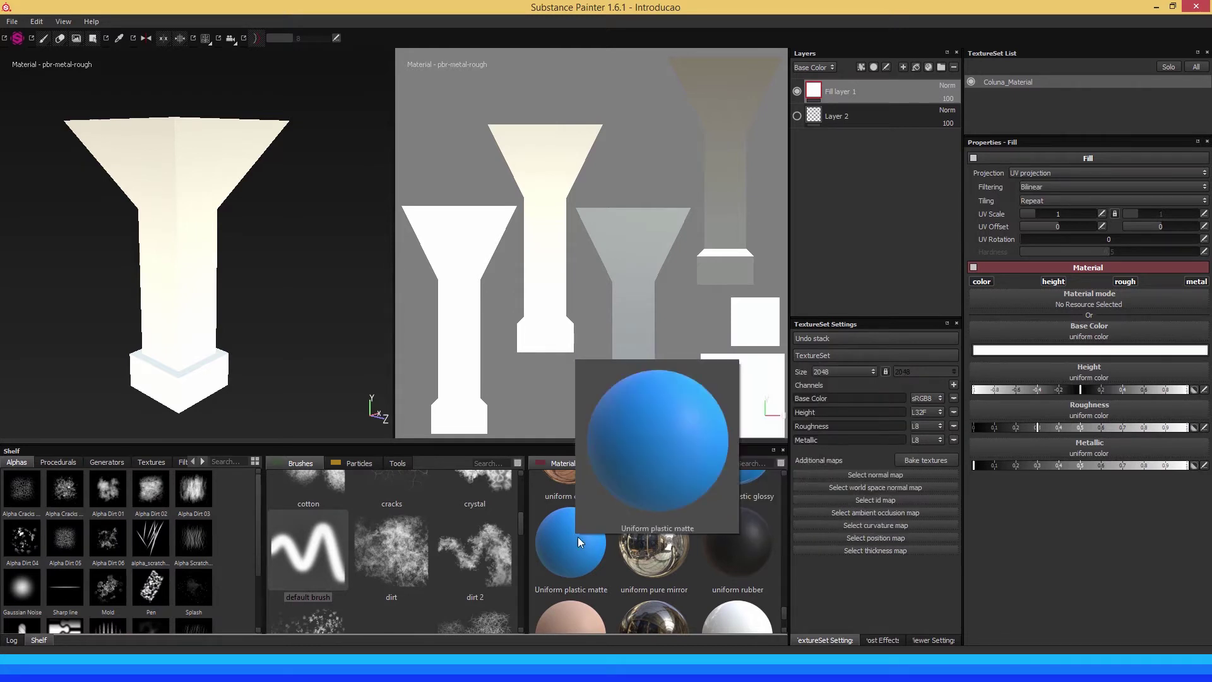
scroll(783, 609, up, 1)
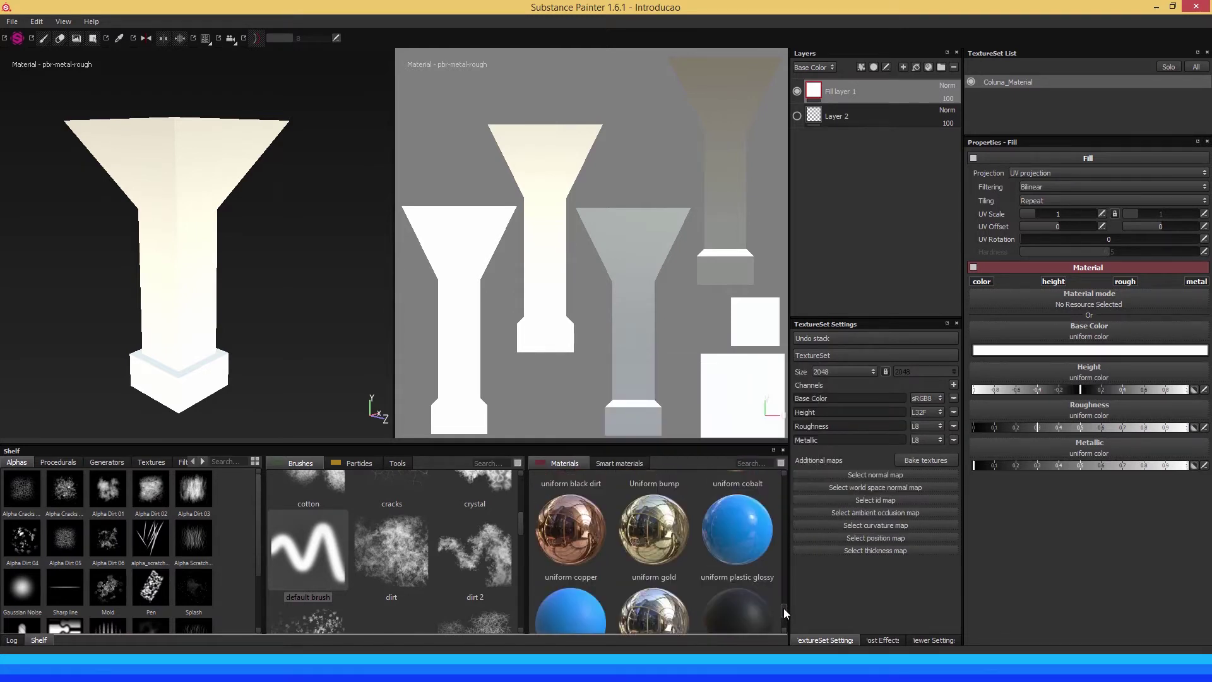
scroll(783, 608, up, 1)
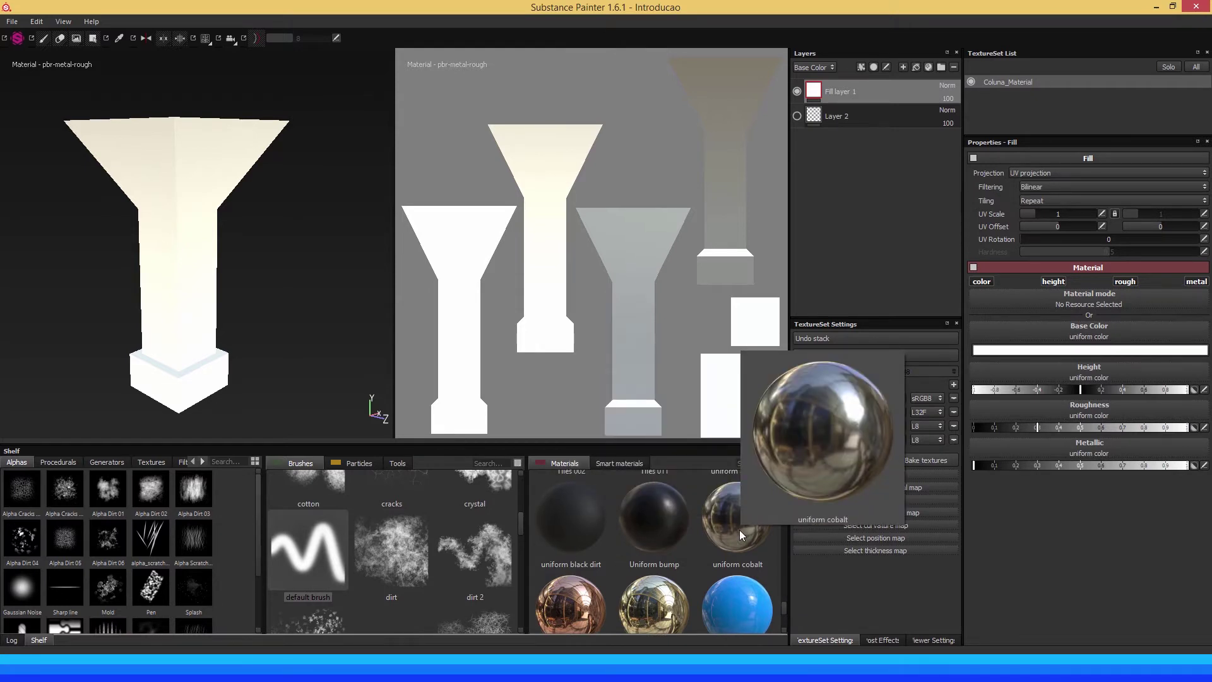
scroll(785, 603, up, 1)
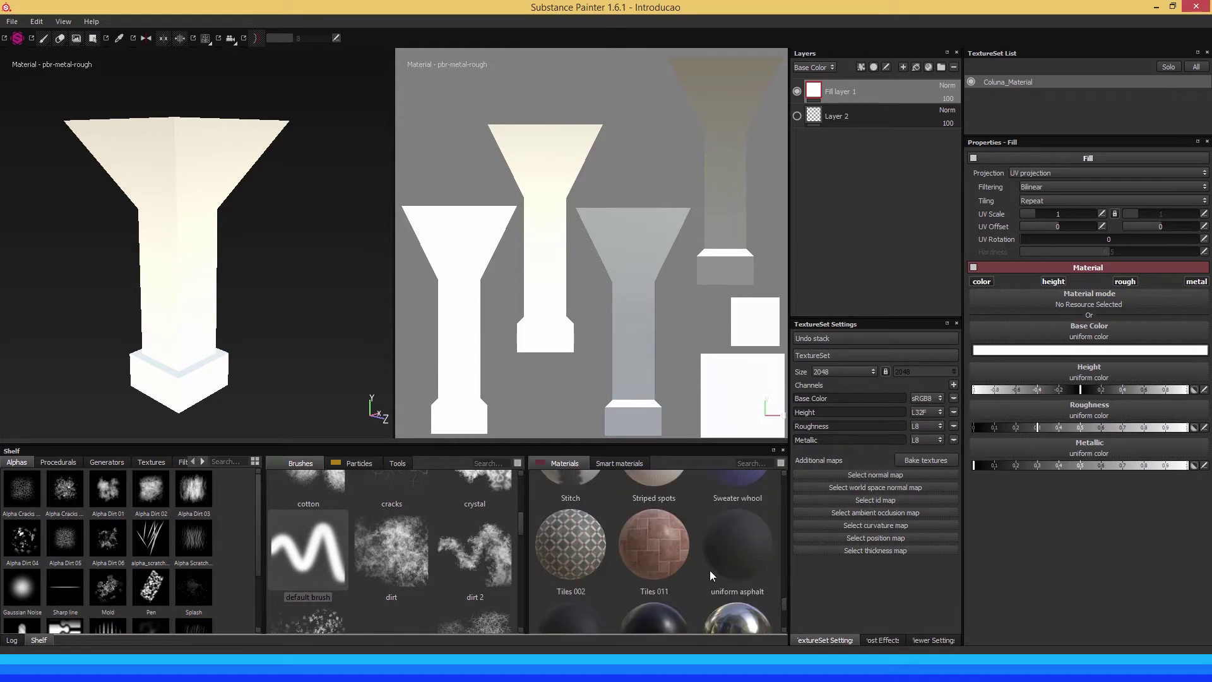
mouse_move(736, 549)
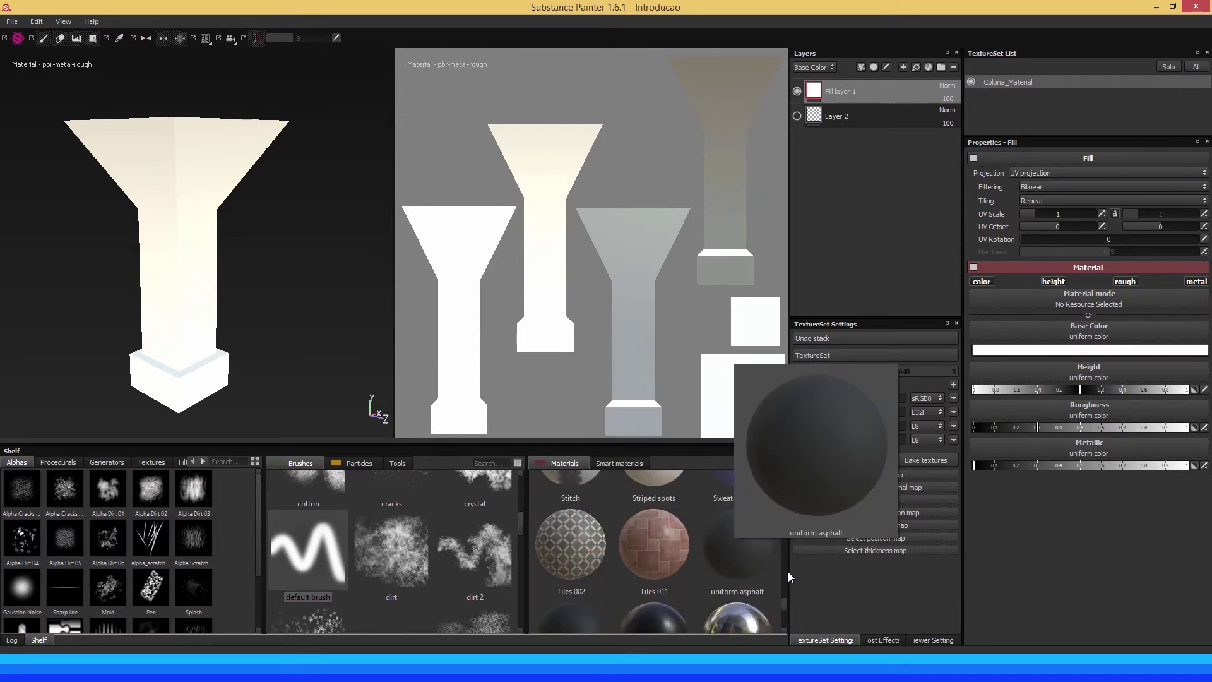
drag(786, 599, 782, 476)
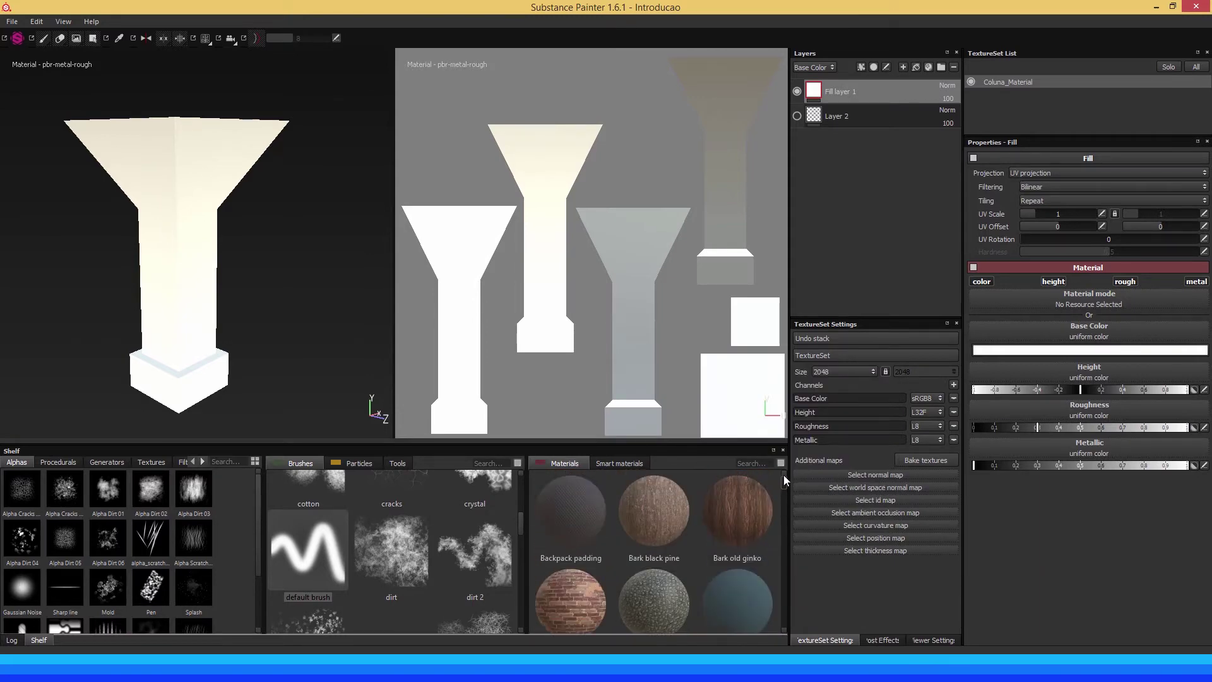
scroll(782, 480, down, 1)
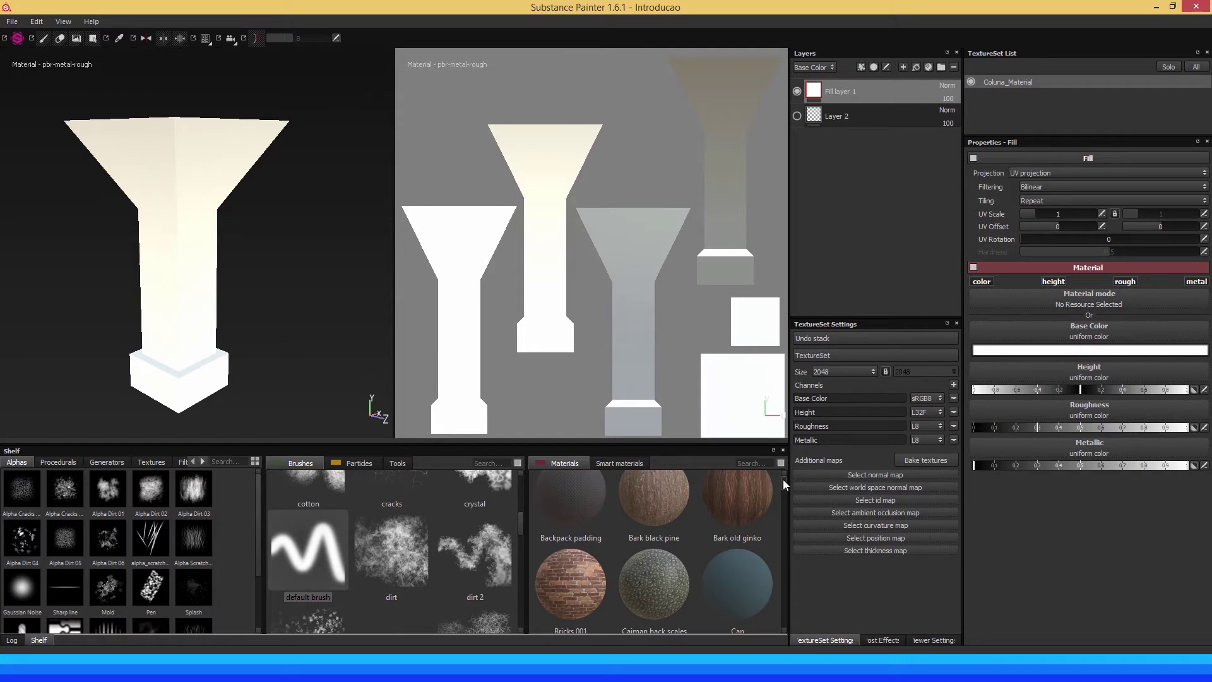
scroll(783, 479, down, 2)
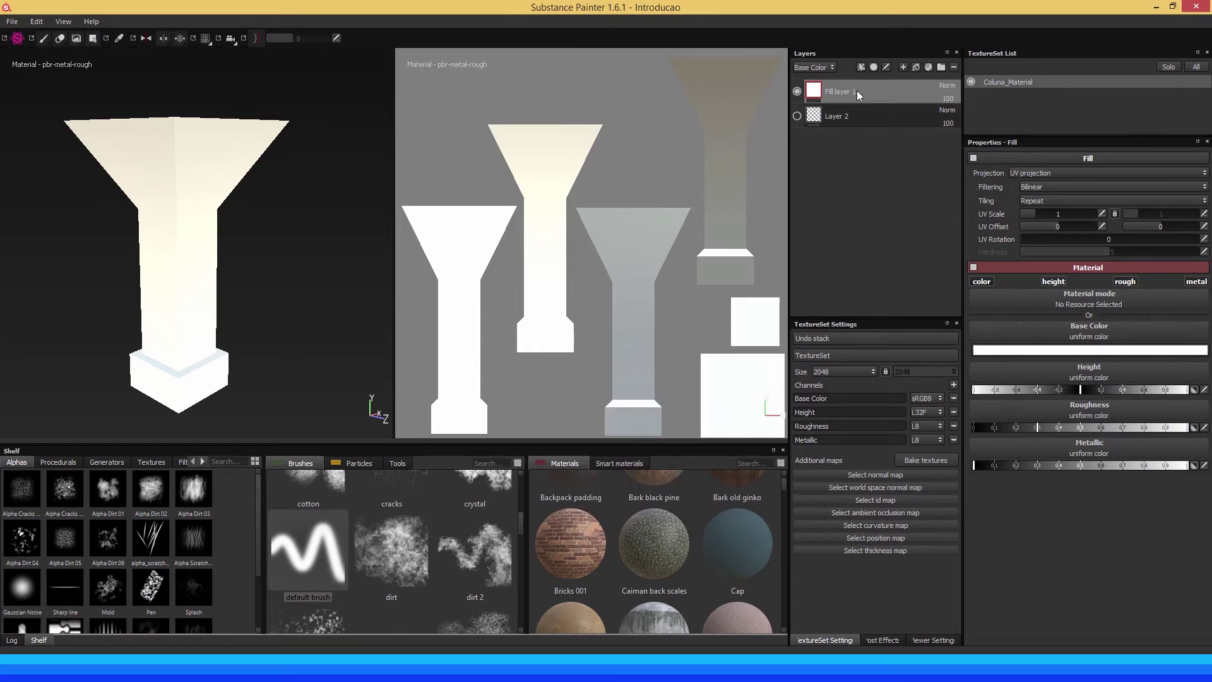
Load Bricks 001 into Fill layer 1 and inspect the brick column under rotated lighting
click(561, 536)
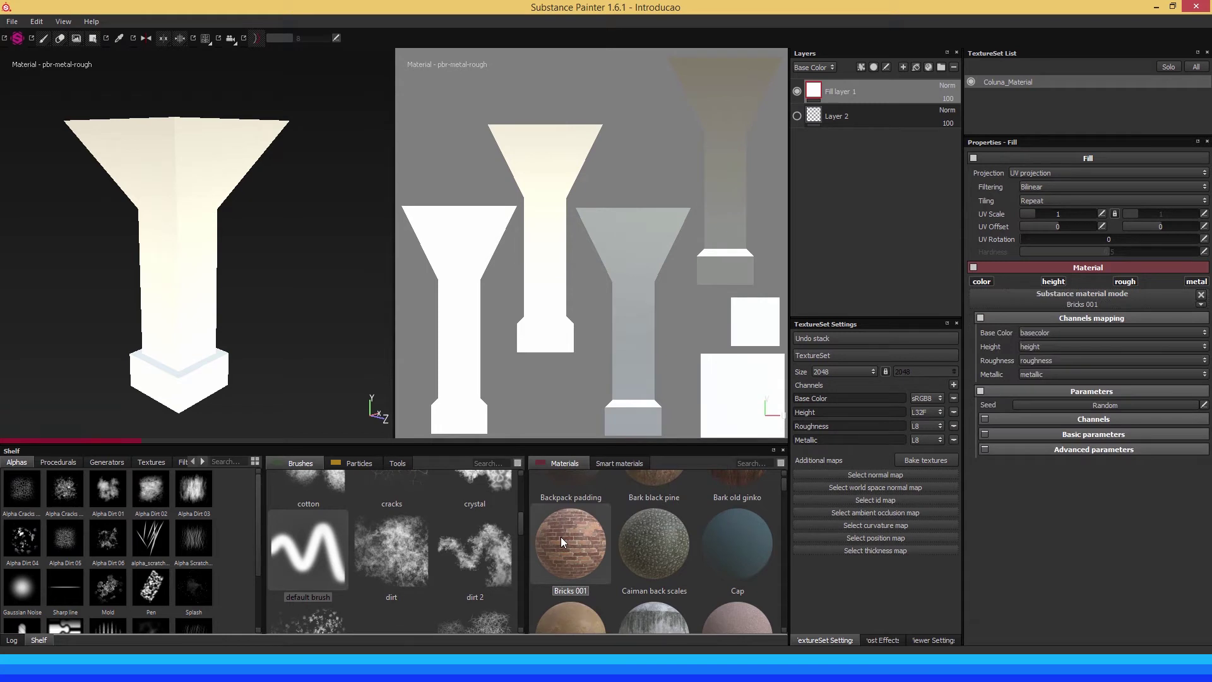
mouse_move(561, 537)
mouse_down()
mouse_move(313, 335)
mouse_move(843, 90)
mouse_up()
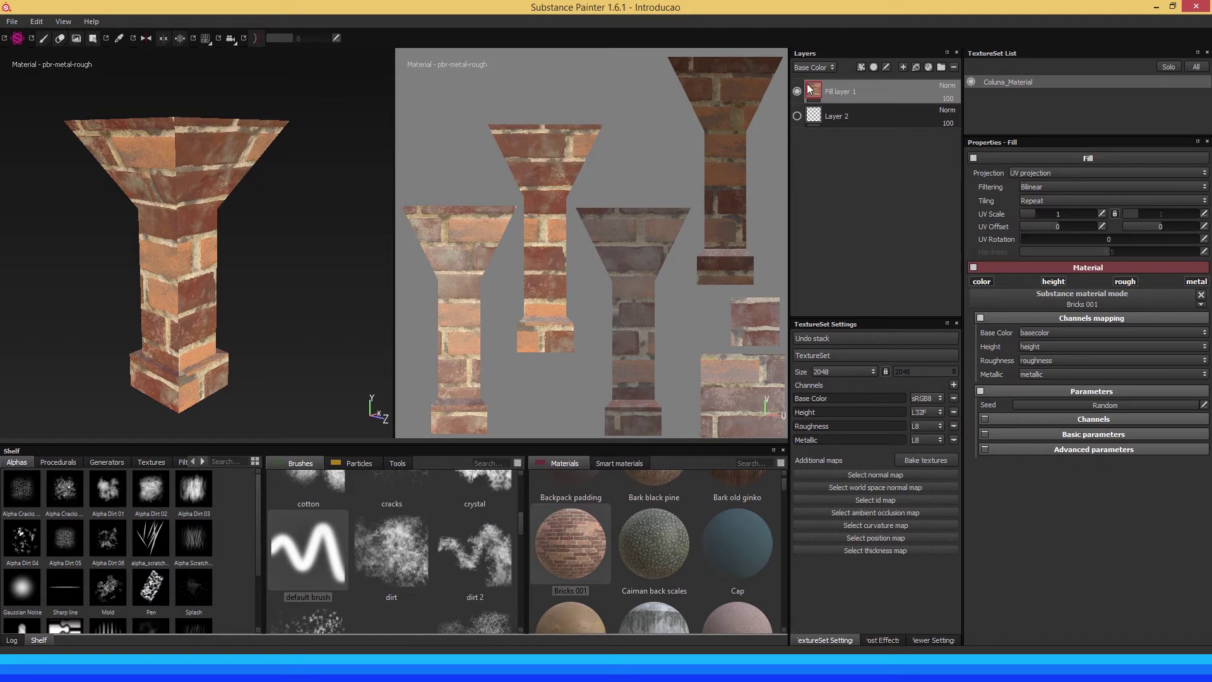
mouse_move(185, 308)
alt+mouse_down()
mouse_move(274, 284)
mouse_move(278, 257)
mouse_move(194, 268)
mouse_move(212, 249)
alt+mouse_up()
mouse_move(212, 248)
alt+right_down()
mouse_move(260, 257)
mouse_move(244, 257)
mouse_move(235, 211)
mouse_move(232, 256)
mouse_move(238, 243)
alt+right_up()
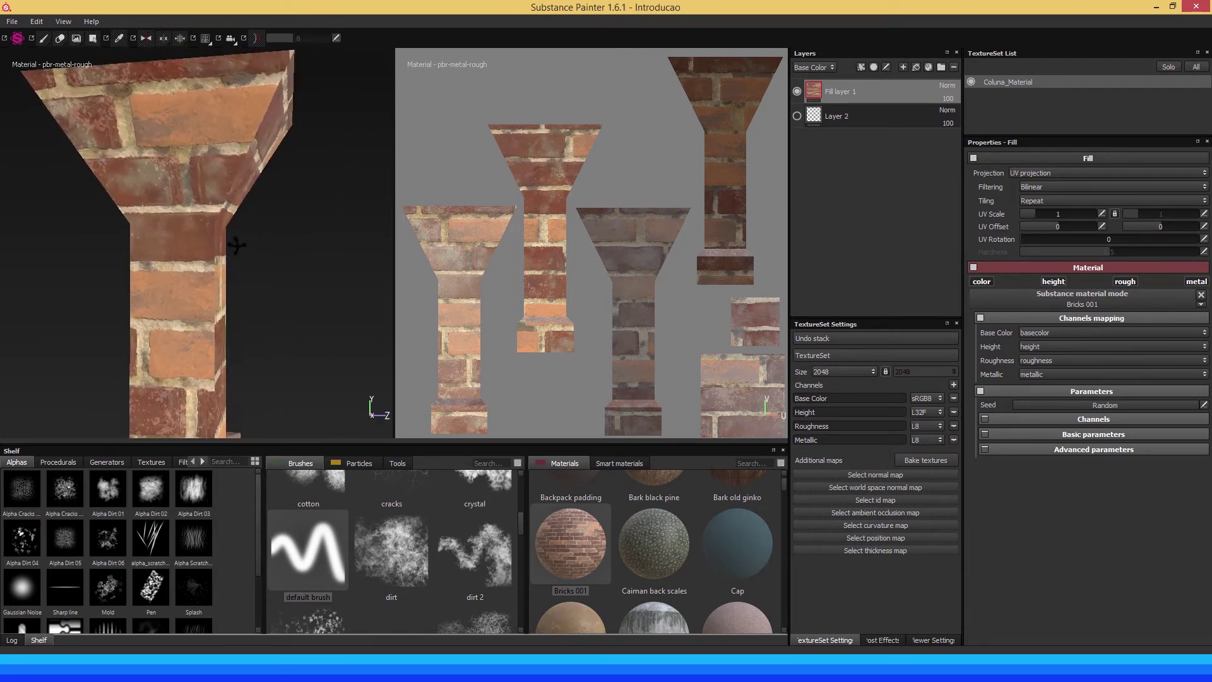
mouse_move(249, 243)
alt+mouse_down()
mouse_move(157, 202)
mouse_move(176, 236)
mouse_move(211, 203)
mouse_move(252, 210)
alt+mouse_up()
shift+right_drag(251, 211, 347, 203)
mouse_move(347, 203)
alt+mouse_down()
mouse_move(233, 216)
mouse_move(251, 172)
mouse_move(354, 230)
mouse_move(229, 237)
mouse_move(154, 208)
mouse_move(190, 208)
alt+mouse_up()
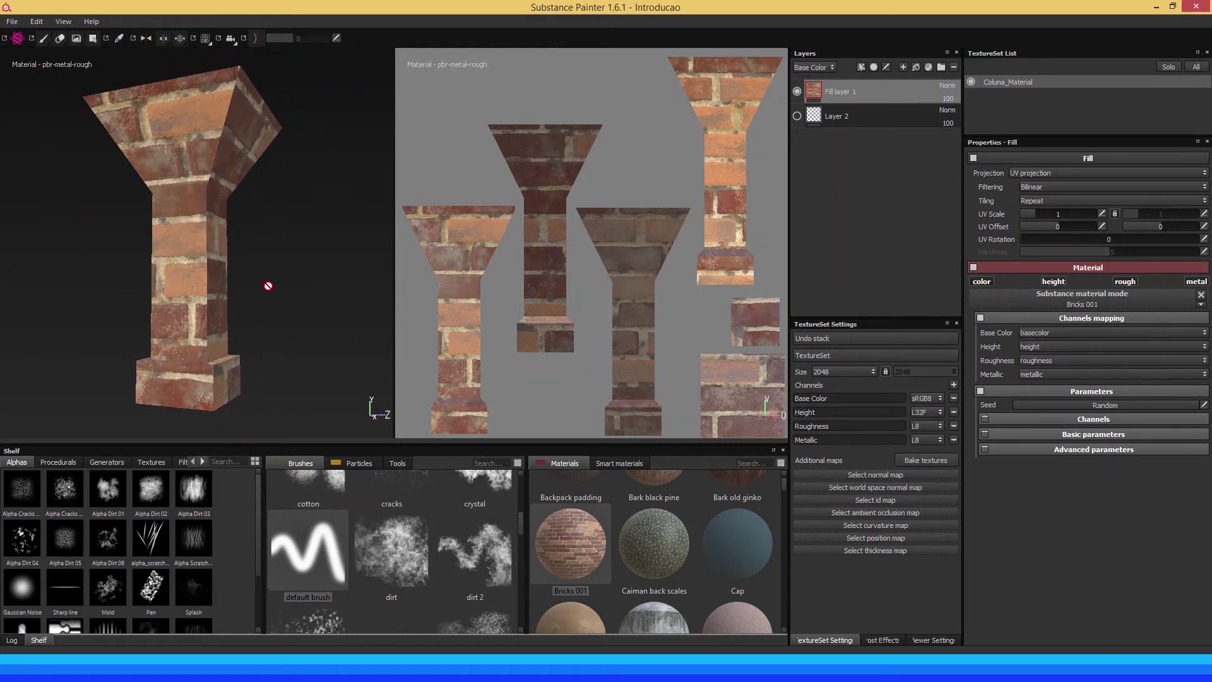
Rename Fill layer 1 to 'Bricks'
double_click(843, 92)
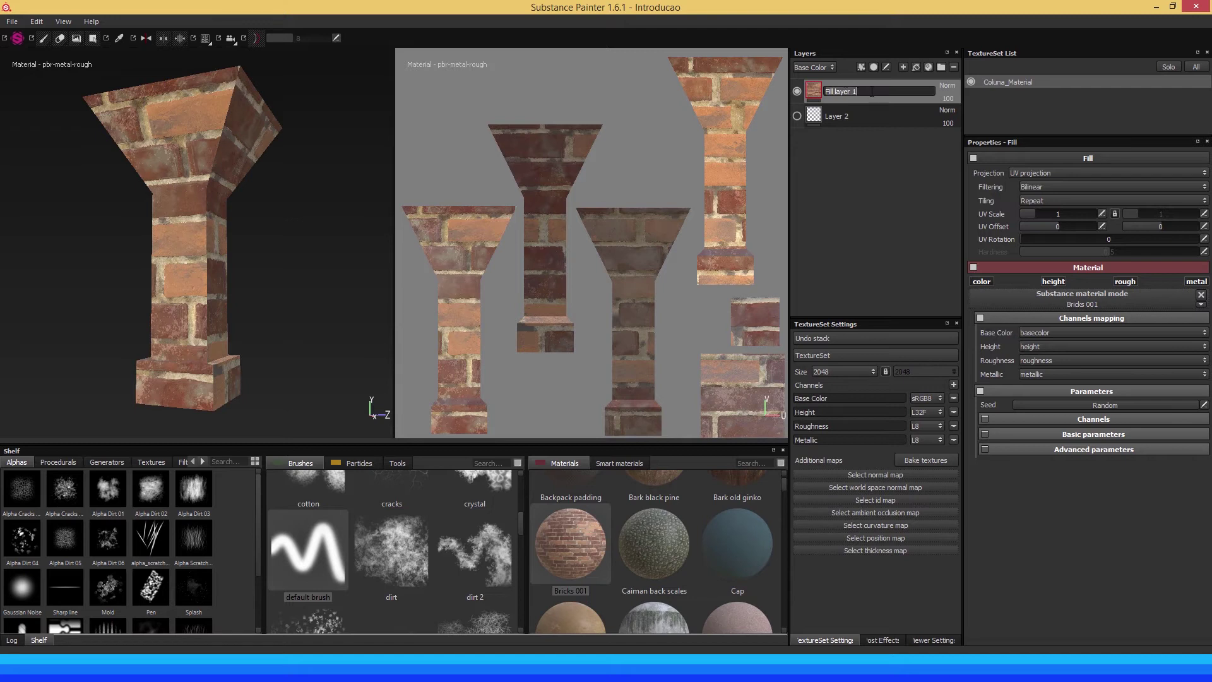
text(B)
text(ricks)
key(Return)
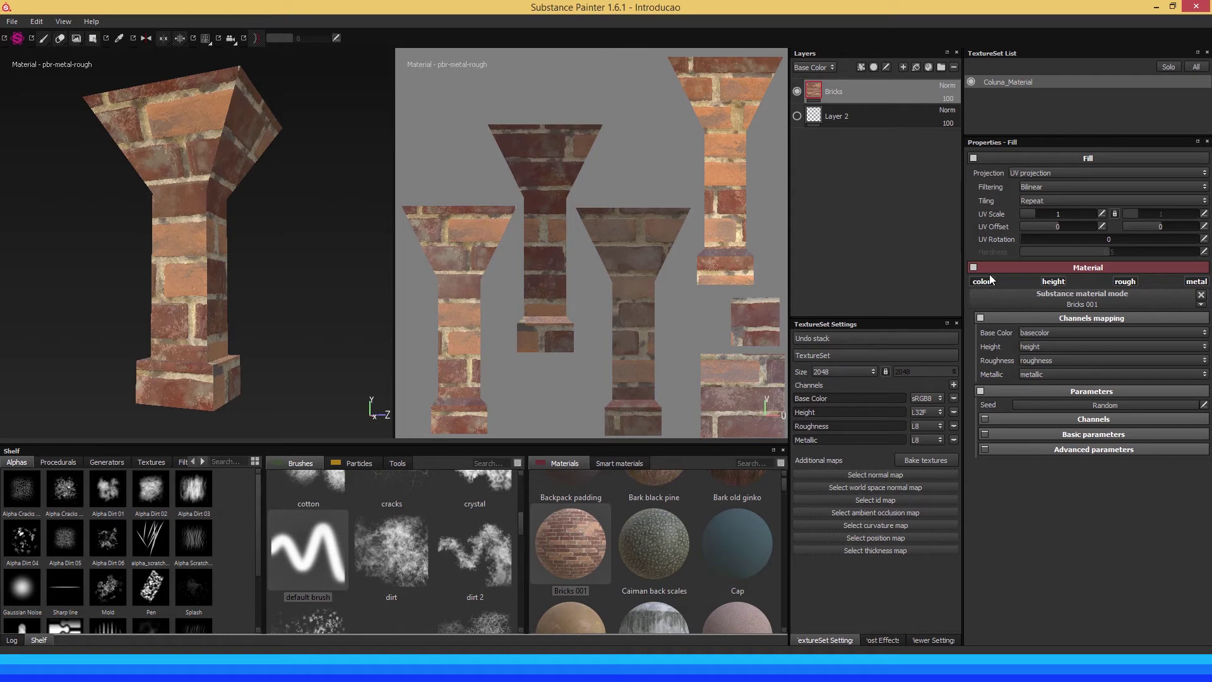
click(984, 419)
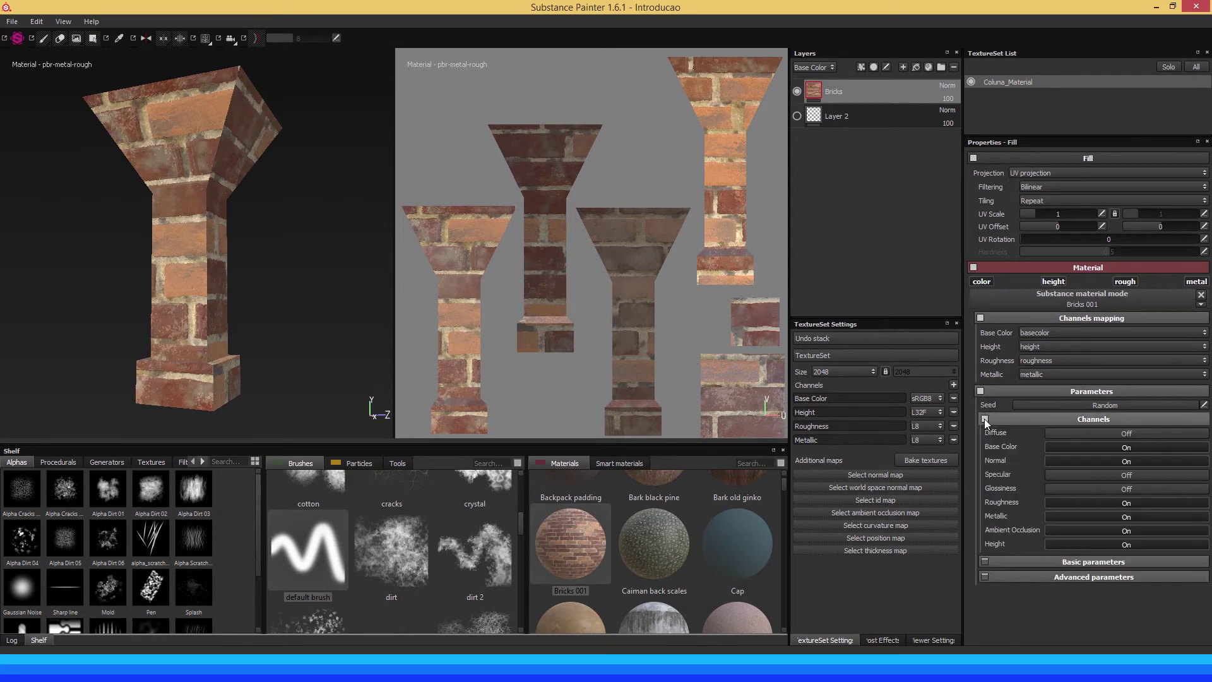
click(985, 419)
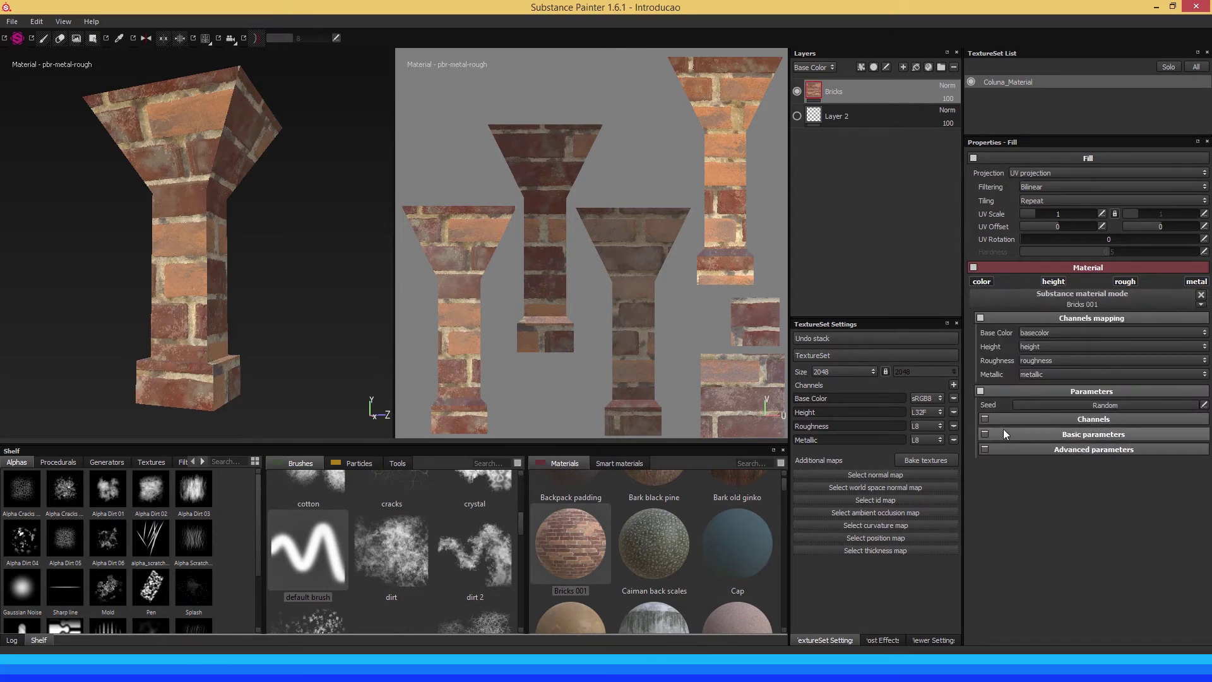
click(984, 432)
click(987, 434)
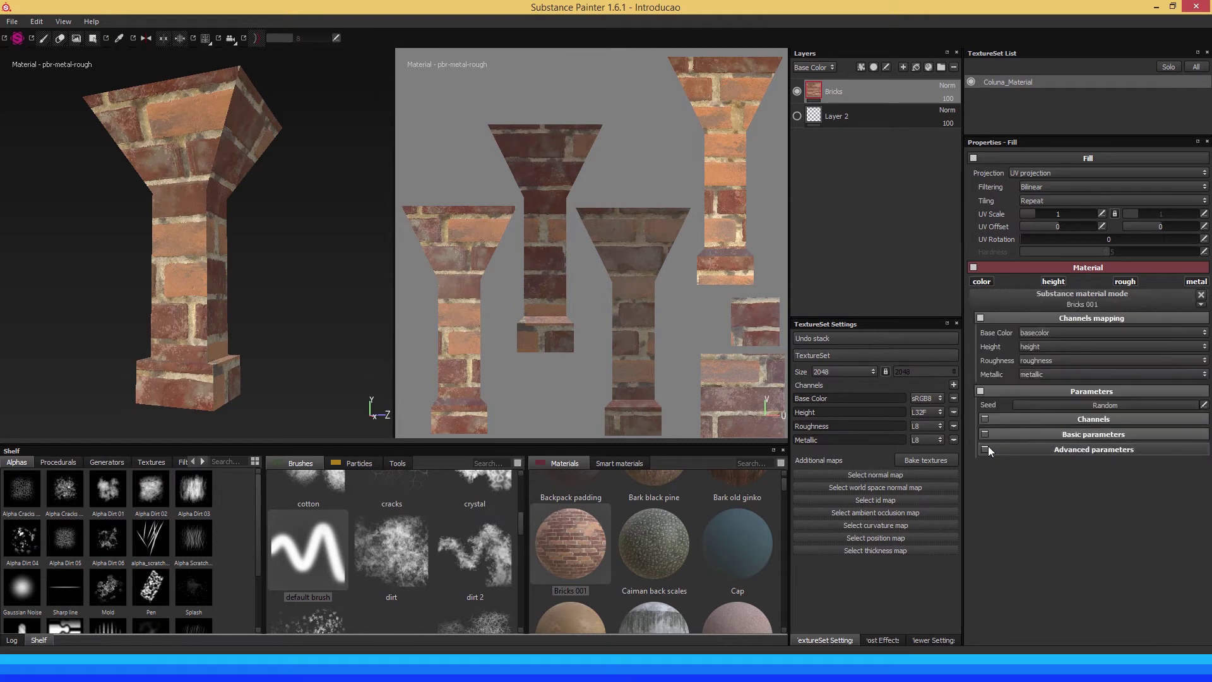
click(986, 449)
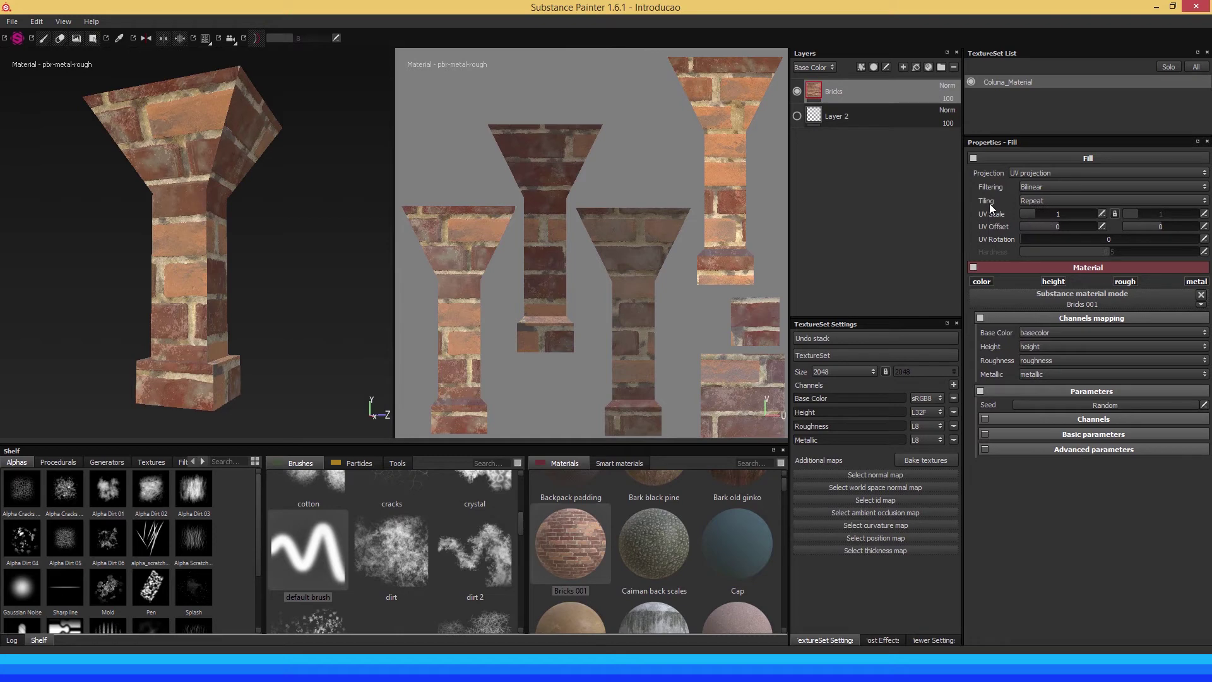
Raise the Bricks fill UV scale to 2.672 and zoom in on the pillar
click(1035, 213)
drag(1035, 213, 1040, 213)
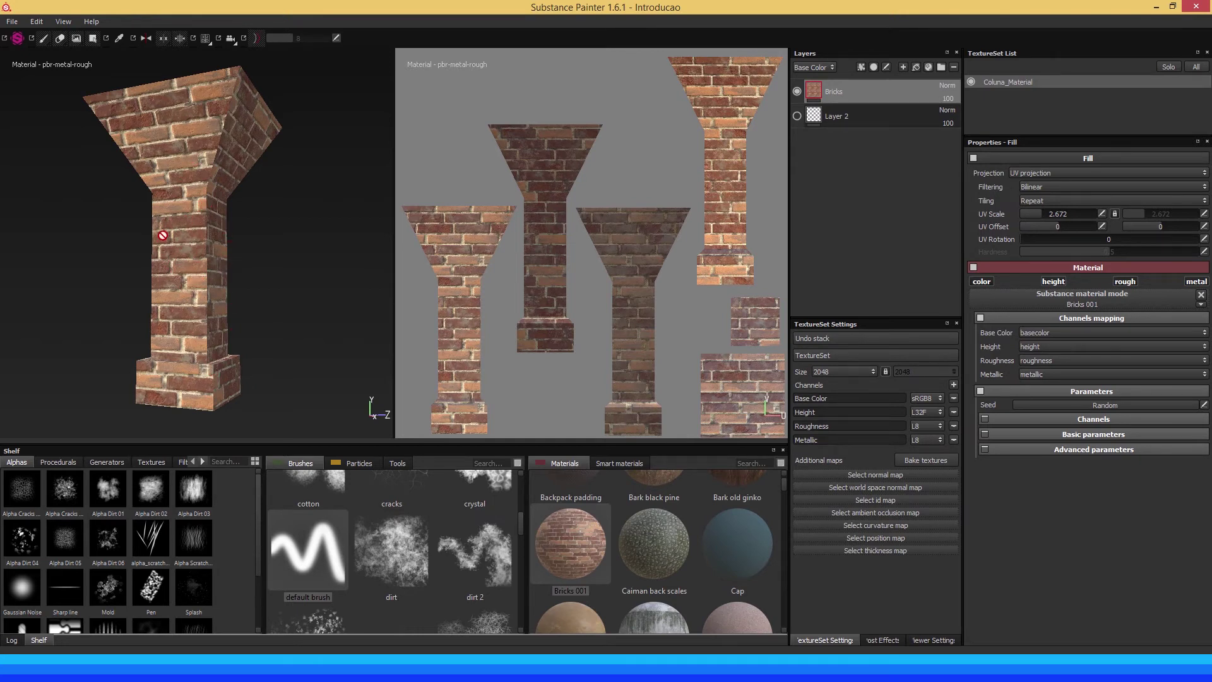
mouse_move(163, 235)
alt+right_down()
mouse_move(224, 264)
mouse_move(149, 311)
alt+right_up()
mouse_move(149, 311)
alt+middle_down()
mouse_move(184, 306)
mouse_move(121, 286)
mouse_move(158, 328)
mouse_move(188, 305)
alt+middle_up()
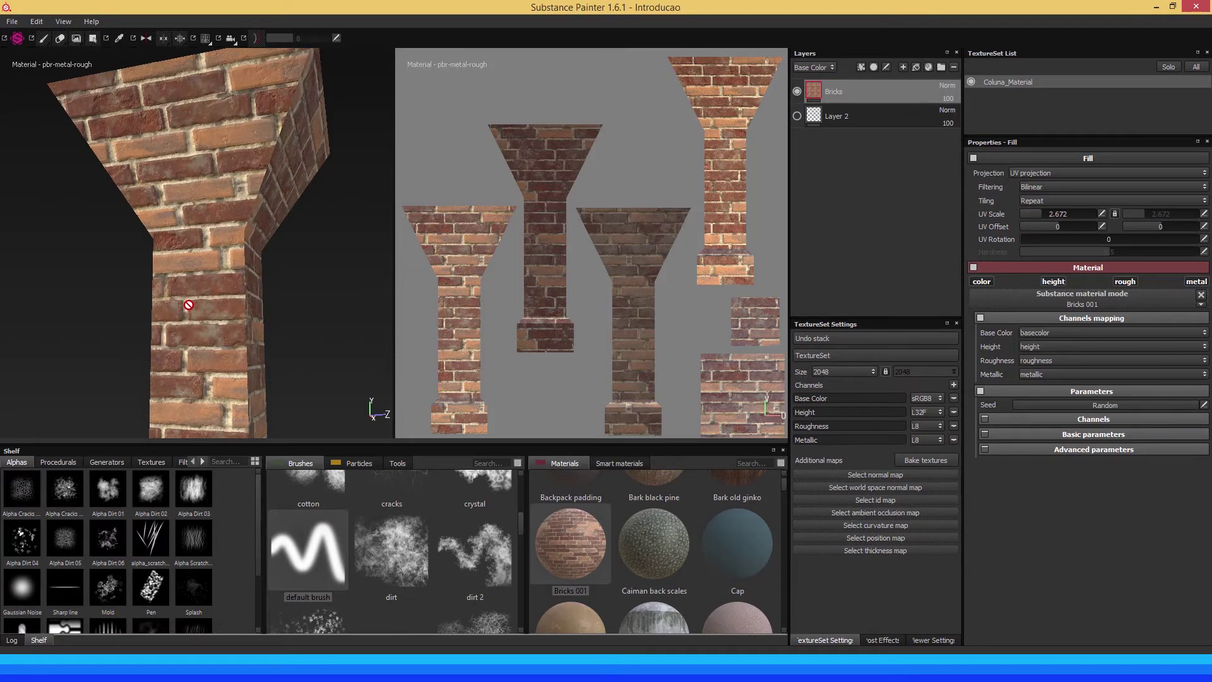
Undo the previous tiling and set the Bricks UV scale to 2.921 instead
key(ctrl+z)
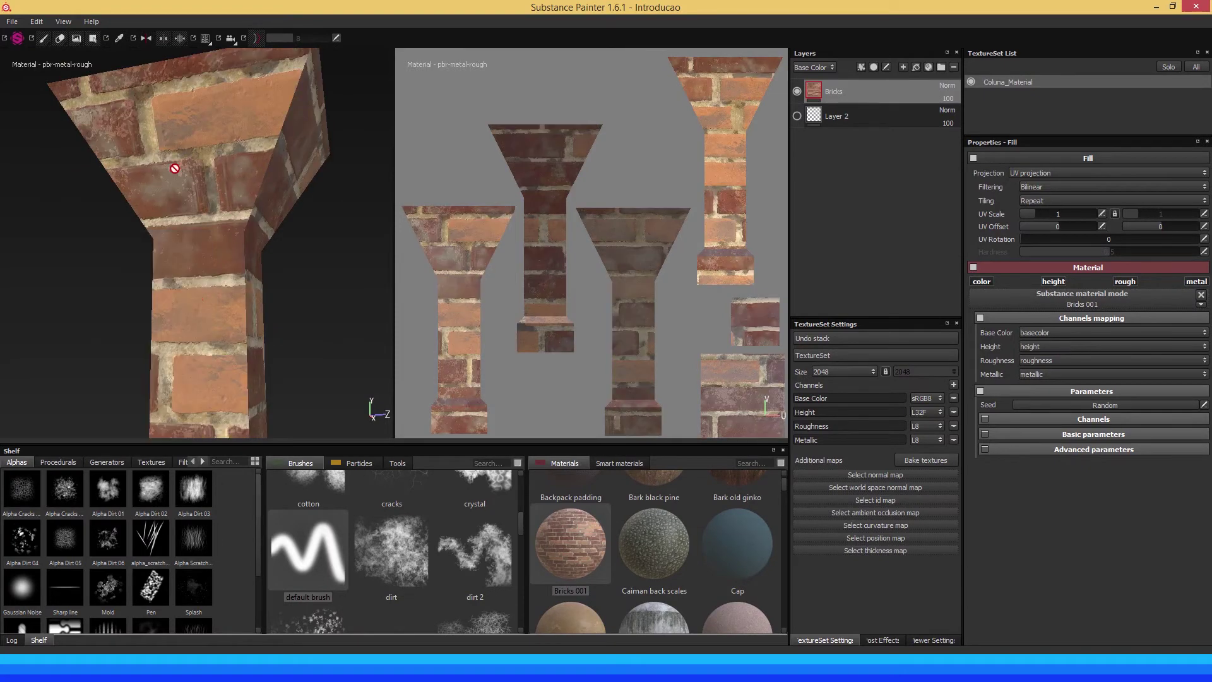
alt+right_drag(238, 333, 173, 292)
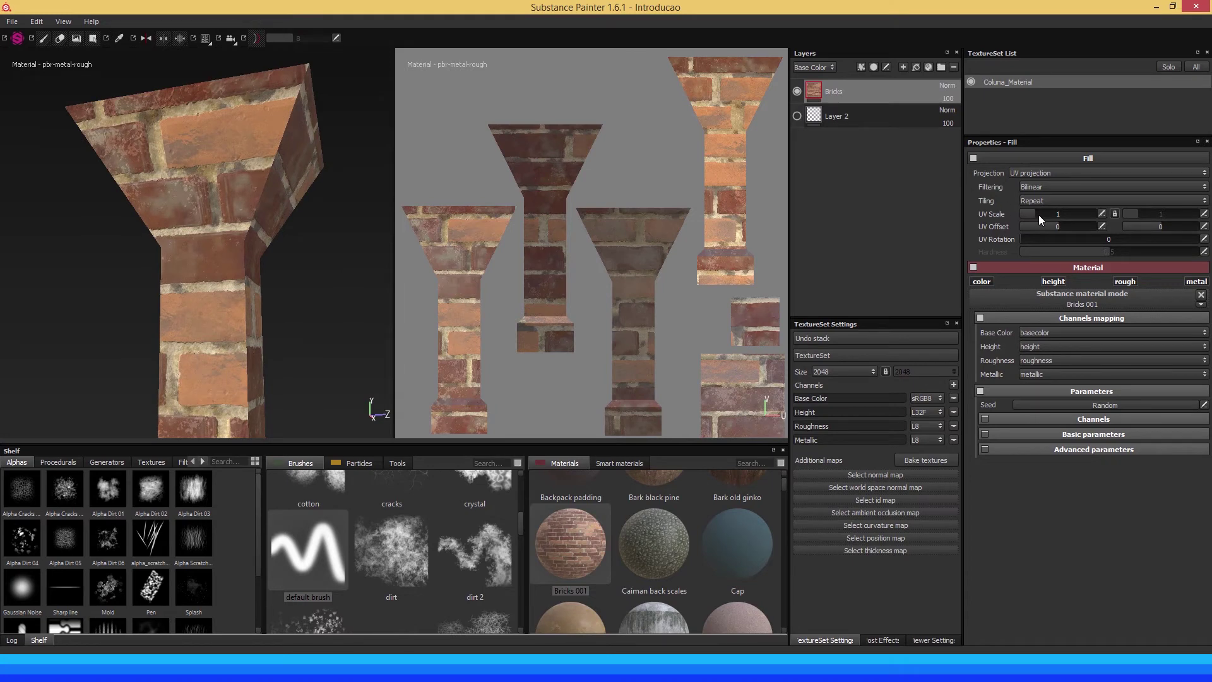
drag(1038, 214, 1042, 214)
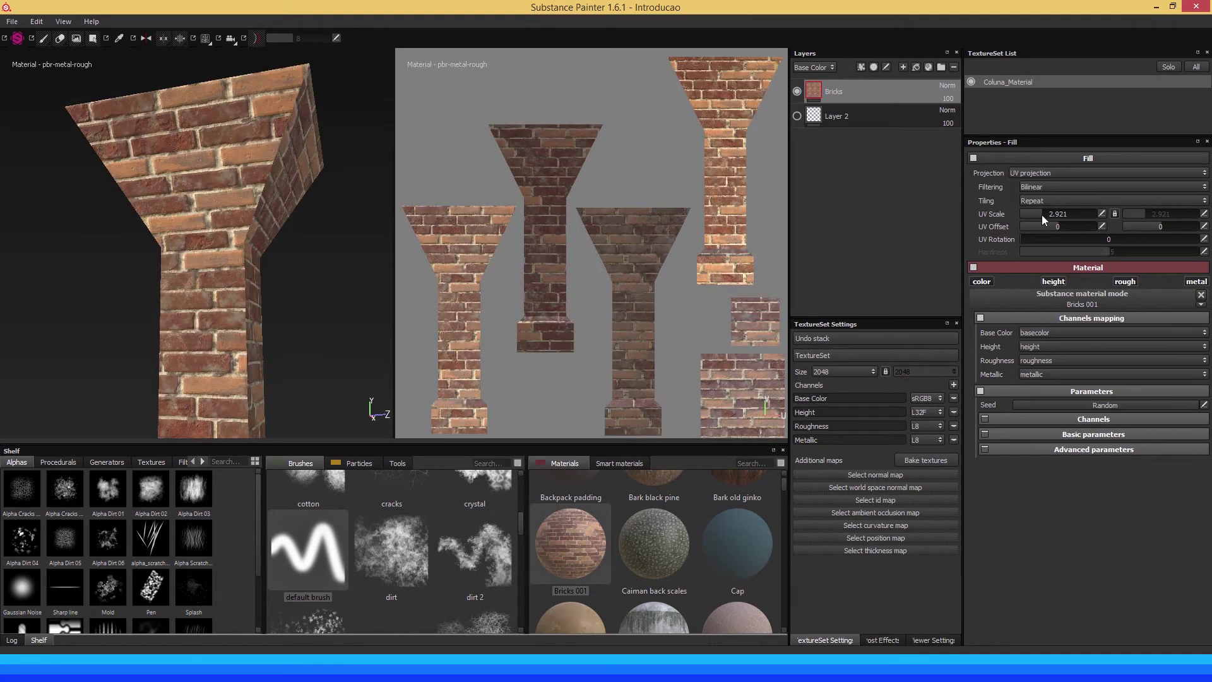
alt+drag(162, 278, 156, 284)
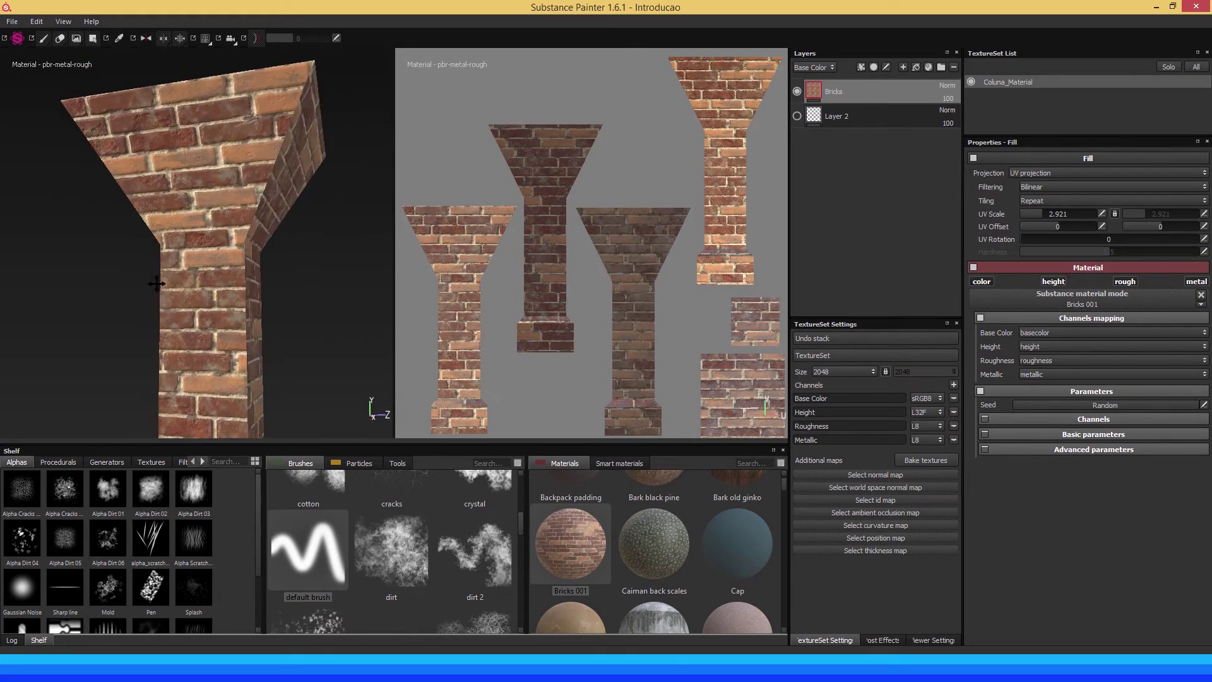
mouse_move(155, 284)
alt+right_down()
mouse_move(202, 257)
mouse_move(267, 327)
mouse_move(259, 294)
alt+right_up()
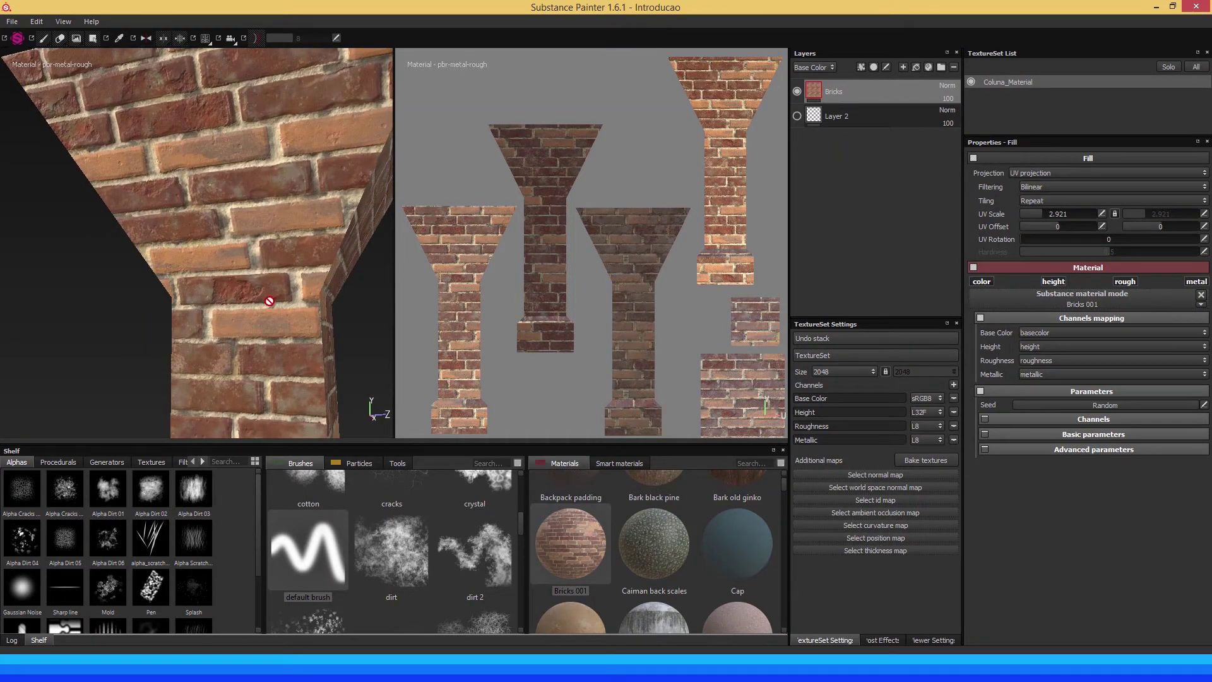
Rotate the environment lighting to check shading across the bricks
mouse_move(254, 287)
shift+right_down()
mouse_move(272, 294)
mouse_move(256, 284)
shift+right_up()
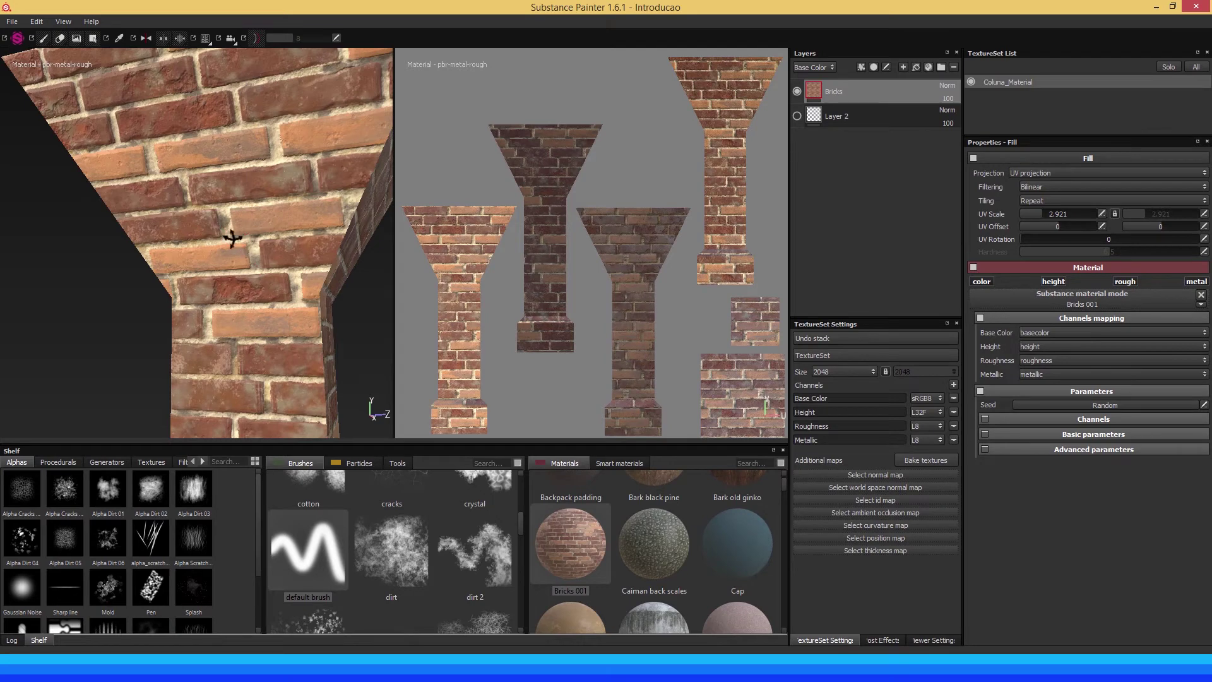
shift+right_drag(230, 239, 230, 239)
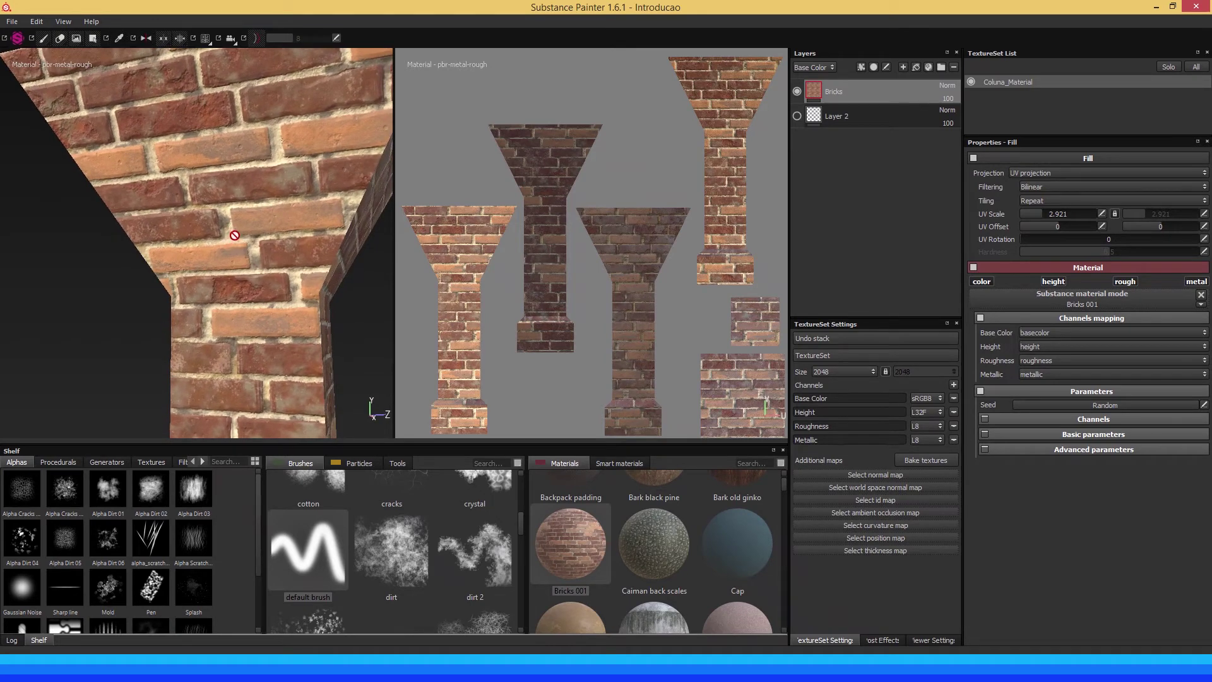
mouse_move(221, 226)
shift+right_down()
mouse_move(238, 223)
mouse_move(211, 221)
mouse_move(243, 221)
mouse_move(214, 217)
mouse_move(254, 222)
shift+right_up()
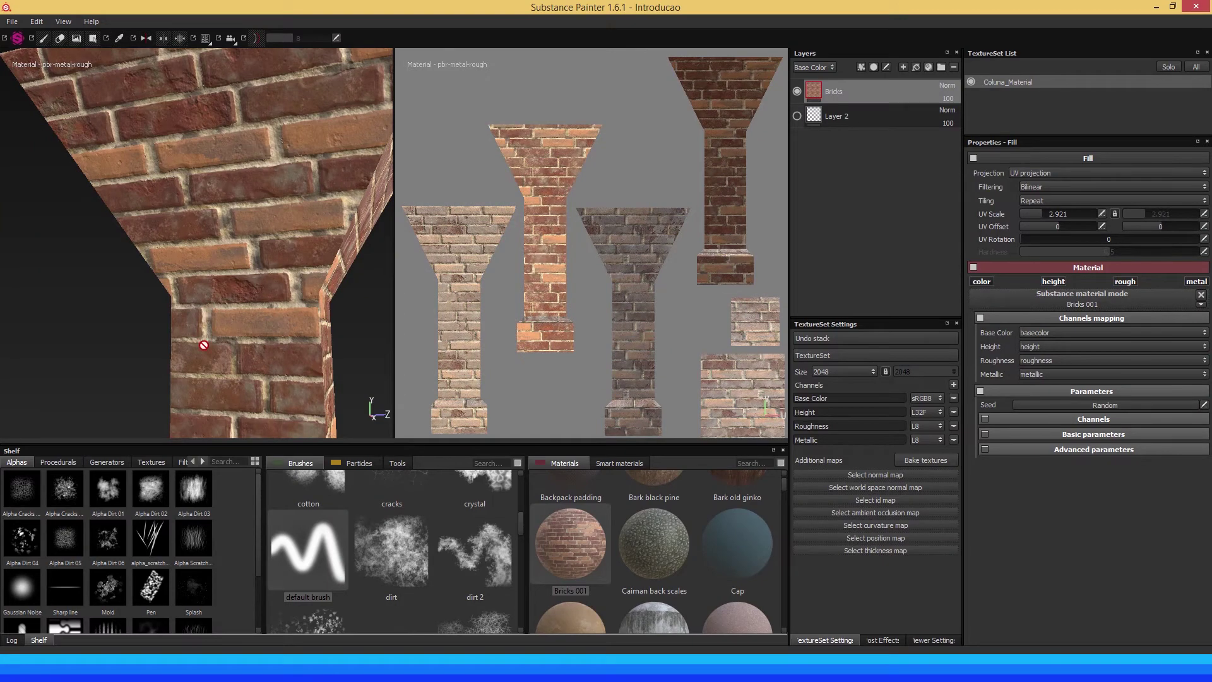
mouse_move(253, 264)
shift+right_down()
mouse_move(268, 263)
mouse_move(224, 253)
shift+right_up()
Orbit, recenter and zoom in to inspect the column's flared top
mouse_move(204, 308)
alt+mouse_down()
mouse_move(251, 278)
mouse_move(237, 132)
alt+mouse_up()
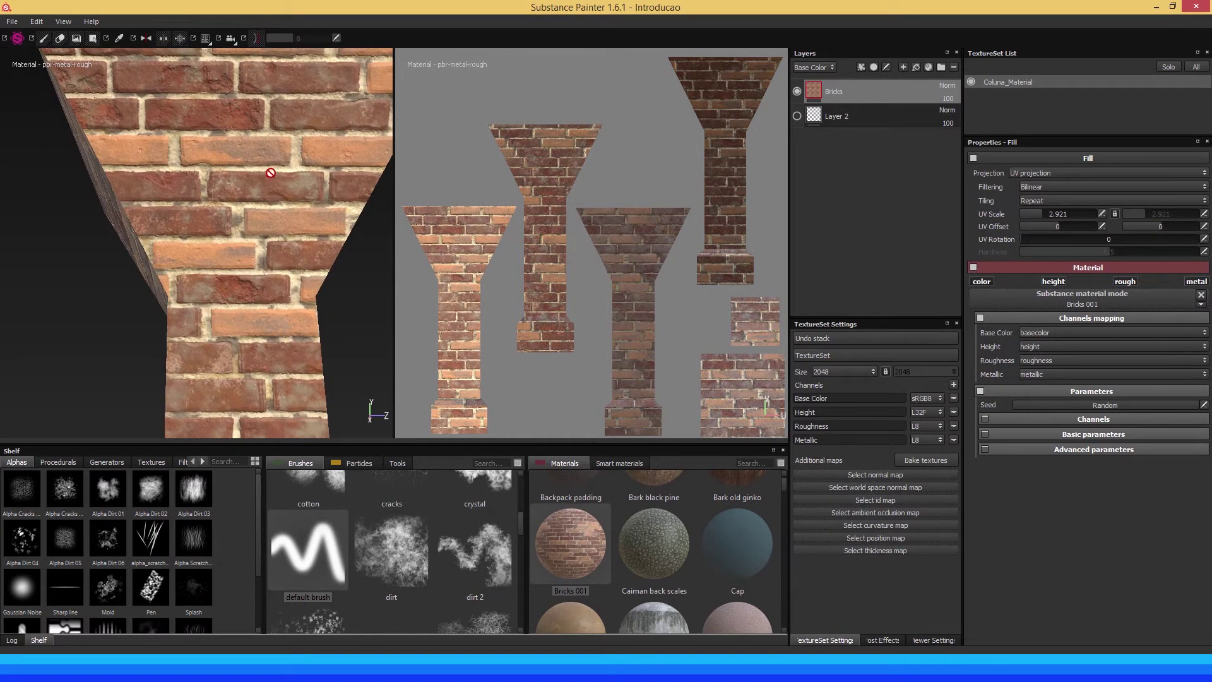
mouse_move(227, 116)
alt+middle_down()
mouse_move(219, 184)
mouse_move(249, 225)
mouse_move(184, 319)
mouse_move(225, 203)
mouse_move(238, 339)
mouse_move(230, 259)
mouse_move(211, 278)
mouse_move(200, 333)
mouse_move(203, 257)
alt+middle_up()
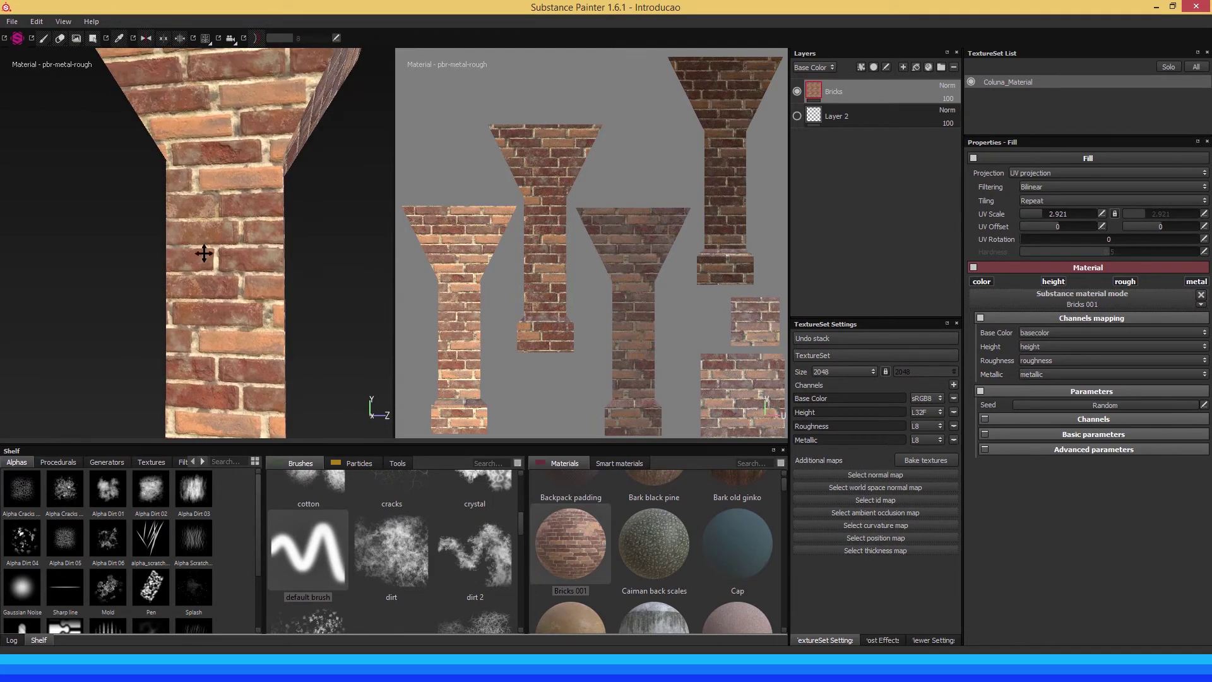
mouse_move(203, 257)
alt+right_down()
mouse_move(219, 246)
mouse_move(237, 268)
alt+right_up()
alt+drag(237, 268, 256, 290)
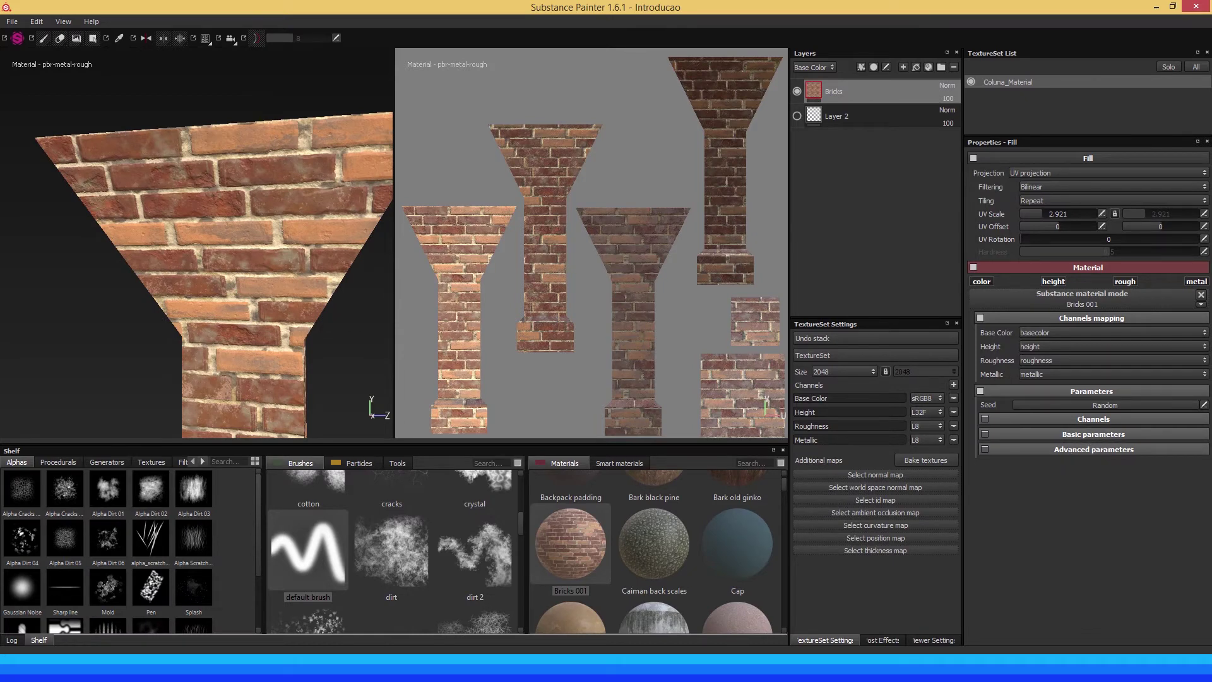
key(f)
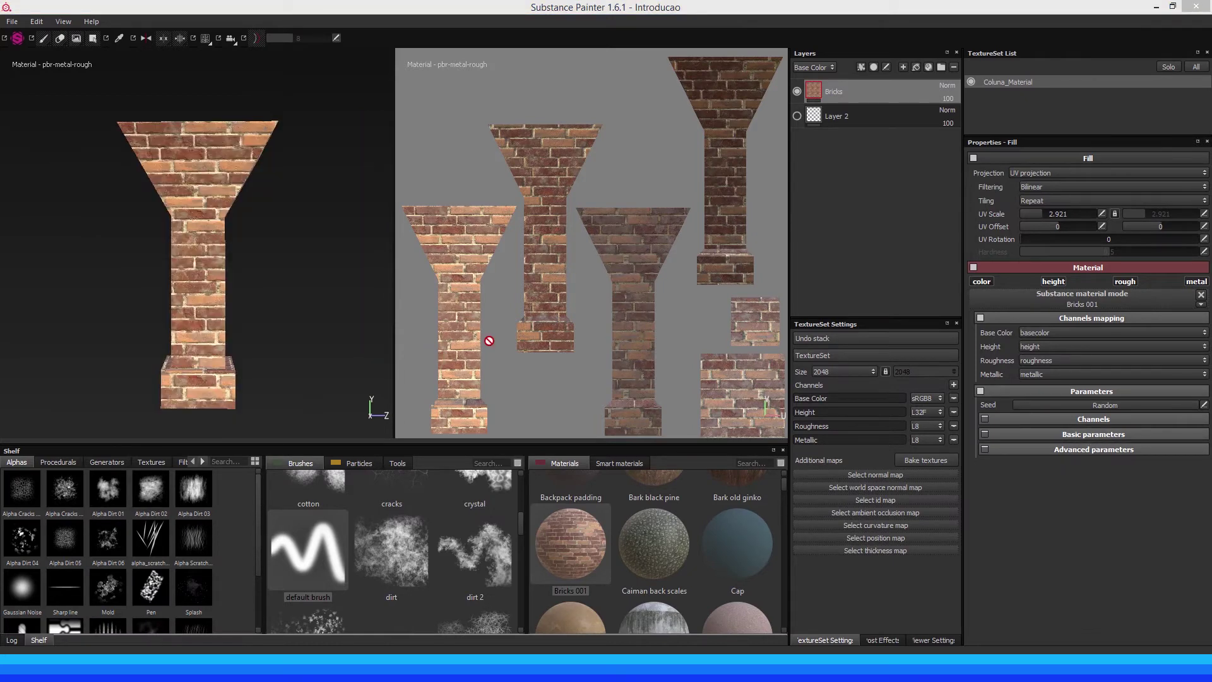
alt+right_drag(98, 214, 216, 278)
alt+drag(216, 278, 189, 241)
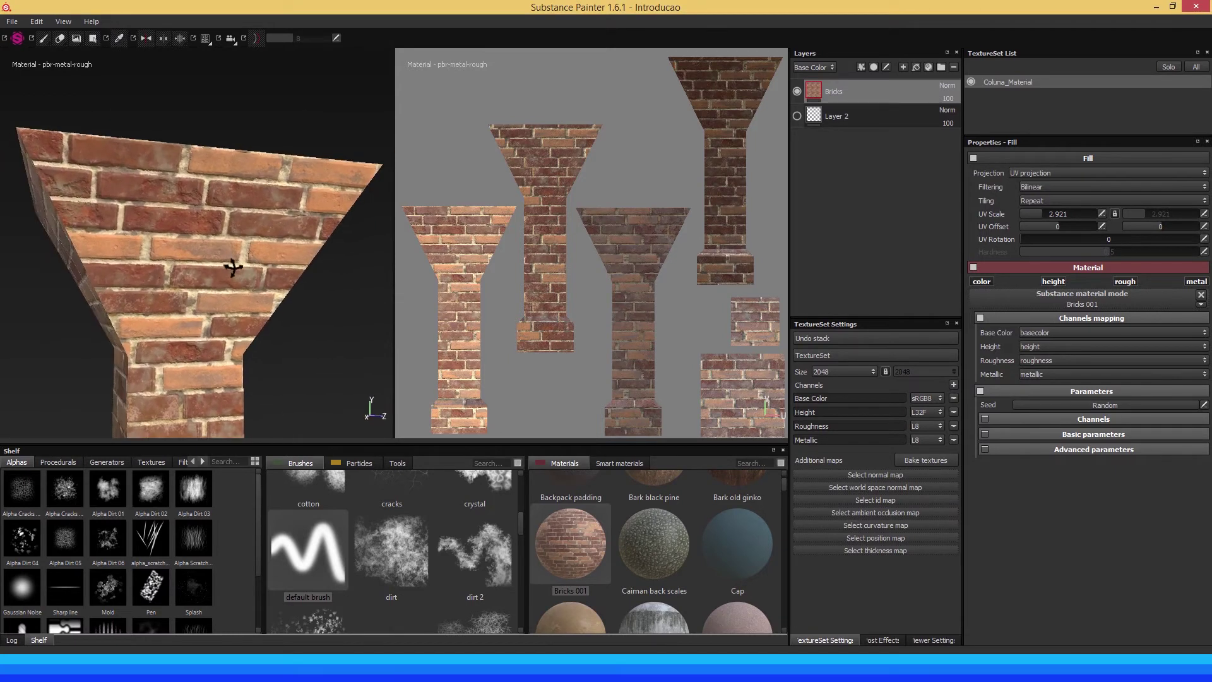
alt+right_drag(188, 241, 217, 272)
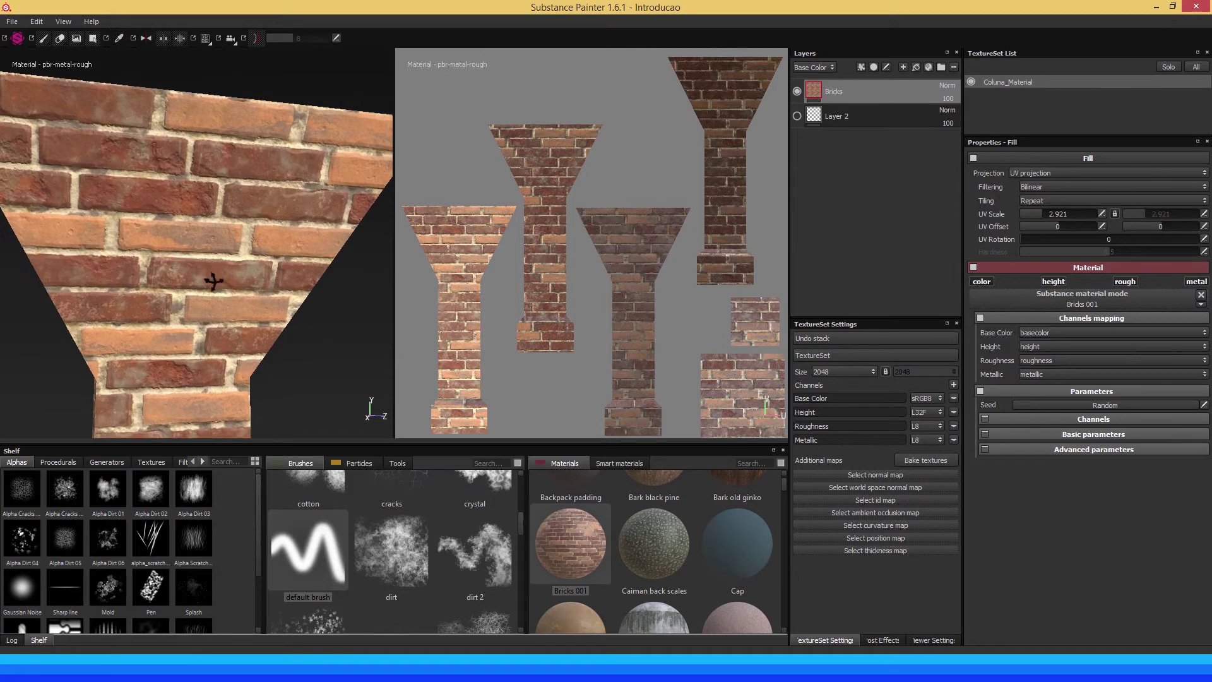
alt+middle_drag(217, 272, 244, 278)
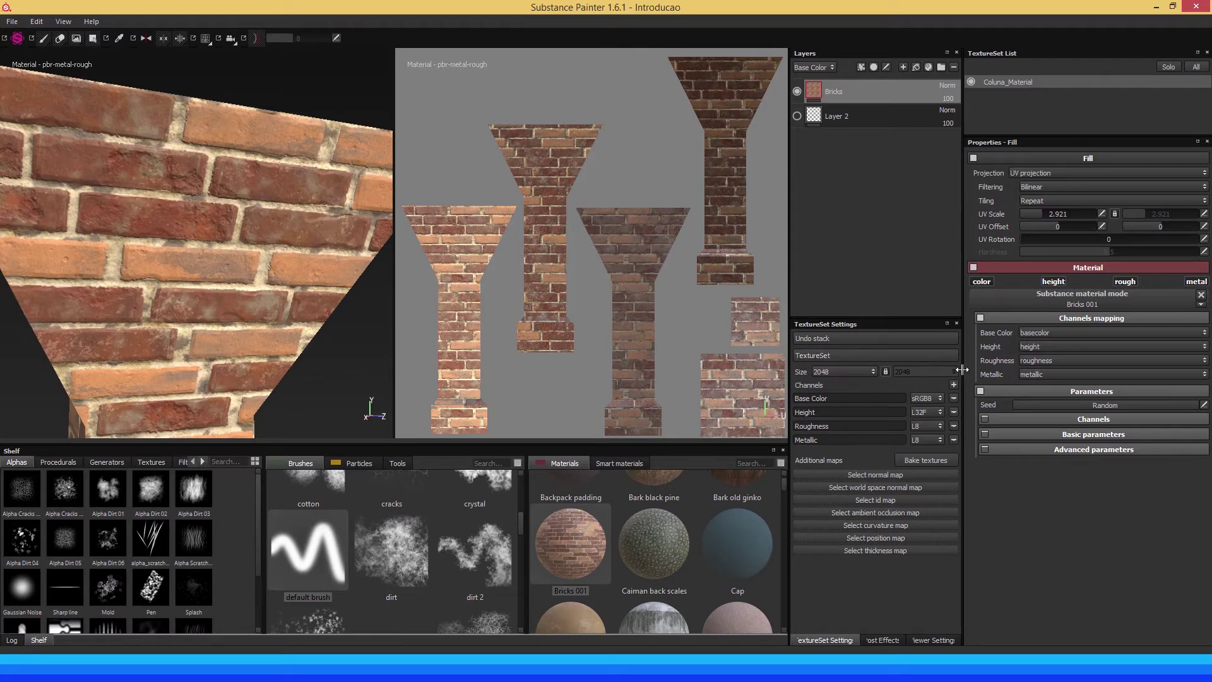
Set the Bricks fill rotation to about 69 and its UV offset to 0
drag(961, 370, 926, 369)
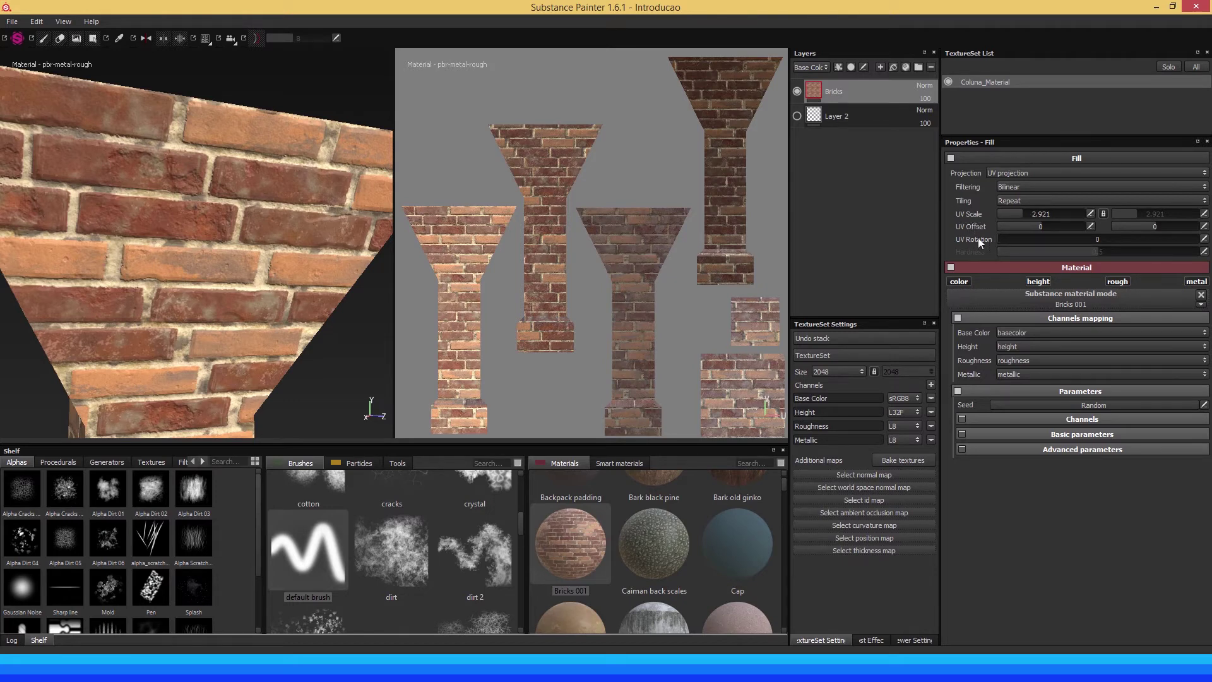
drag(996, 240, 1050, 245)
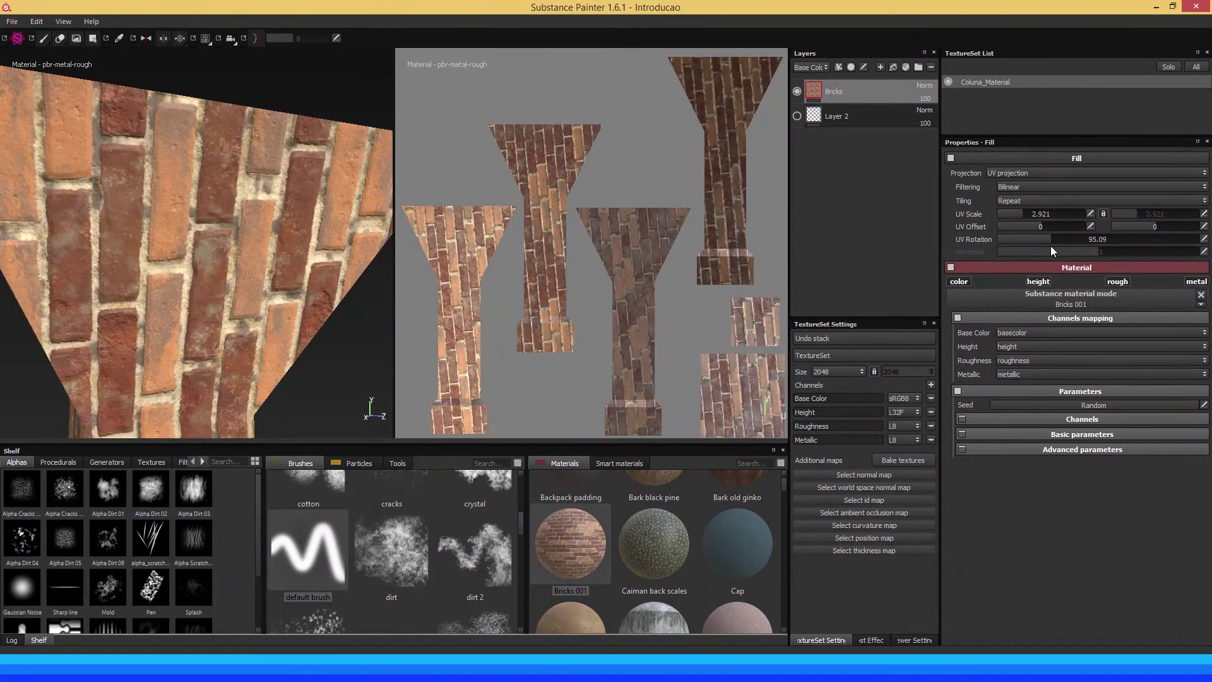
mouse_move(1051, 245)
mouse_down()
mouse_move(990, 240)
mouse_move(1041, 226)
mouse_up()
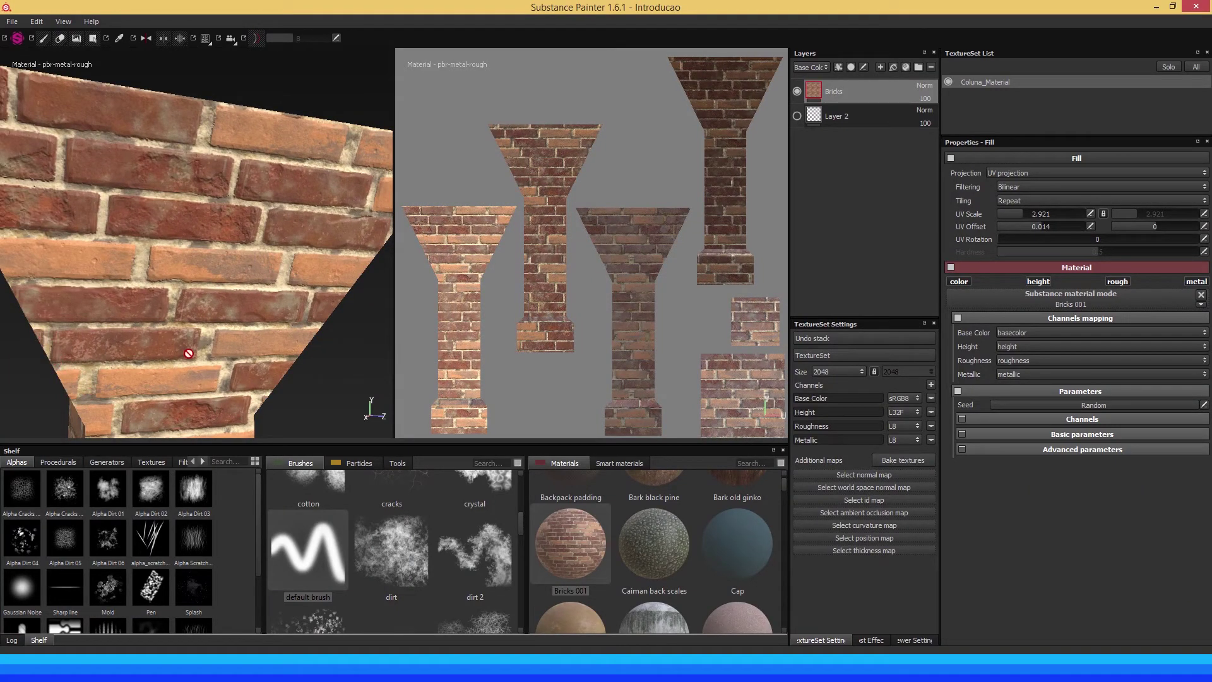
mouse_move(257, 278)
alt+mouse_down()
mouse_move(290, 271)
mouse_move(244, 257)
alt+mouse_up()
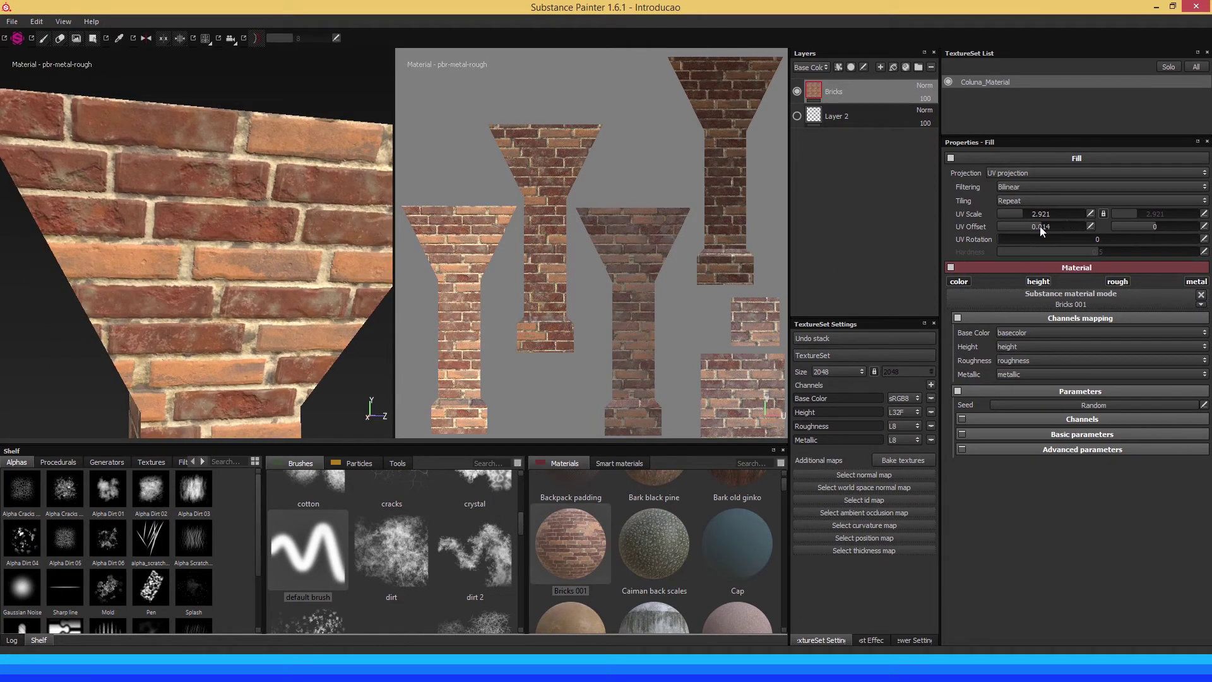
drag(1040, 226, 1040, 230)
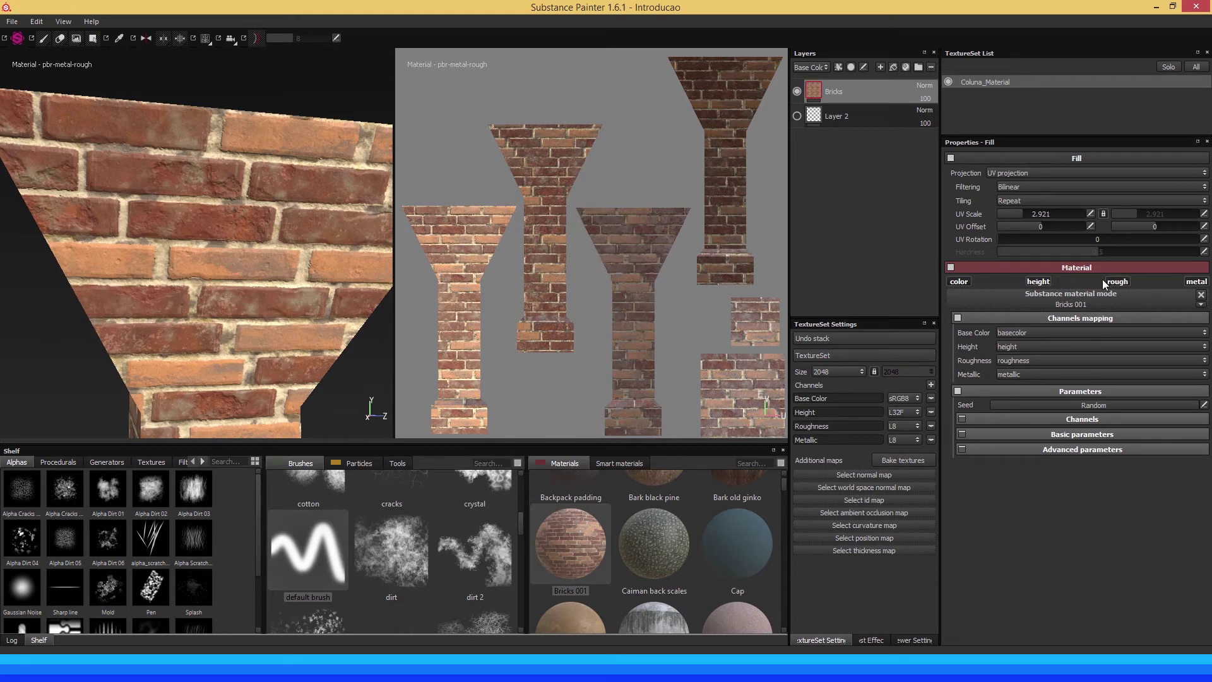
Toggle the fill's metallic channel to compare, leaving it disabled
click(1195, 282)
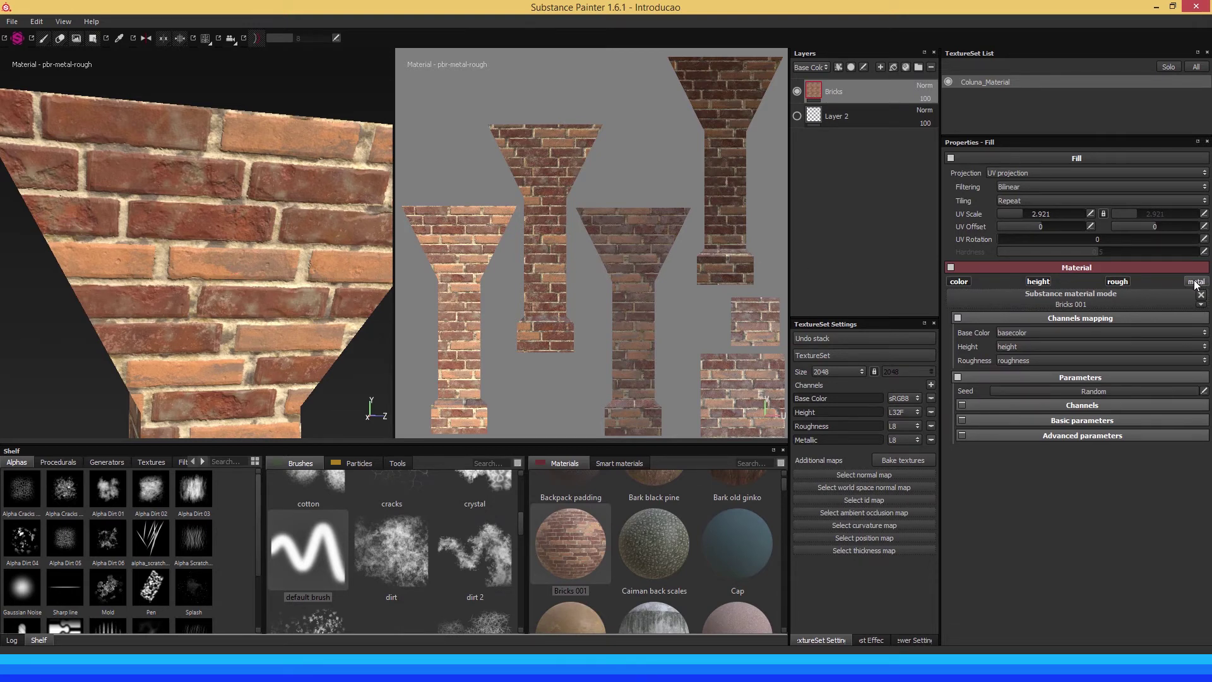
click(1194, 283)
click(1194, 283)
click(1195, 282)
click(1194, 283)
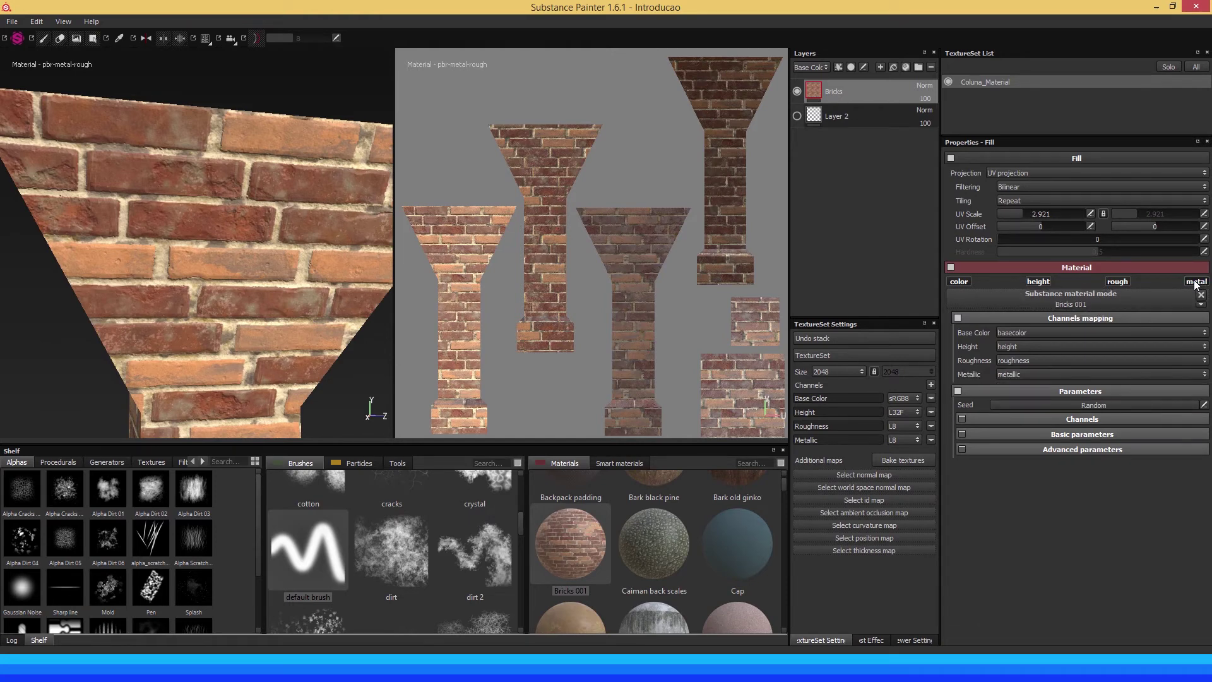
click(1195, 283)
click(1194, 282)
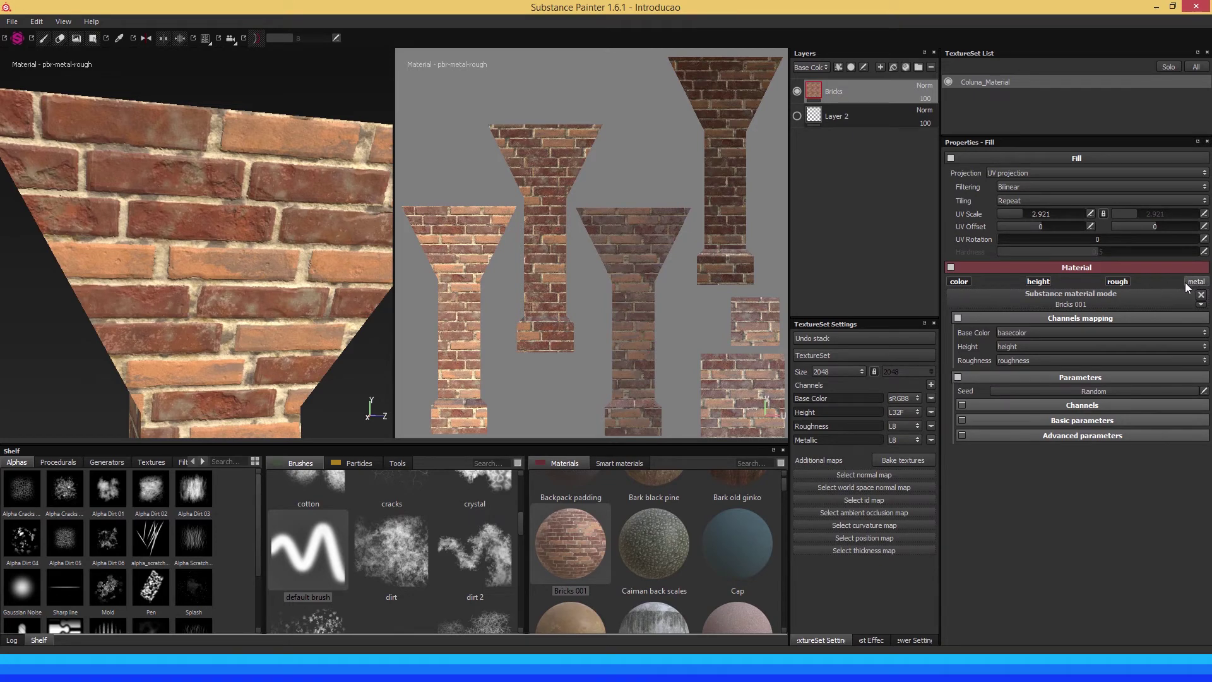
click(1195, 283)
Compare the bricks with roughness on and off, leaving roughness disabled
click(1118, 282)
click(1122, 282)
click(1122, 282)
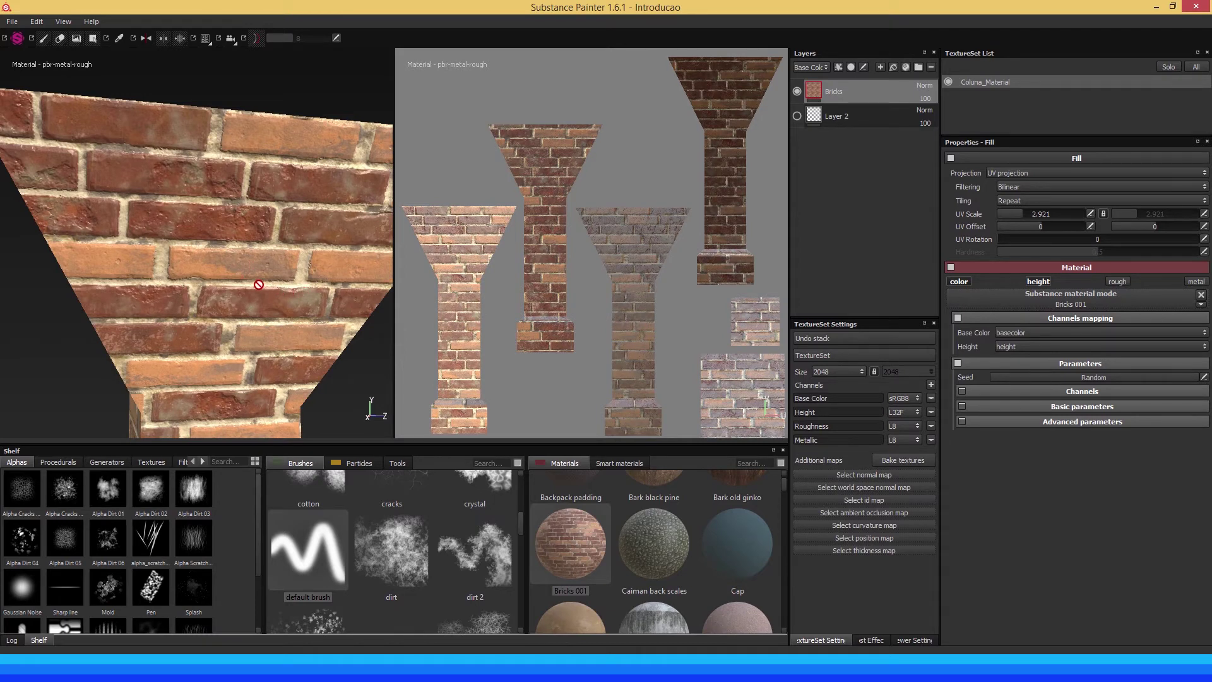
click(1119, 280)
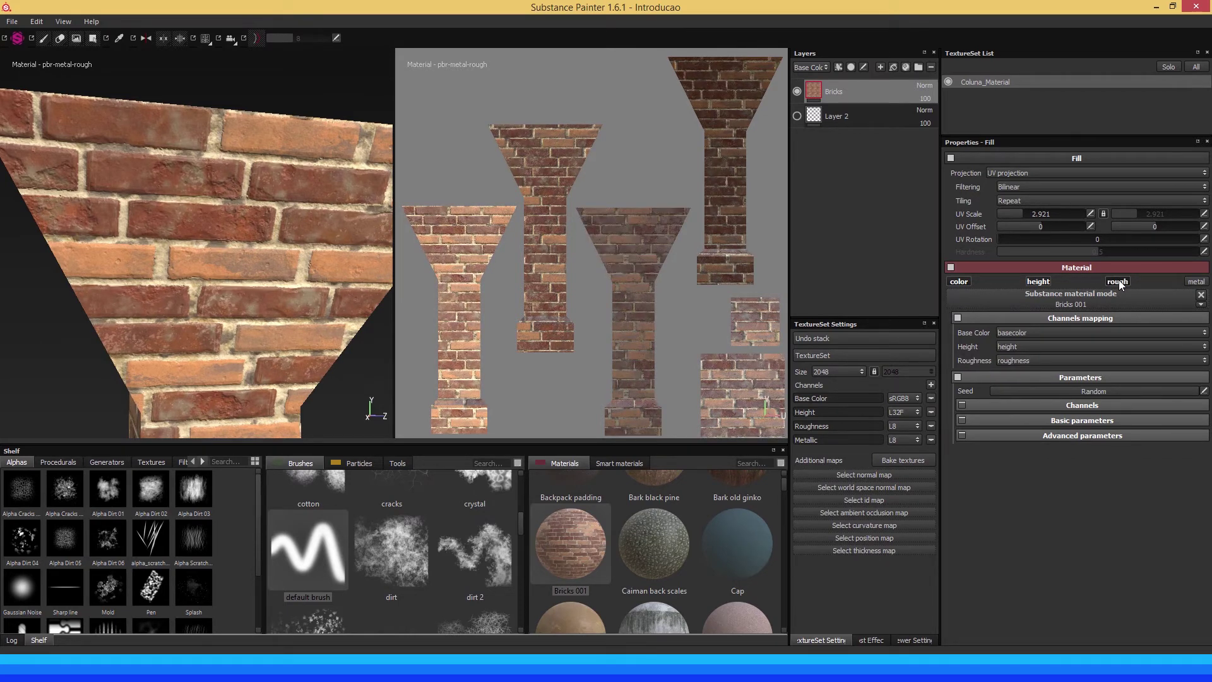
click(1117, 282)
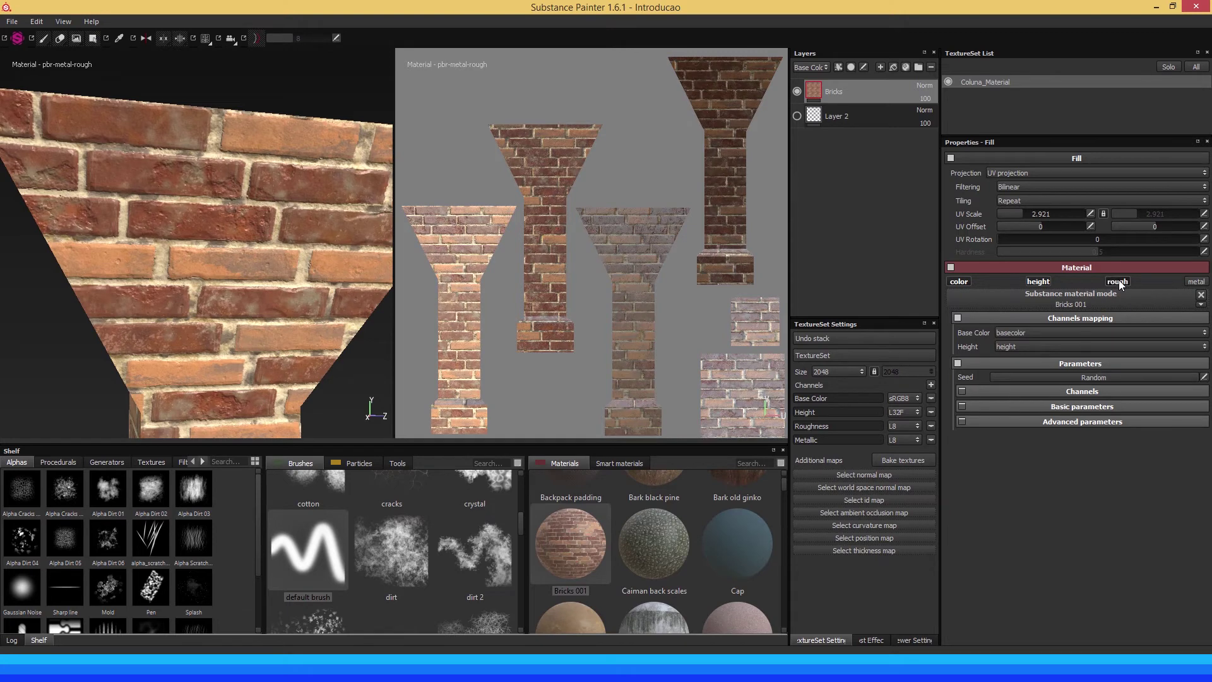
mouse_move(184, 216)
alt+mouse_down()
mouse_move(234, 201)
mouse_move(202, 189)
mouse_move(274, 173)
alt+mouse_up()
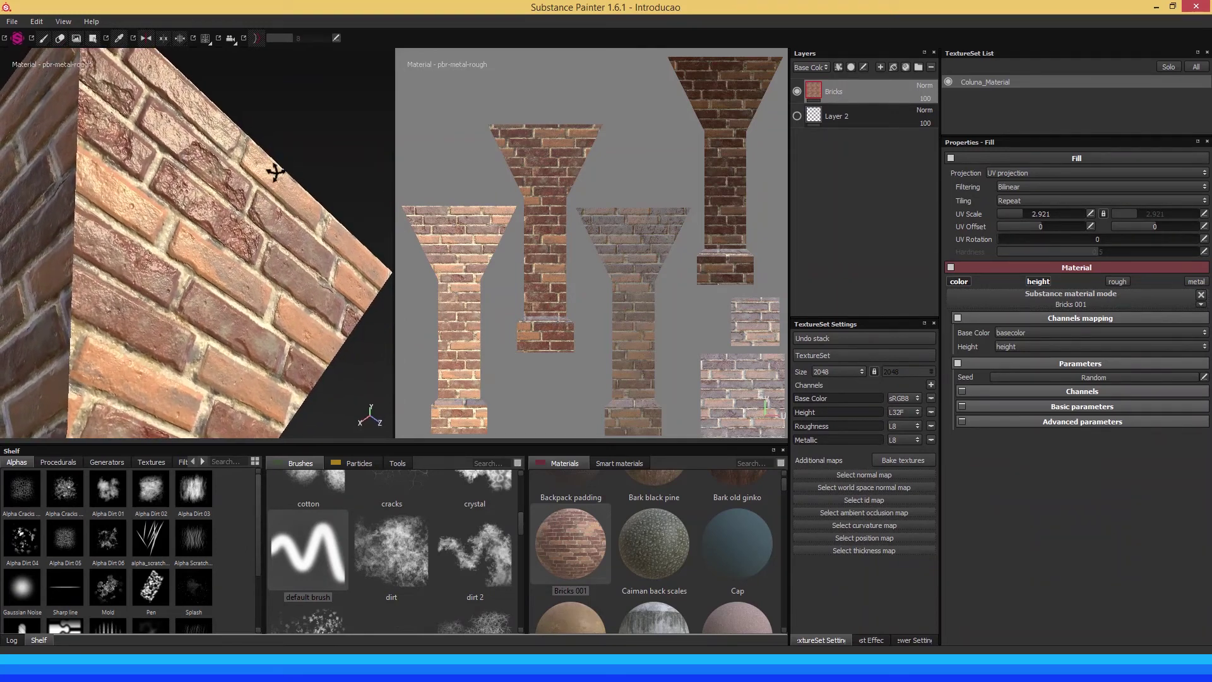
click(1115, 281)
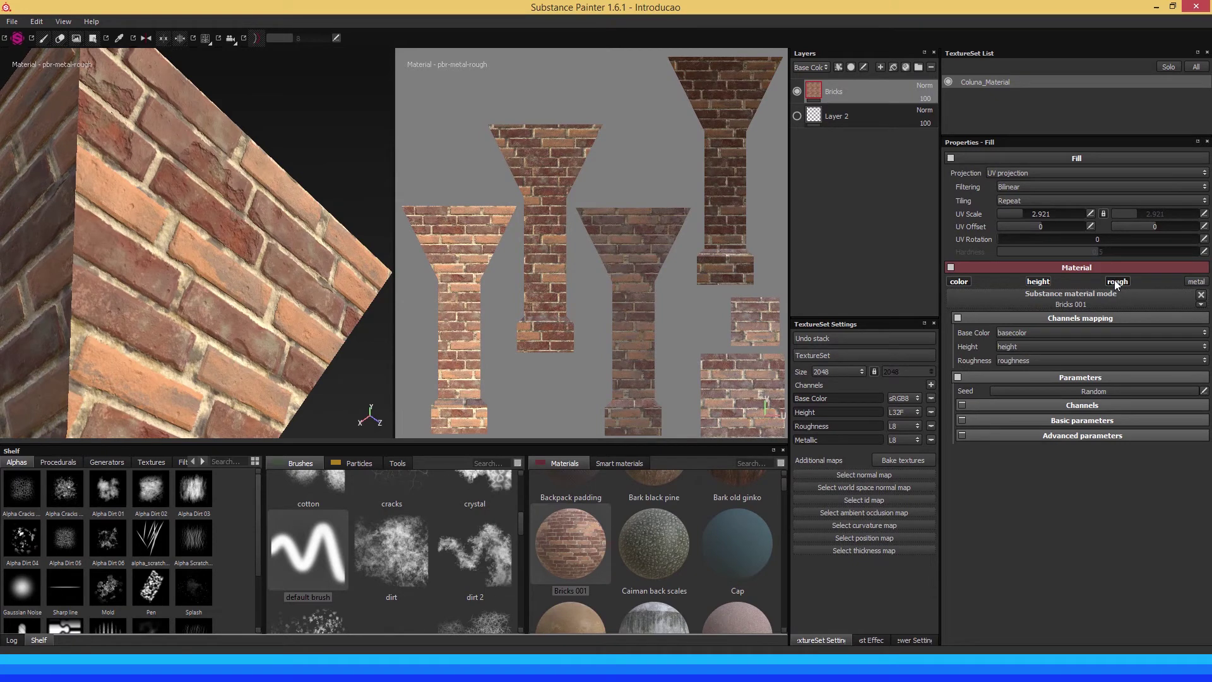
click(1114, 280)
click(1114, 282)
mouse_move(211, 195)
alt+mouse_down()
mouse_move(133, 197)
mouse_move(233, 185)
alt+mouse_up()
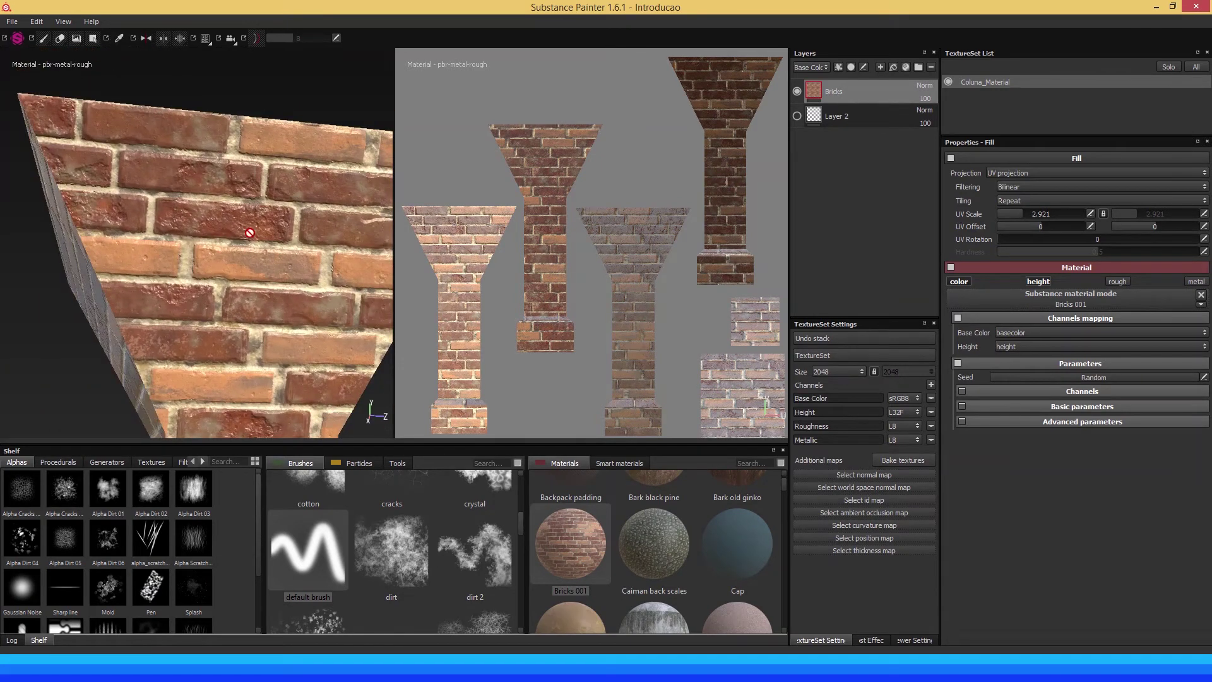
mouse_move(249, 233)
alt+mouse_down()
mouse_move(203, 216)
mouse_move(188, 226)
mouse_move(206, 243)
mouse_move(189, 177)
mouse_move(198, 181)
mouse_move(154, 173)
mouse_move(202, 171)
mouse_move(249, 189)
mouse_move(238, 206)
mouse_move(235, 195)
alt+mouse_up()
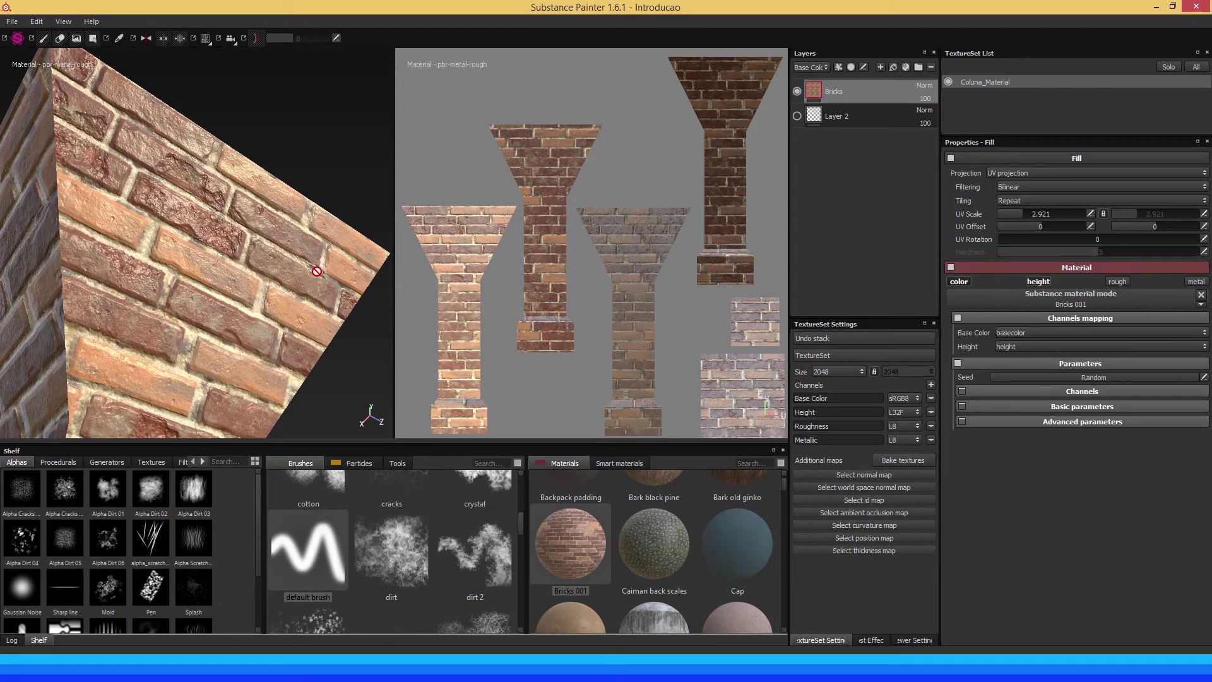
Re-enable roughness and toggle the height channel off and on to compare
click(1113, 284)
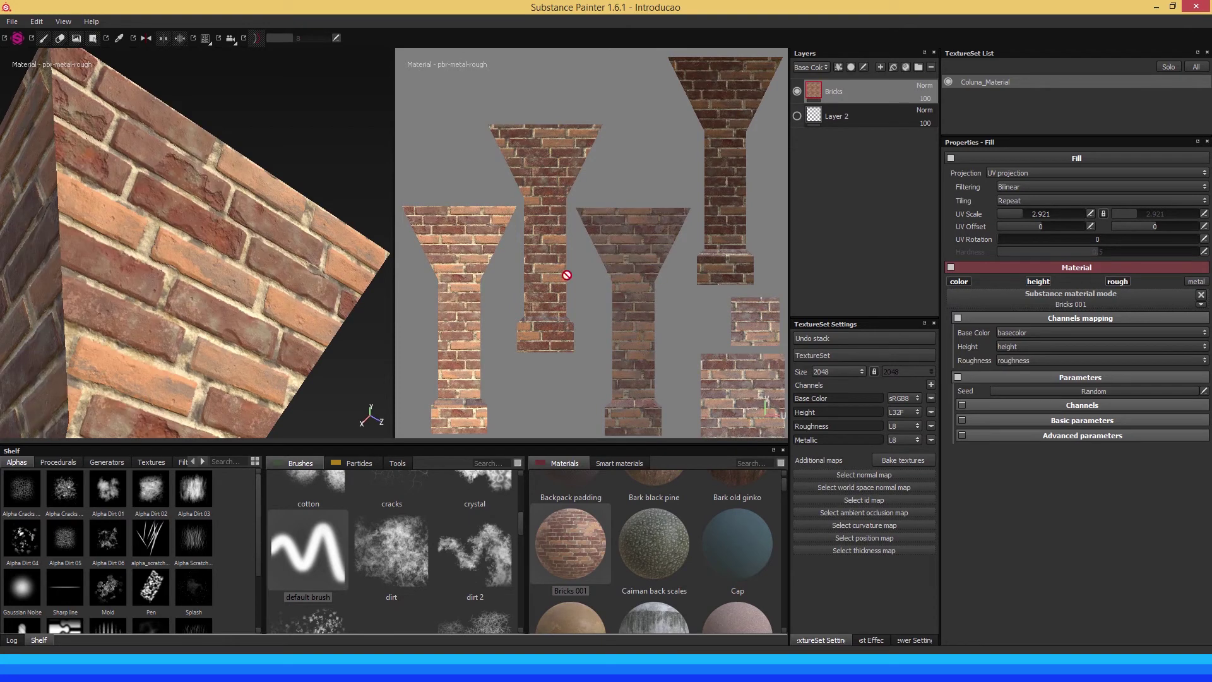
mouse_move(262, 222)
alt+mouse_down()
mouse_move(266, 253)
mouse_move(224, 288)
mouse_move(238, 259)
alt+mouse_up()
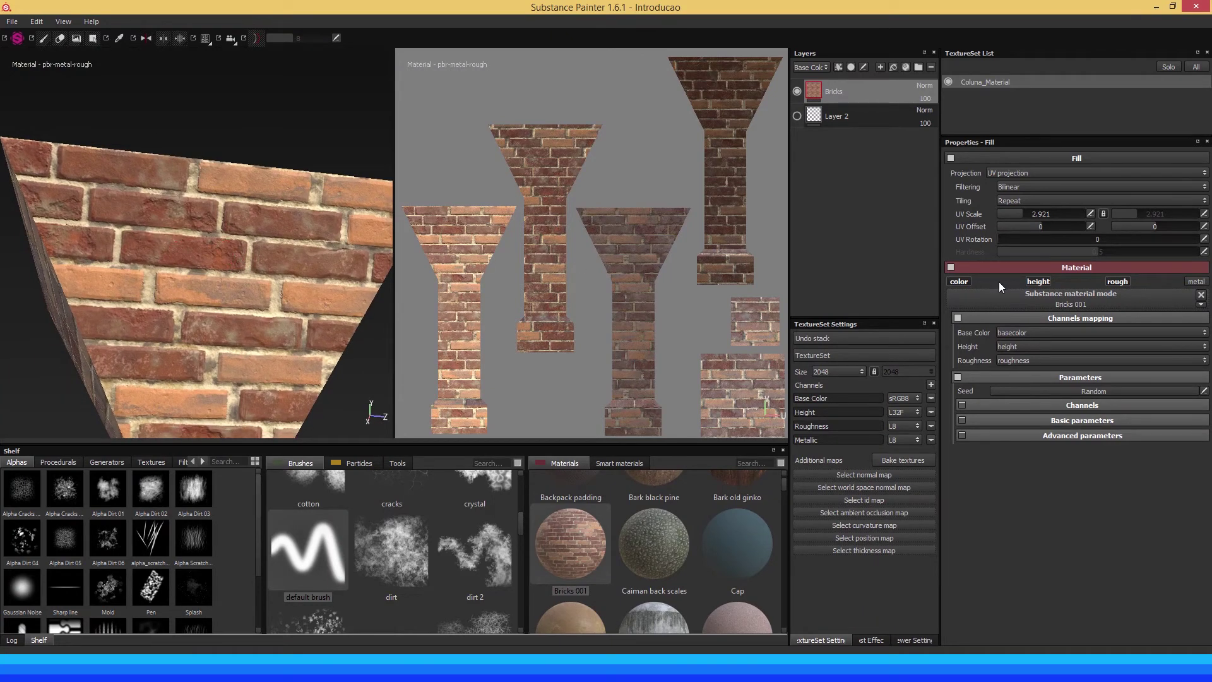
click(1038, 281)
click(1042, 284)
click(1041, 283)
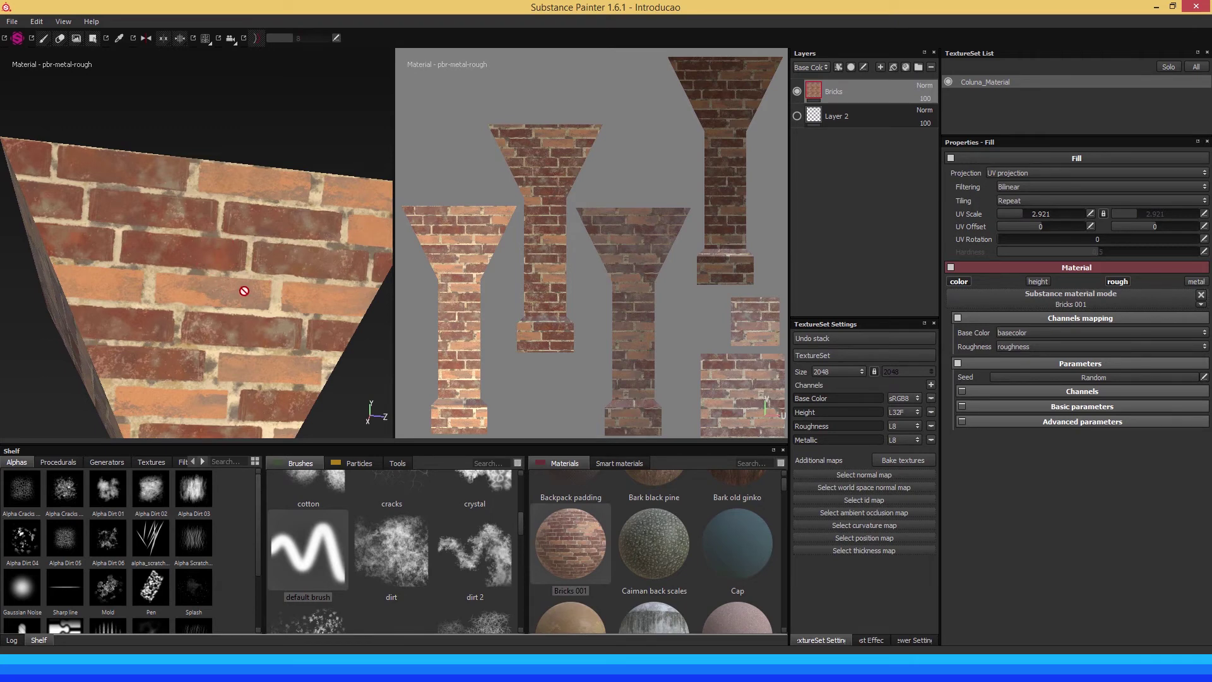
click(1038, 282)
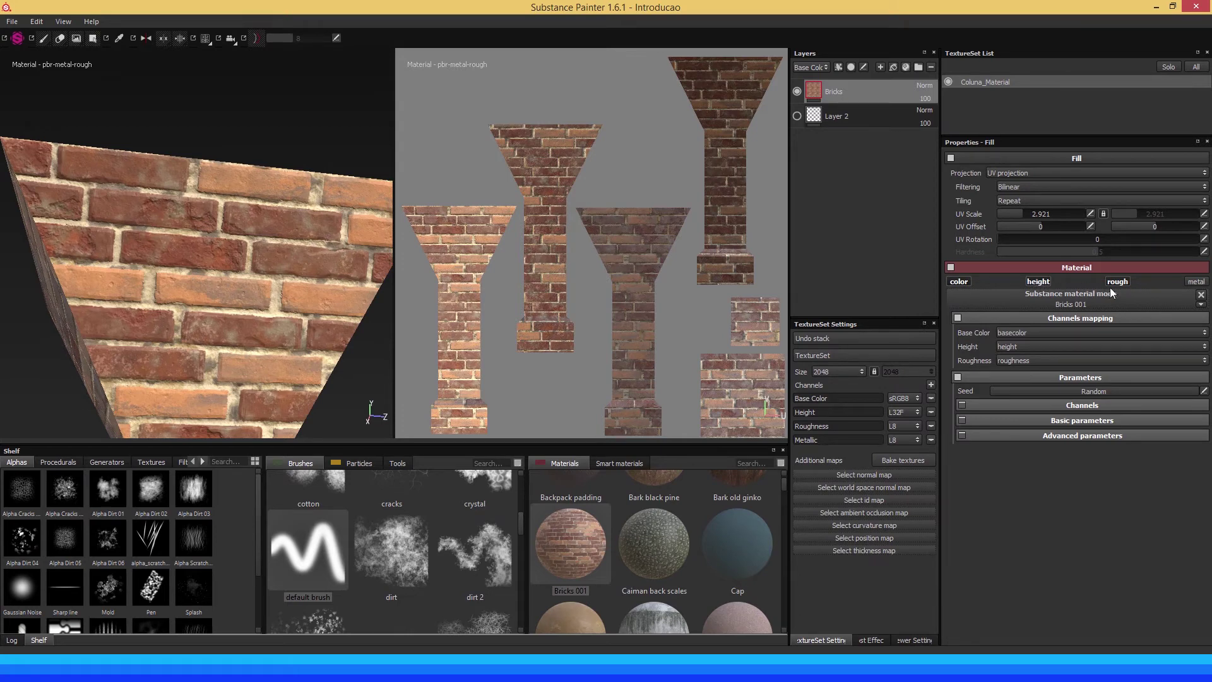
Turn base colour off and back on, orbiting to compare the bricks
click(957, 283)
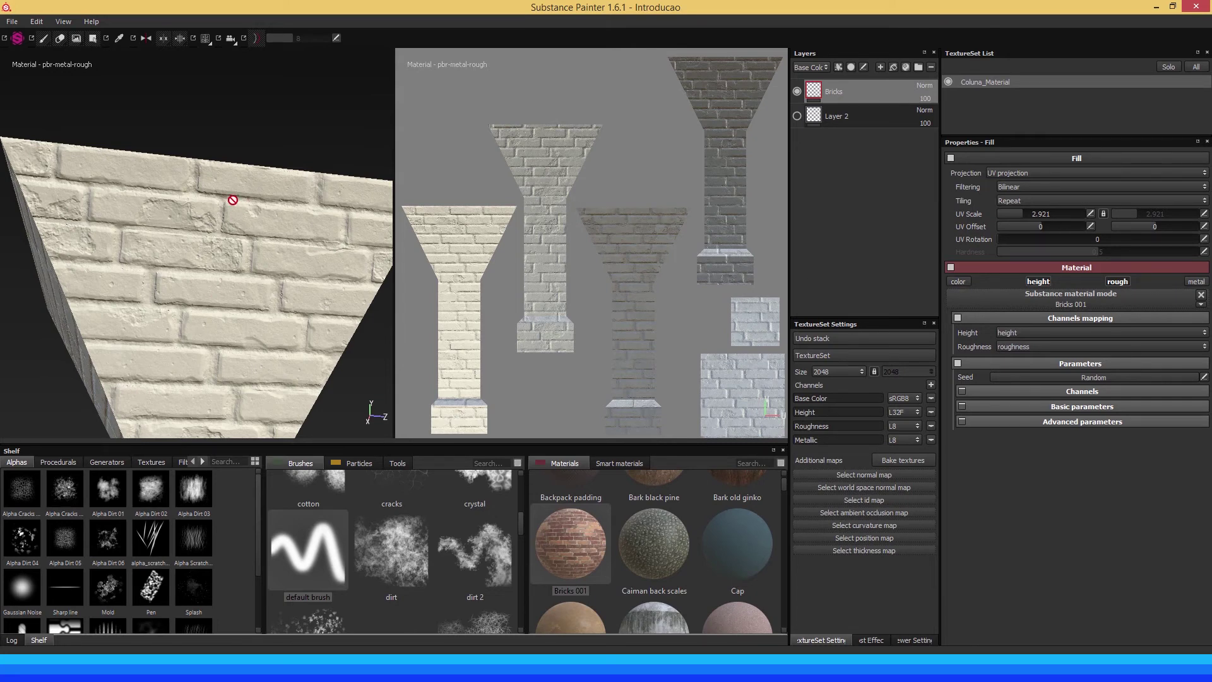
click(964, 282)
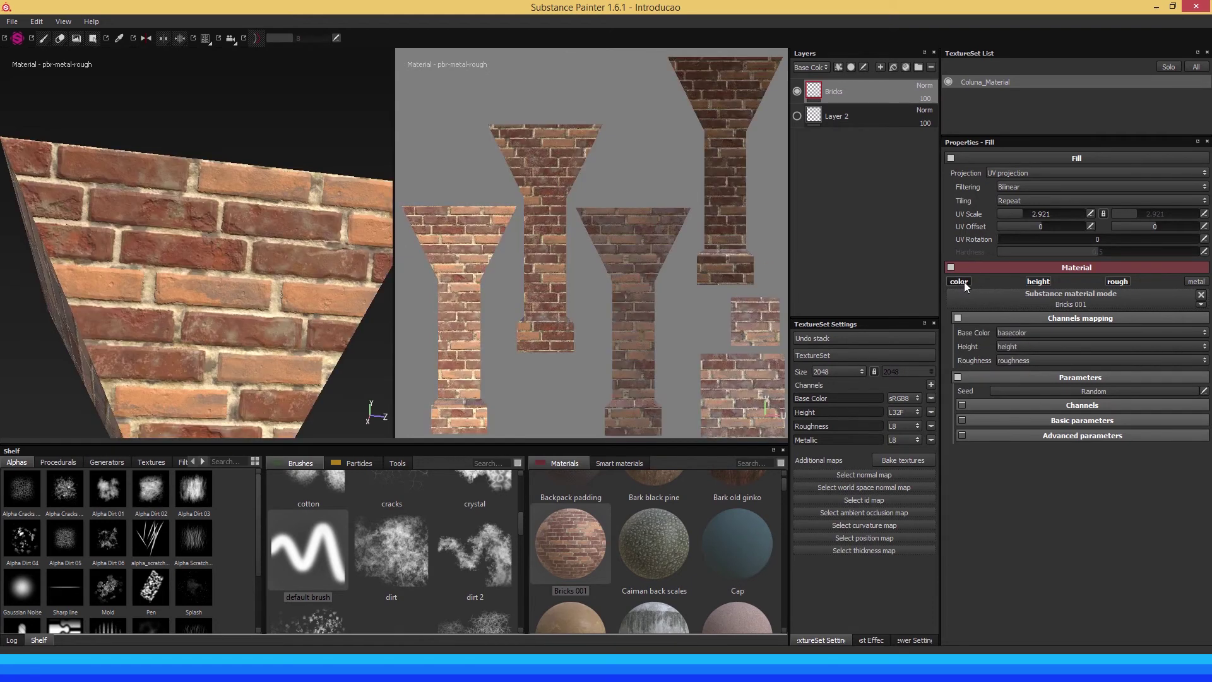
mouse_move(141, 212)
alt+mouse_down()
mouse_move(193, 276)
mouse_move(162, 268)
mouse_move(197, 257)
alt+mouse_up()
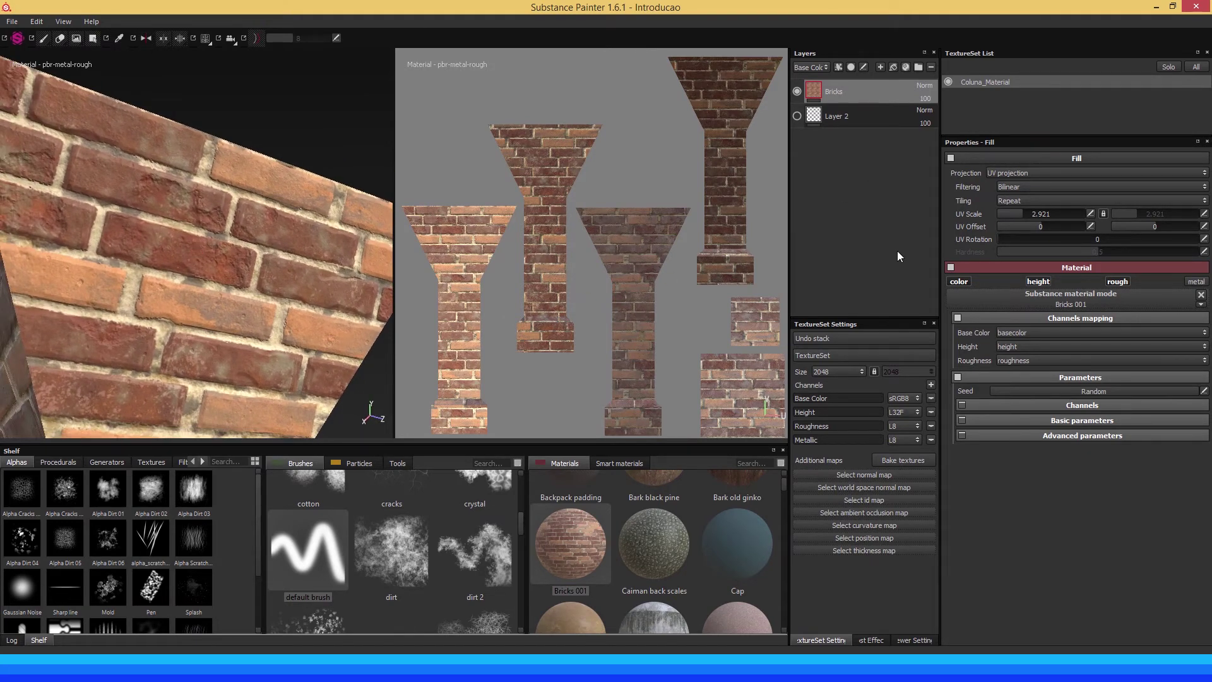
mouse_move(162, 243)
alt+mouse_down()
mouse_move(190, 262)
mouse_move(235, 248)
alt+mouse_up()
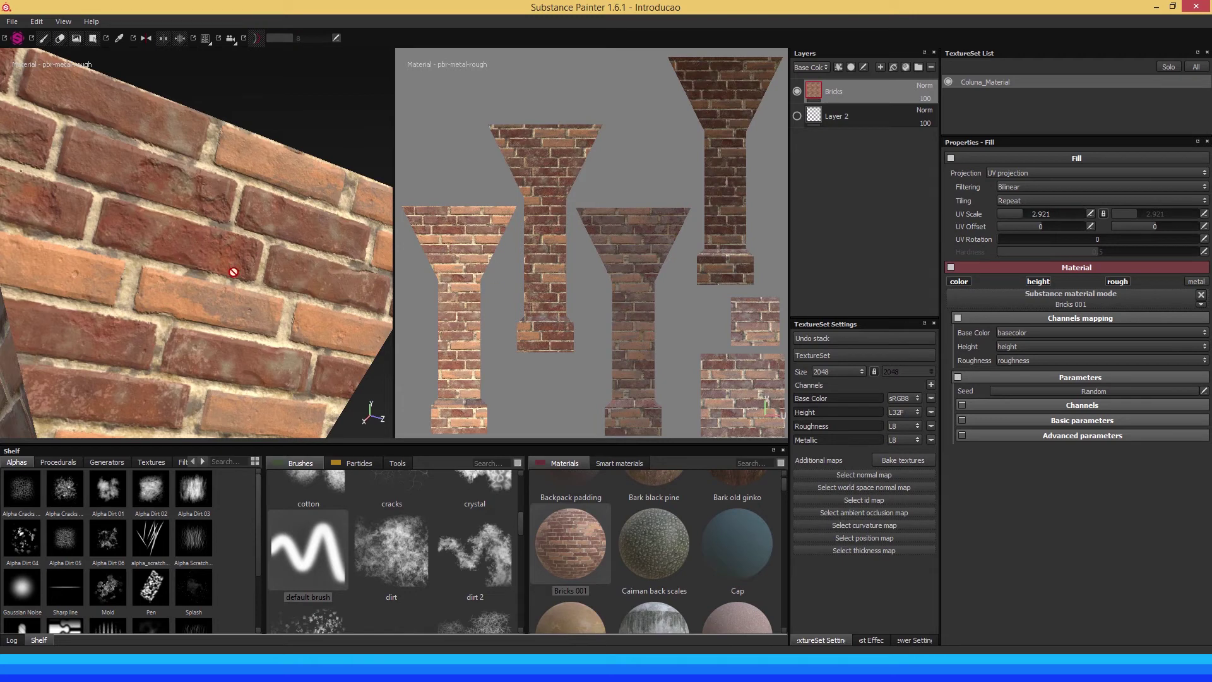
Cycle the viewport layouts to the 2D-only UV view and zoom into the UVs
key(F2)
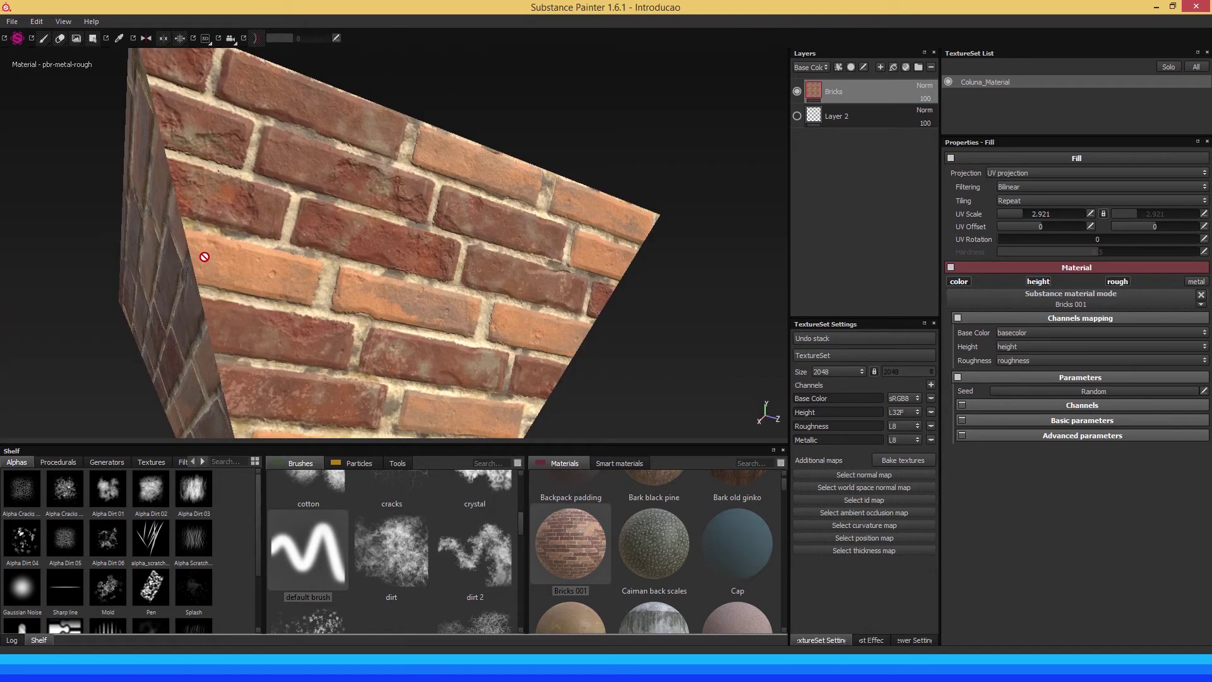
key(F1)
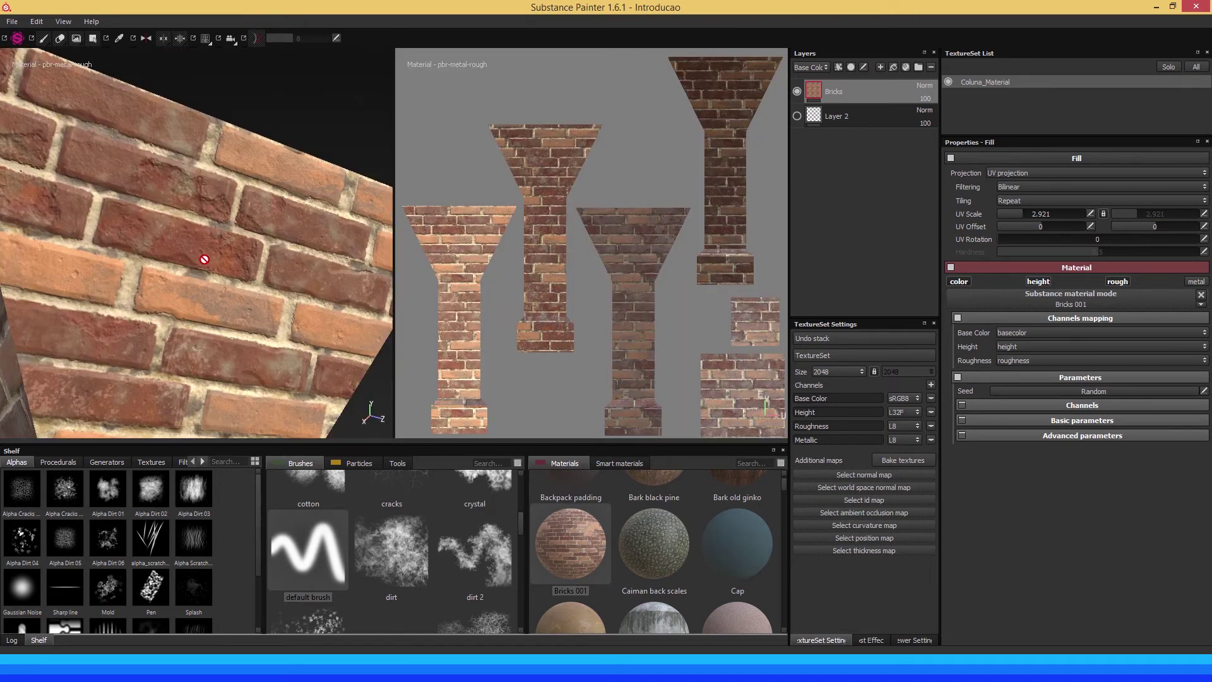
key(F2)
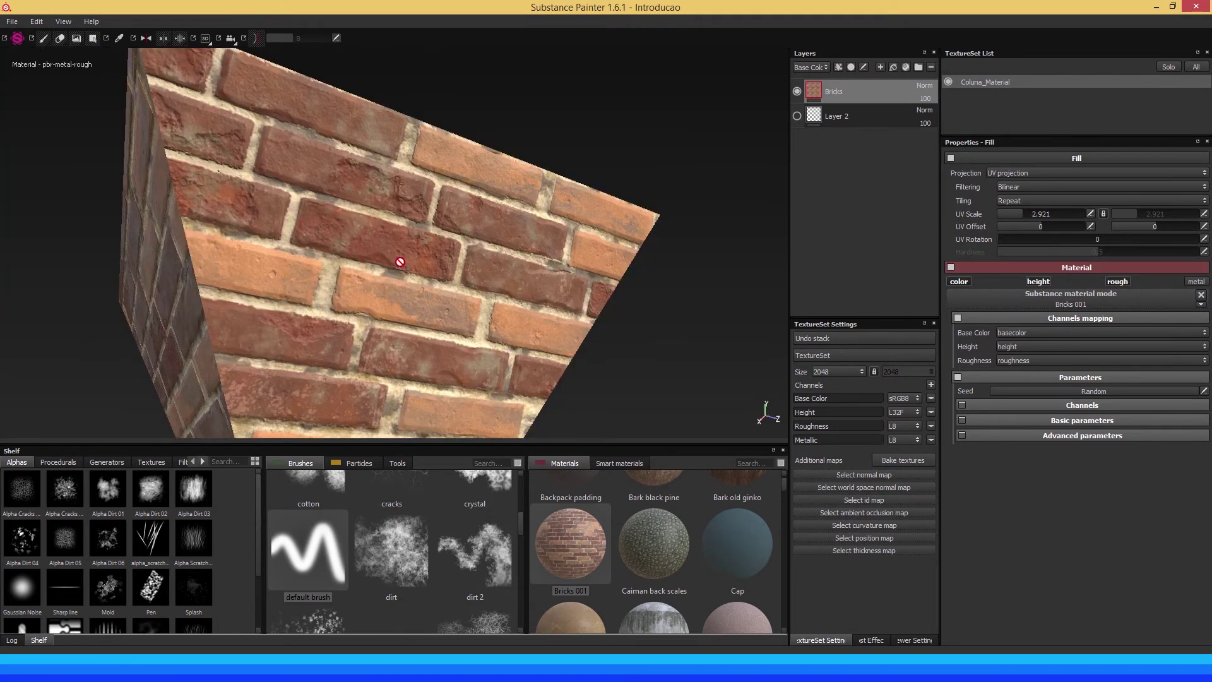
key(F3)
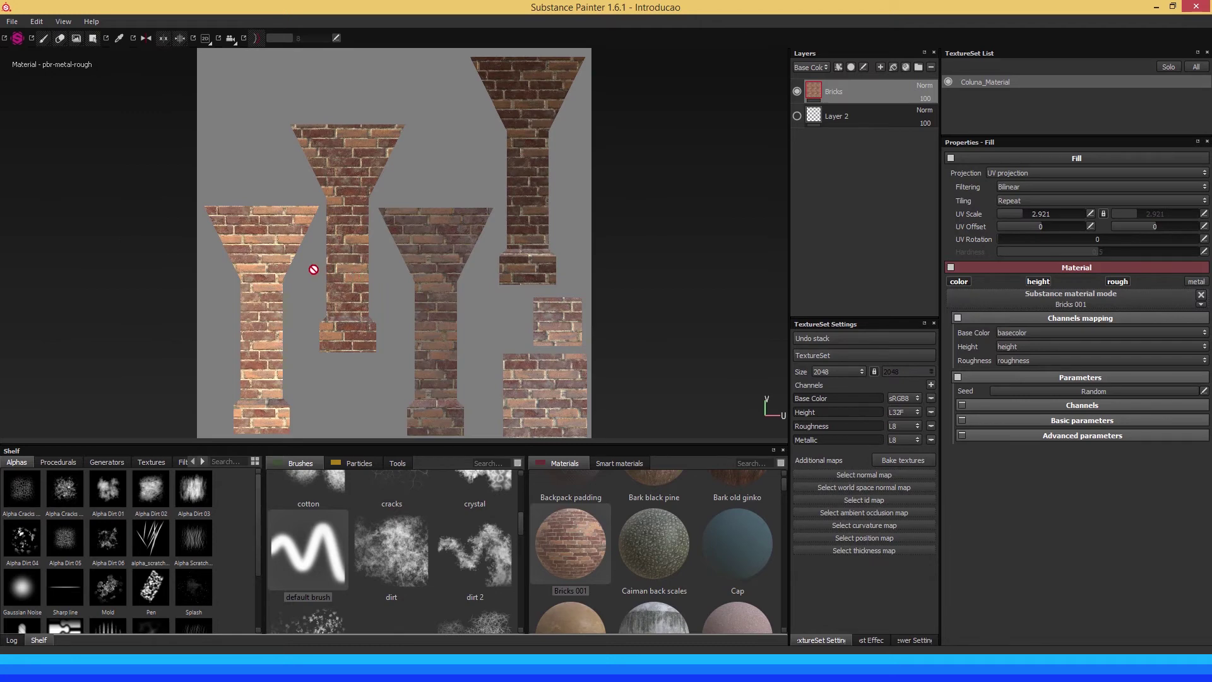
scroll(519, 303, up, 2)
scroll(425, 196, up, 2)
scroll(412, 239, up, 1)
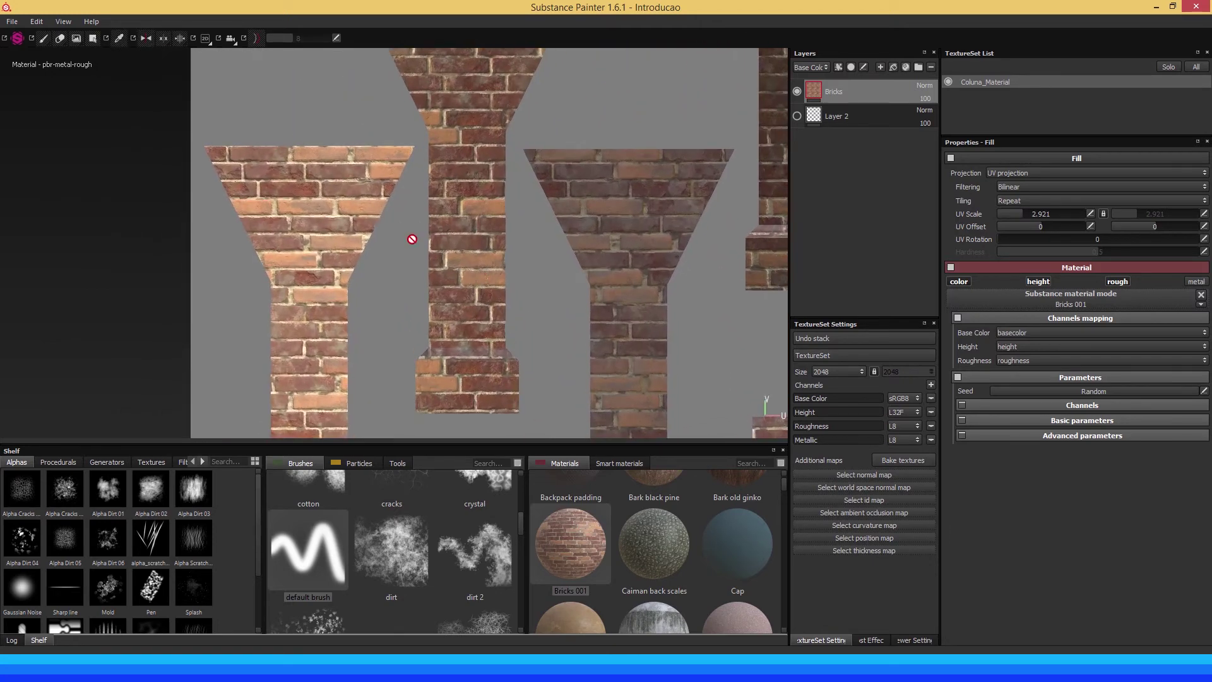
scroll(377, 229, up, 2)
scroll(314, 179, up, 2)
scroll(446, 237, up, 1)
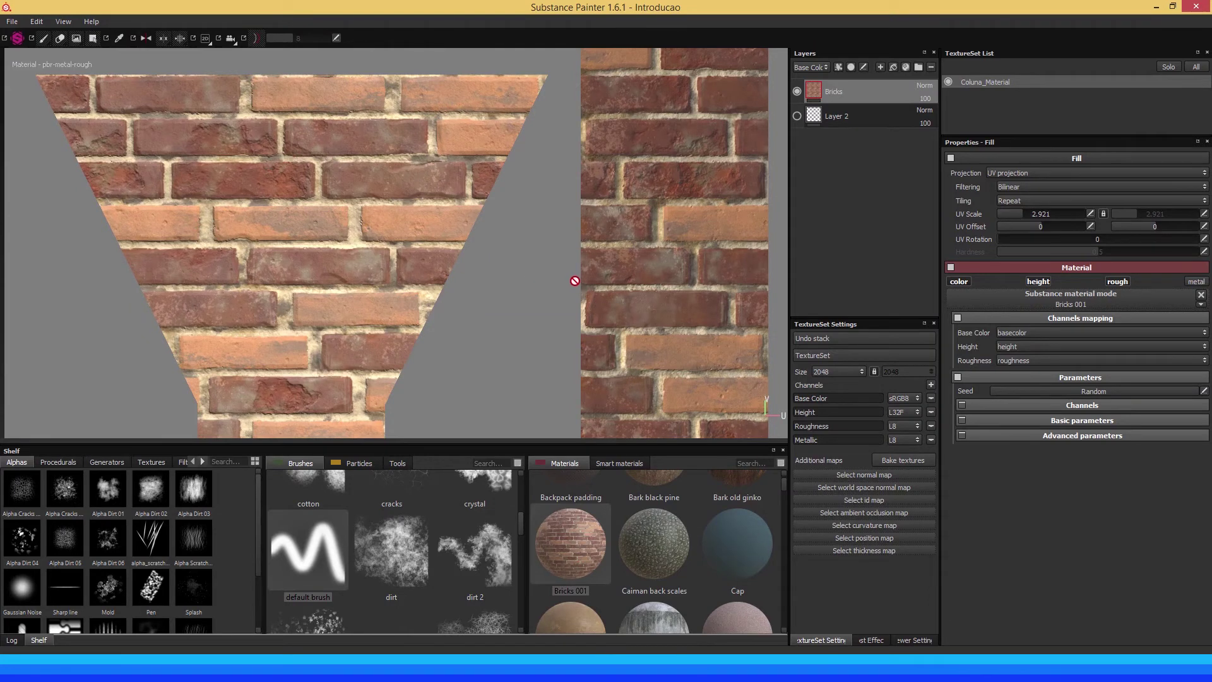
scroll(537, 253, down, 1)
scroll(501, 227, down, 1)
scroll(456, 214, down, 1)
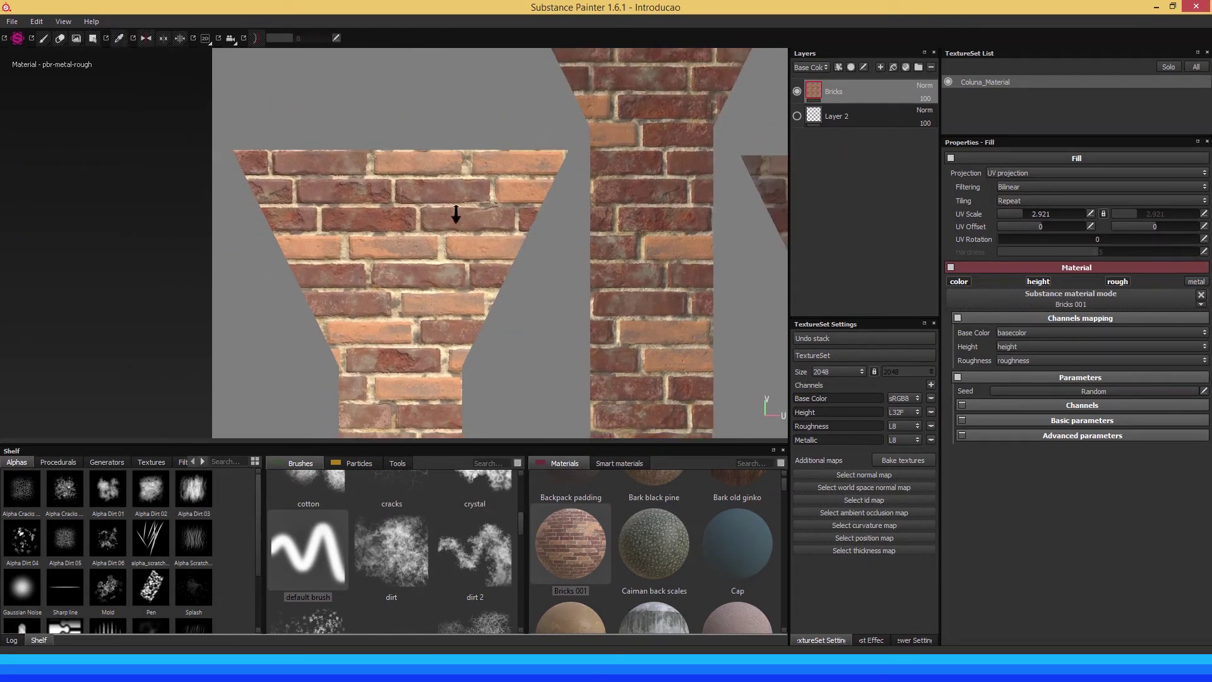
scroll(456, 215, down, 1)
scroll(486, 230, down, 1)
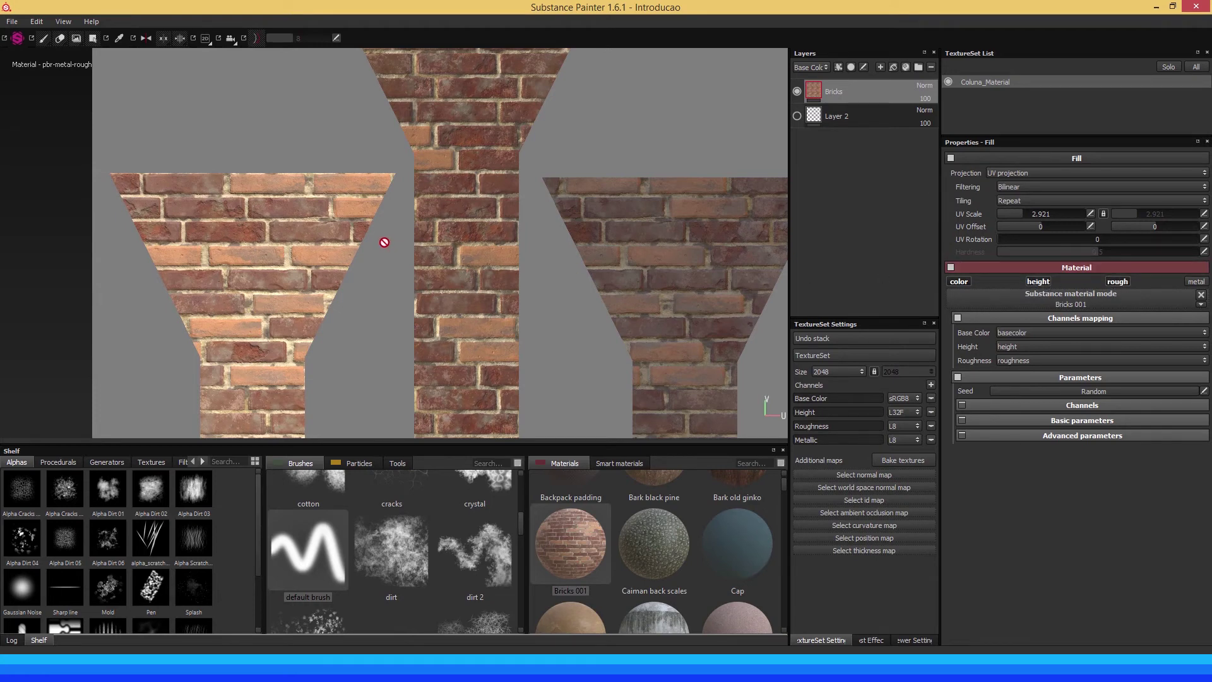
Cycle through base colour, height, roughness and metallic channels, then return to material view
middle_drag(397, 241, 401, 241)
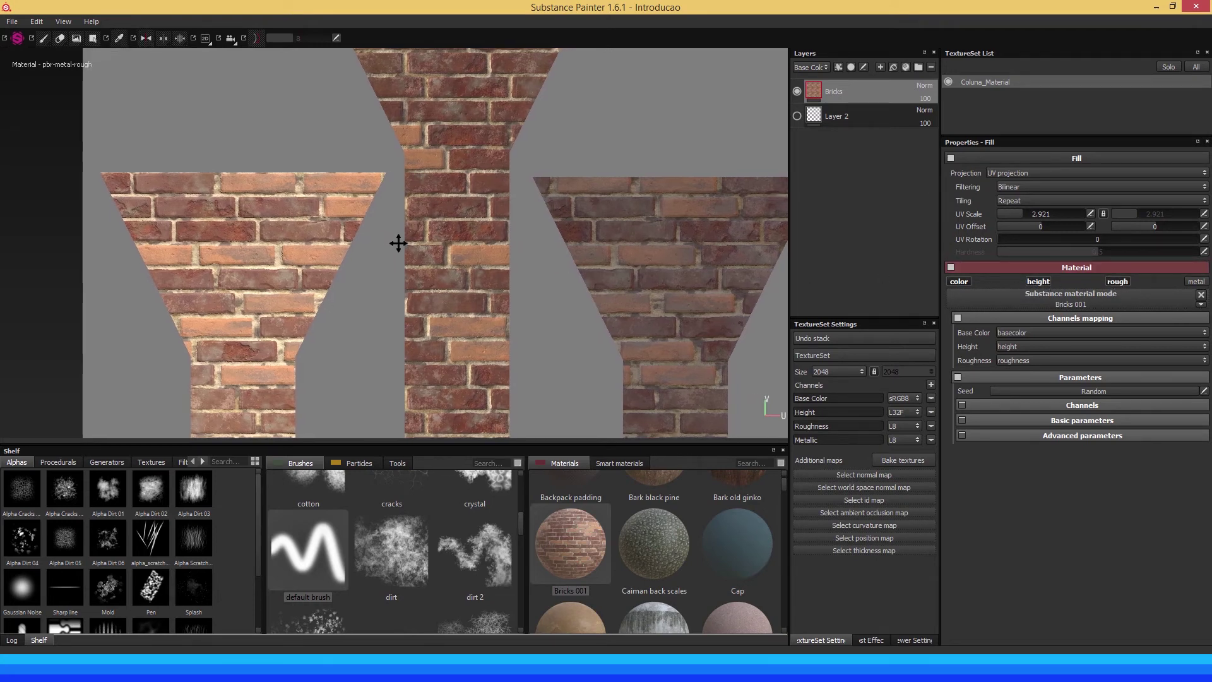
key(c)
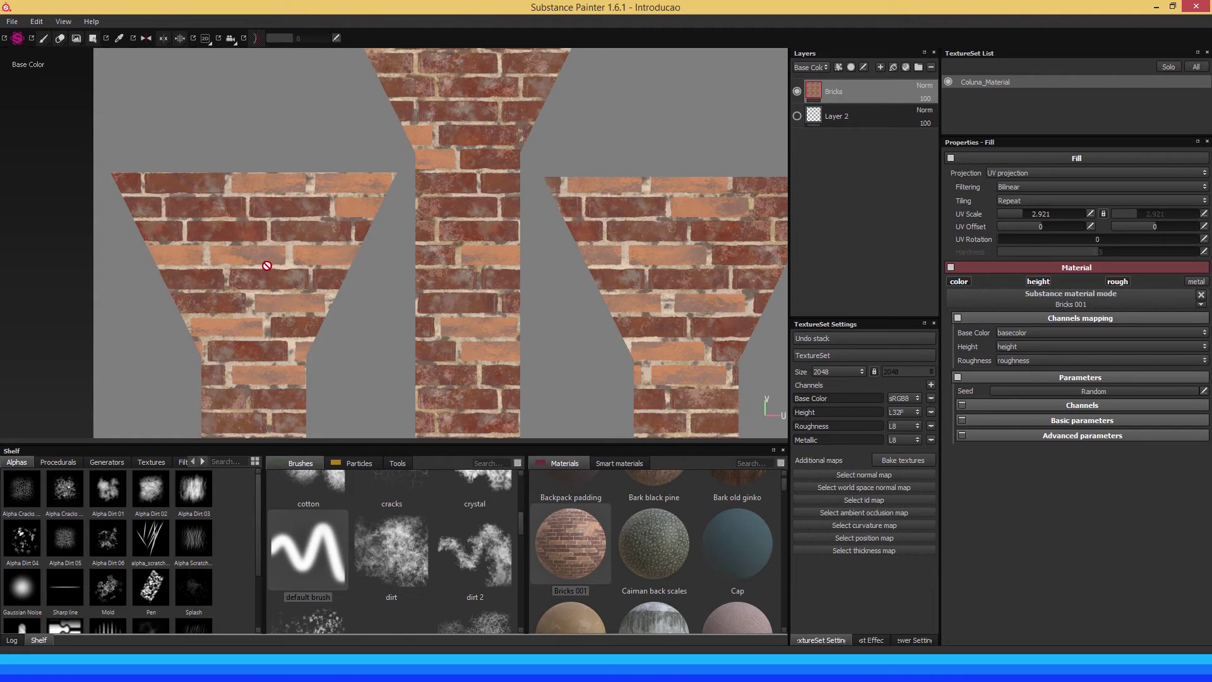
key(c)
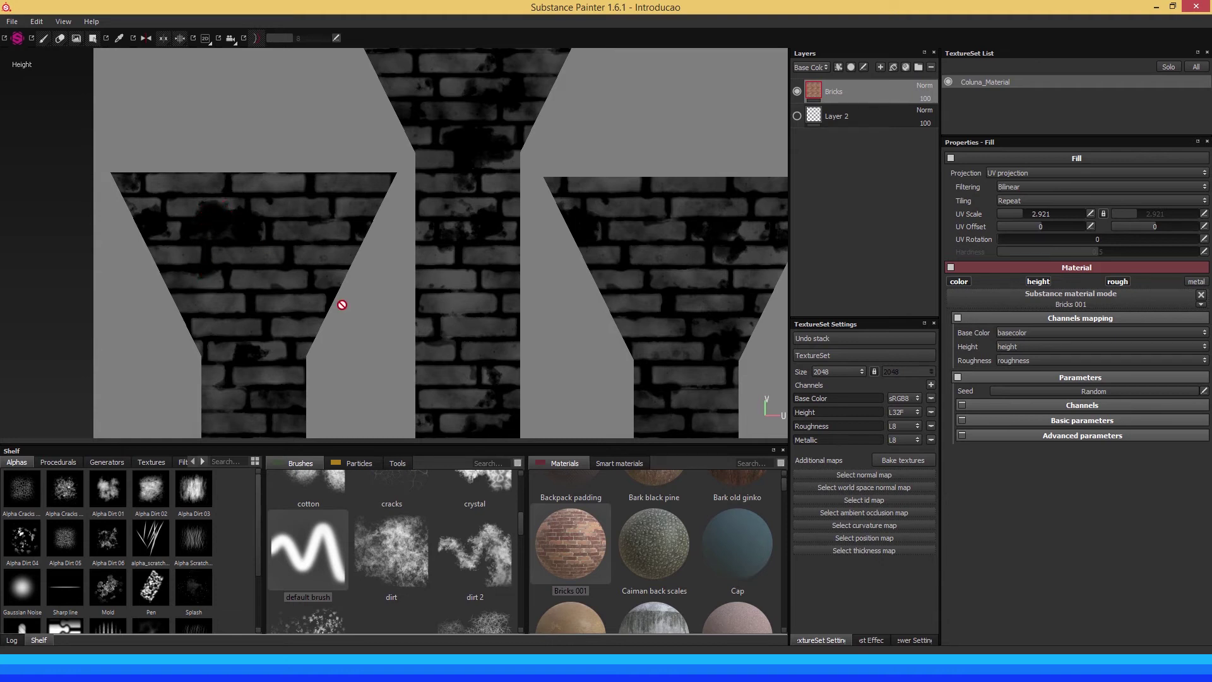
key(c)
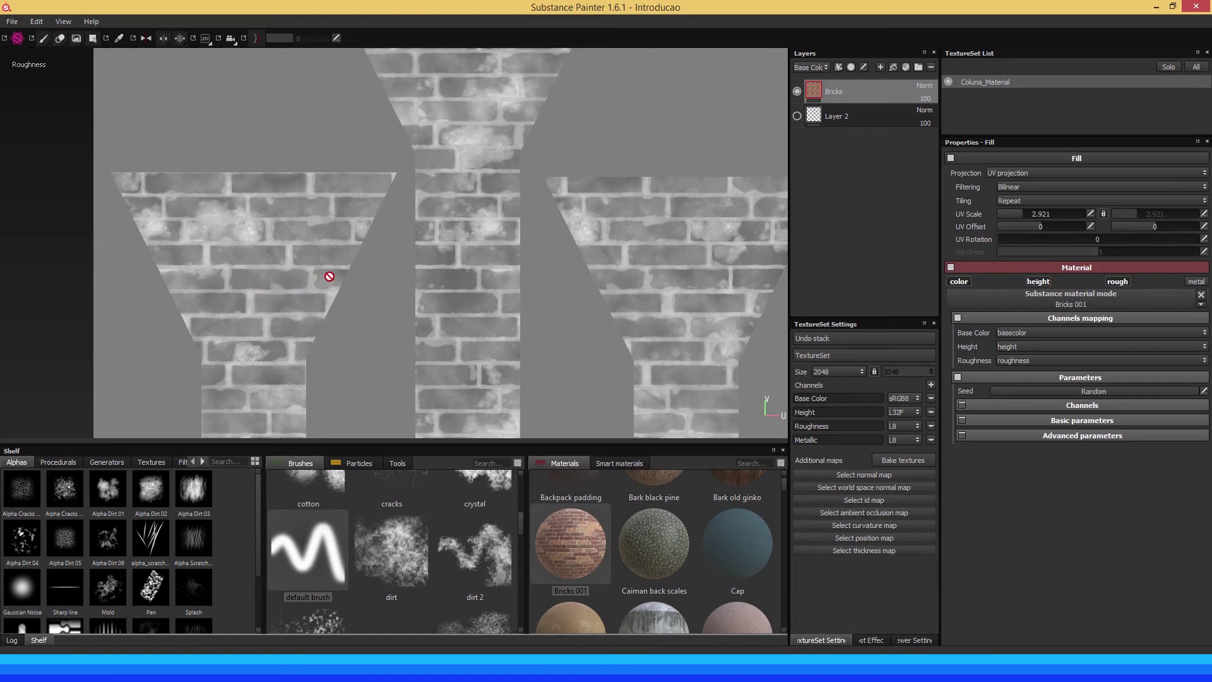
key(c)
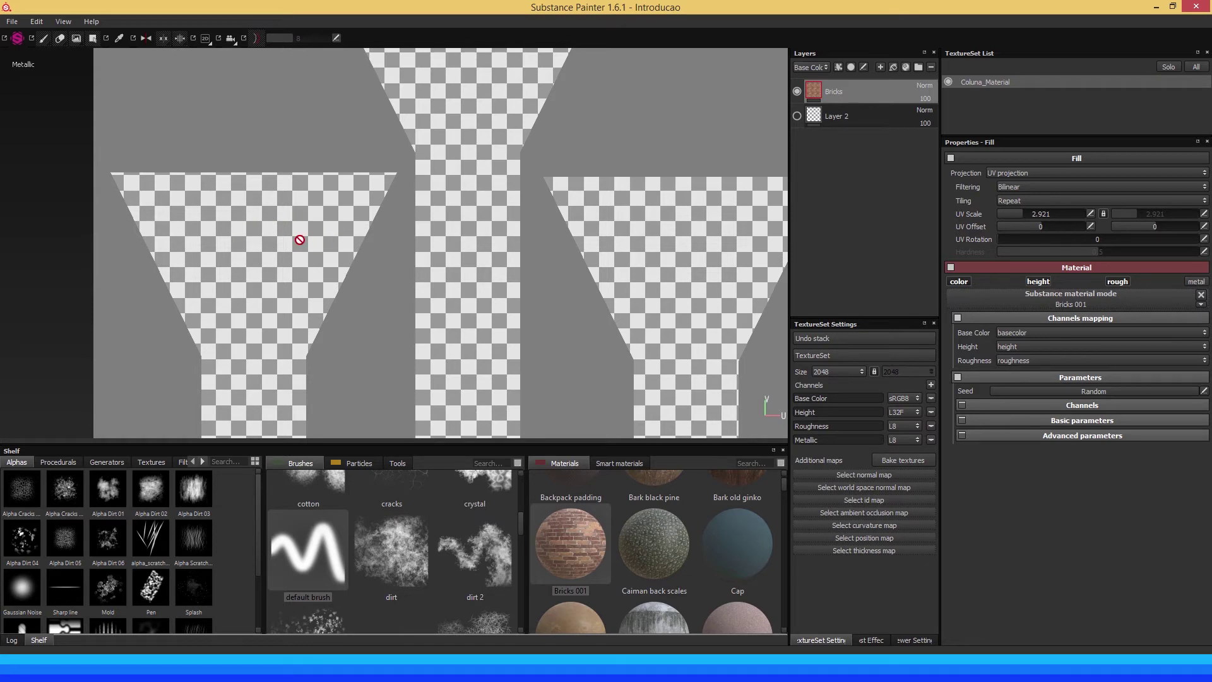
key(c)
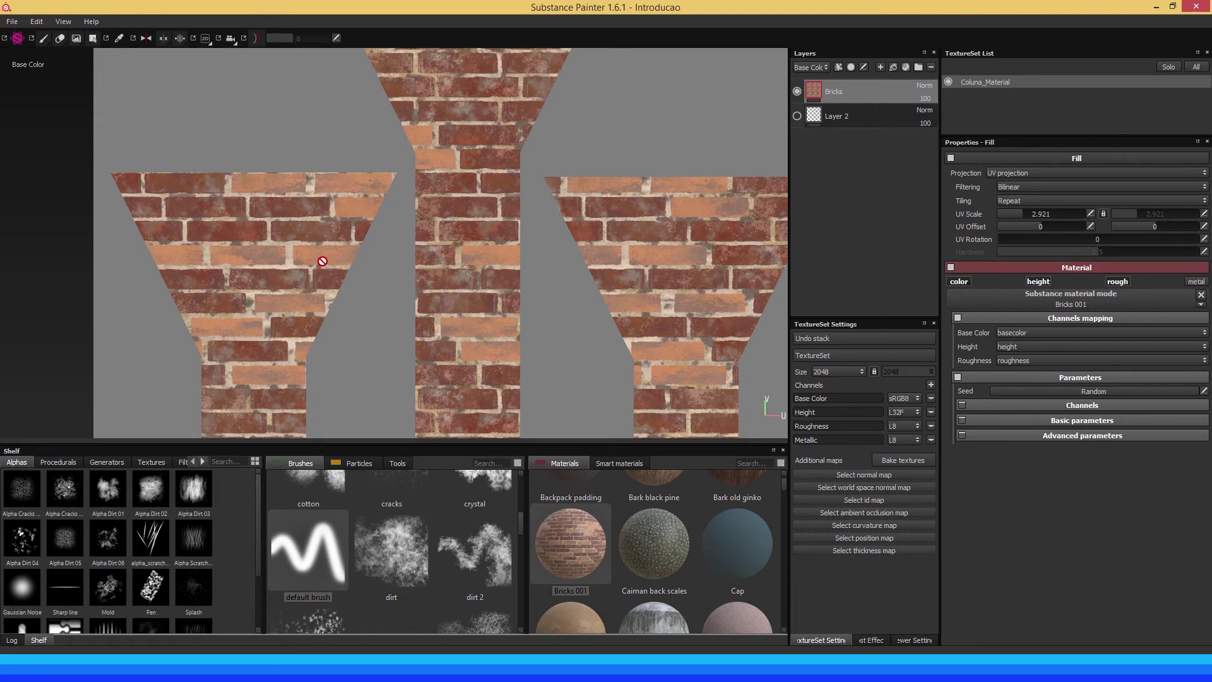
key(m)
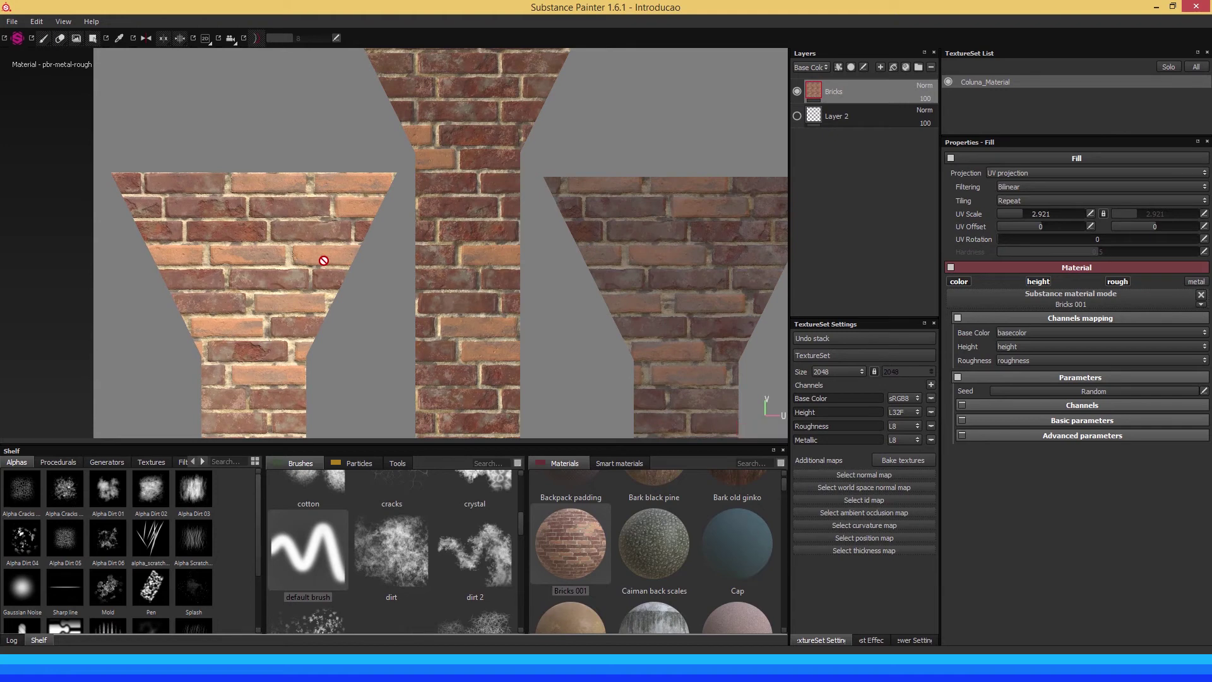
scroll(173, 209, down, 1)
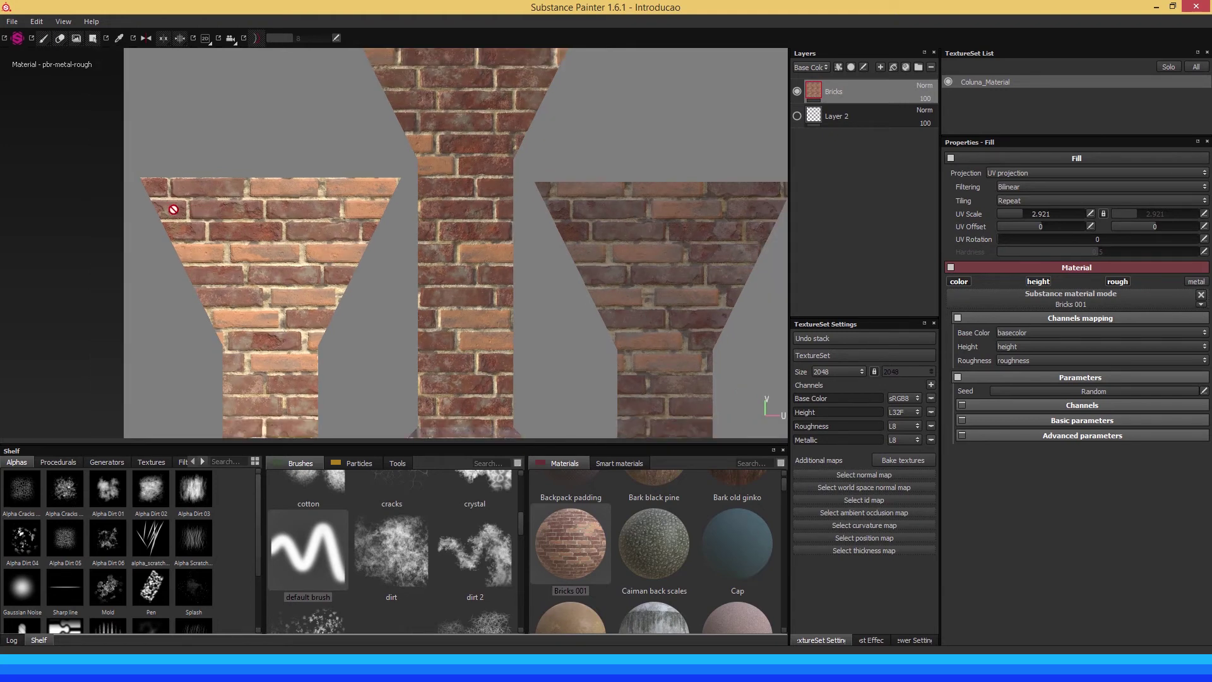
scroll(173, 209, up, 3)
scroll(175, 209, up, 1)
middle_drag(189, 210, 368, 211)
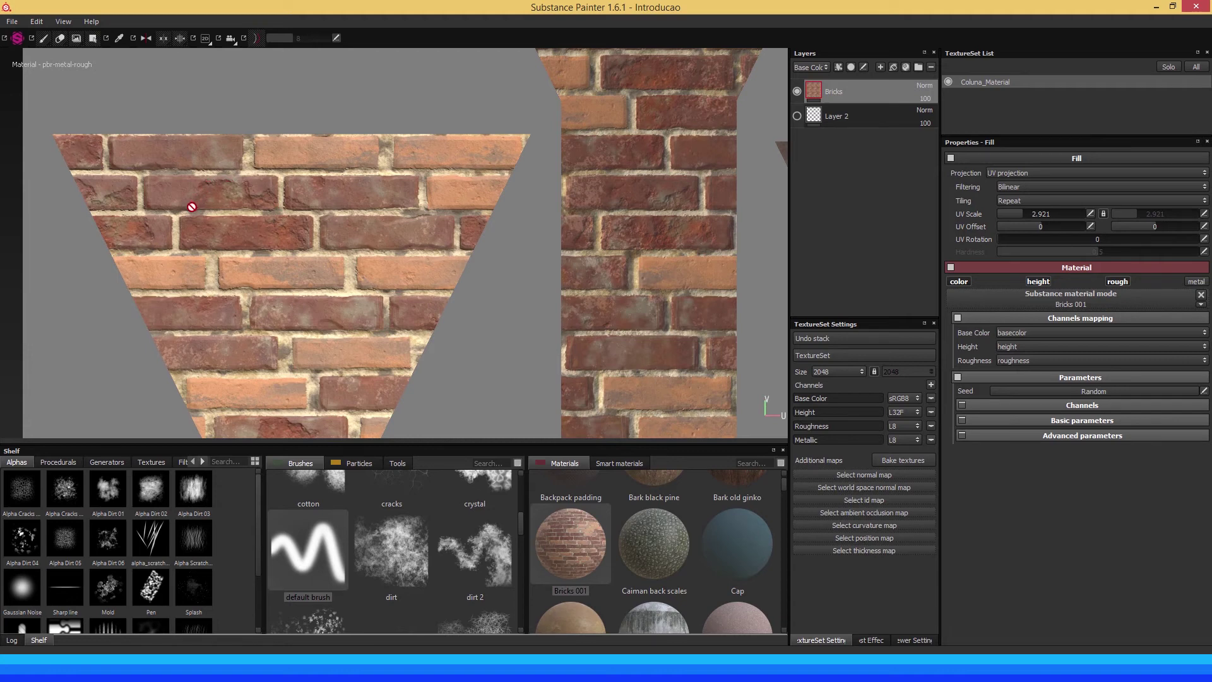
key(c)
key(c)
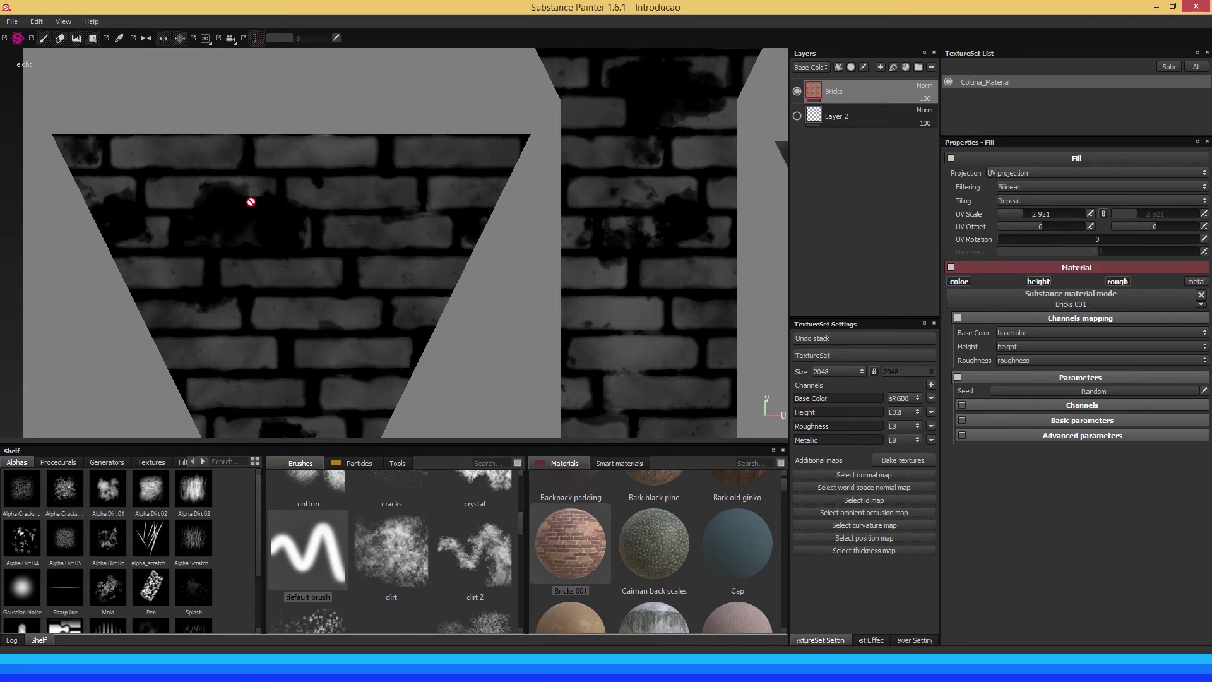
key(m)
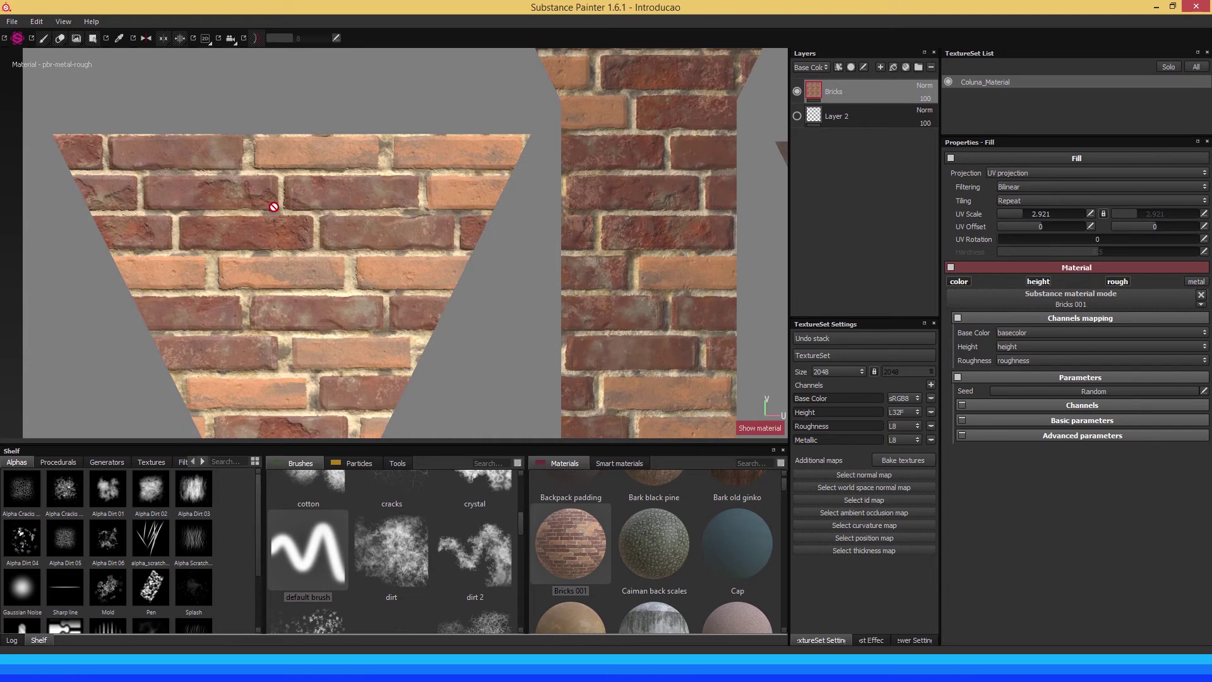
scroll(272, 253, down, 2)
scroll(271, 253, up, 1)
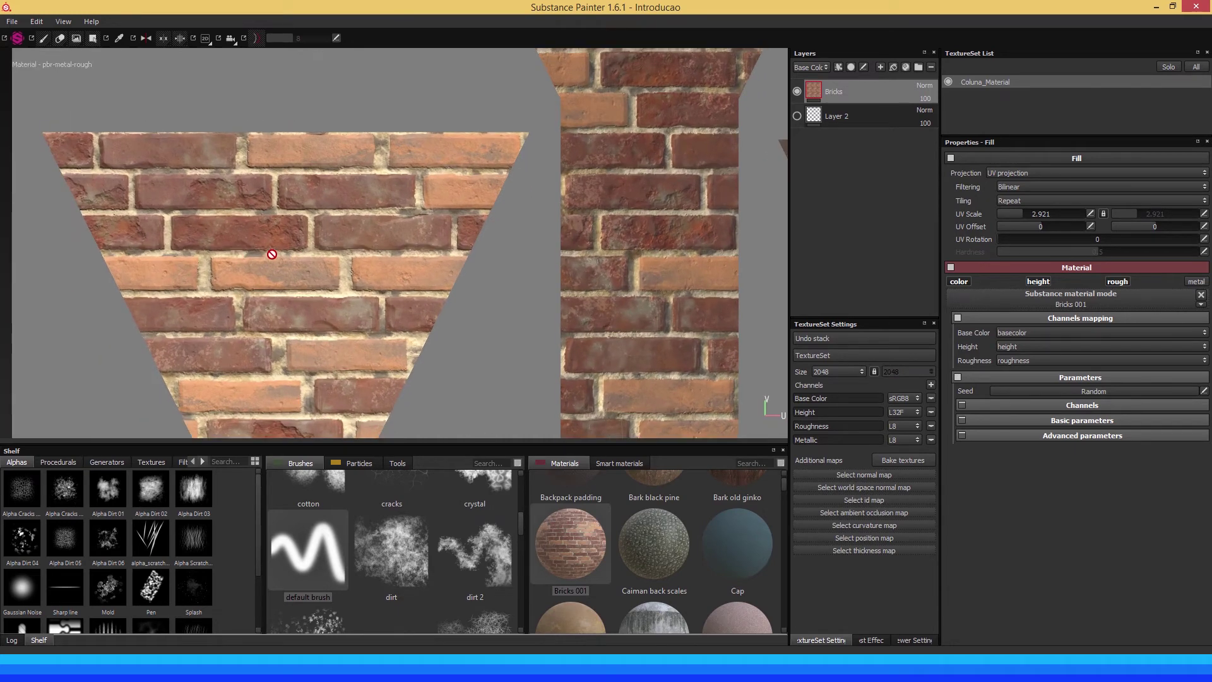
scroll(271, 254, down, 2)
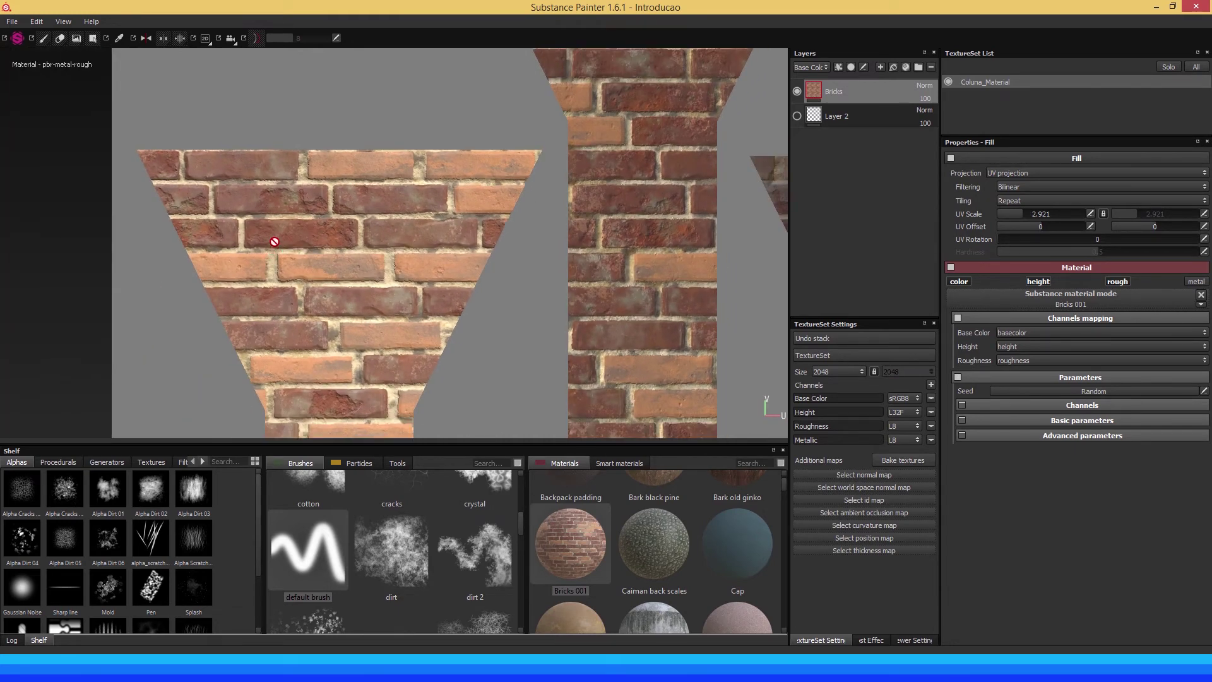
Switch to the 3D-only view and orbit and zoom close on the column's bricks
key(F2)
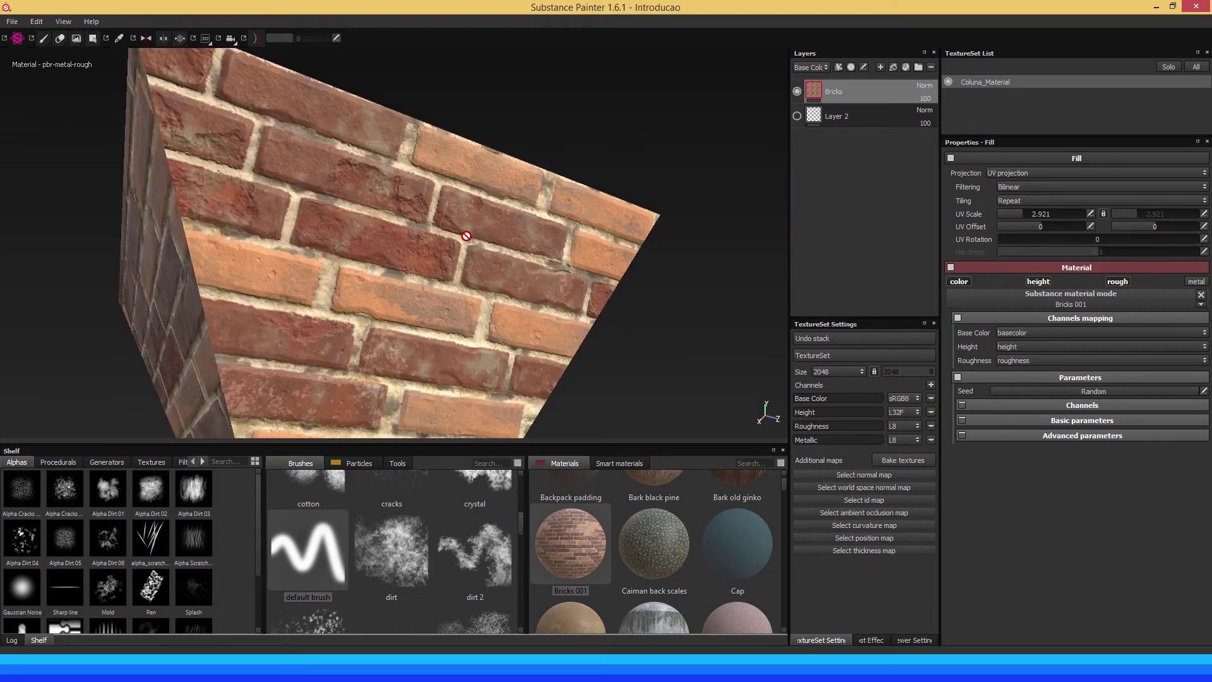
mouse_move(478, 208)
alt+mouse_down()
mouse_move(419, 198)
mouse_move(555, 238)
mouse_move(462, 192)
alt+mouse_up()
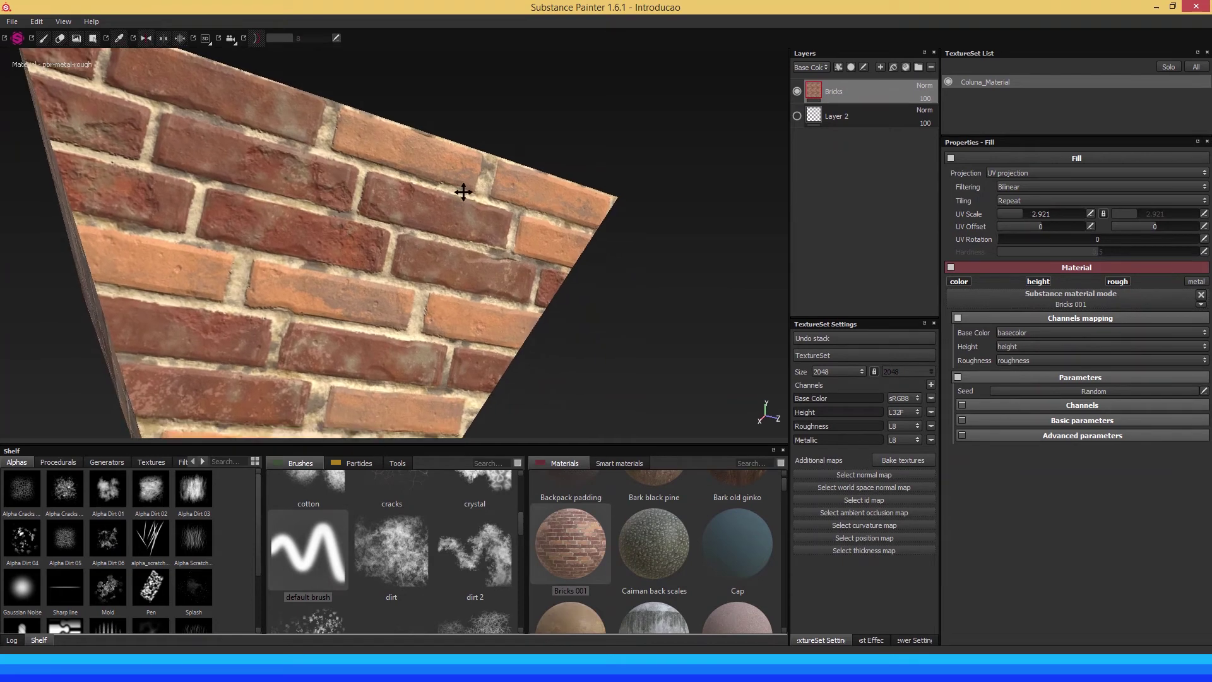
mouse_move(462, 191)
alt+right_down()
mouse_move(441, 211)
mouse_move(657, 297)
mouse_move(441, 203)
alt+right_up()
alt+drag(446, 278, 435, 263)
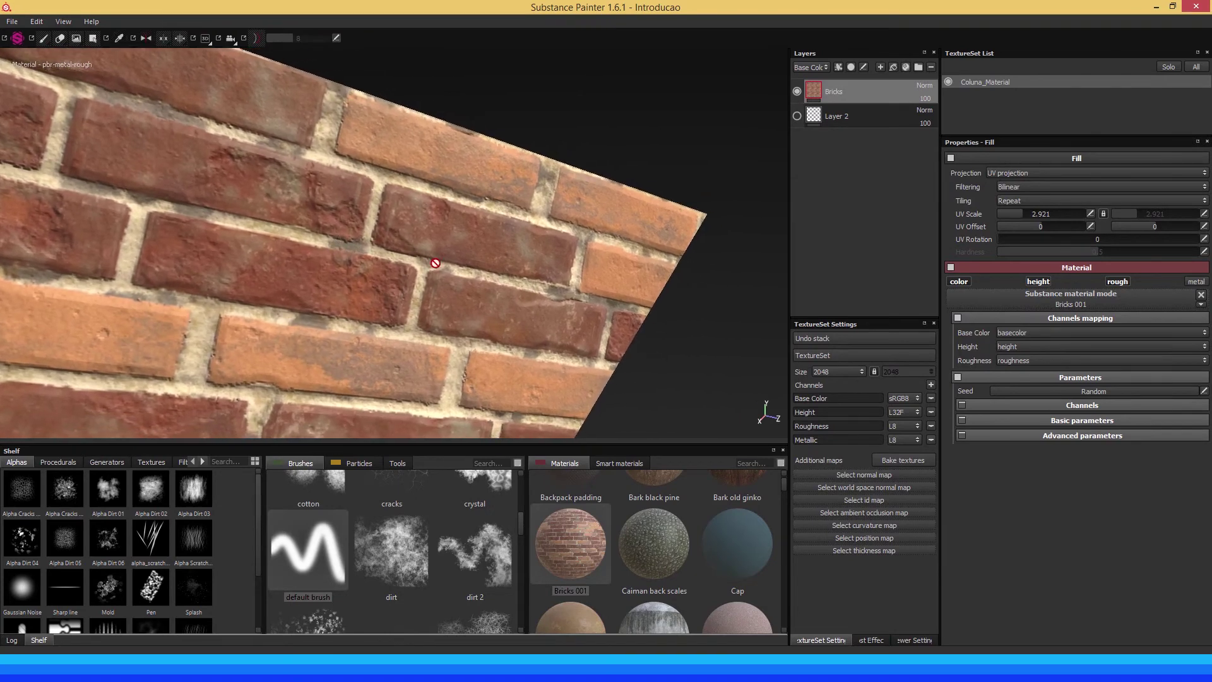
mouse_move(284, 221)
alt+right_down()
mouse_move(446, 275)
mouse_move(416, 267)
alt+right_up()
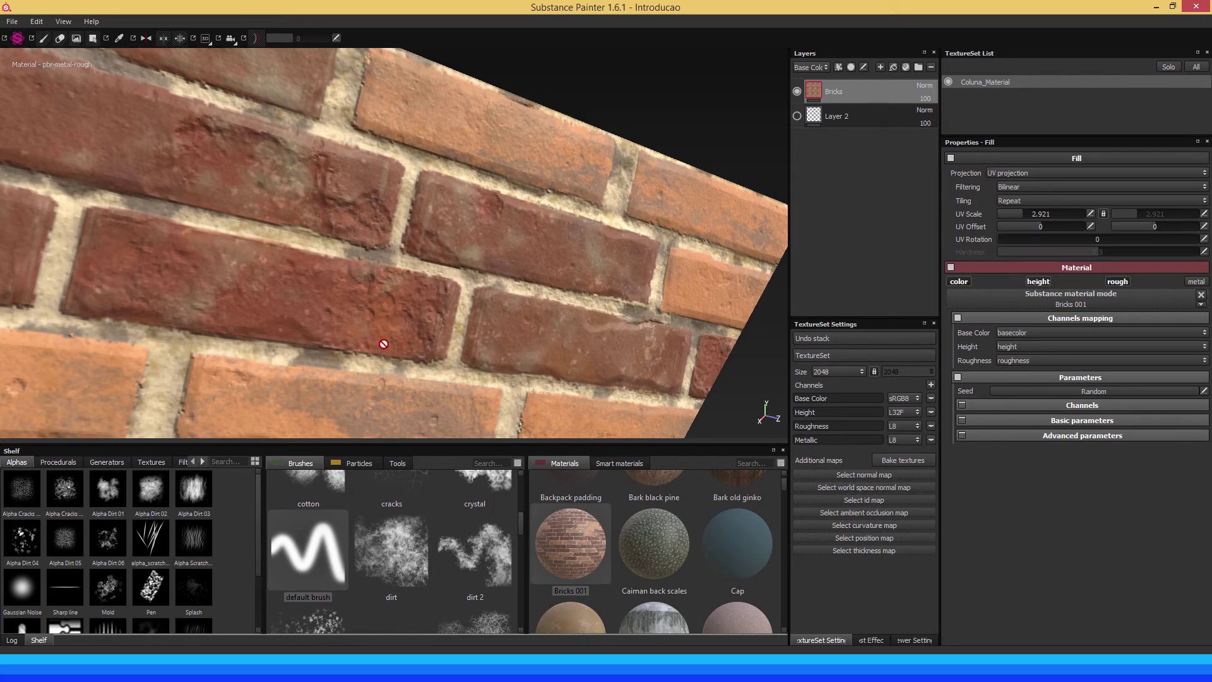
mouse_move(465, 281)
alt+mouse_down()
mouse_move(505, 273)
mouse_move(401, 210)
alt+mouse_up()
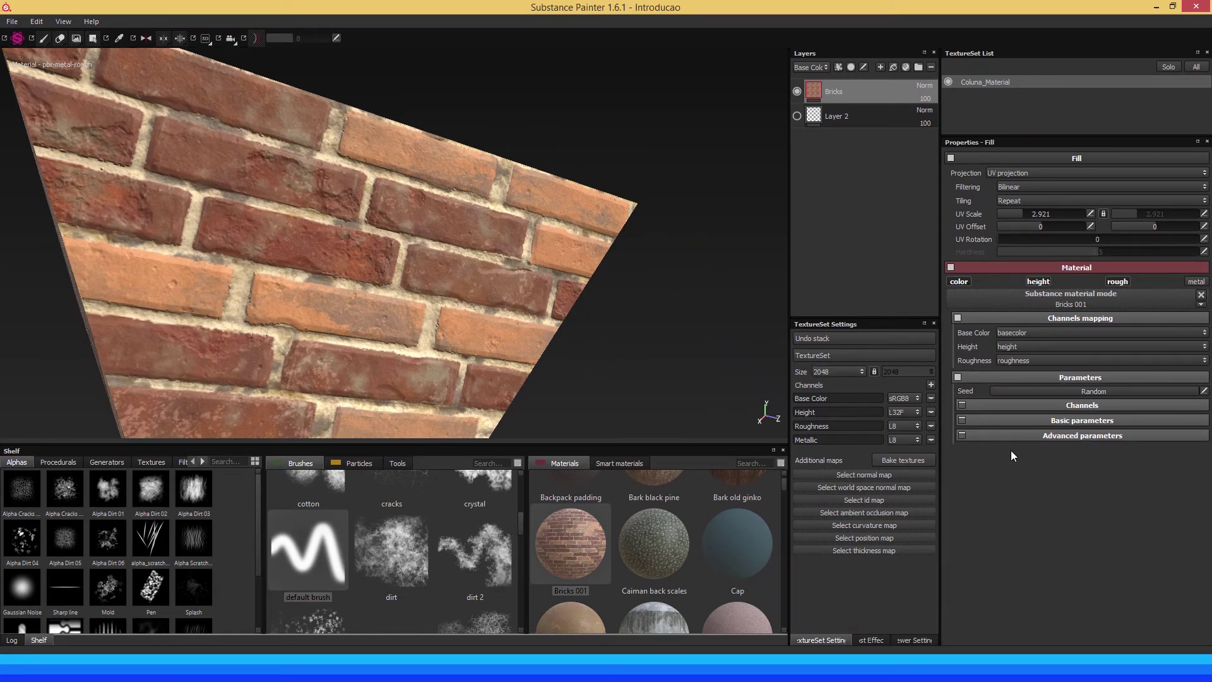
click(962, 404)
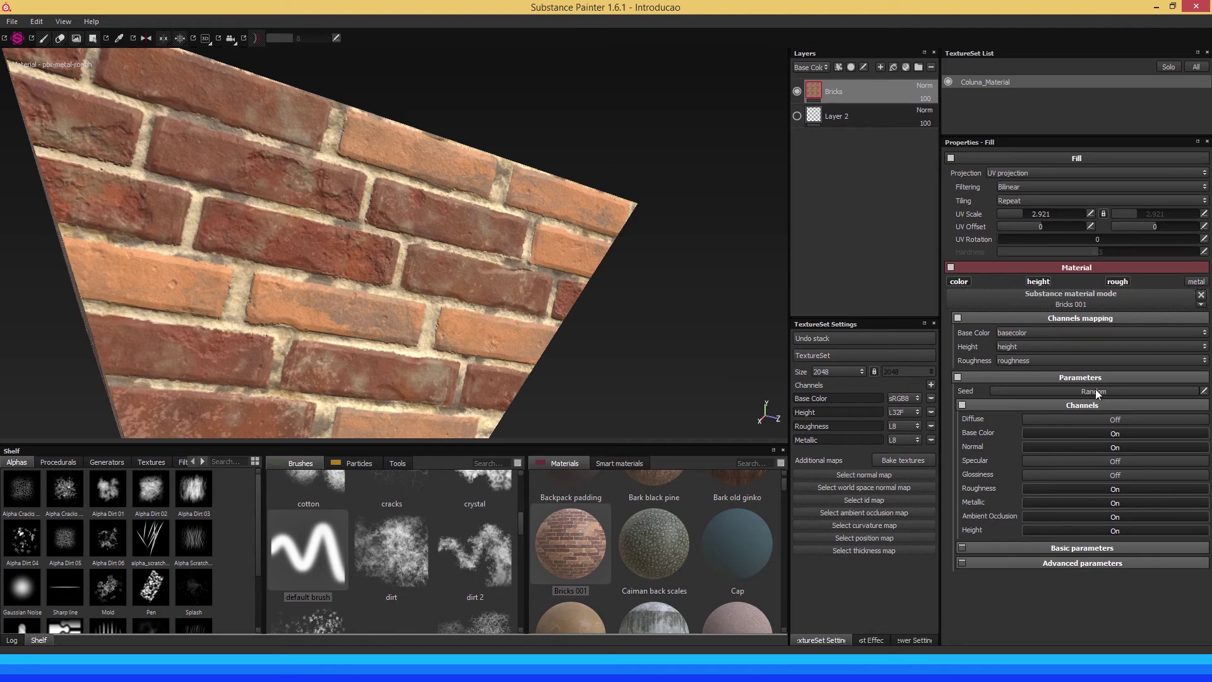
click(1031, 515)
click(1032, 516)
click(1033, 531)
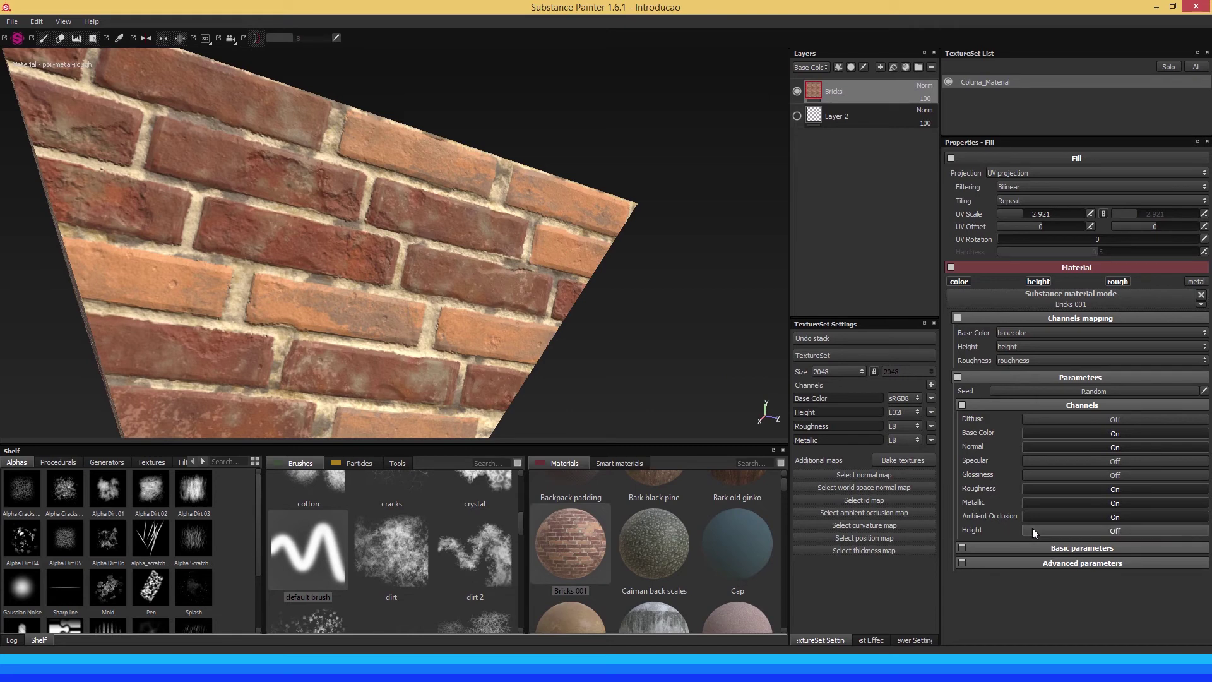
click(1031, 529)
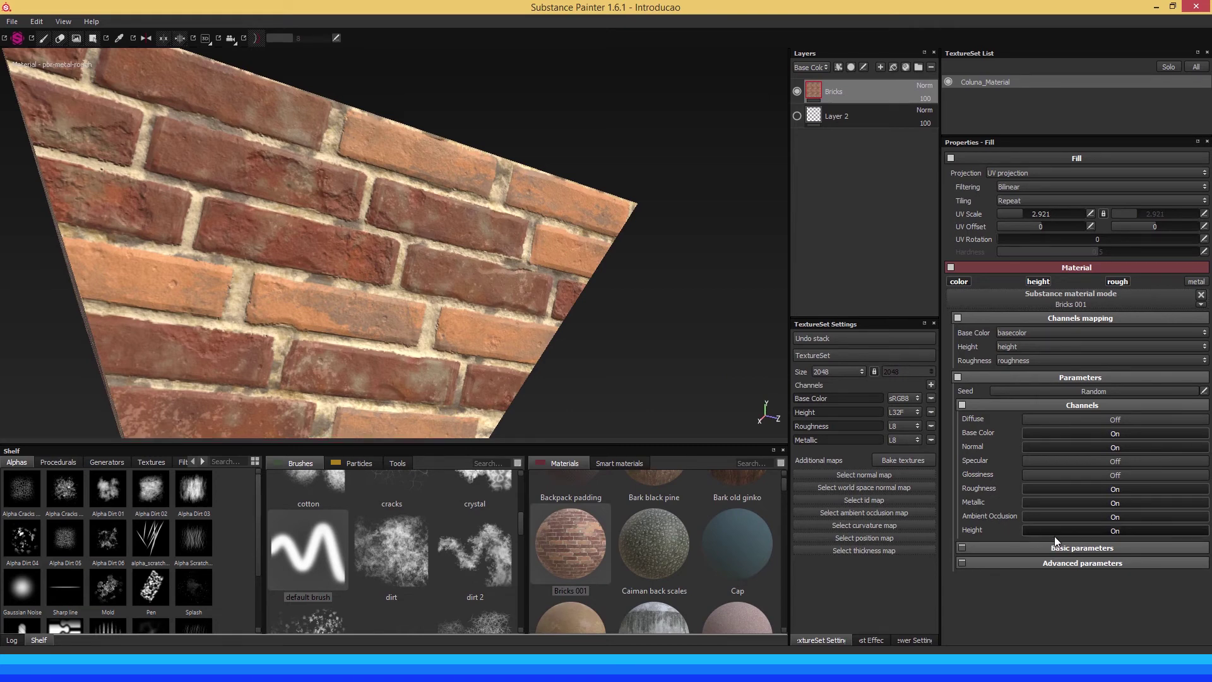
click(1076, 531)
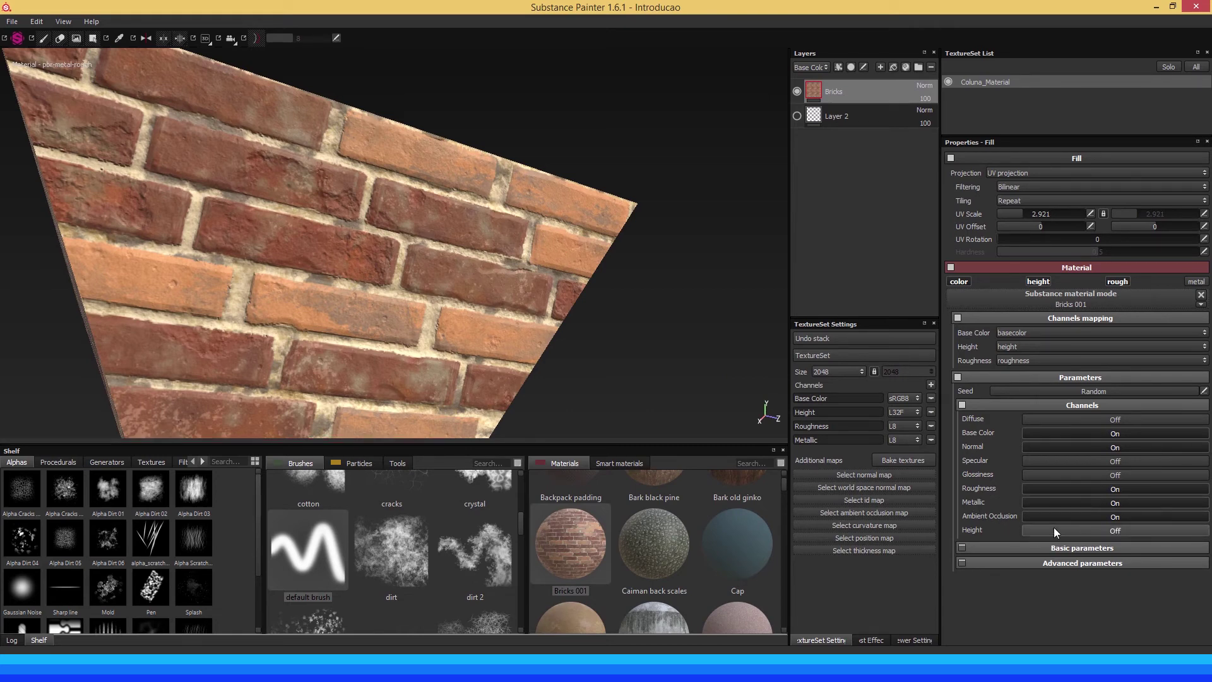
click(963, 407)
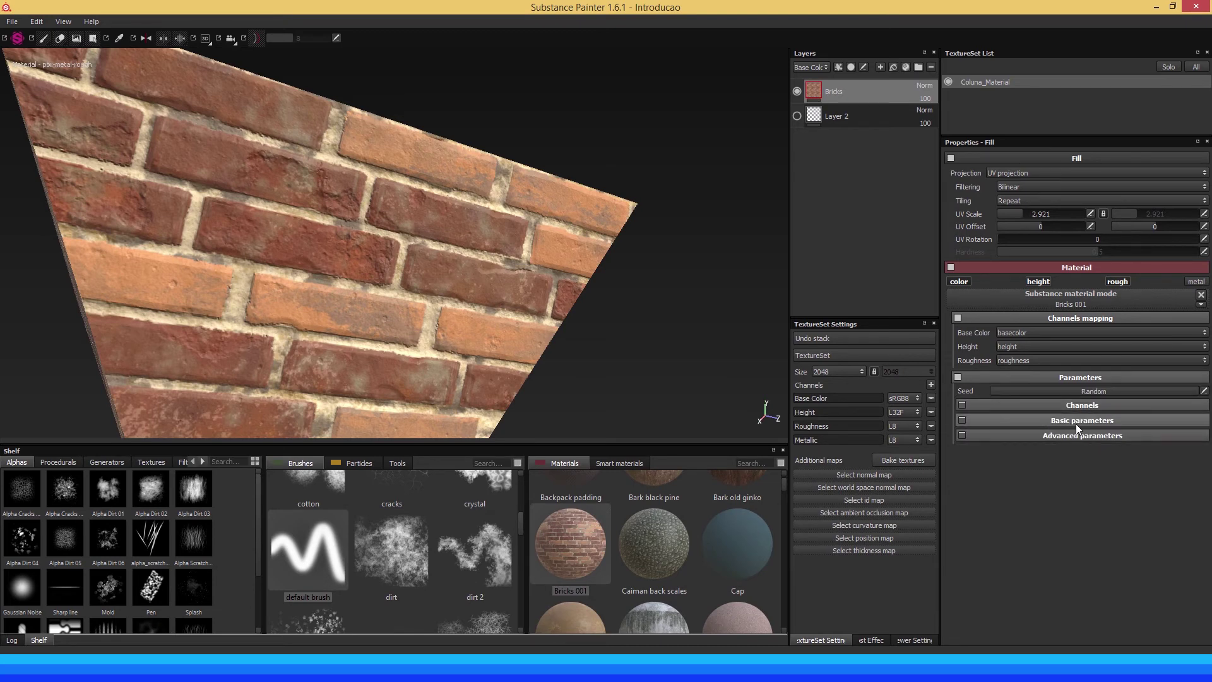
Expand Basic parameters and preview Luminosity changes, settling back at 0.5
click(980, 422)
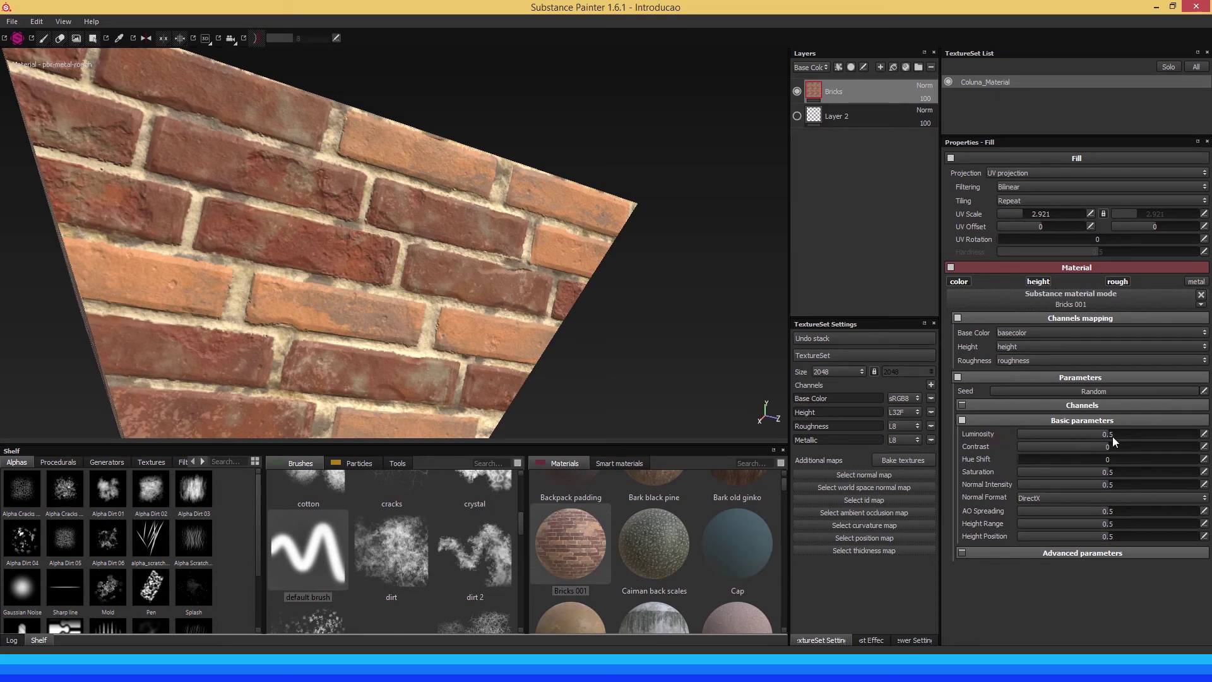
mouse_move(1120, 434)
mouse_down()
mouse_move(1133, 433)
mouse_move(1080, 436)
mouse_up()
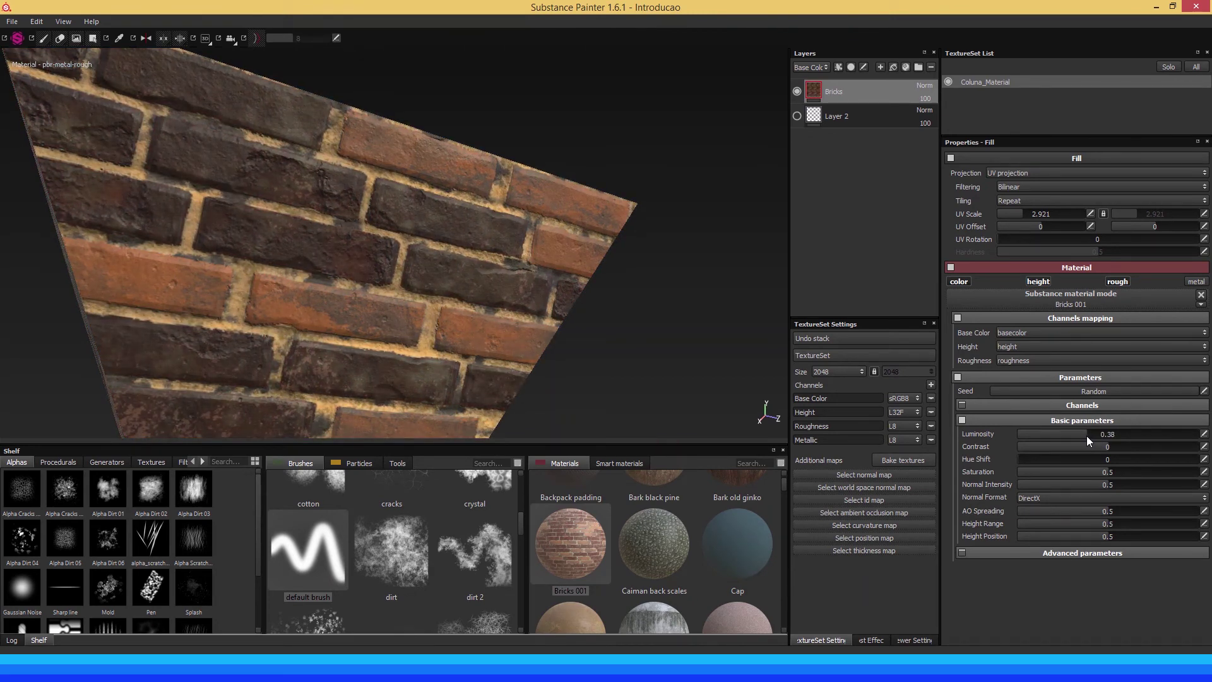
drag(1085, 436, 1082, 434)
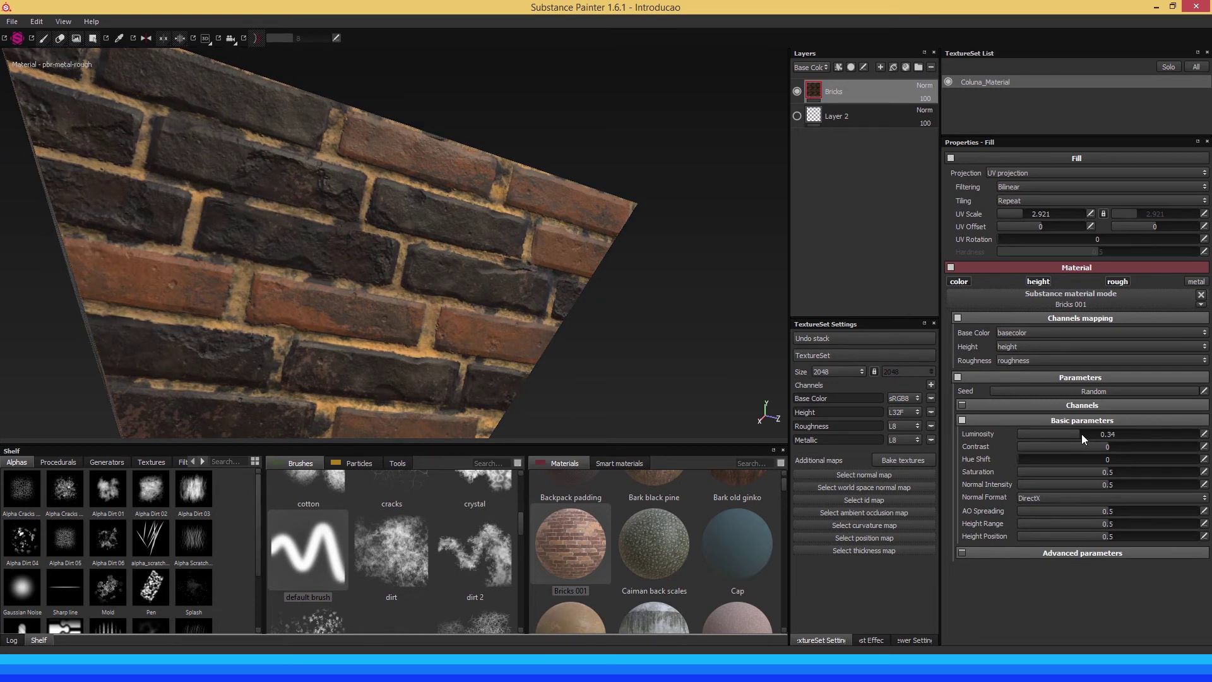
drag(1081, 433, 1083, 435)
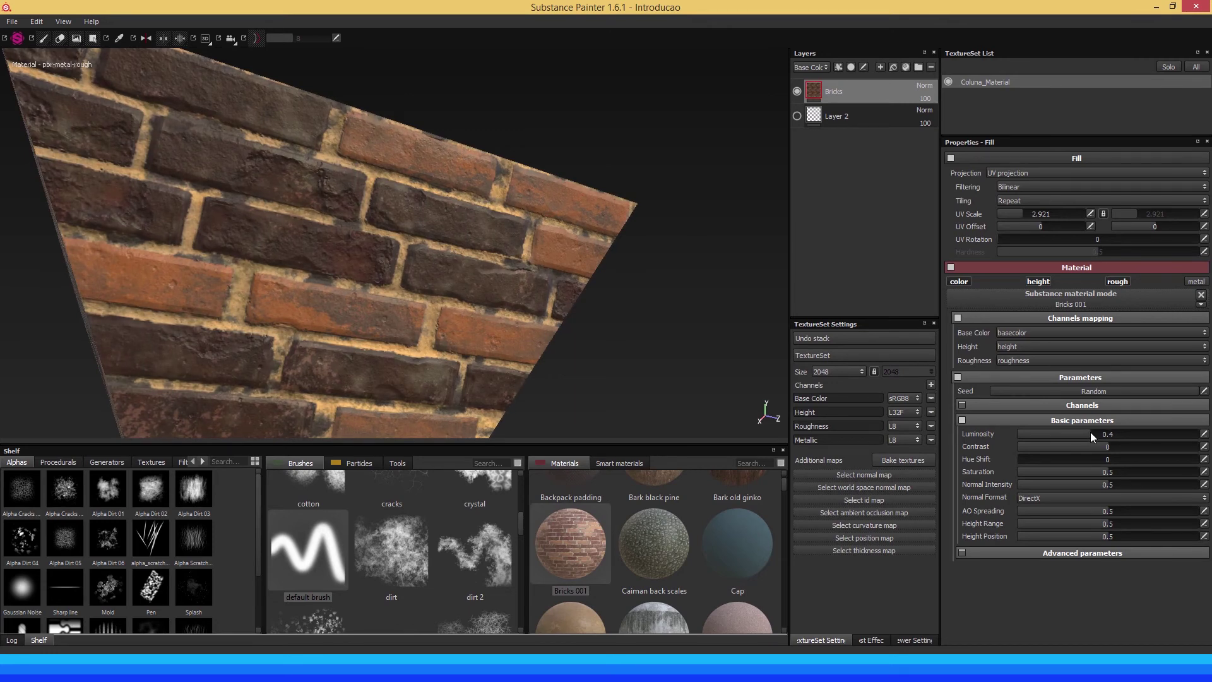
drag(1090, 432, 1103, 431)
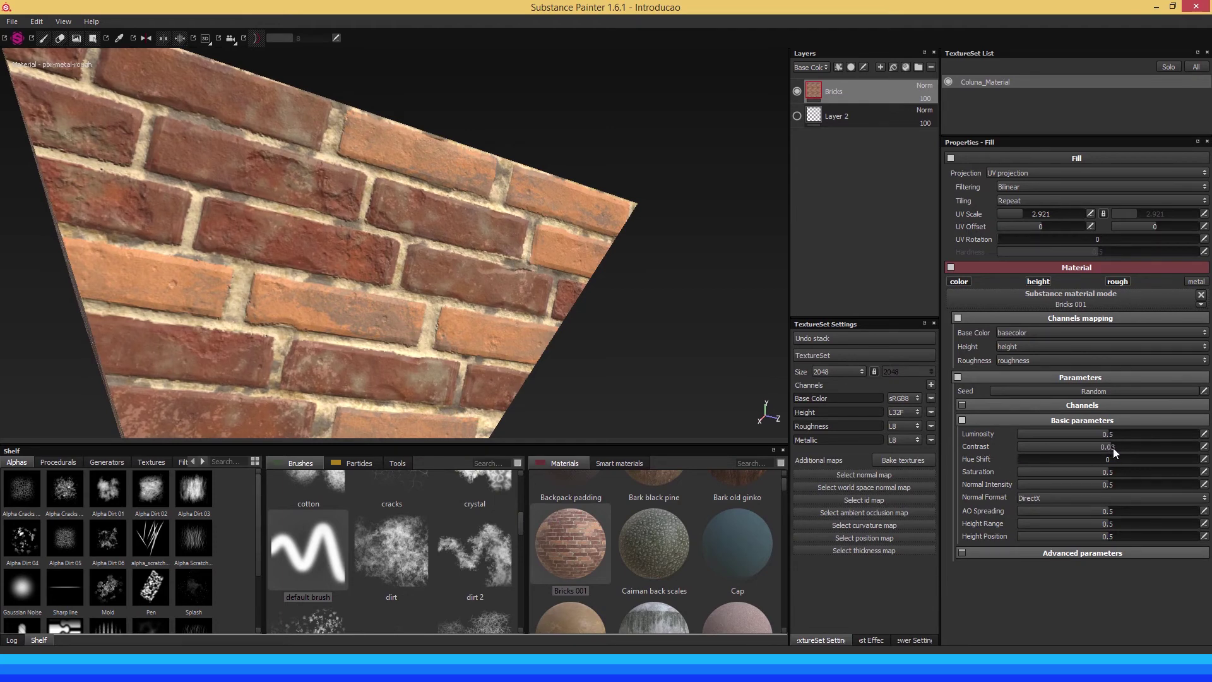
Preview Contrast adjustments and return Contrast to 0
mouse_move(1116, 448)
mouse_down()
mouse_move(1145, 452)
mouse_move(1076, 457)
mouse_up()
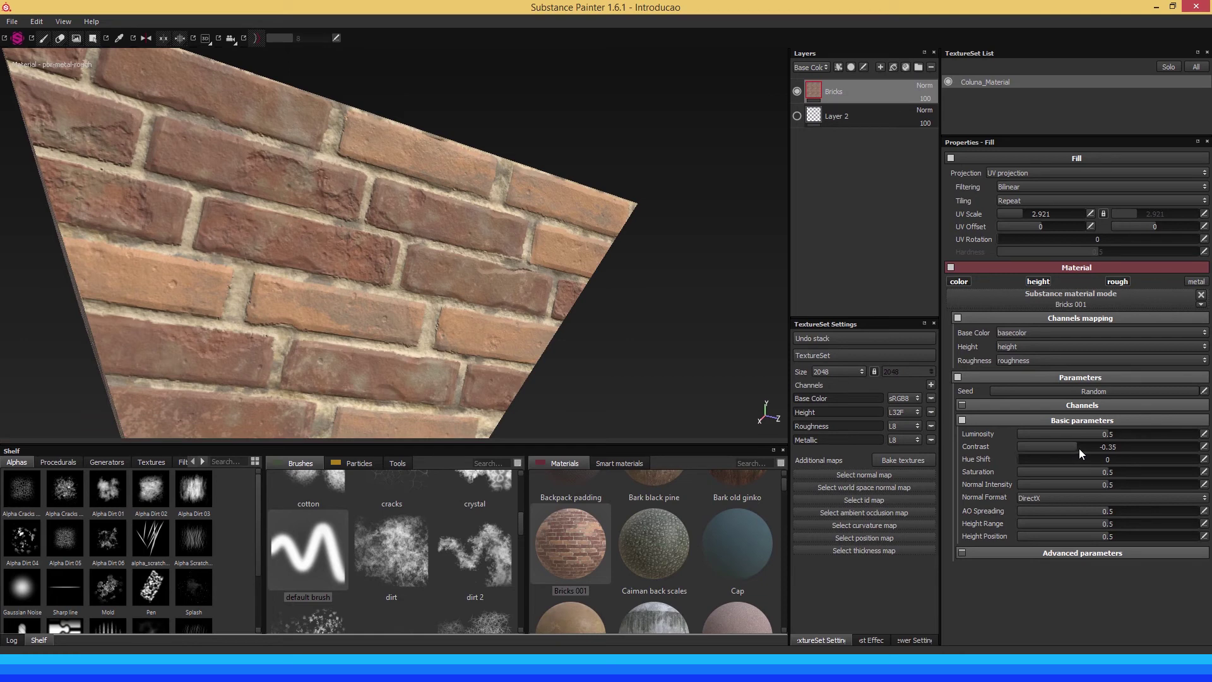
drag(1073, 446, 1068, 448)
drag(1083, 446, 1110, 452)
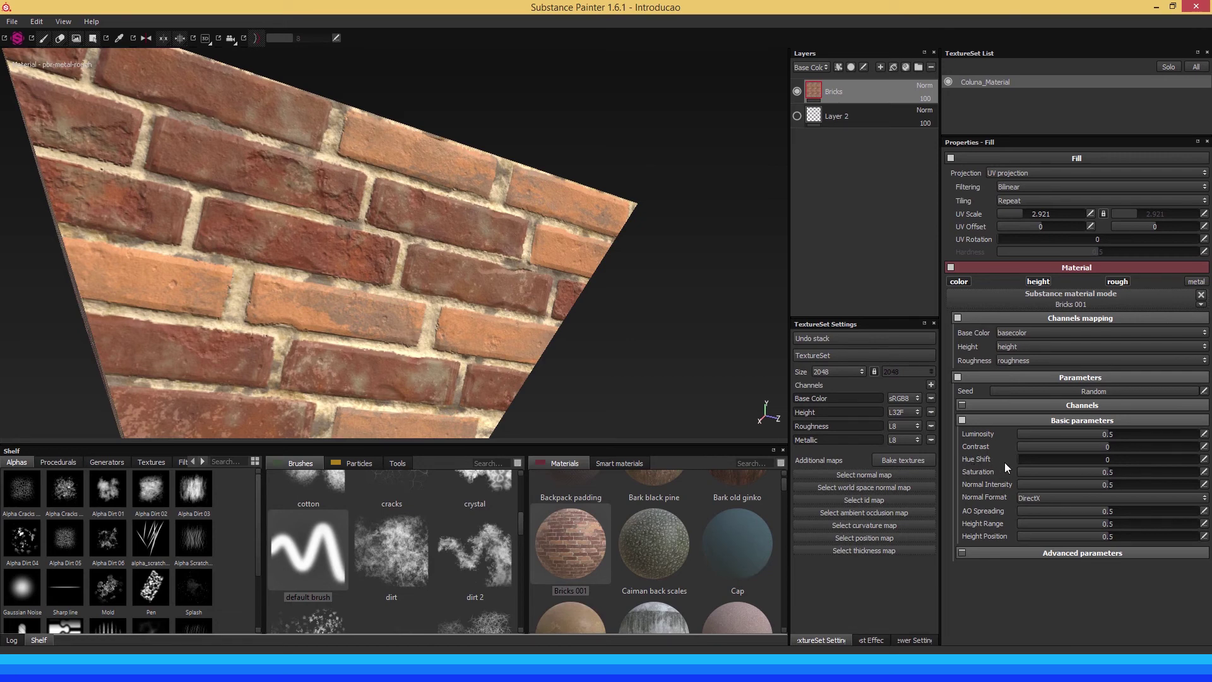
click(1020, 463)
drag(1021, 467, 1044, 466)
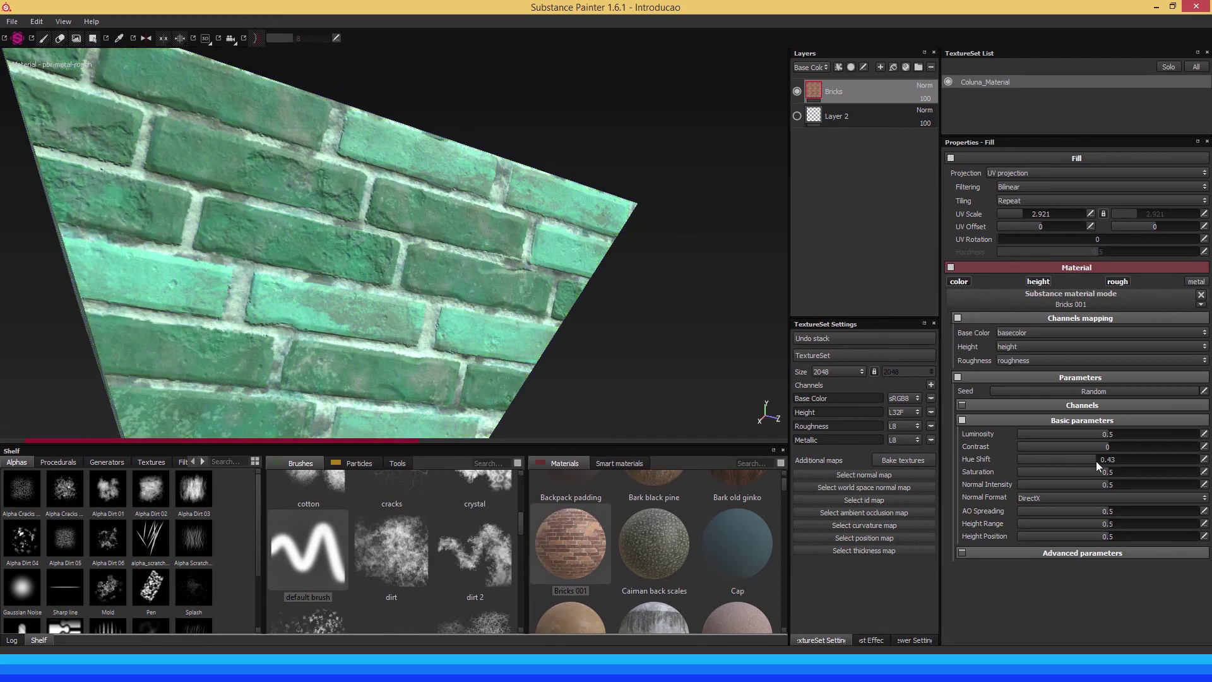
drag(1103, 466, 1105, 465)
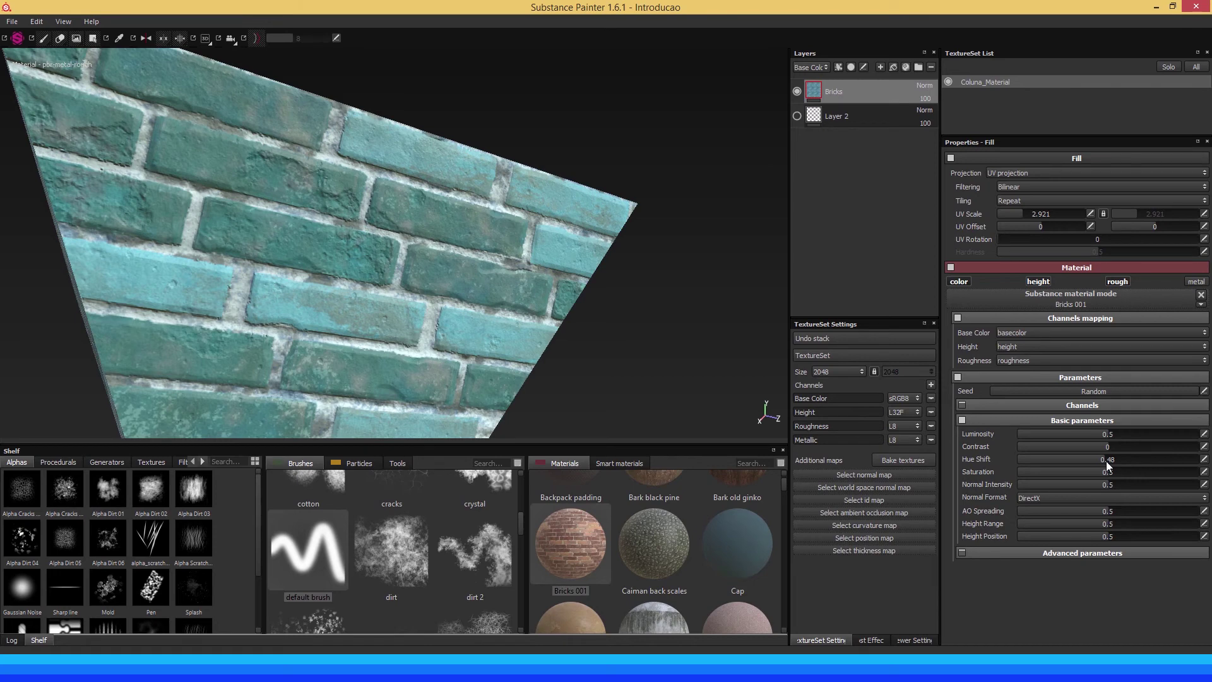
drag(1114, 466, 1164, 470)
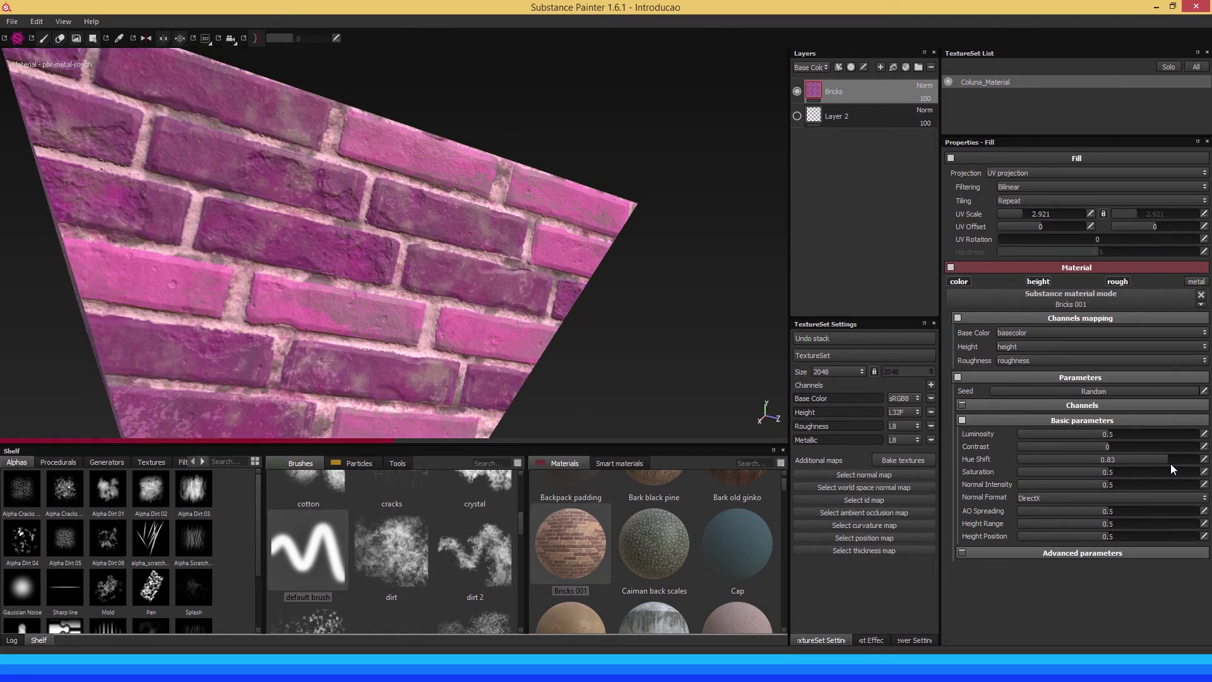
click(1024, 457)
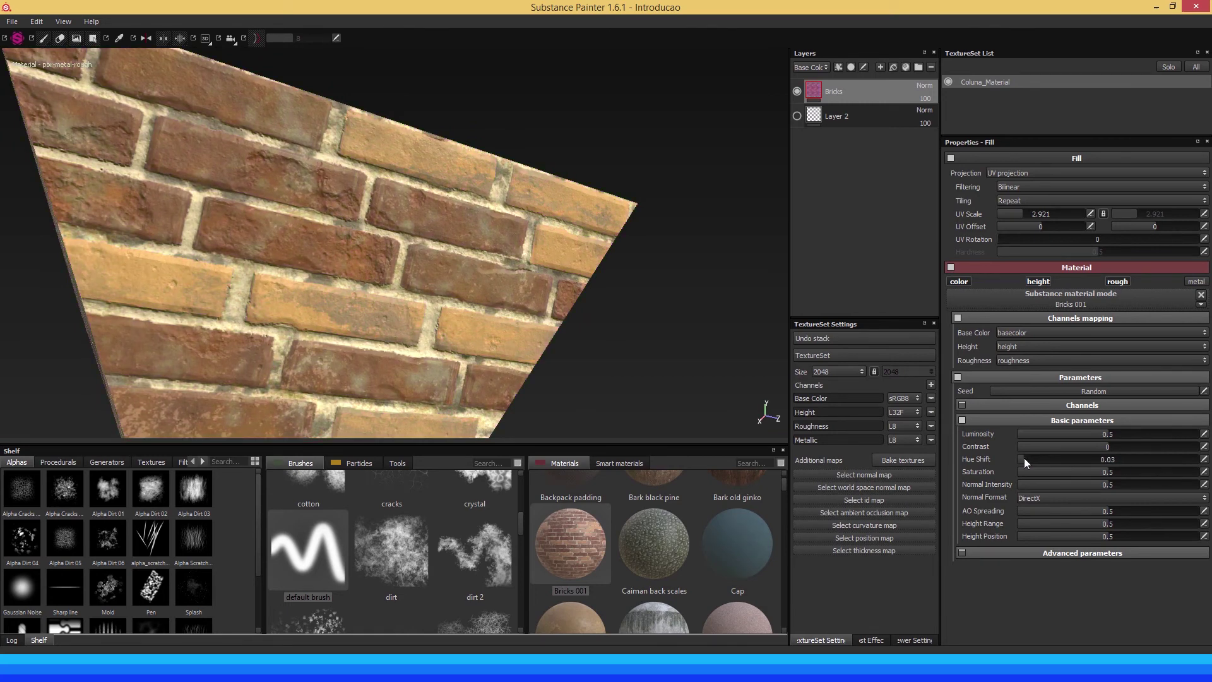
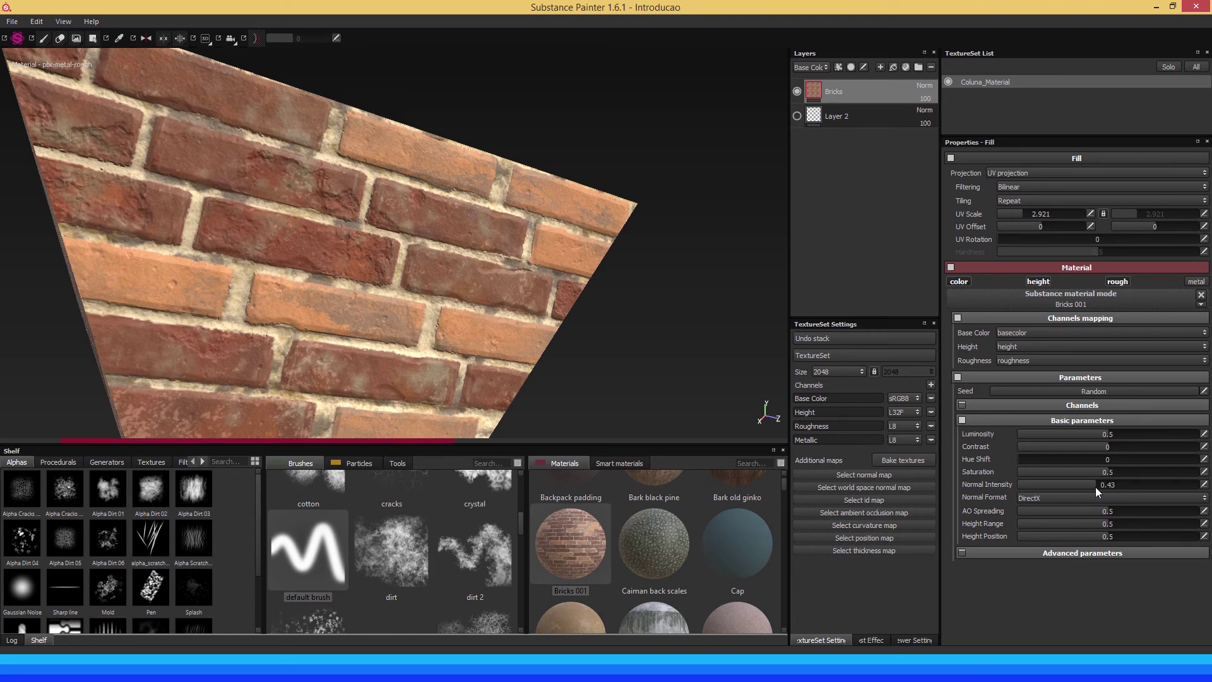
Lower Normal Intensity to 0.5 and push Height Range to 1 for deeper brick relief
drag(1059, 486, 1041, 484)
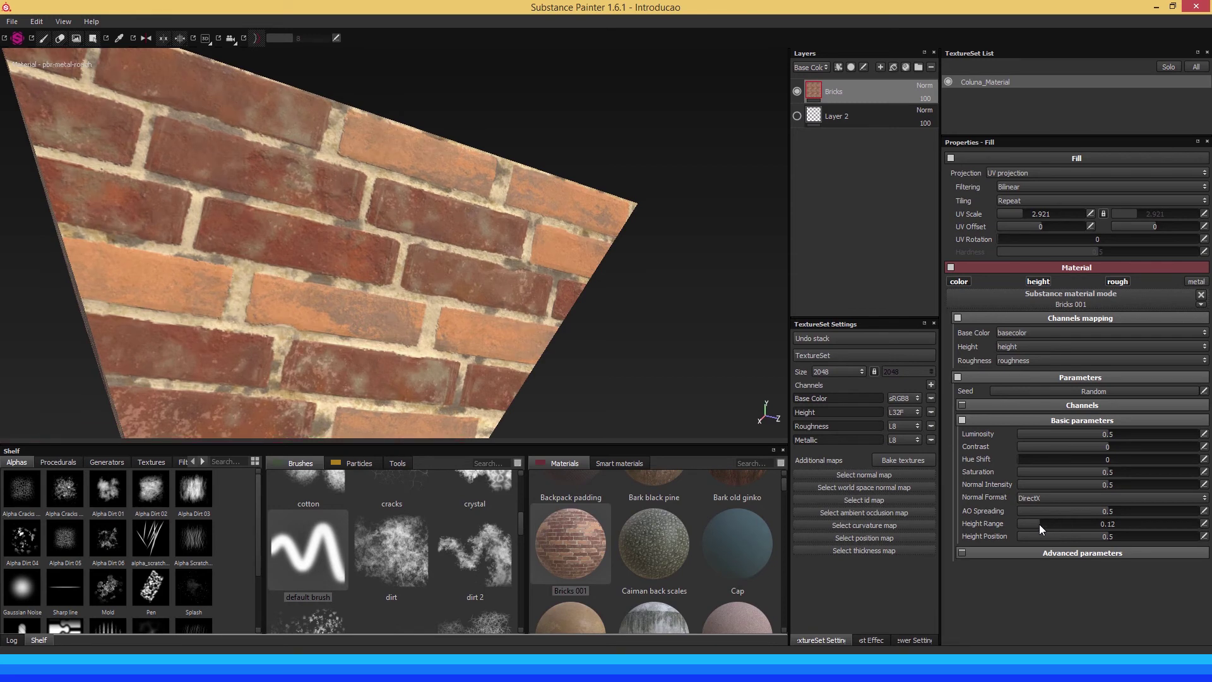
drag(1039, 524, 1013, 521)
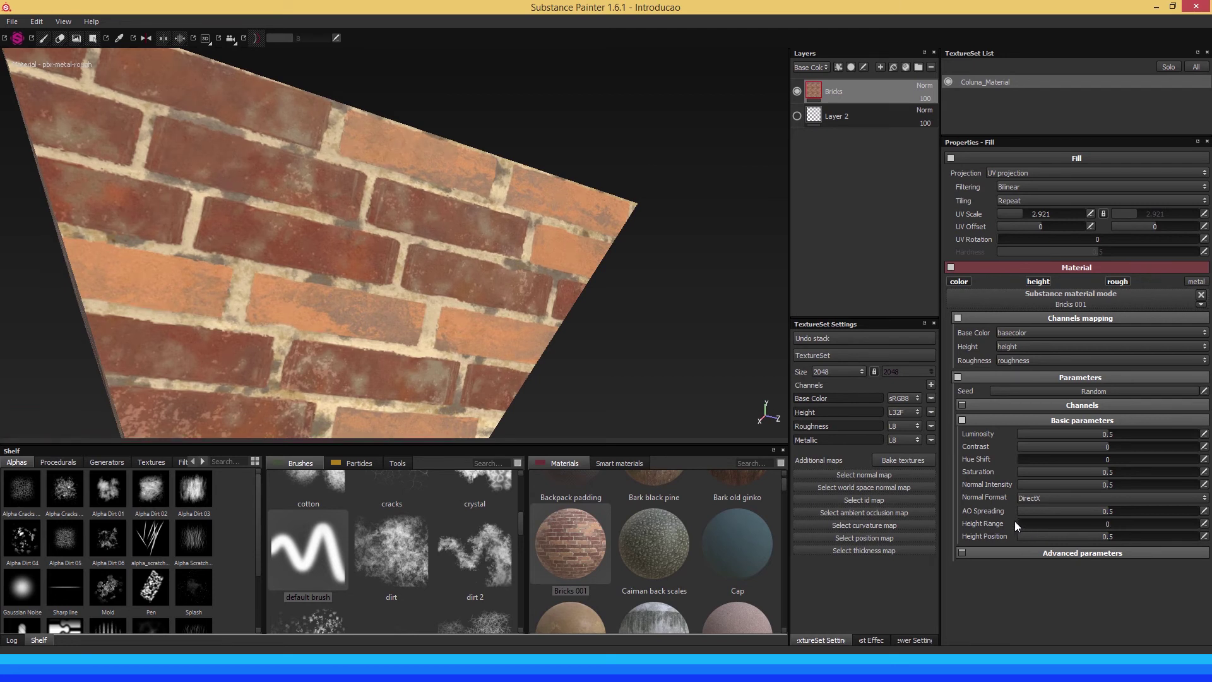
drag(1016, 523, 1039, 523)
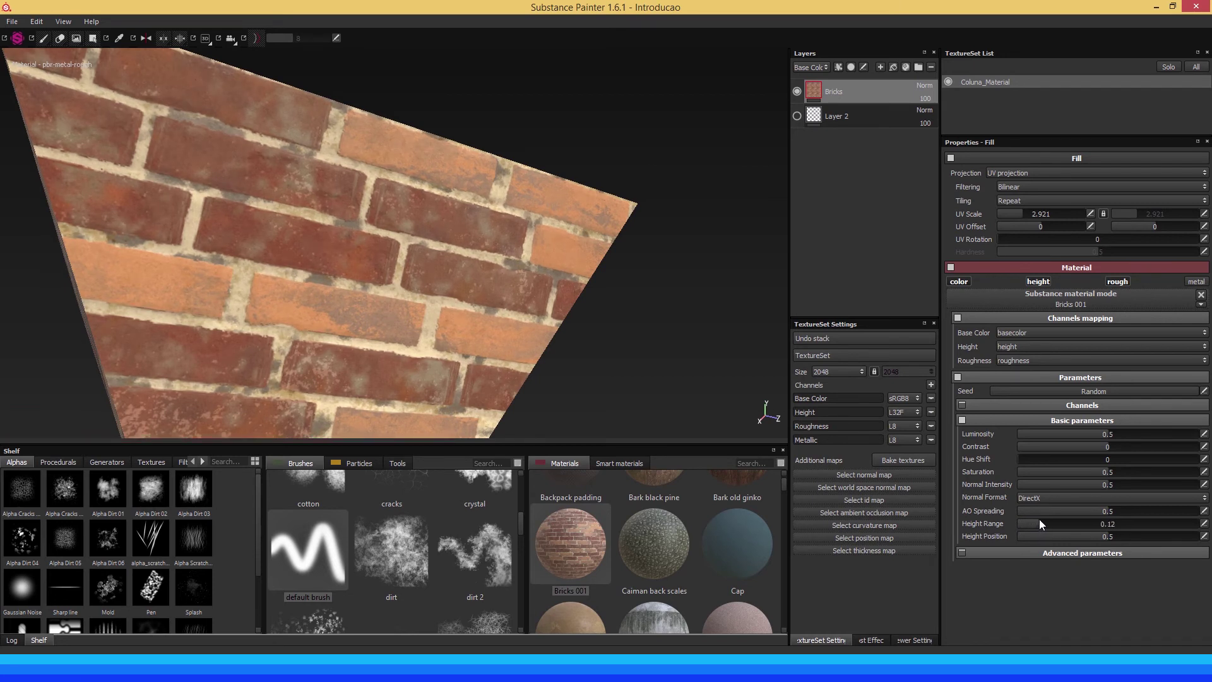
drag(1064, 518, 1105, 527)
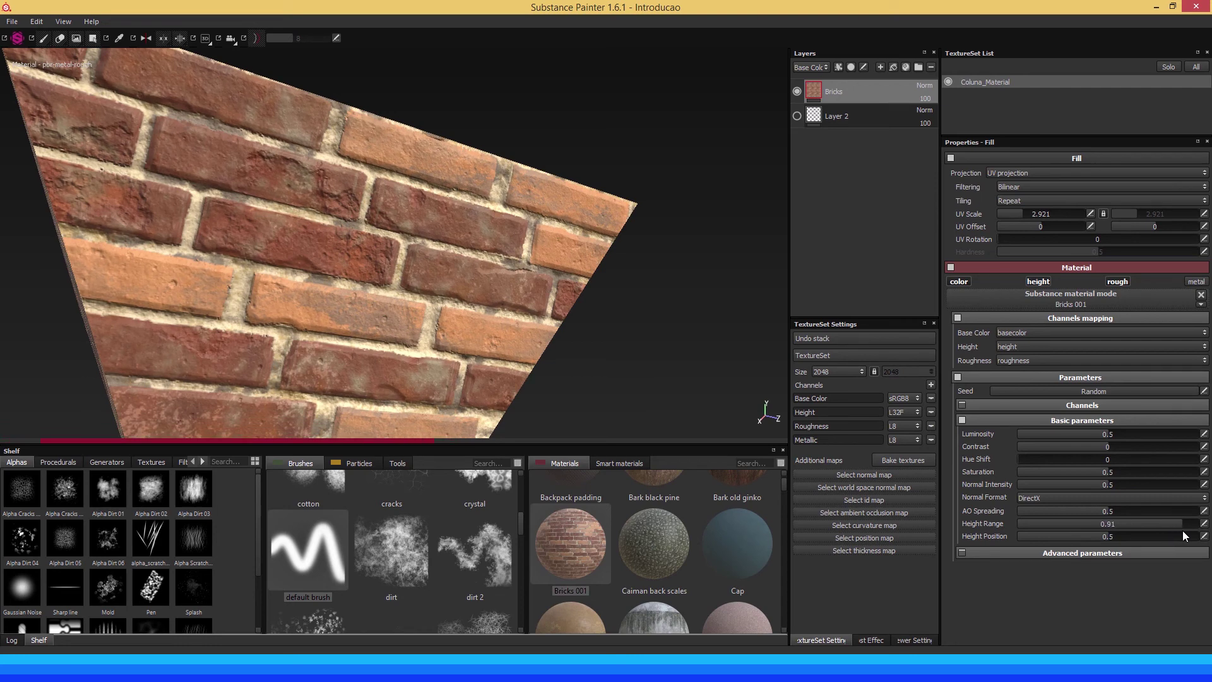
drag(1184, 528, 1207, 532)
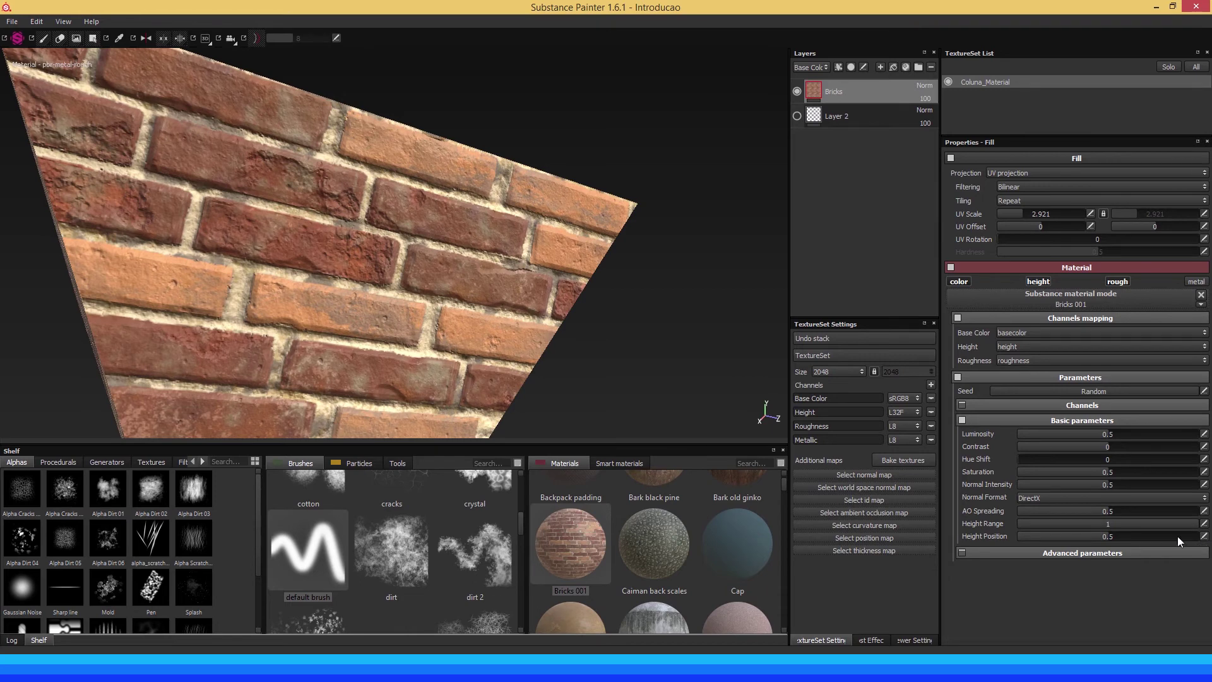
Ease Height Range to about 0.69 and return Height Position to 0.5
click(1109, 524)
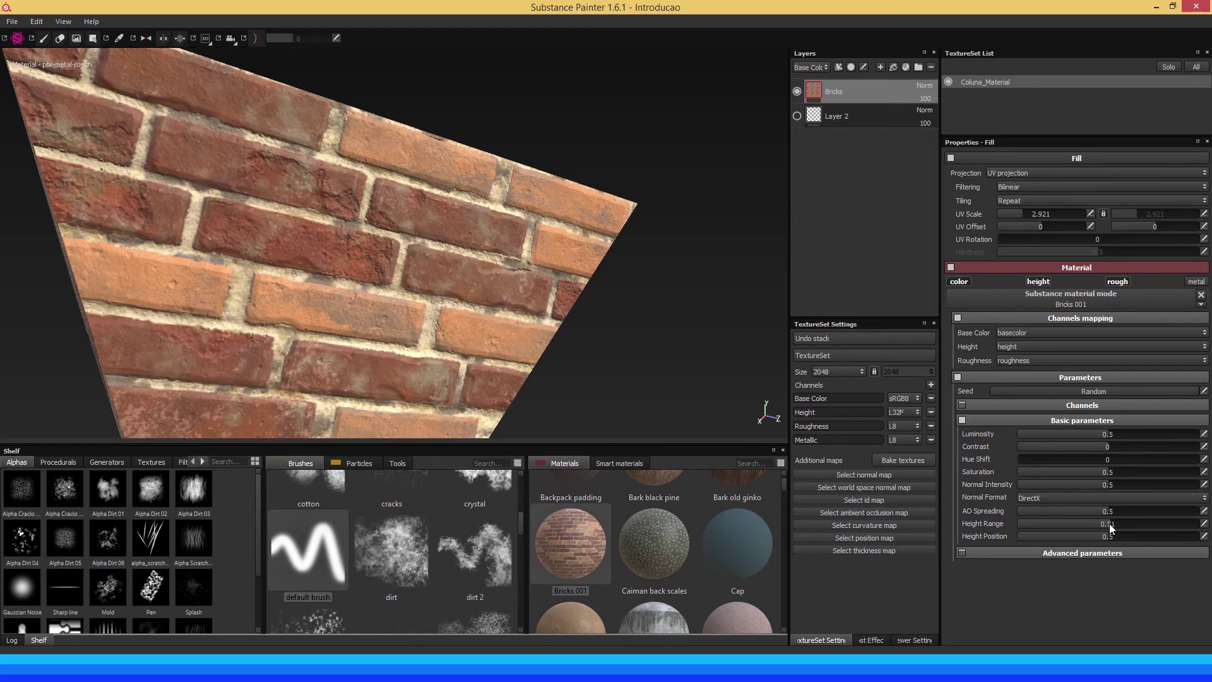
click(1197, 524)
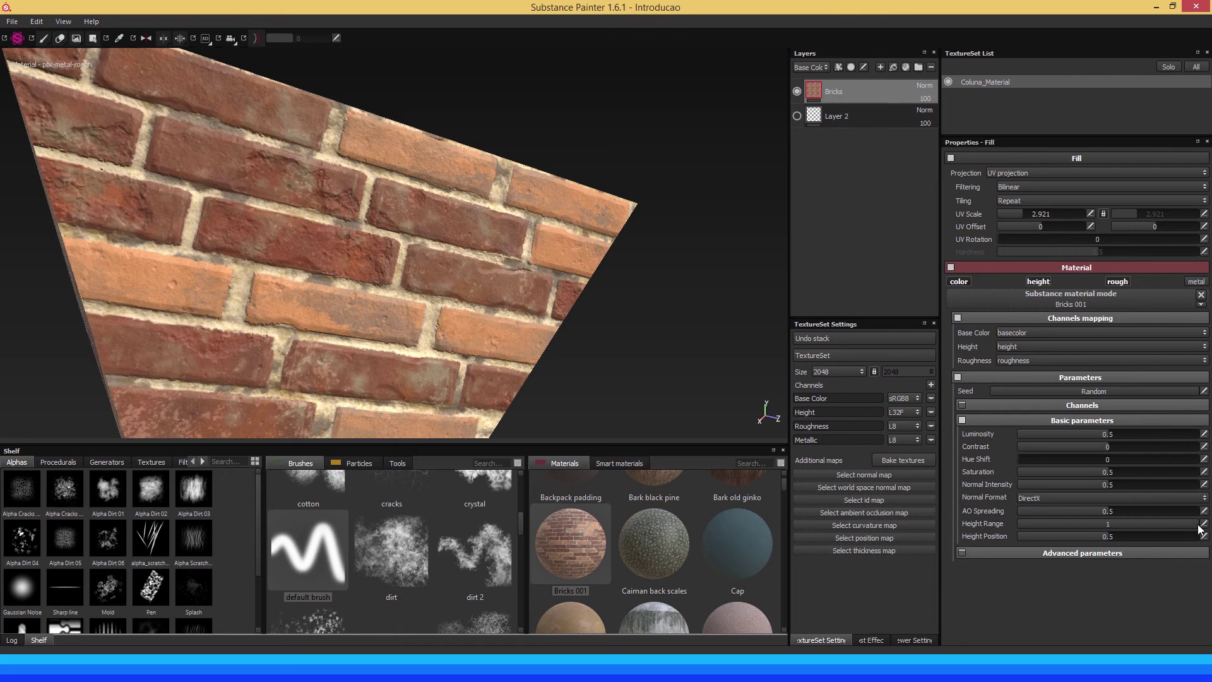
click(1108, 523)
drag(1128, 524, 1141, 525)
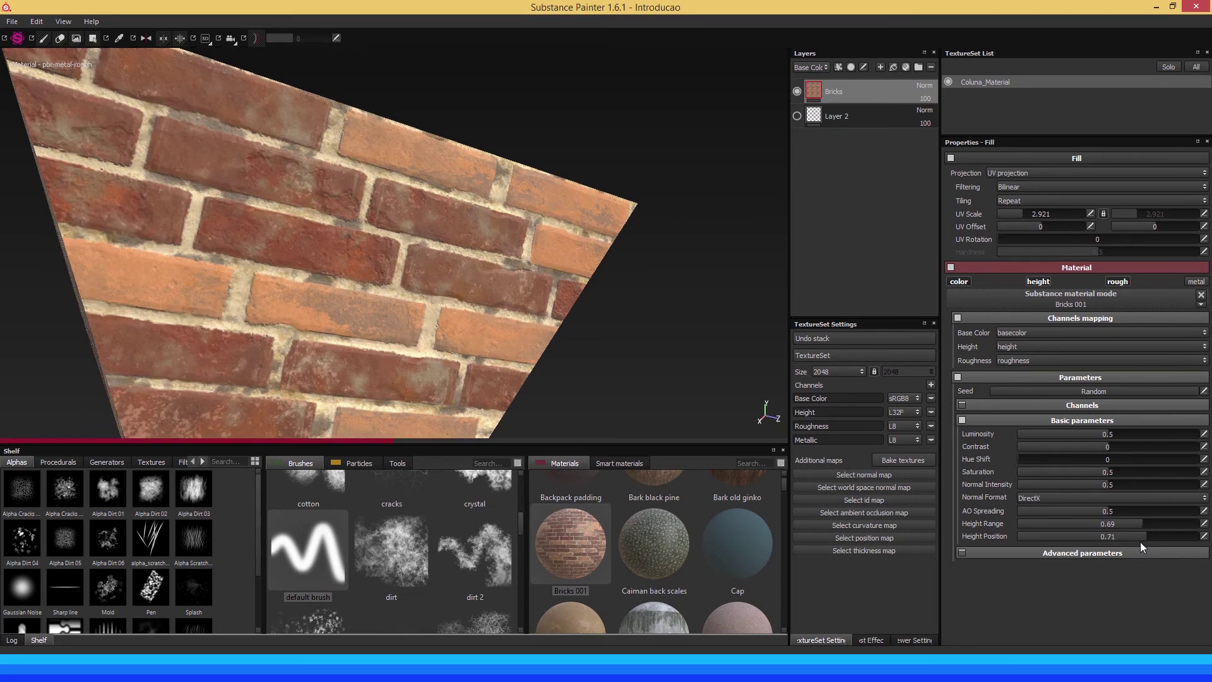
drag(1140, 541, 1107, 540)
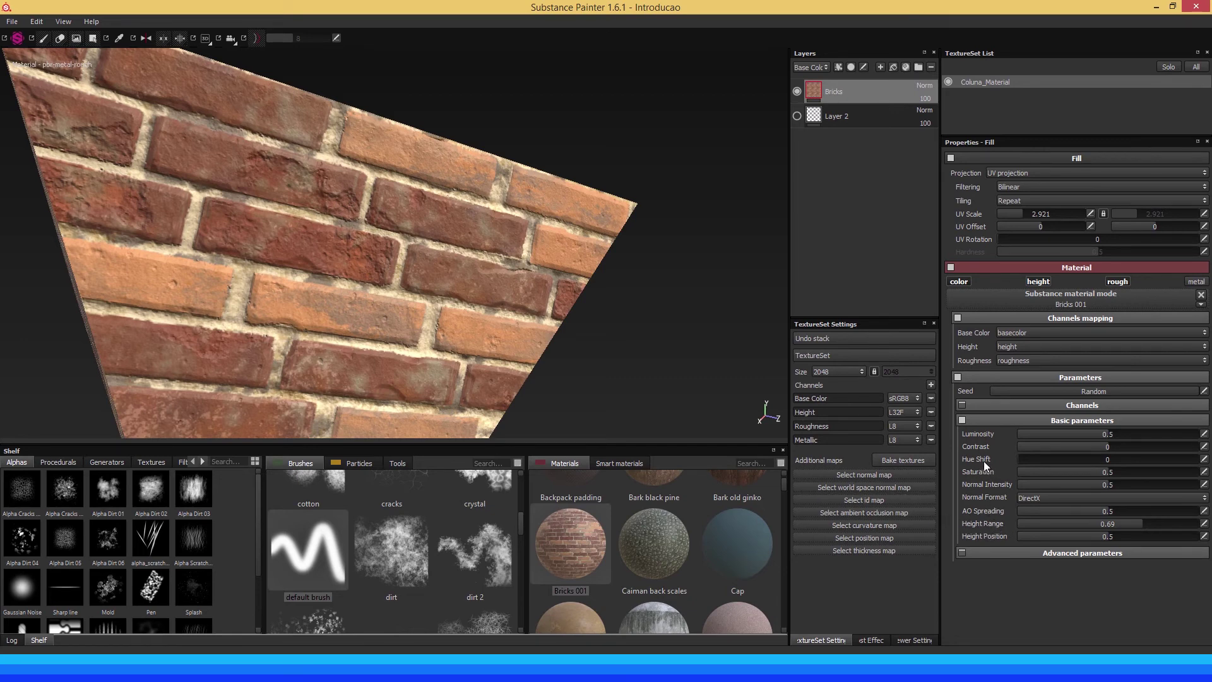
In Advanced parameters, set Bricks Amount X and Y to 4 with Bricks Offset Random 0.22
click(963, 420)
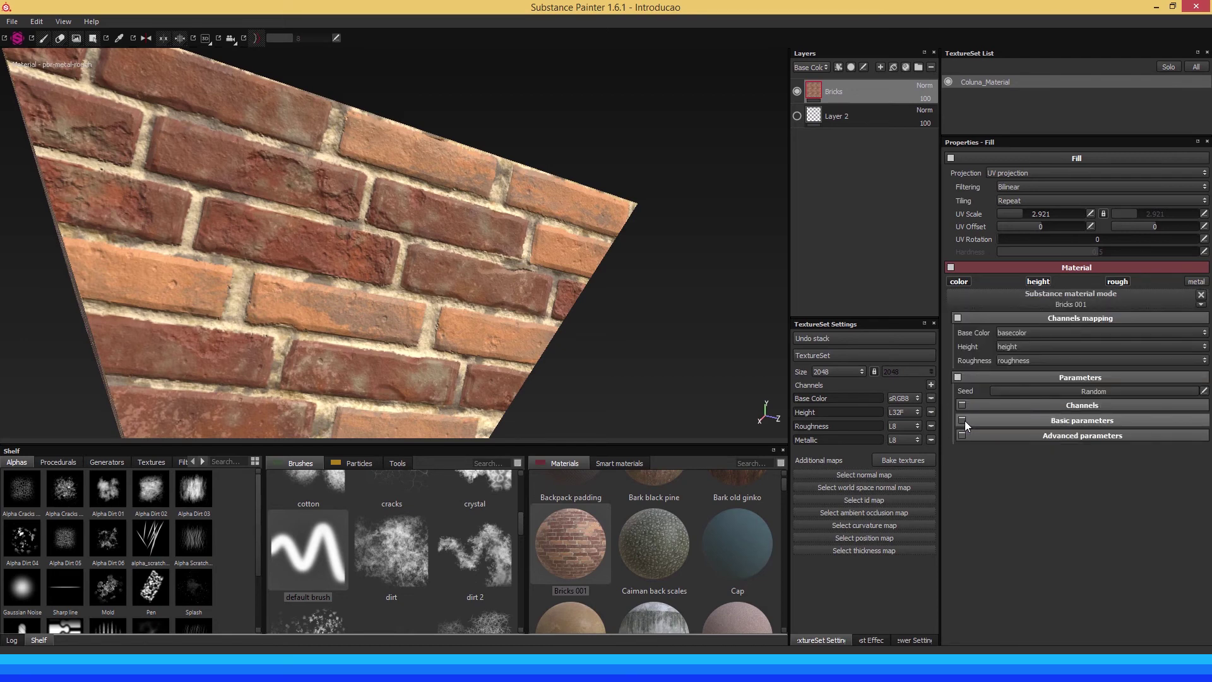
click(1022, 441)
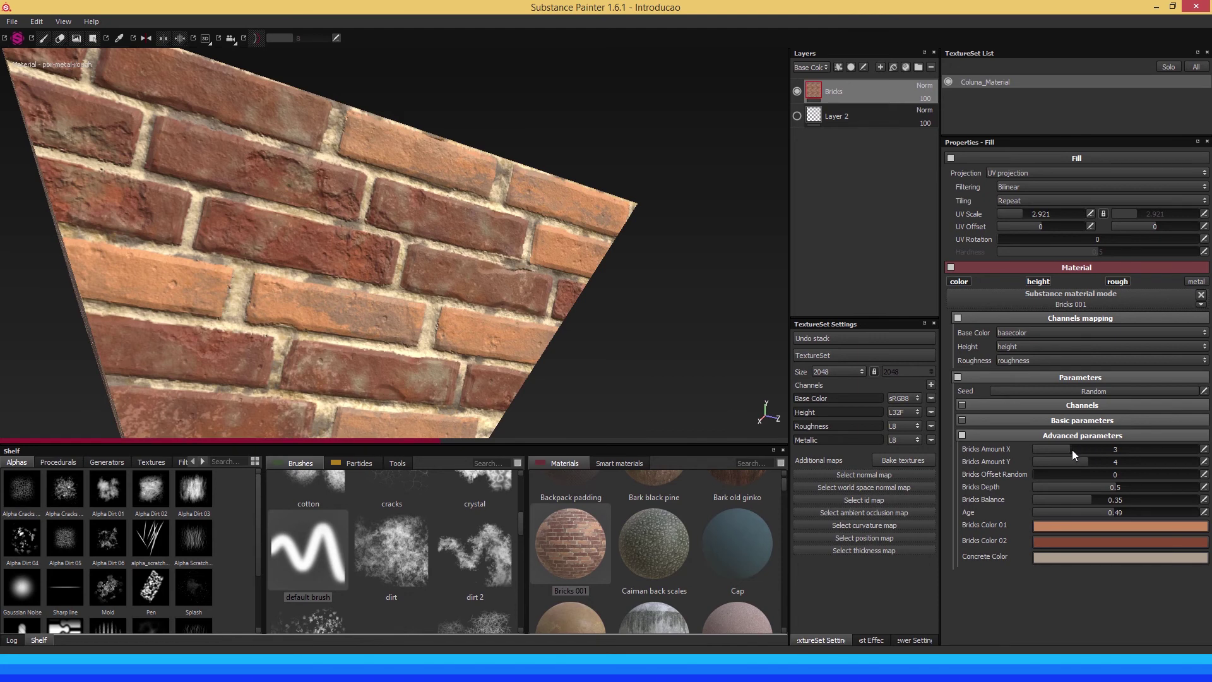
mouse_move(1074, 449)
mouse_down()
mouse_move(1092, 448)
mouse_move(1040, 449)
mouse_up()
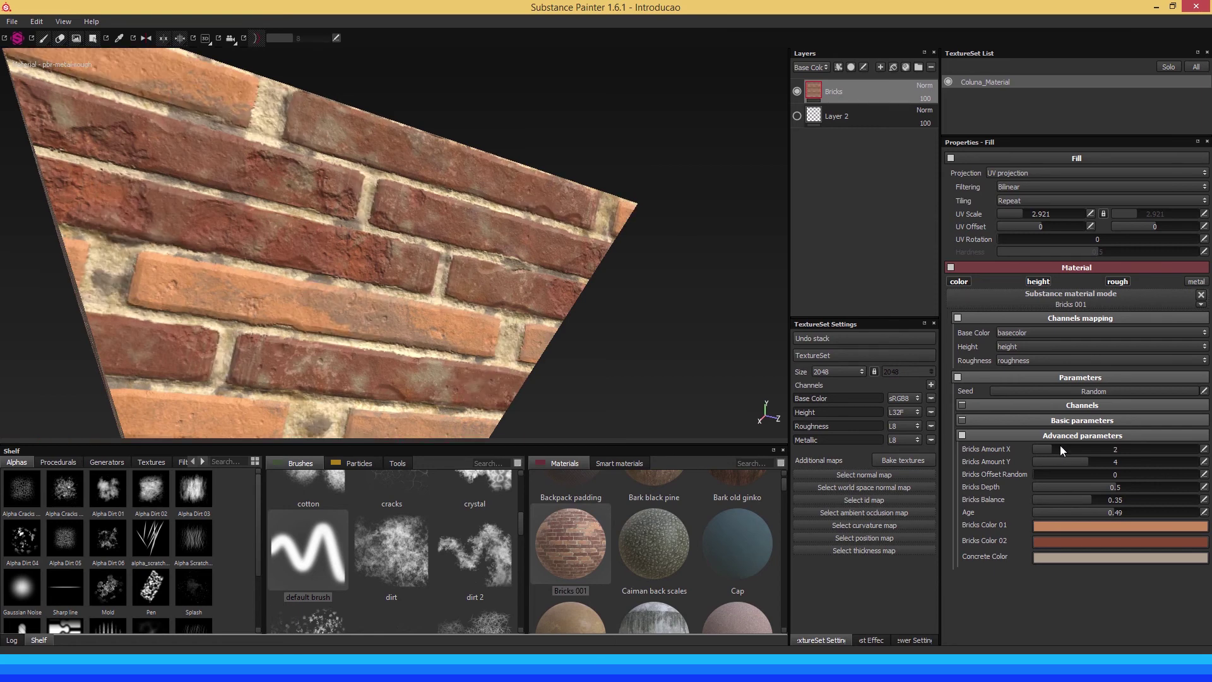
drag(1060, 446, 1068, 448)
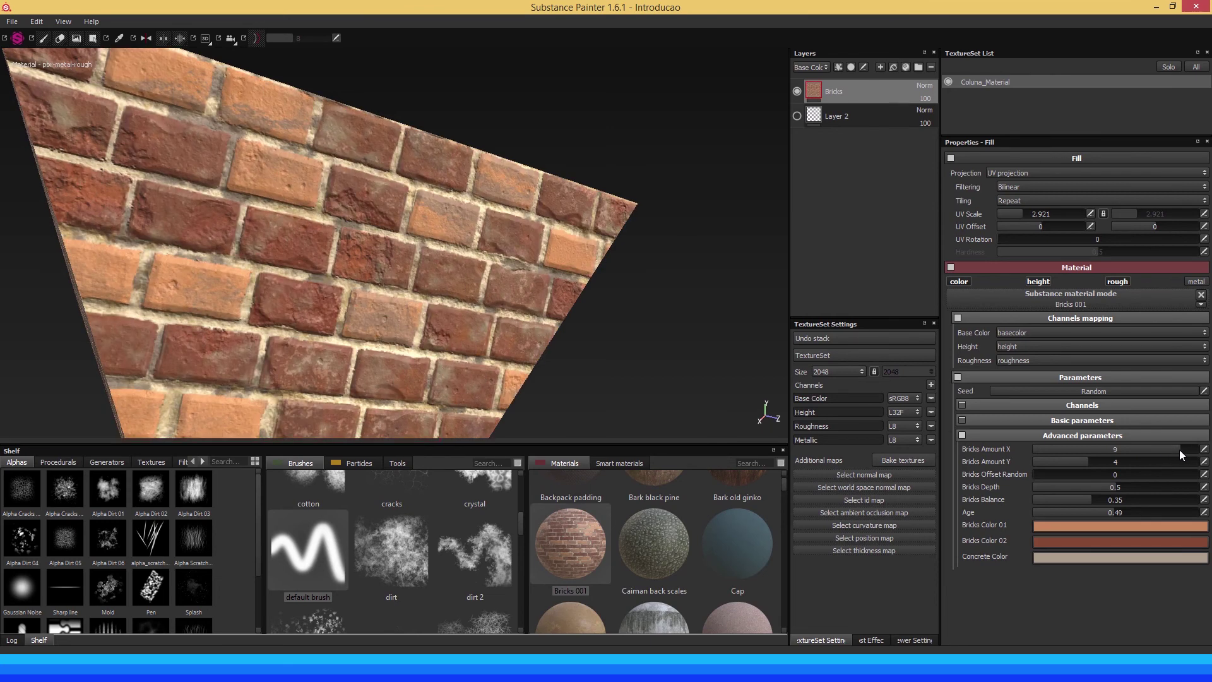
drag(1165, 450, 1096, 452)
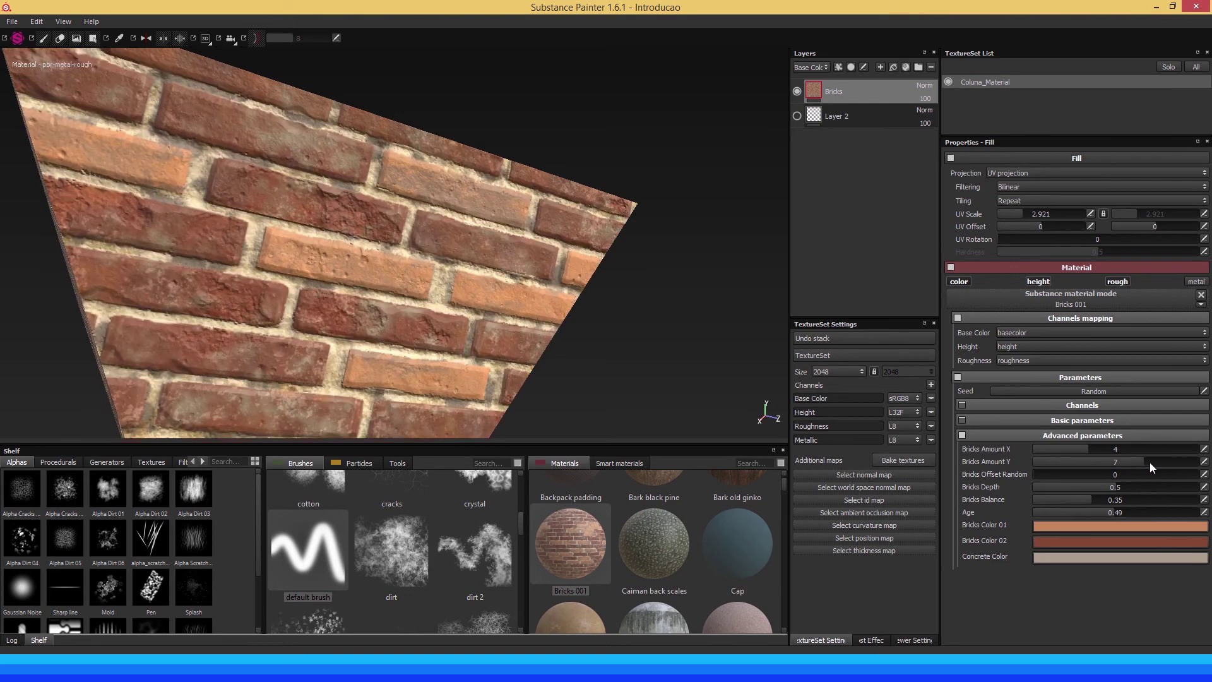
mouse_move(1156, 464)
mouse_down()
mouse_move(1021, 458)
mouse_move(1088, 461)
mouse_up()
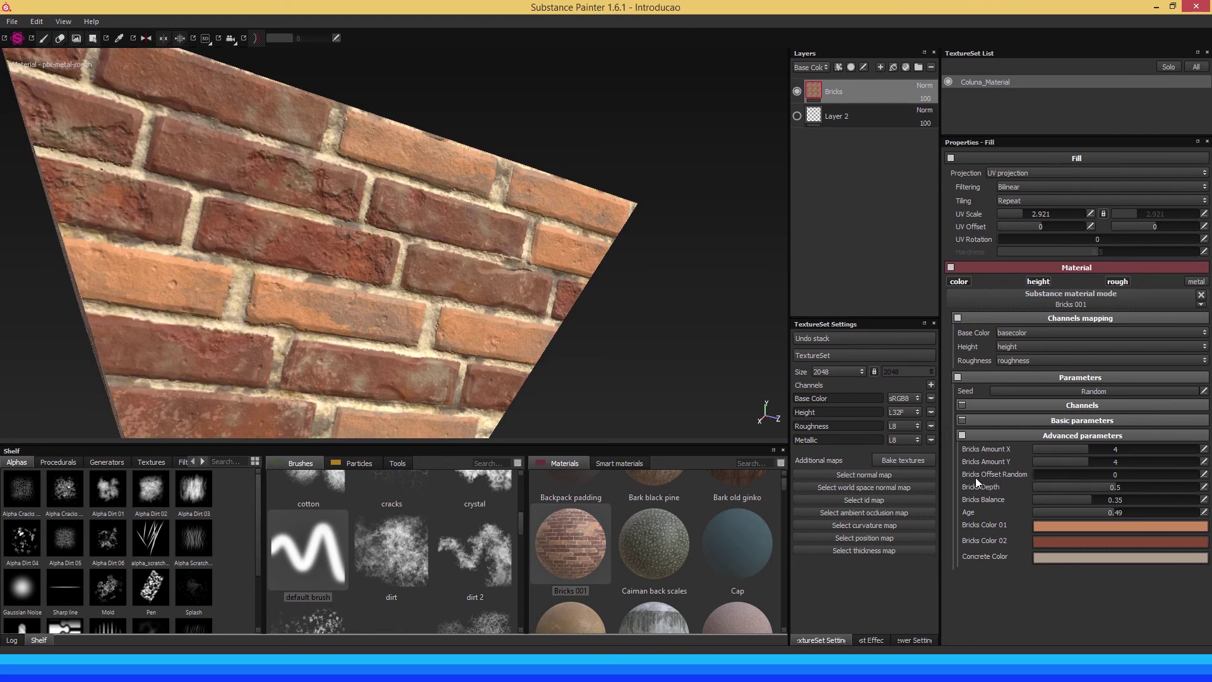
drag(1037, 479, 1068, 475)
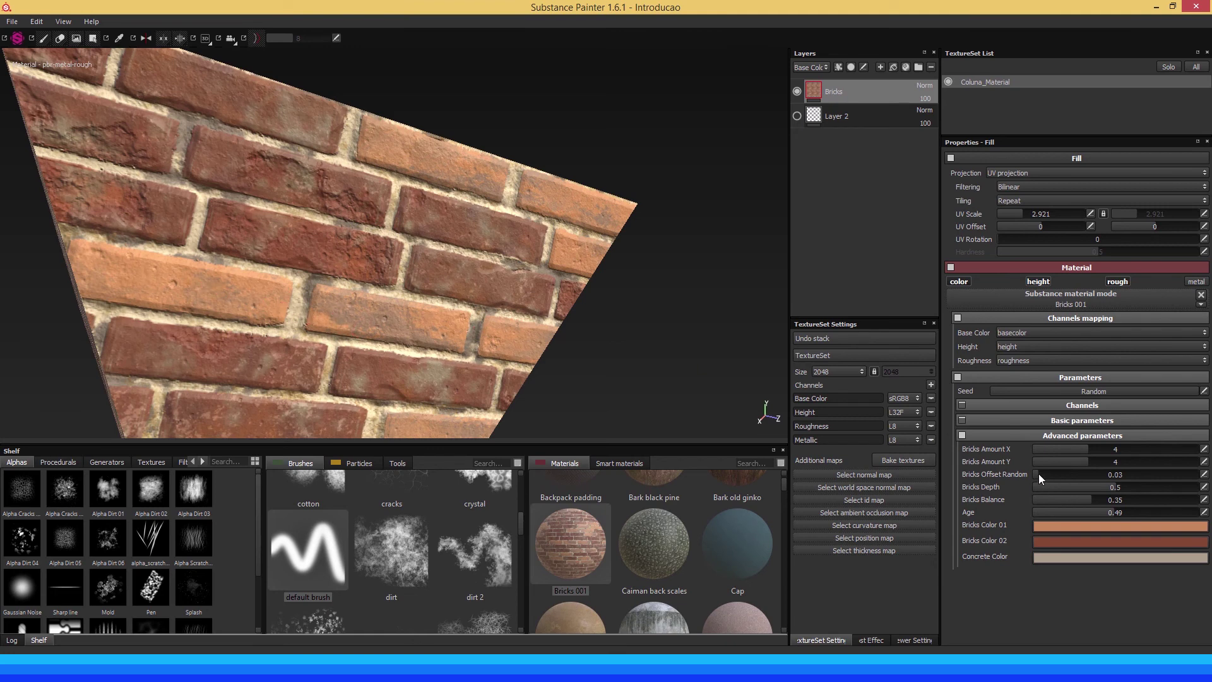
Compare Bricks Offset Random values like 0.41 and 0.23 while orbiting, leaving it at 0
drag(1039, 473, 1012, 471)
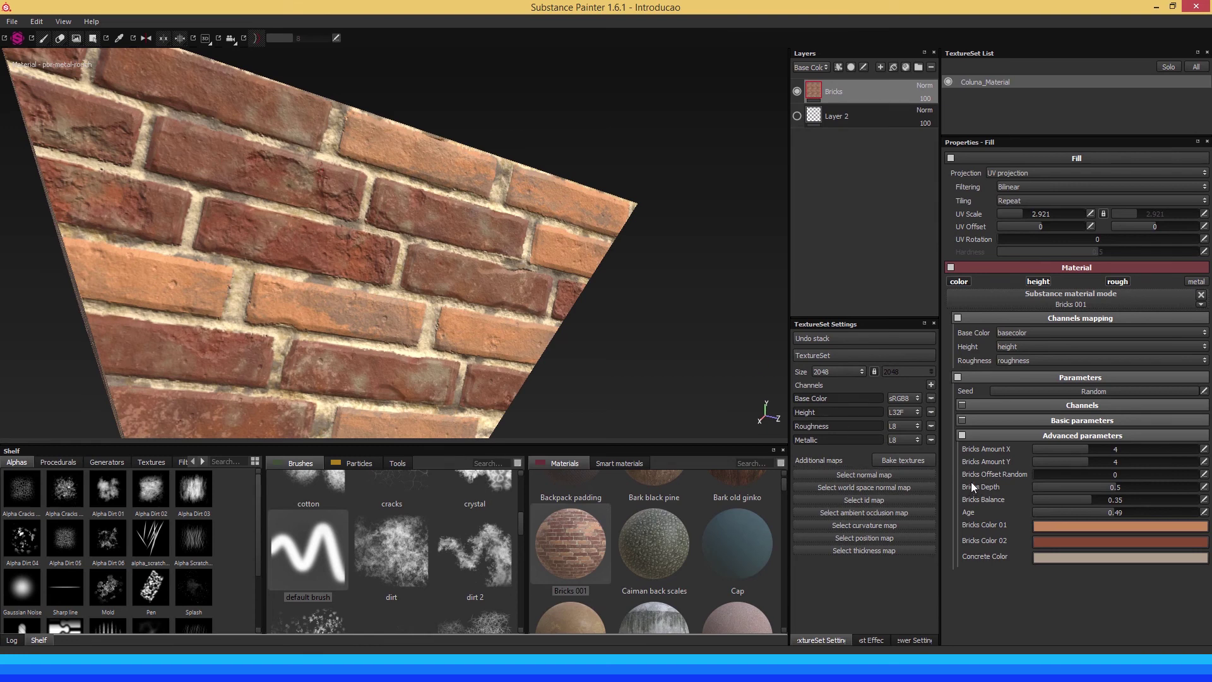
click(1100, 474)
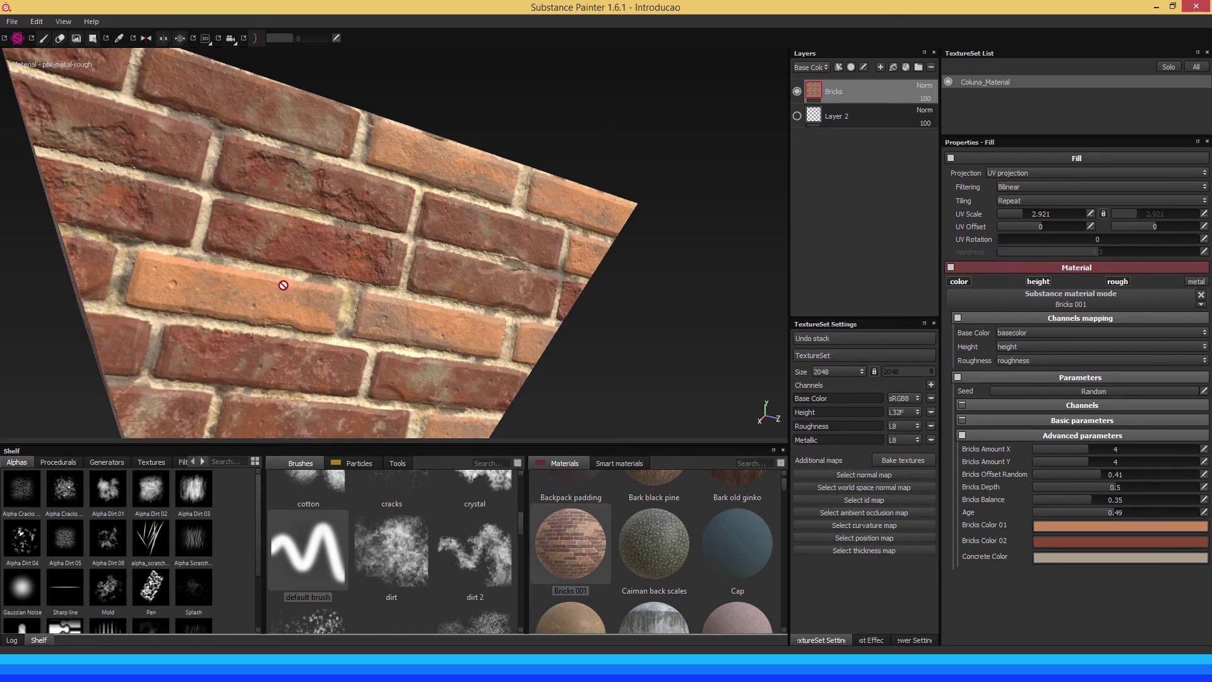
mouse_move(1082, 475)
mouse_down()
mouse_move(1059, 474)
mouse_move(1204, 479)
mouse_up()
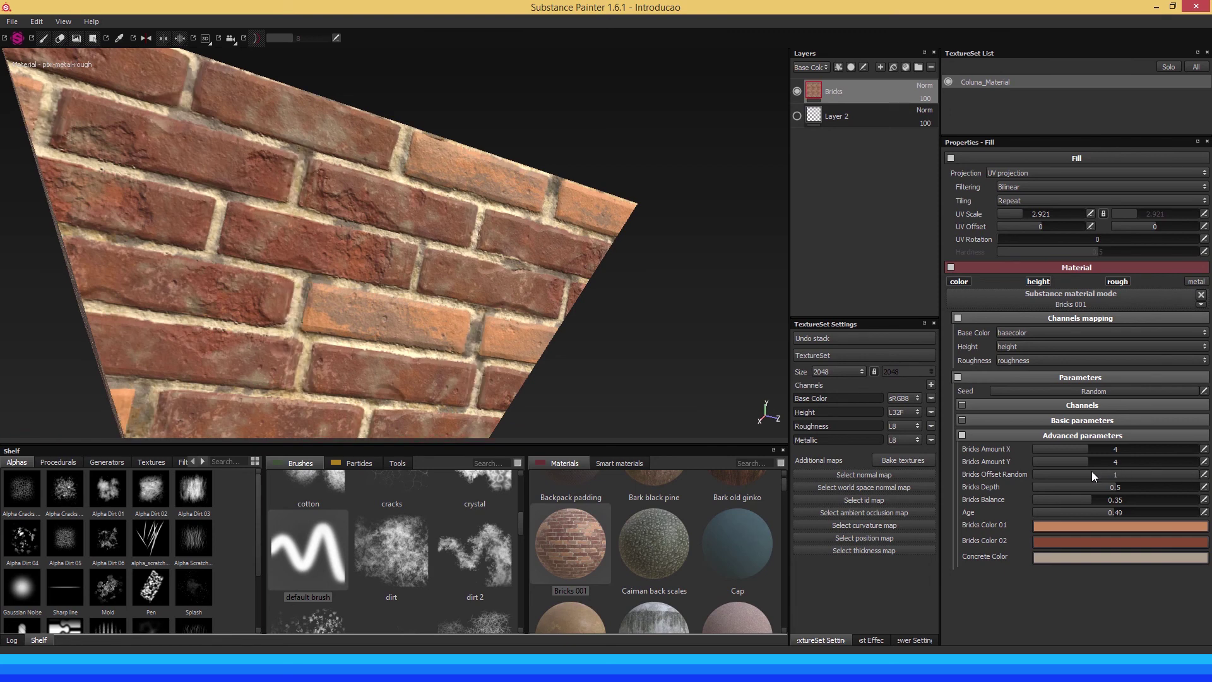
click(1071, 474)
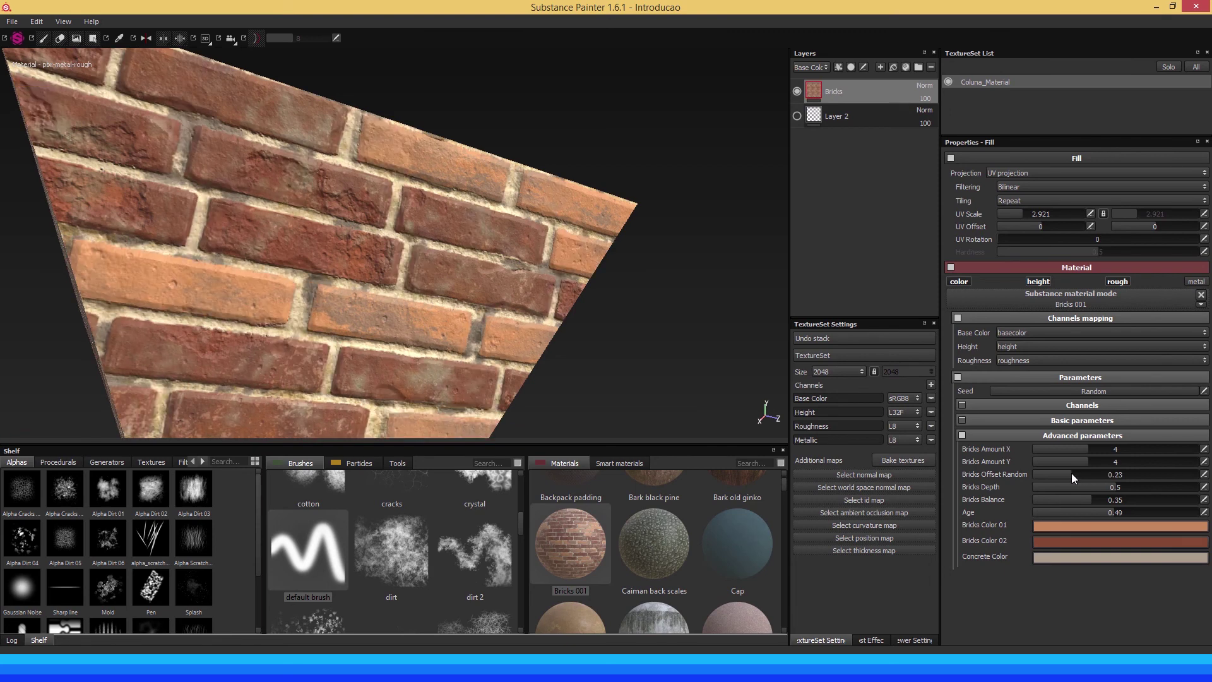
alt+drag(342, 297, 284, 286)
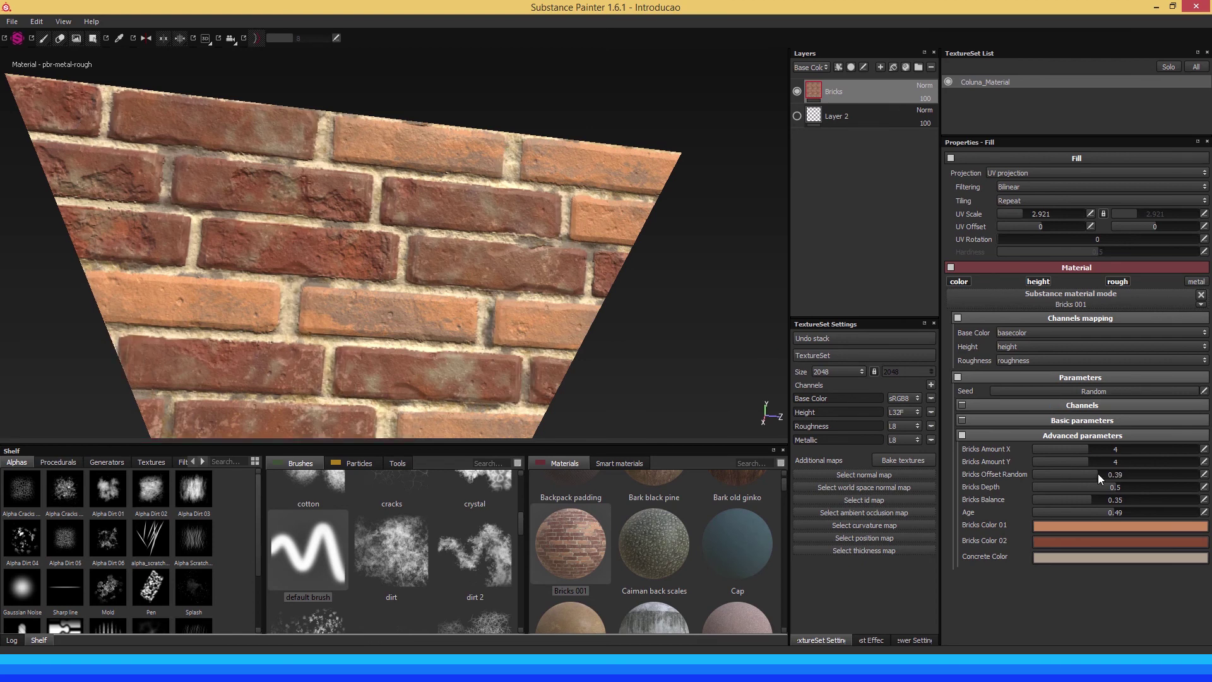
mouse_move(1100, 472)
mouse_down()
mouse_move(1142, 470)
mouse_move(1042, 467)
mouse_move(1119, 468)
mouse_up()
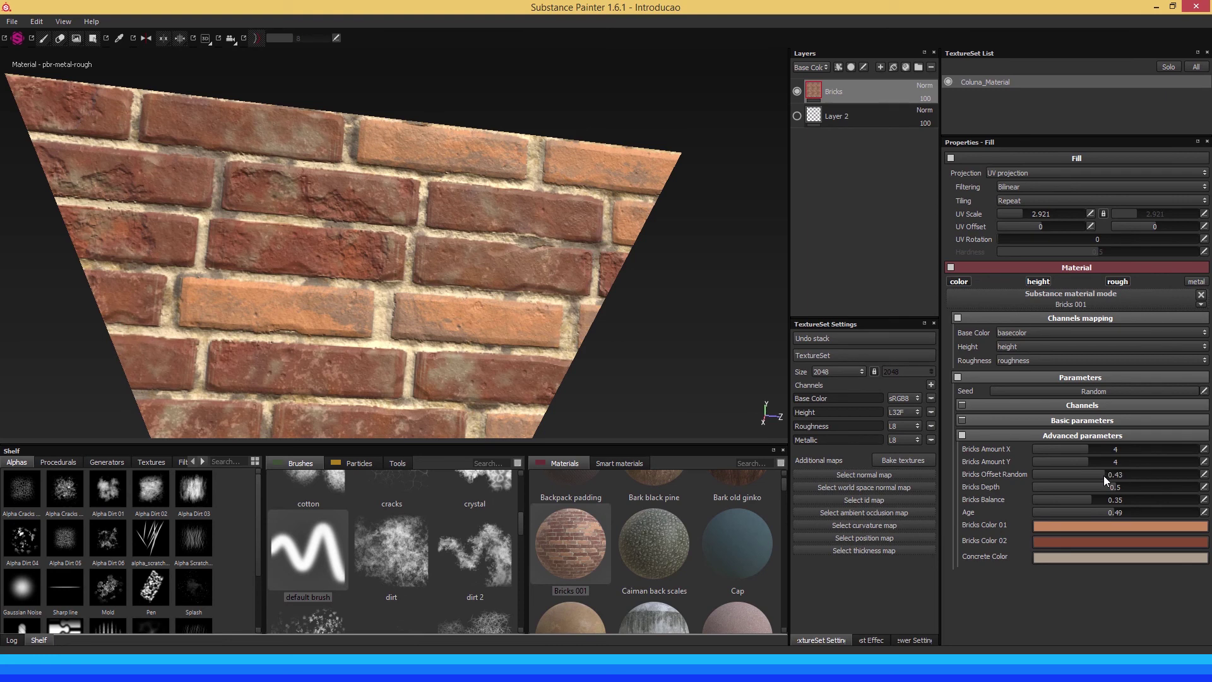
drag(1101, 480, 996, 460)
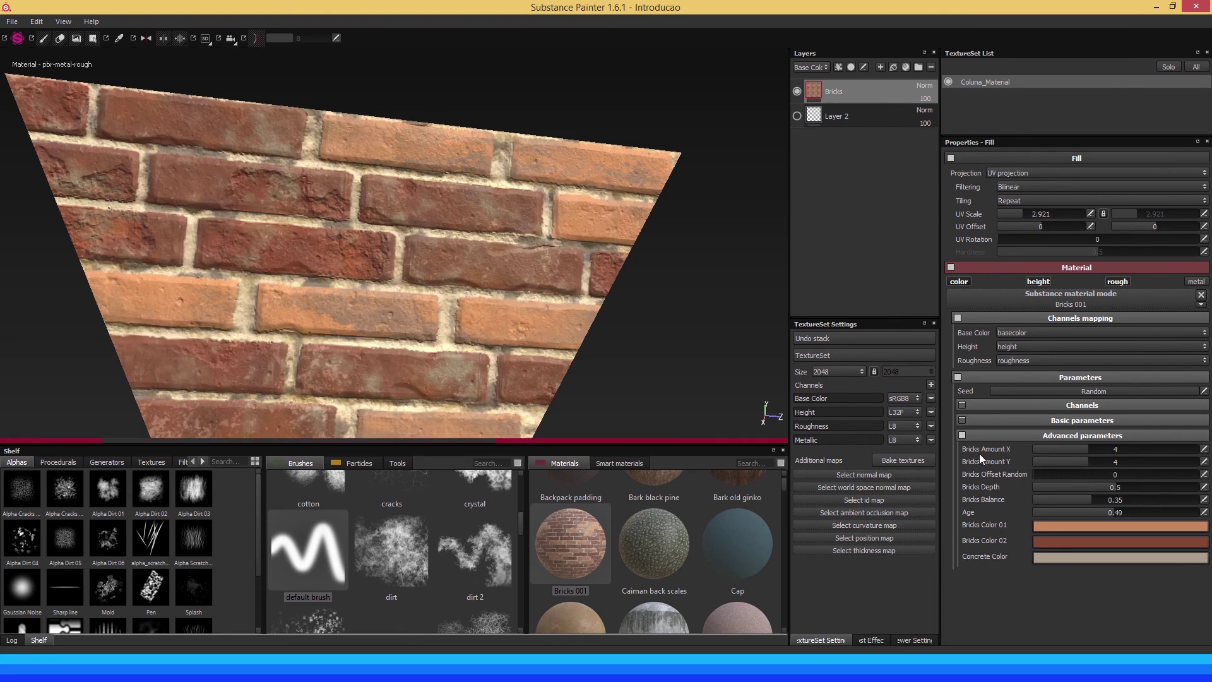
mouse_move(486, 324)
alt+mouse_down()
mouse_move(506, 325)
mouse_move(495, 319)
alt+mouse_up()
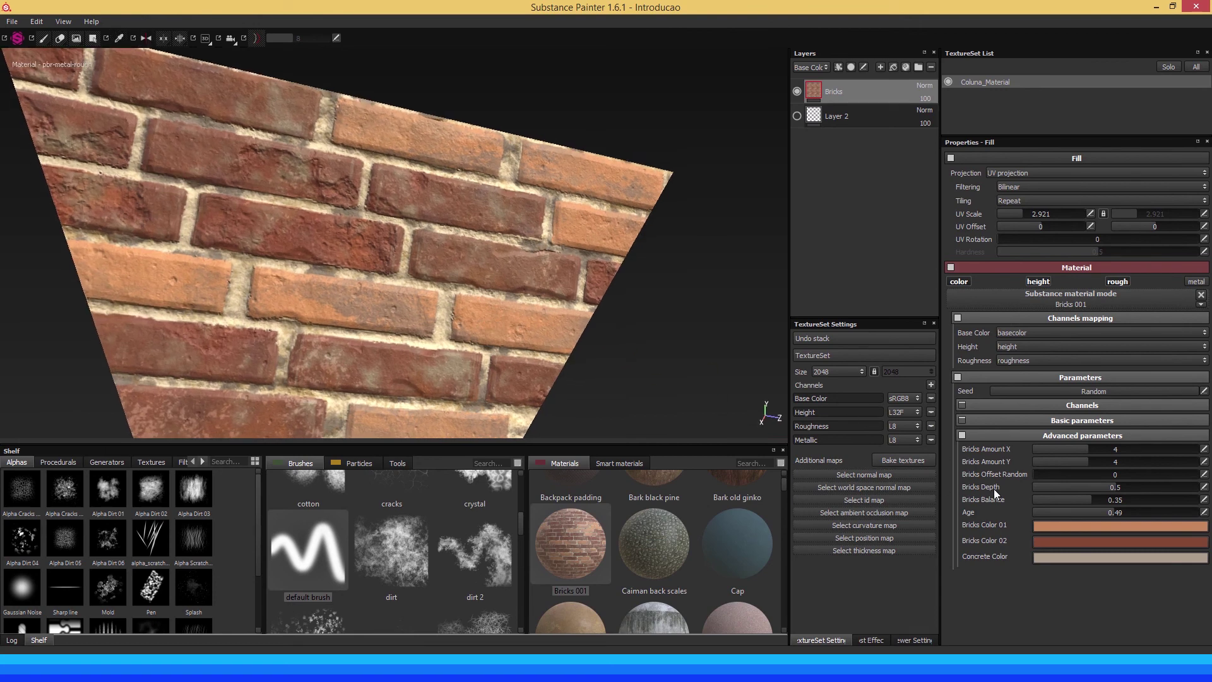
alt+drag(298, 279, 327, 275)
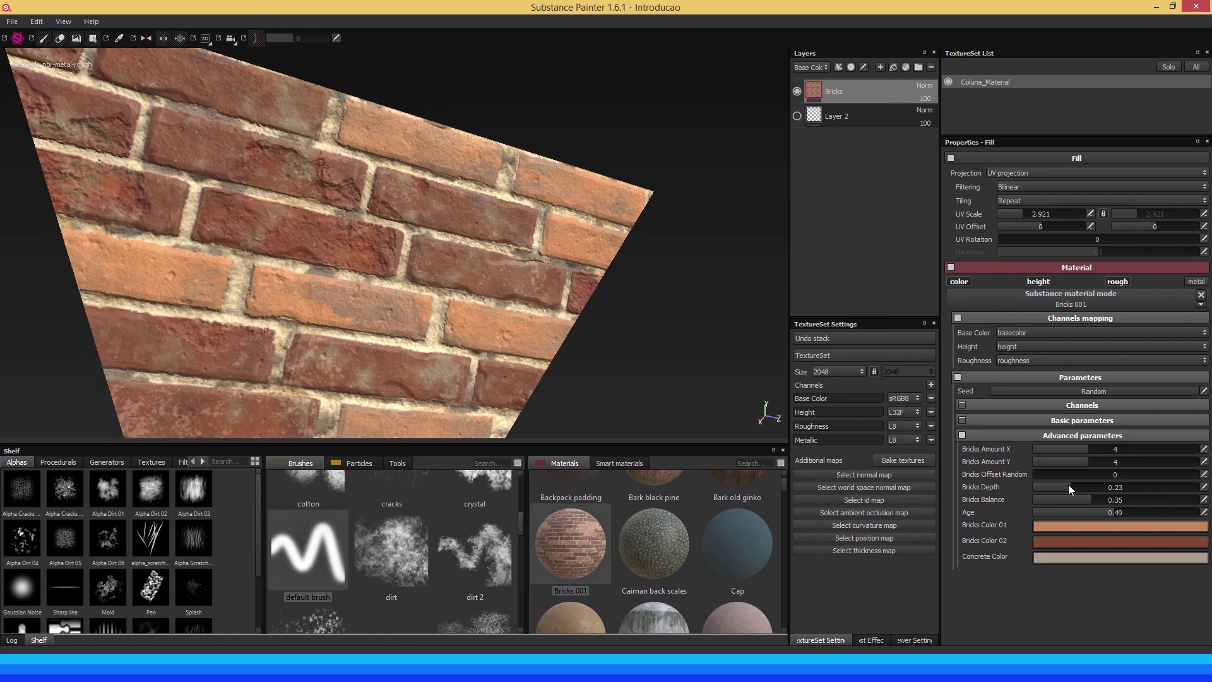
Try Bricks Depth at zero and maximum, then settle it at 0.52
mouse_move(1069, 486)
mouse_down()
mouse_move(1017, 484)
mouse_move(1049, 481)
mouse_up()
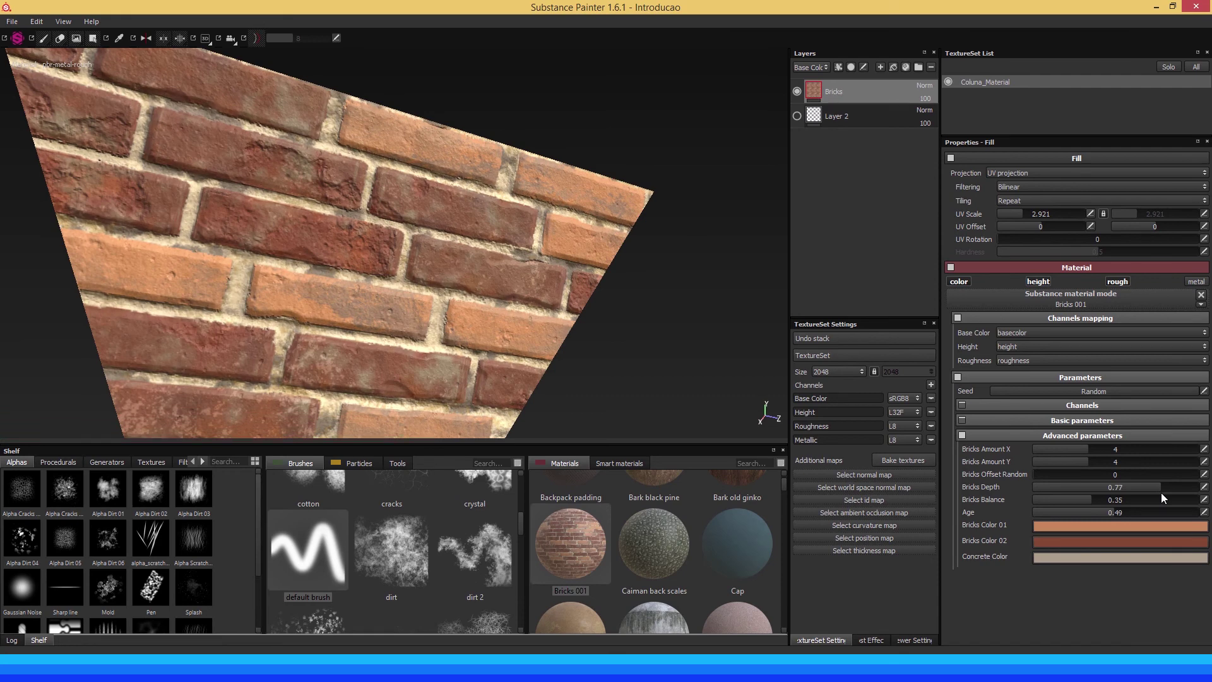
drag(1162, 492, 1196, 492)
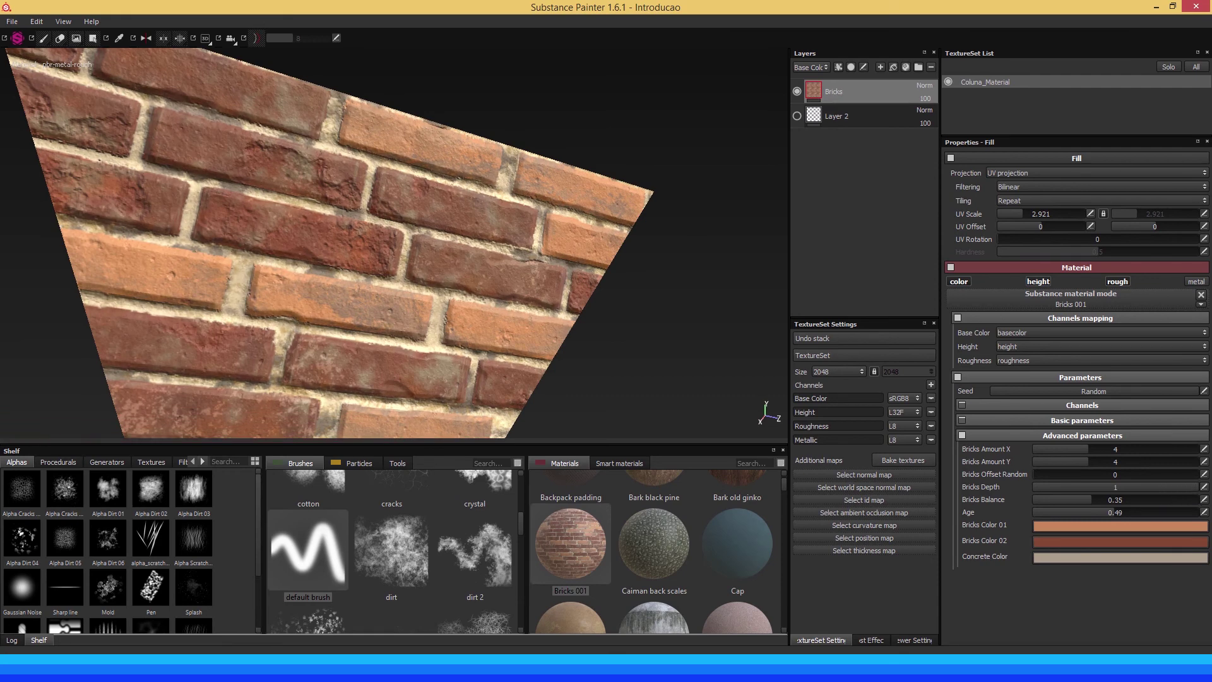
click(1190, 488)
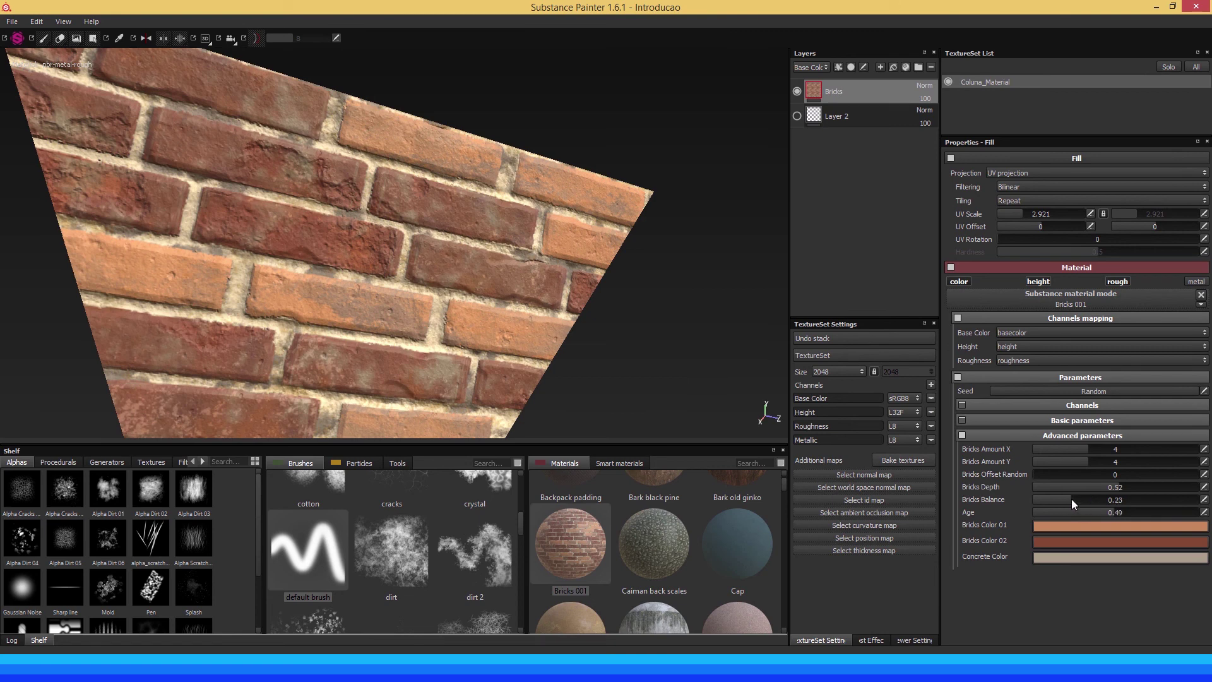
Sweep Bricks Balance between 0 and 1 while inspecting the wall, then set 0.35
drag(1070, 498, 1035, 498)
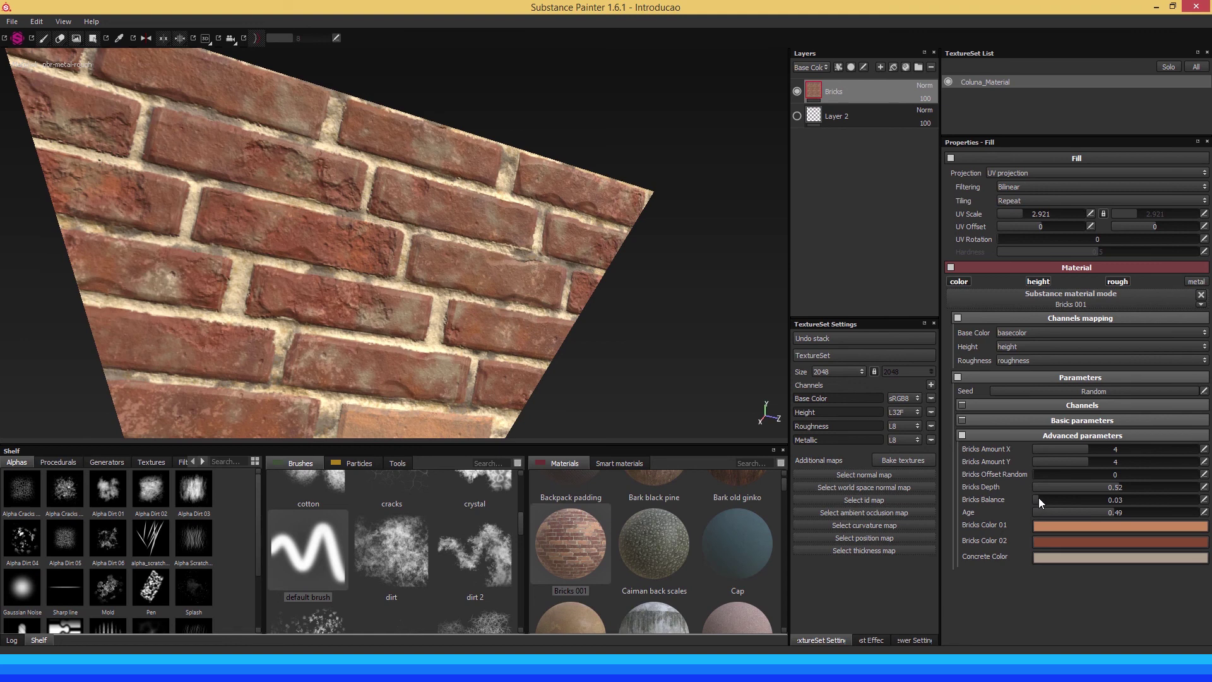
drag(1046, 497, 1019, 498)
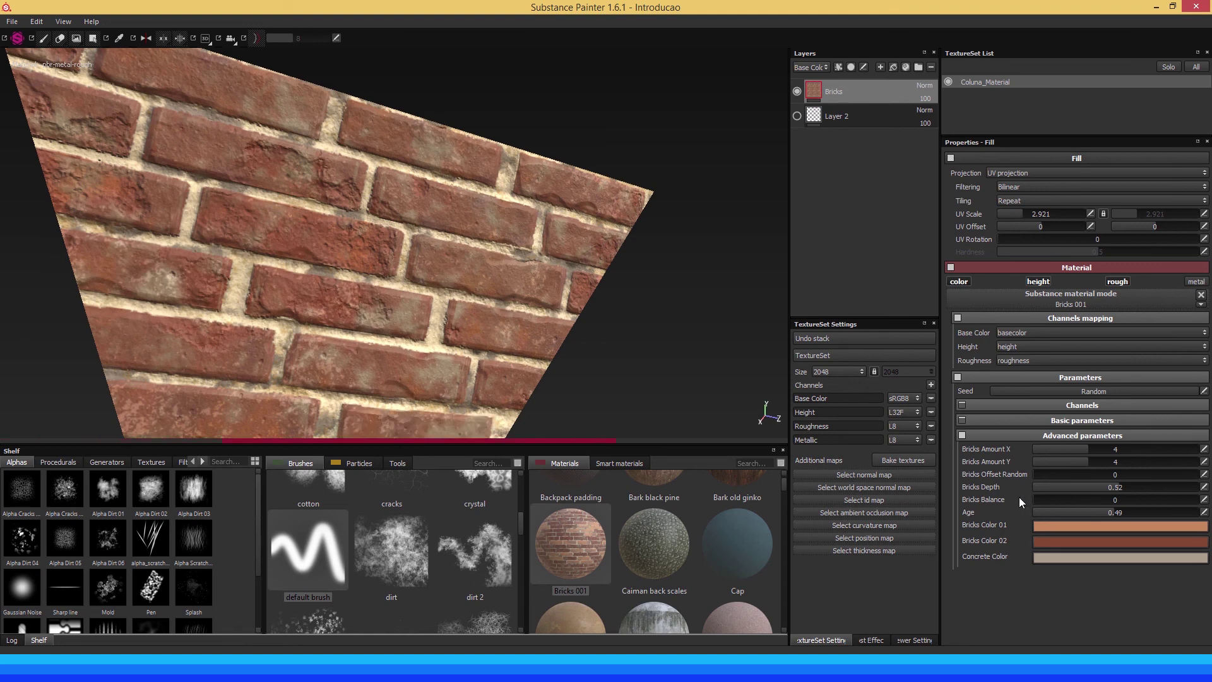
mouse_move(460, 320)
alt+mouse_down()
mouse_move(226, 225)
mouse_move(335, 238)
alt+mouse_up()
alt+right_drag(300, 218, 463, 261)
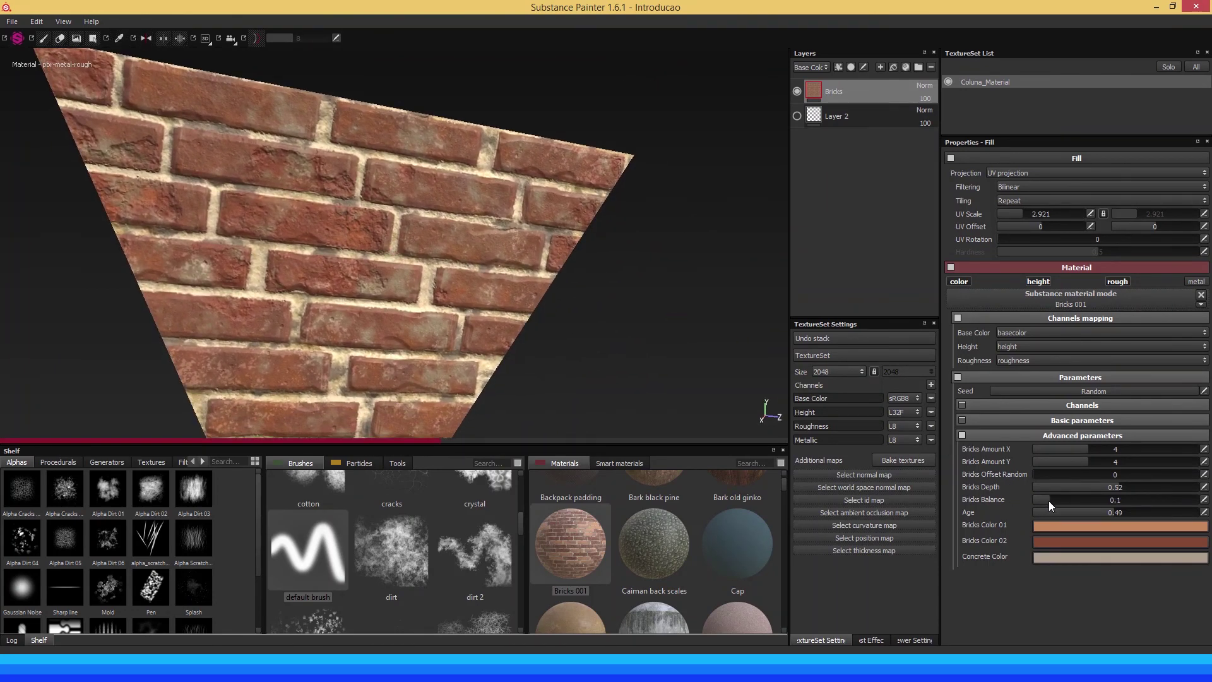
drag(1047, 501, 1209, 501)
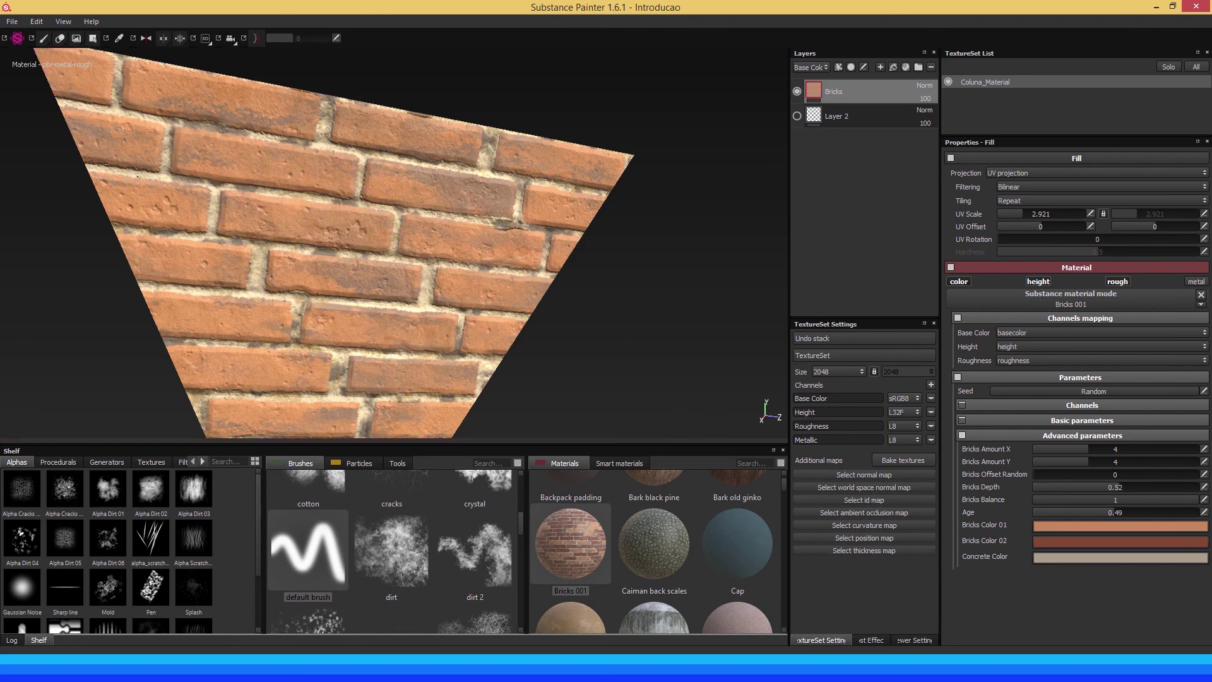
drag(1207, 501, 1160, 497)
drag(1084, 497, 1089, 496)
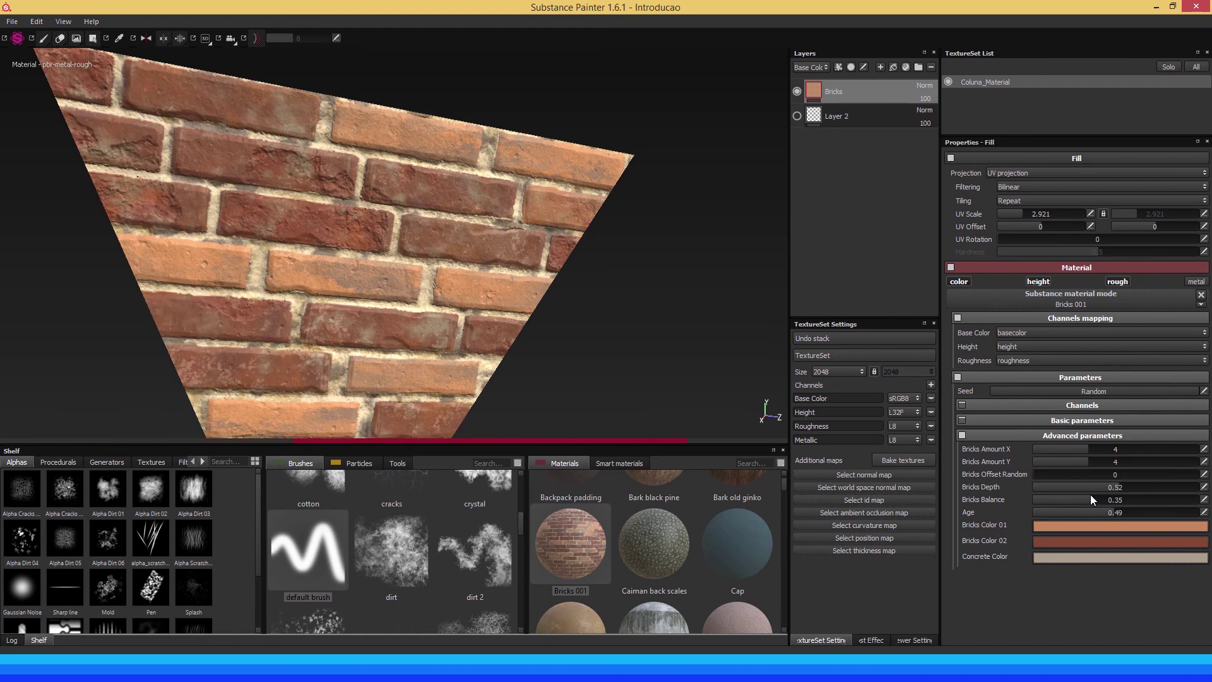
click(1090, 495)
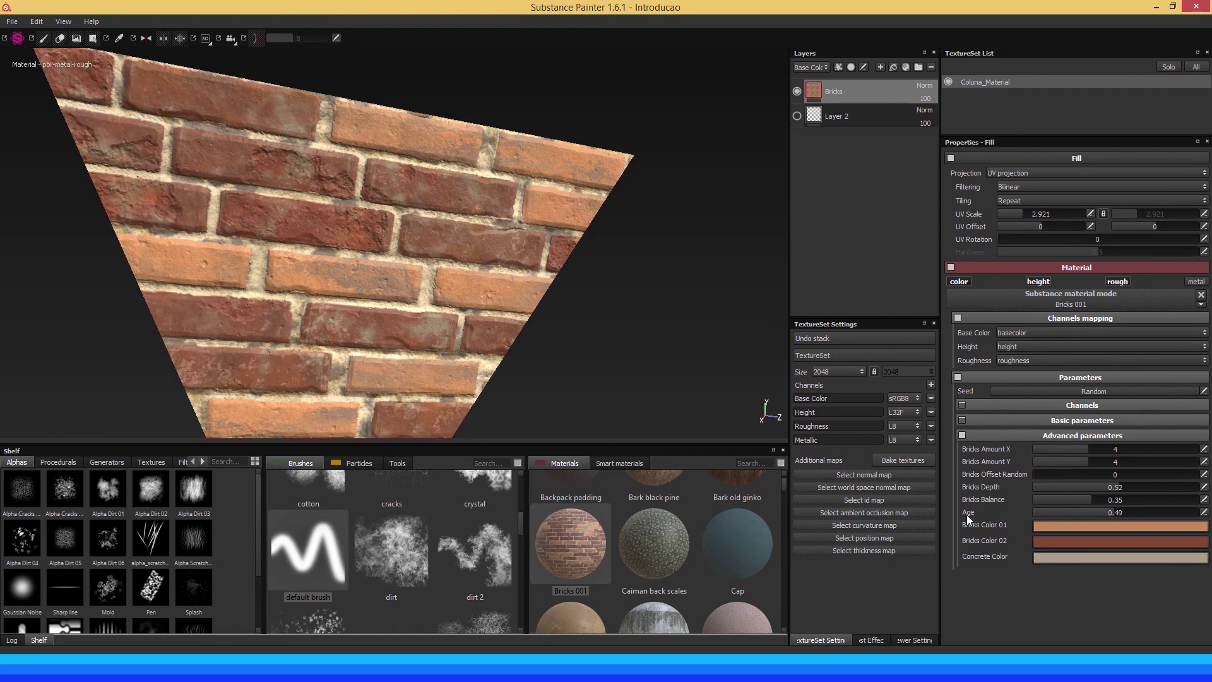
mouse_move(378, 315)
alt+mouse_down()
mouse_move(343, 298)
mouse_move(351, 312)
alt+mouse_up()
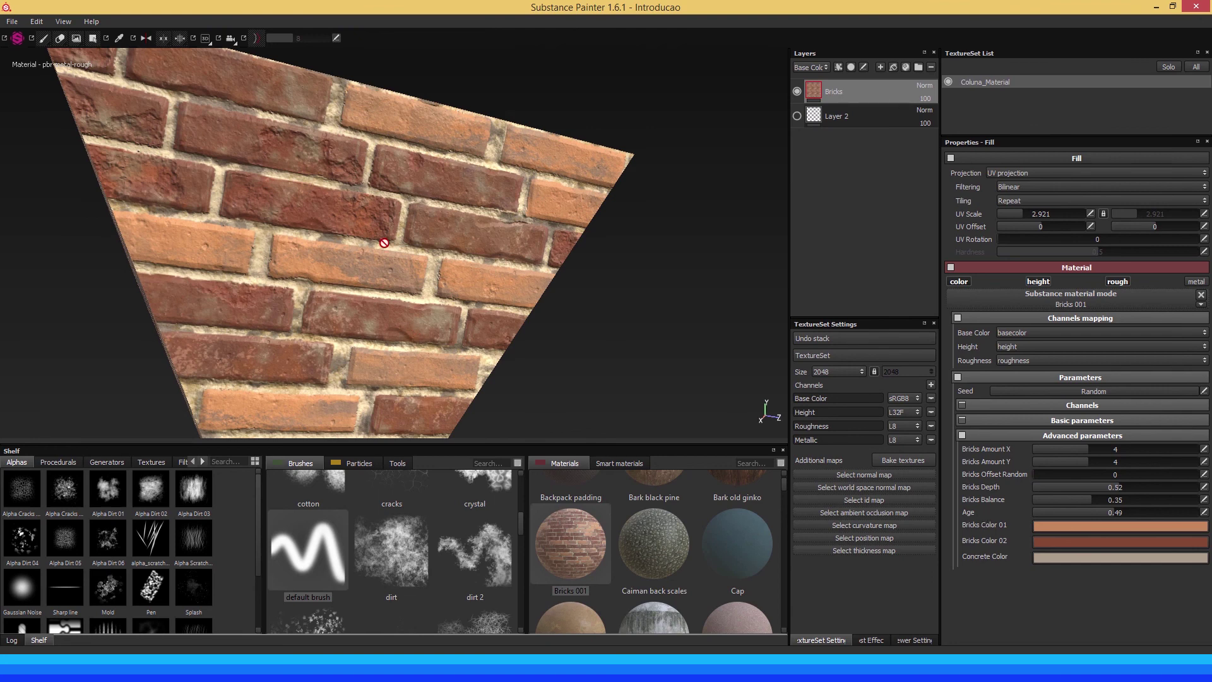
Compare Age from maximum down to low values, settling at about 0.49
mouse_move(339, 270)
alt+mouse_down()
mouse_move(345, 249)
mouse_move(355, 303)
alt+mouse_up()
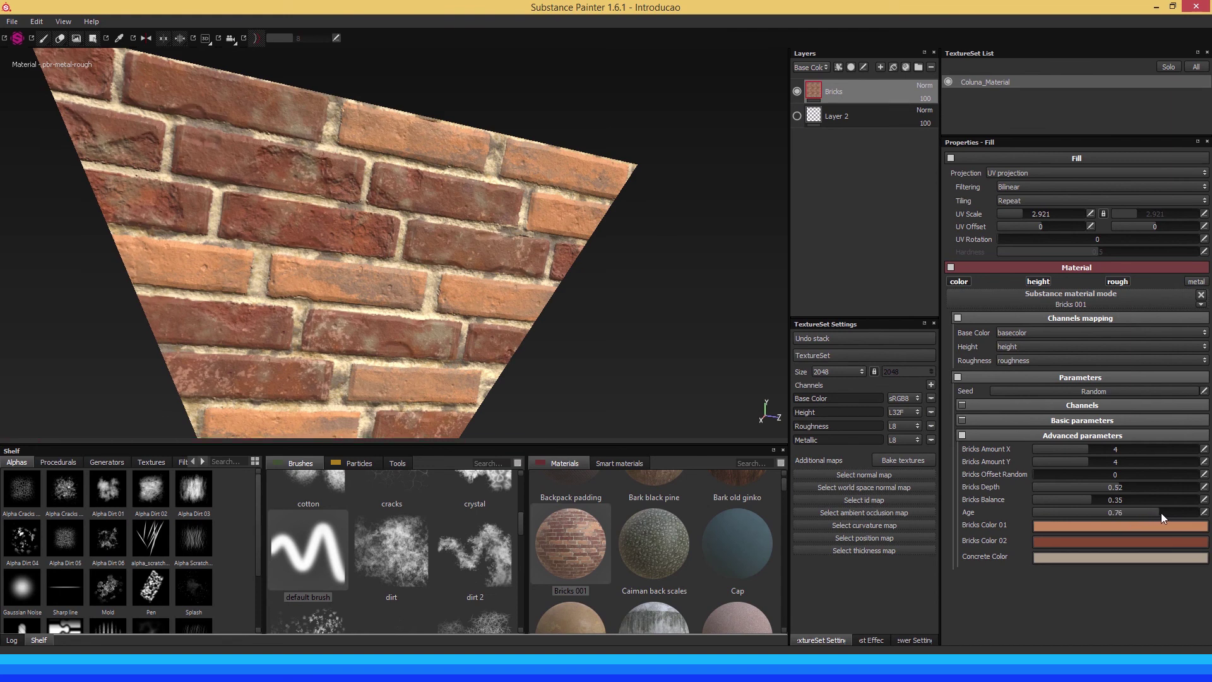
drag(1160, 512, 1209, 519)
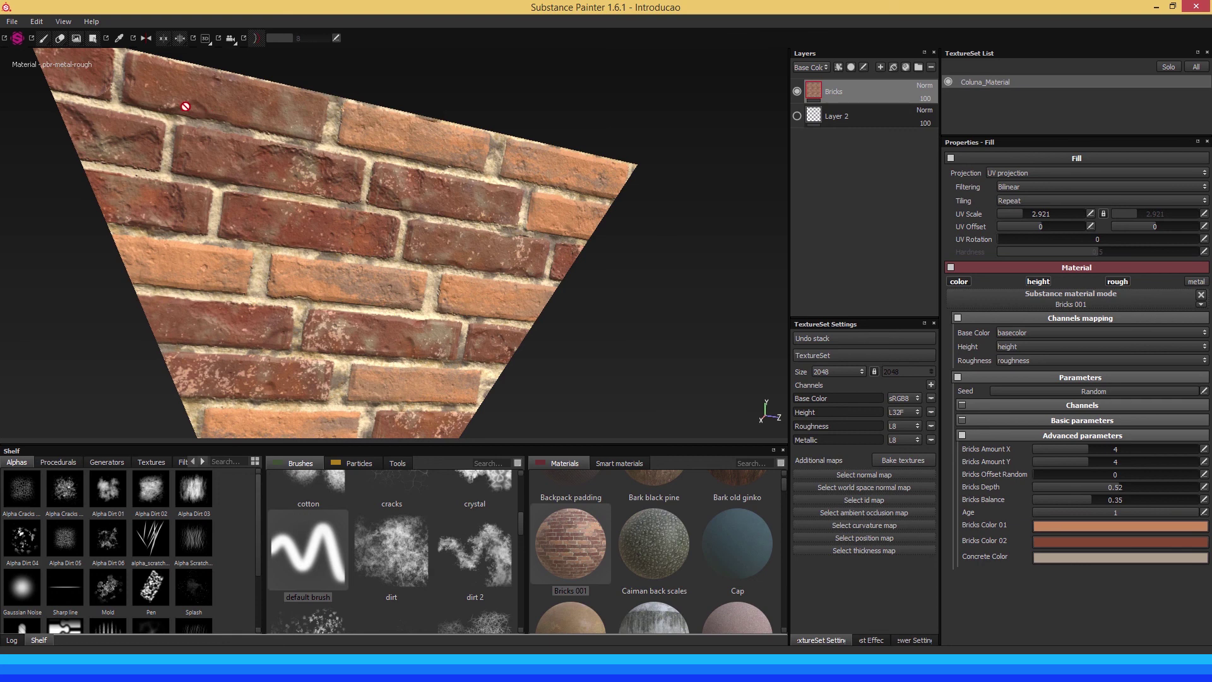
click(1118, 511)
drag(1110, 510, 1021, 506)
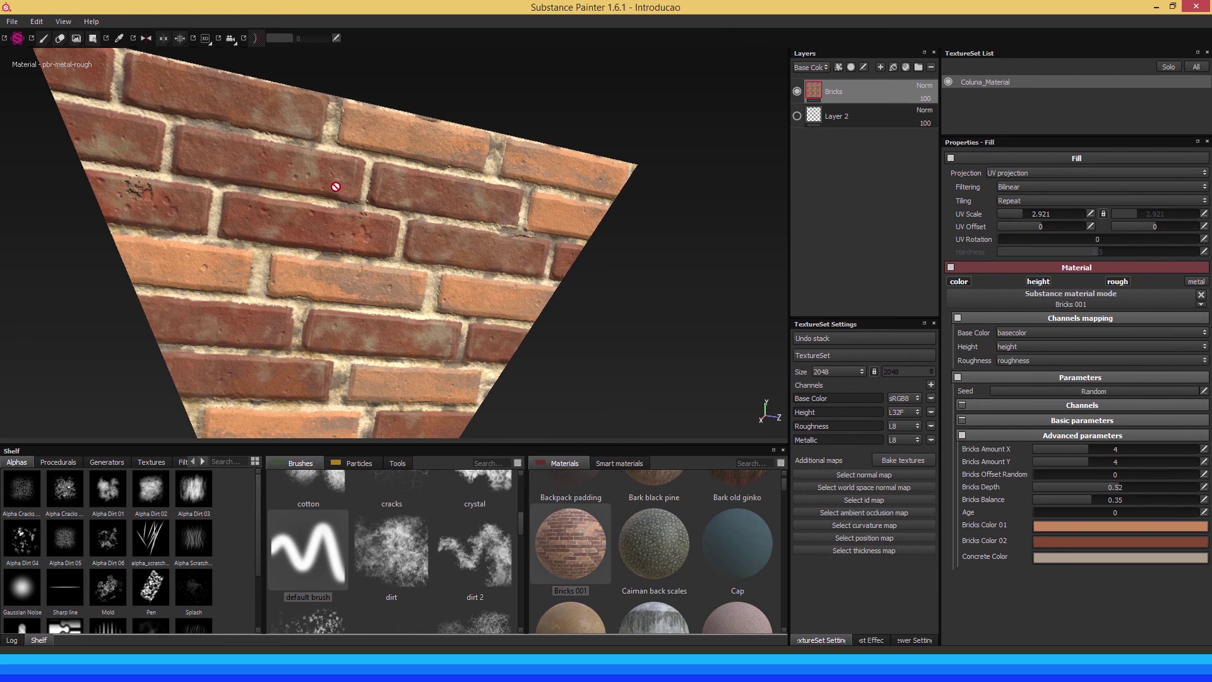
click(1094, 511)
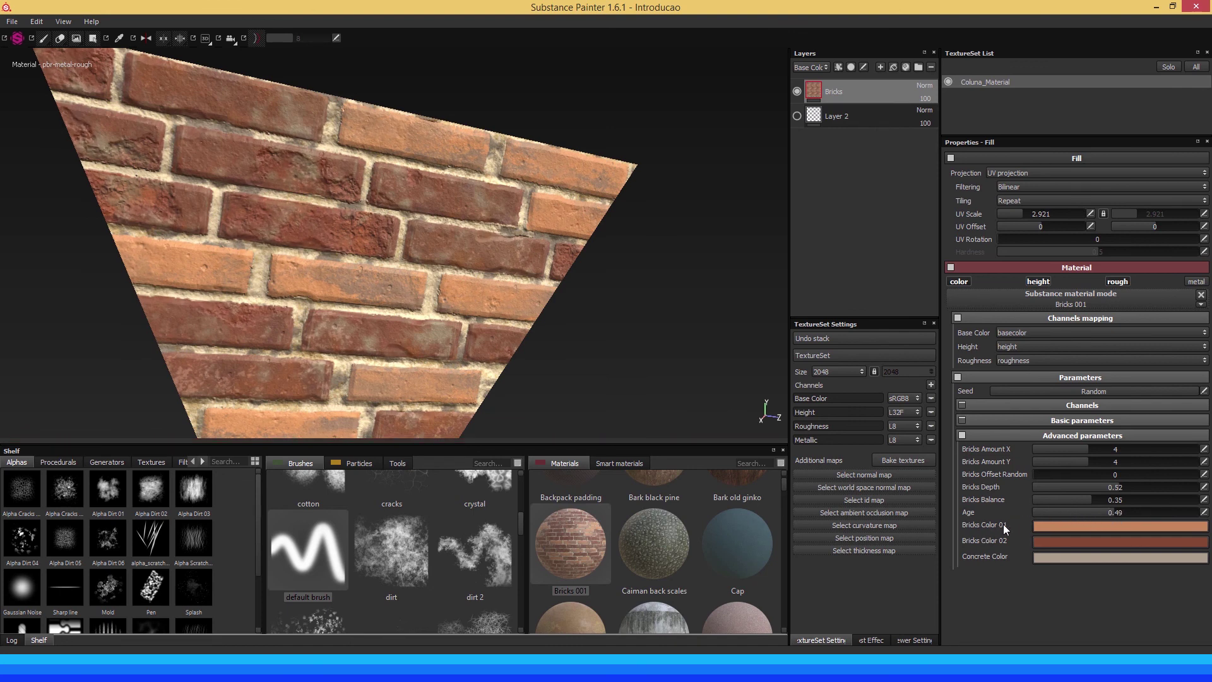
Nudge Bricks Color 01 toward a more saturated orange
click(1041, 525)
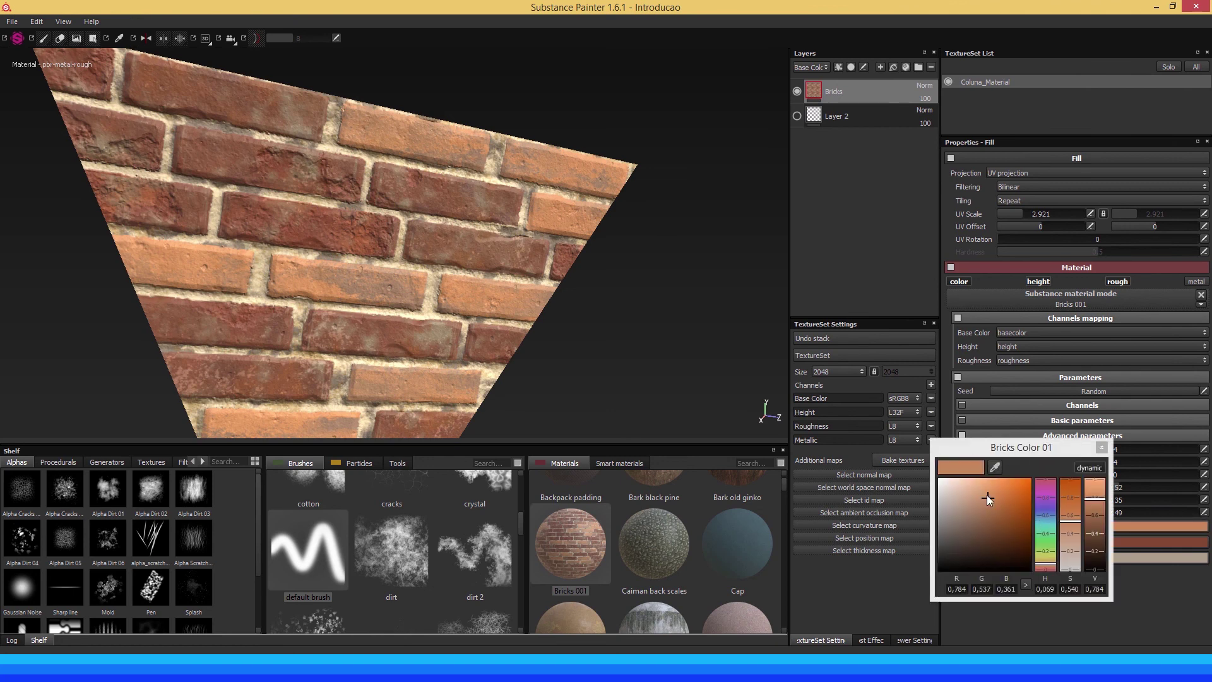
mouse_move(998, 495)
mouse_down()
mouse_move(1011, 495)
mouse_move(1001, 518)
mouse_move(968, 522)
mouse_move(960, 501)
mouse_move(980, 481)
mouse_move(989, 506)
mouse_move(1001, 499)
mouse_move(975, 514)
mouse_move(987, 498)
mouse_up()
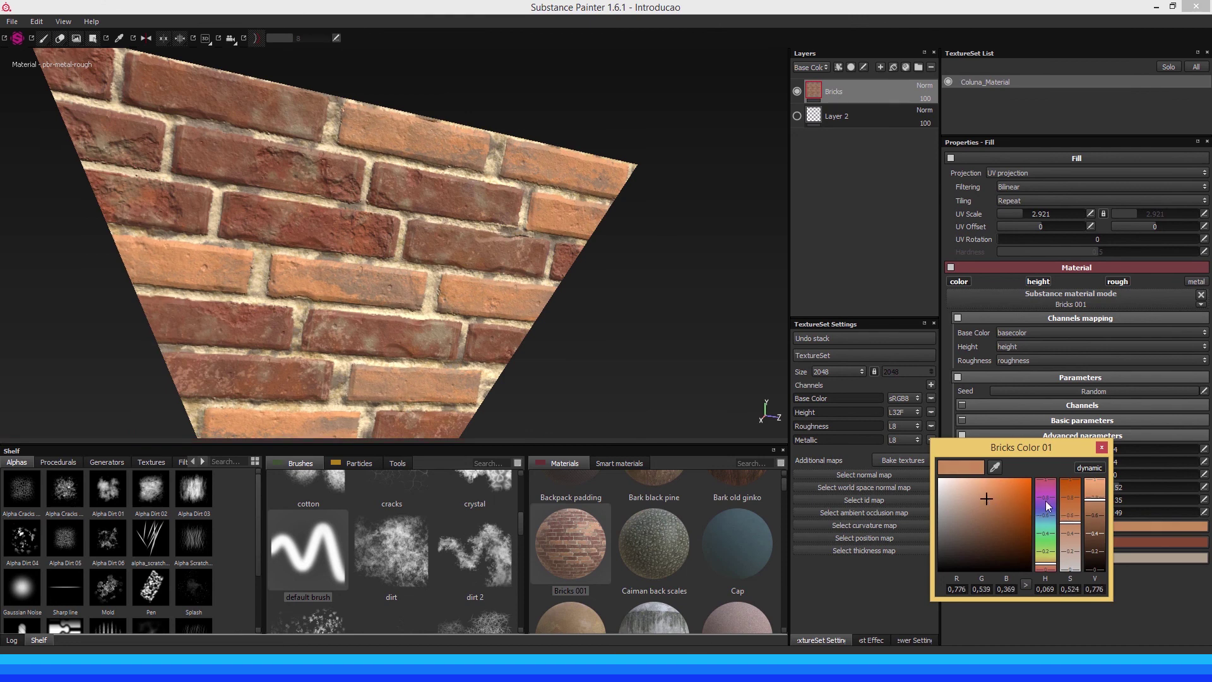
click(1102, 448)
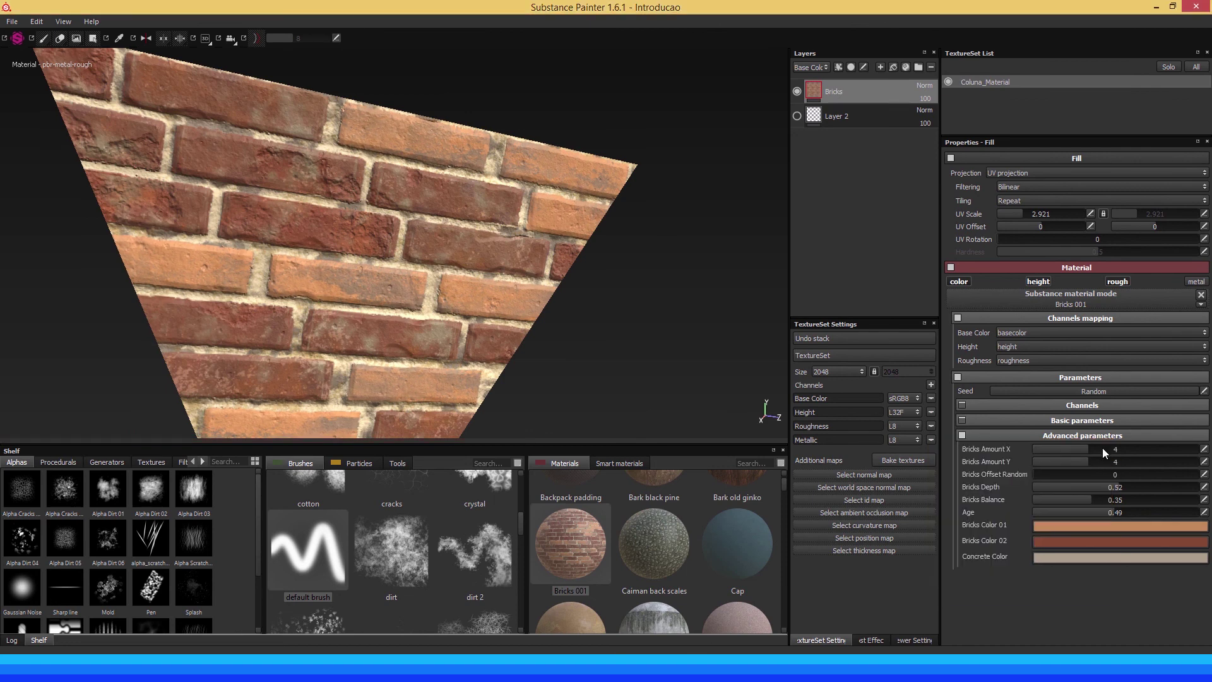
Make Bricks Color 02 a darker red-brown (RGB 0.544, 0.300, 0.204)
click(1043, 541)
click(1005, 514)
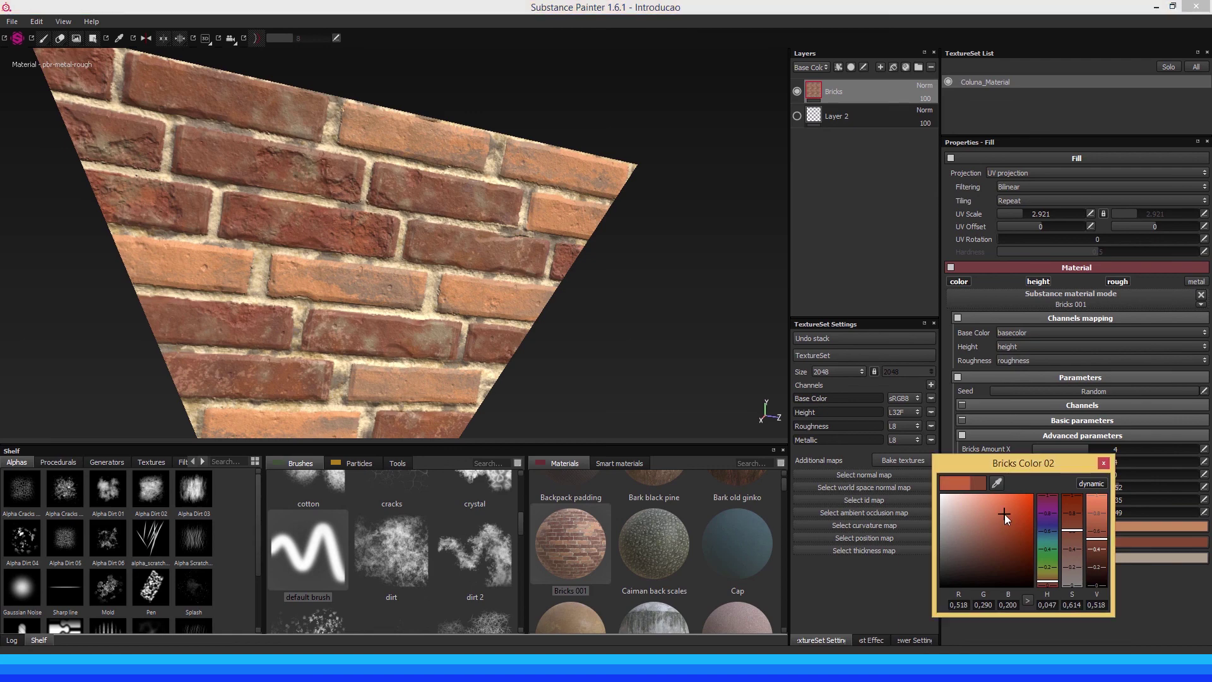
mouse_move(1005, 514)
mouse_down()
mouse_move(964, 513)
mouse_move(978, 562)
mouse_move(996, 536)
mouse_up()
Try orange, blue and pink mortar tones, then set Concrete Color to pale beige (RGB 0.682, 0.620, 0.550)
click(1103, 463)
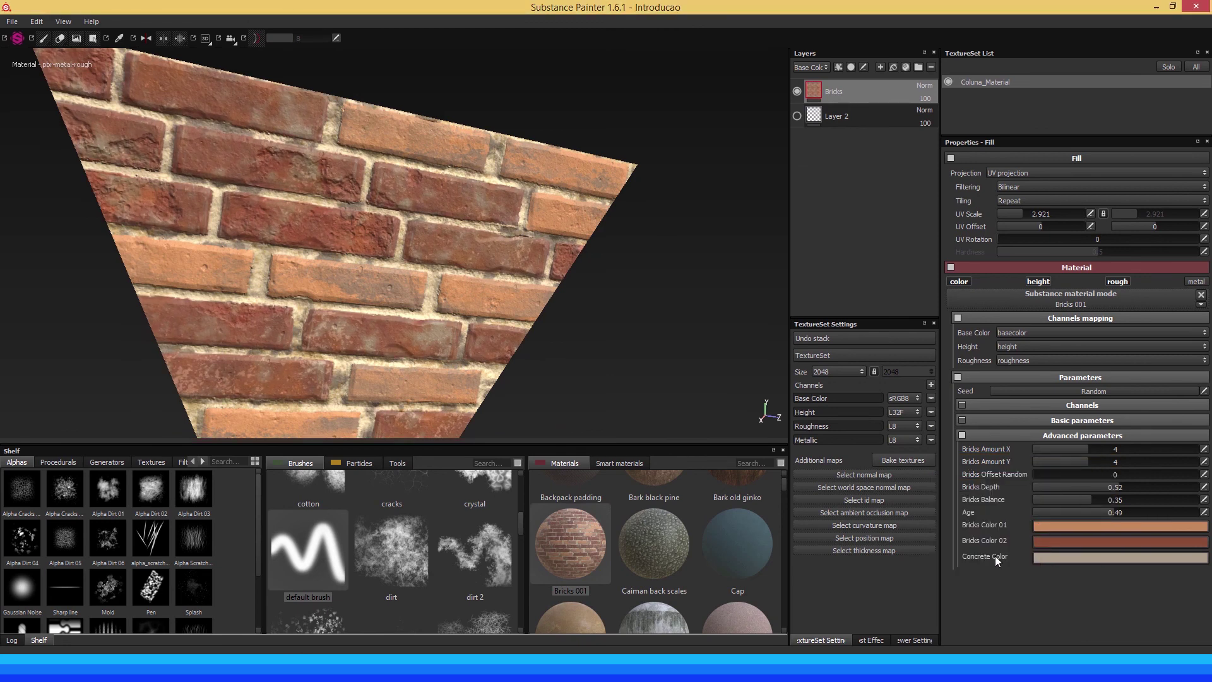
click(1047, 557)
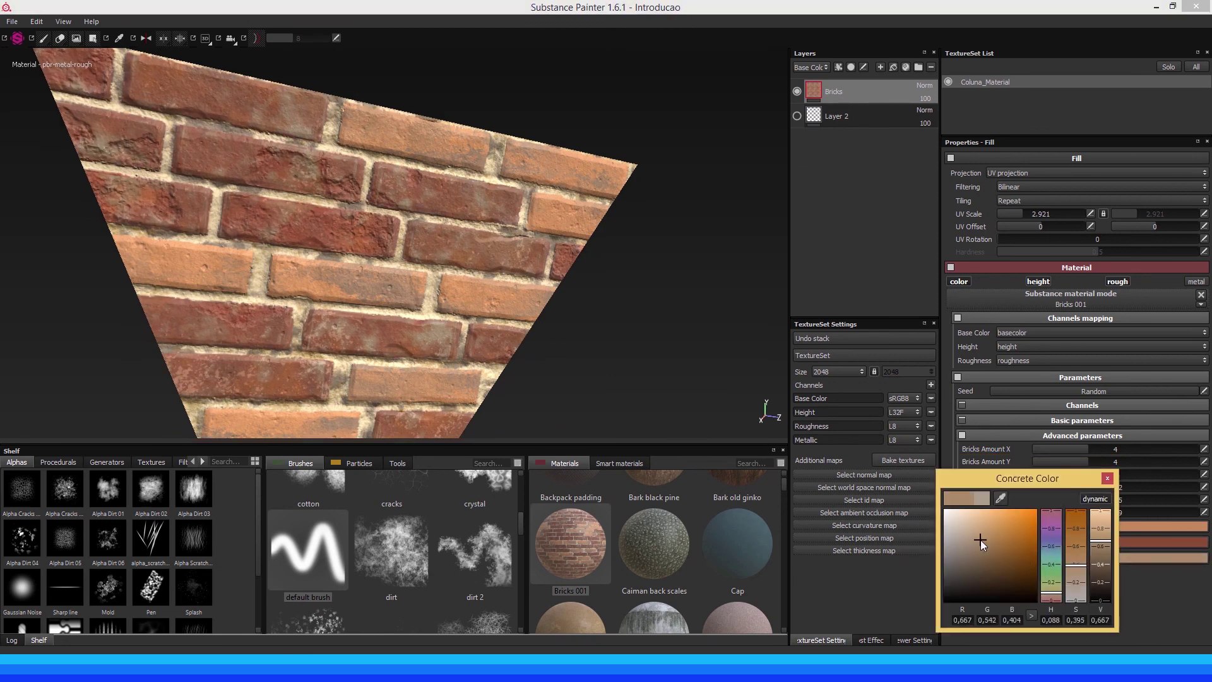
mouse_move(980, 541)
mouse_down()
mouse_move(1000, 555)
mouse_move(959, 557)
mouse_move(949, 528)
mouse_move(959, 518)
mouse_move(965, 570)
mouse_move(975, 544)
mouse_up()
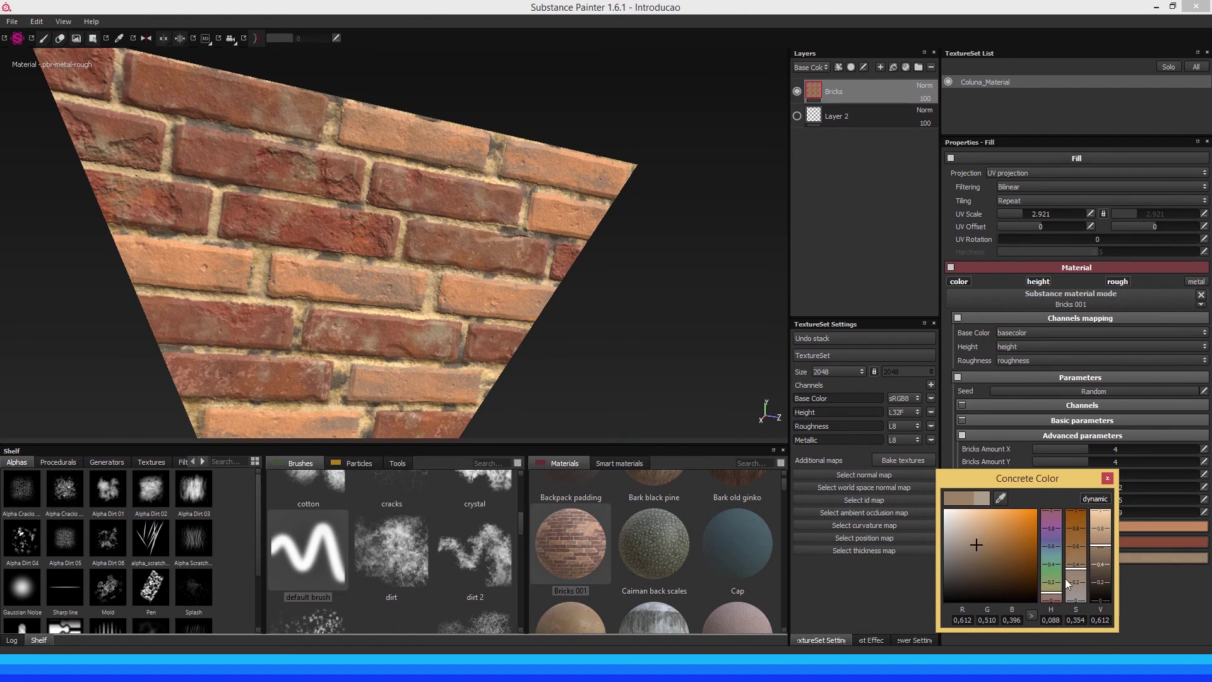
drag(1051, 592, 1049, 509)
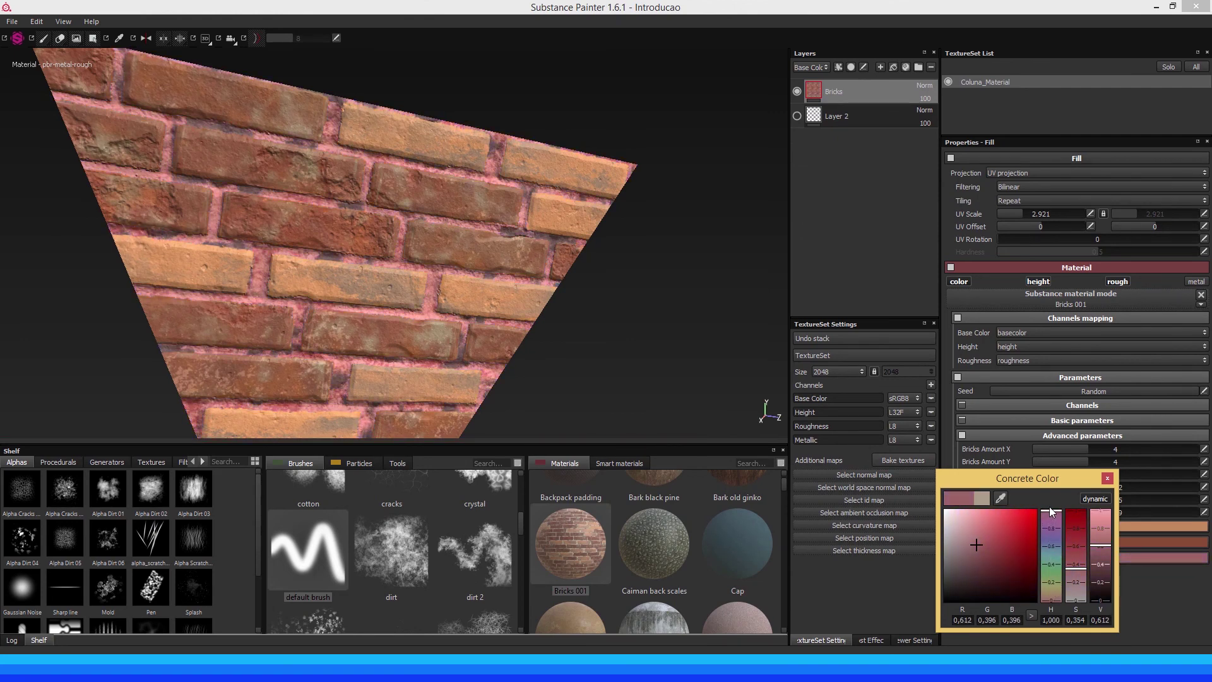
mouse_move(985, 533)
mouse_down()
mouse_move(994, 528)
mouse_move(1016, 574)
mouse_move(1021, 529)
mouse_move(988, 549)
mouse_move(992, 520)
mouse_move(1014, 540)
mouse_move(990, 551)
mouse_move(961, 538)
mouse_up()
click(1047, 596)
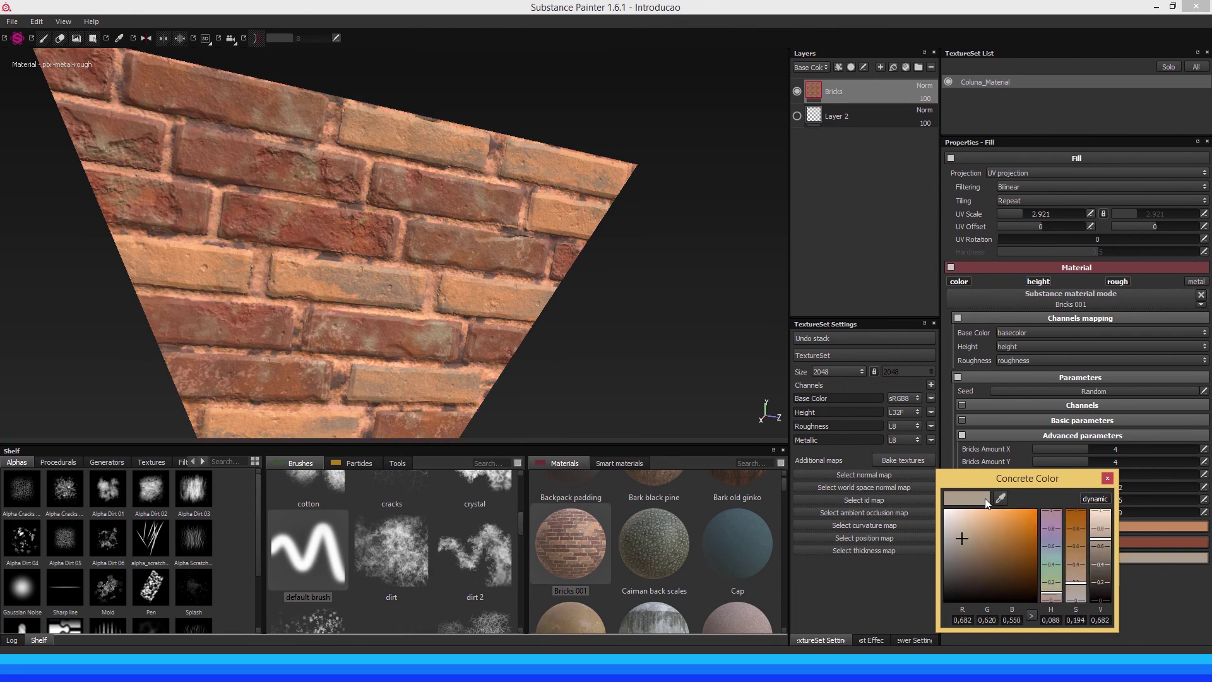
click(1108, 479)
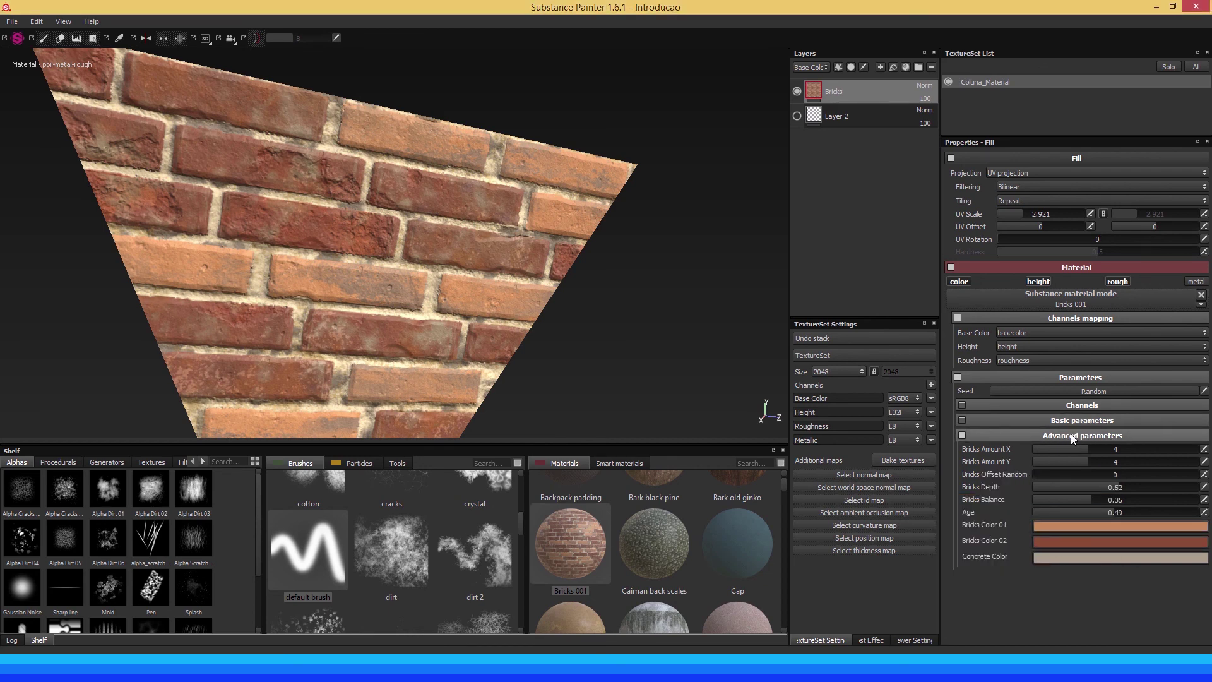
Collapse Advanced parameters and orbit to view the finished wall's edge
click(978, 433)
mouse_move(347, 237)
alt+mouse_down()
mouse_move(390, 241)
mouse_move(392, 262)
mouse_move(325, 262)
mouse_move(481, 257)
mouse_move(490, 275)
mouse_move(472, 277)
alt+mouse_up()
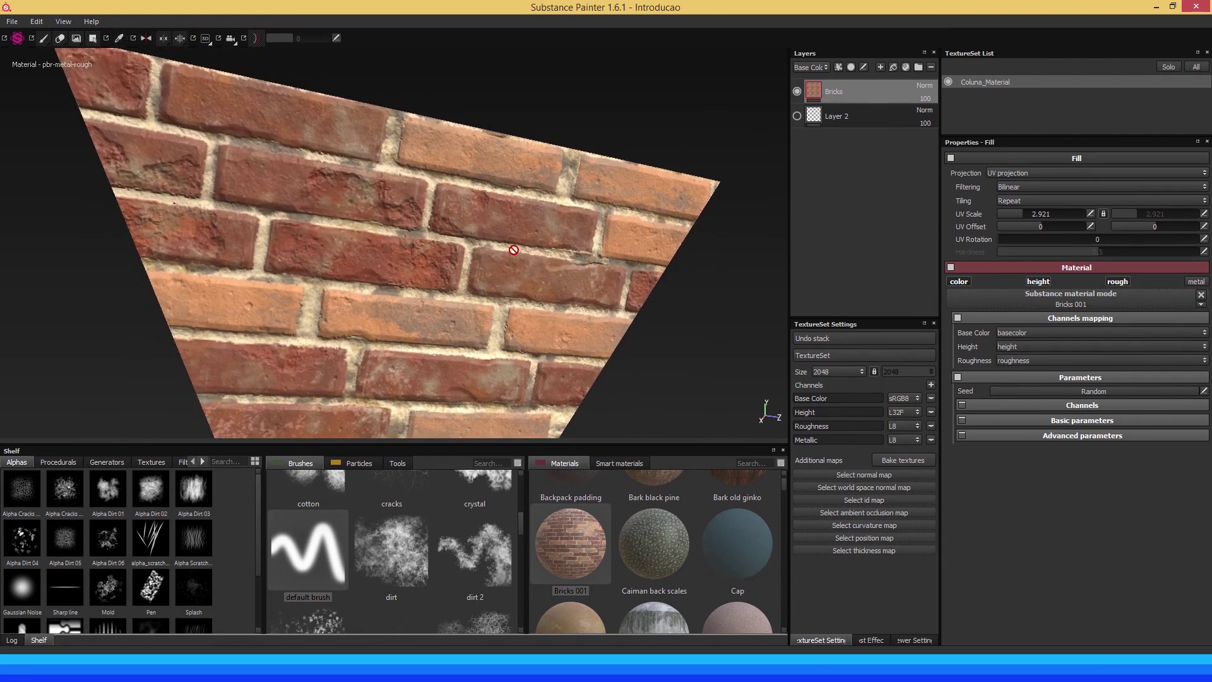